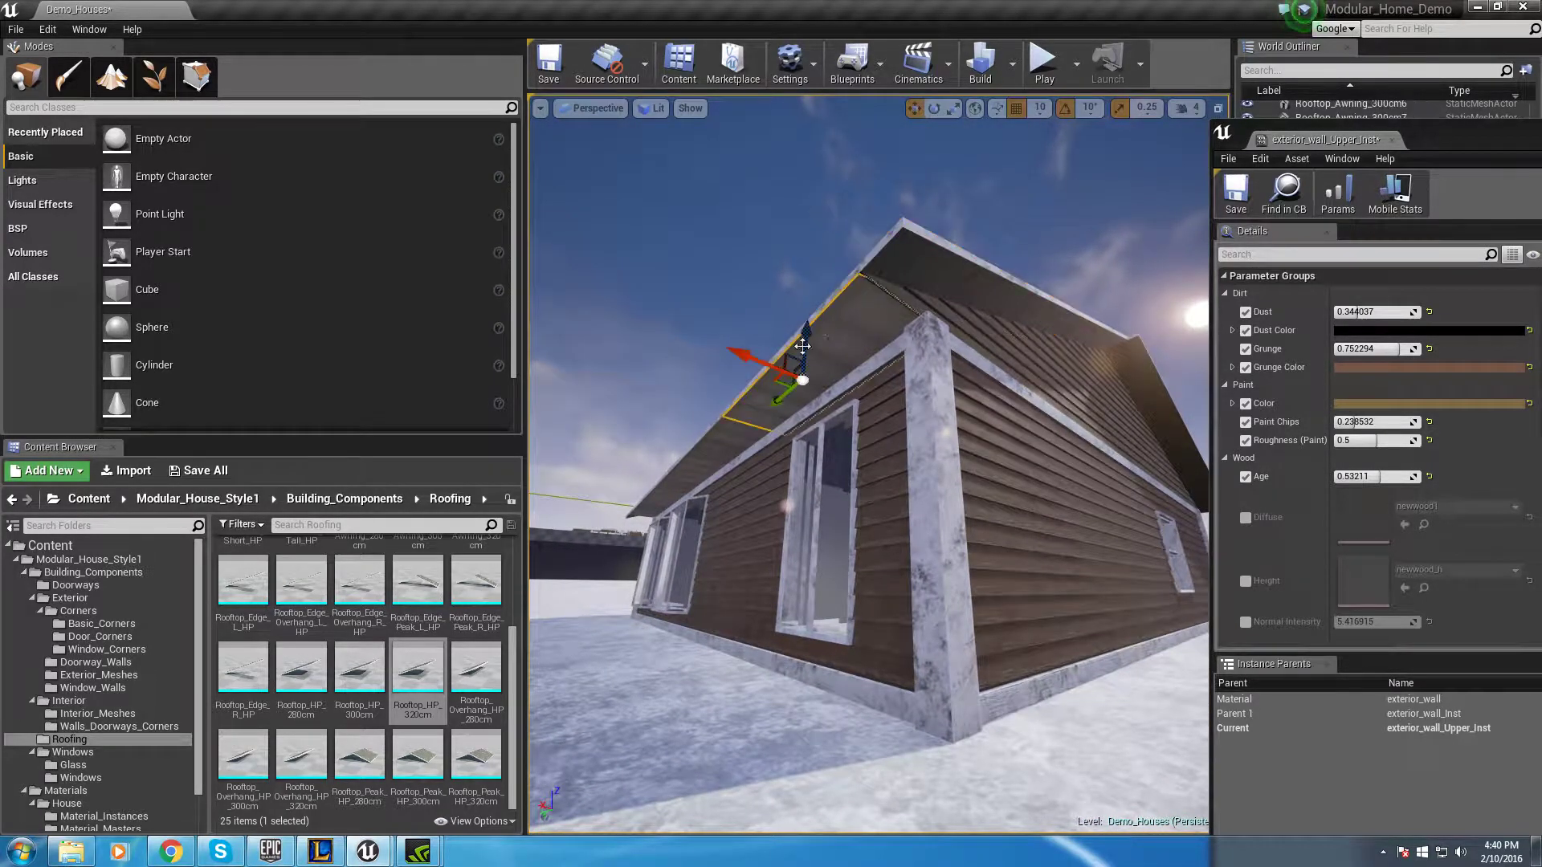
Examine the awning pieces beneath the roof overhang along the side of the finished house
right_drag(682, 554, 849, 371)
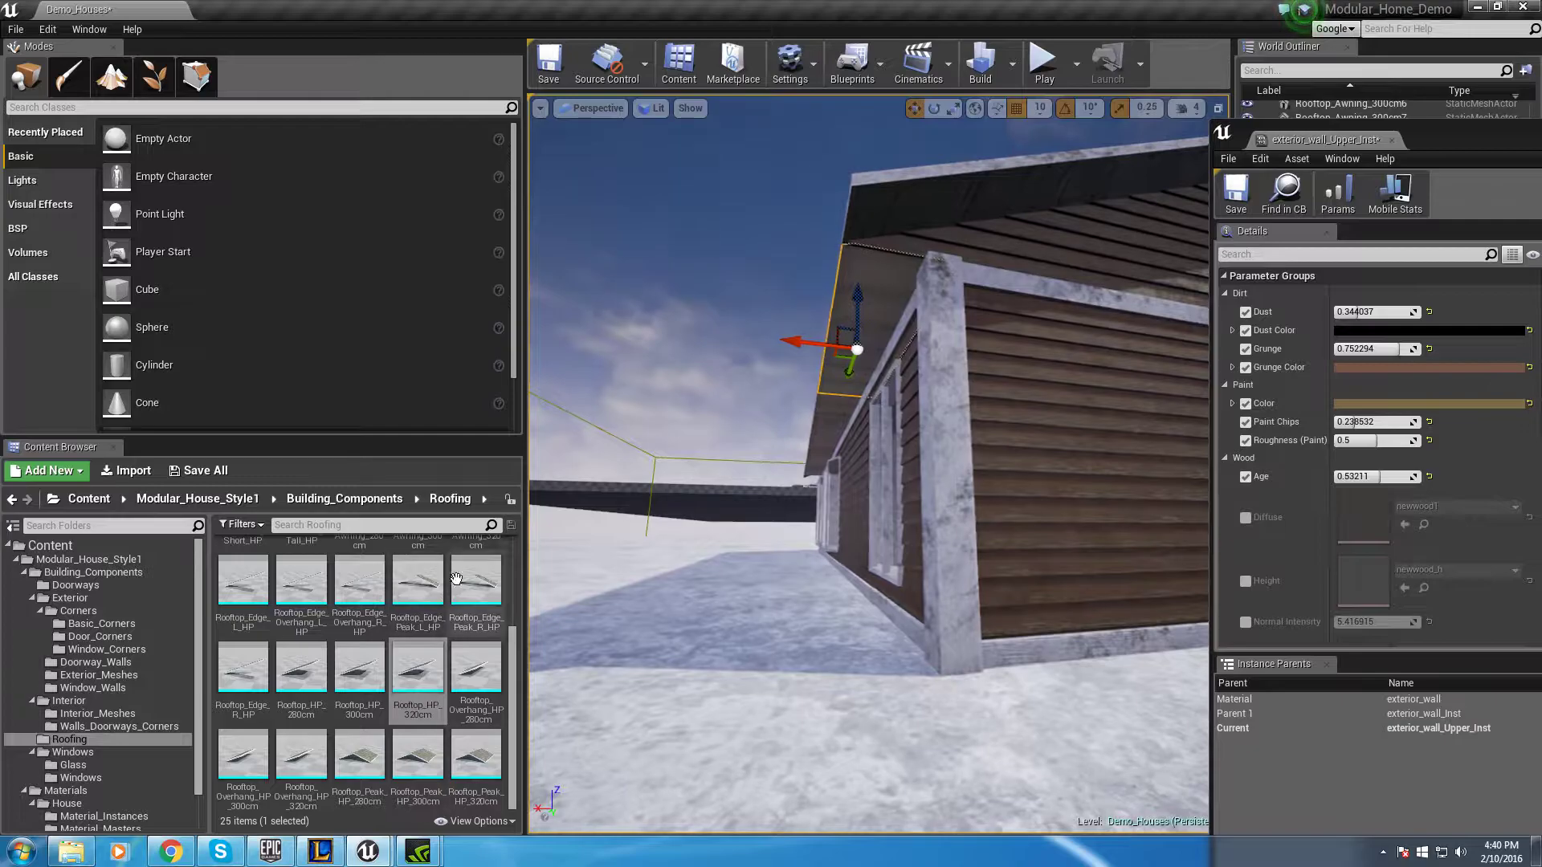
right_drag(716, 458, 716, 458)
right_drag(815, 375, 815, 375)
click(796, 407)
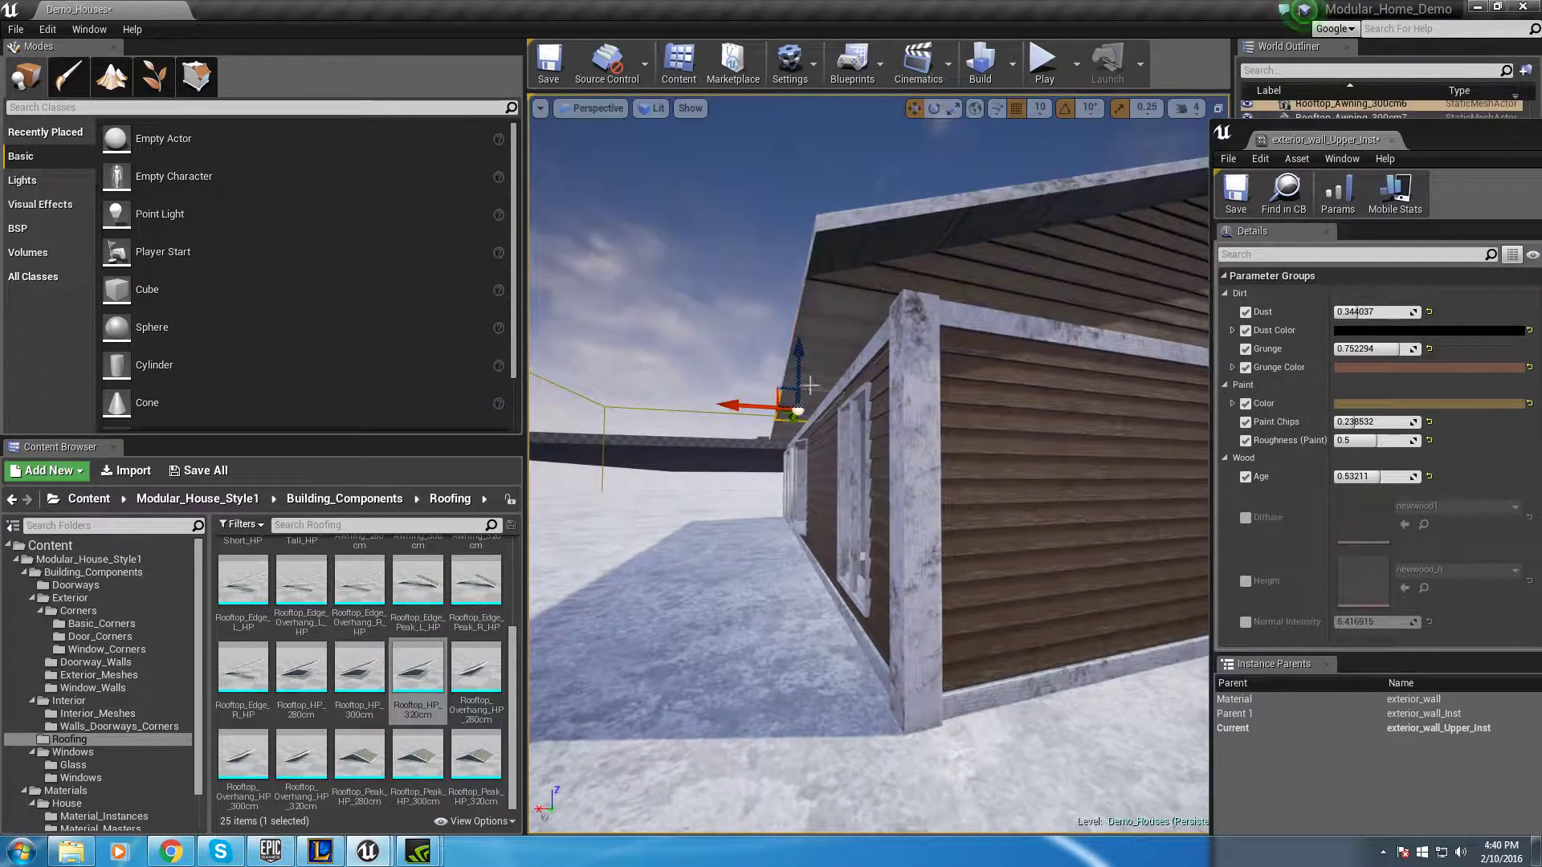
click(817, 342)
click(792, 400)
click(868, 251)
key(a)
right_drag(868, 251, 867, 251)
Examine how the main roof panels and the overhang panels meet along the finished house's roof slope
right_drag(867, 470, 824, 399)
click(802, 419)
ctrl+click(892, 375)
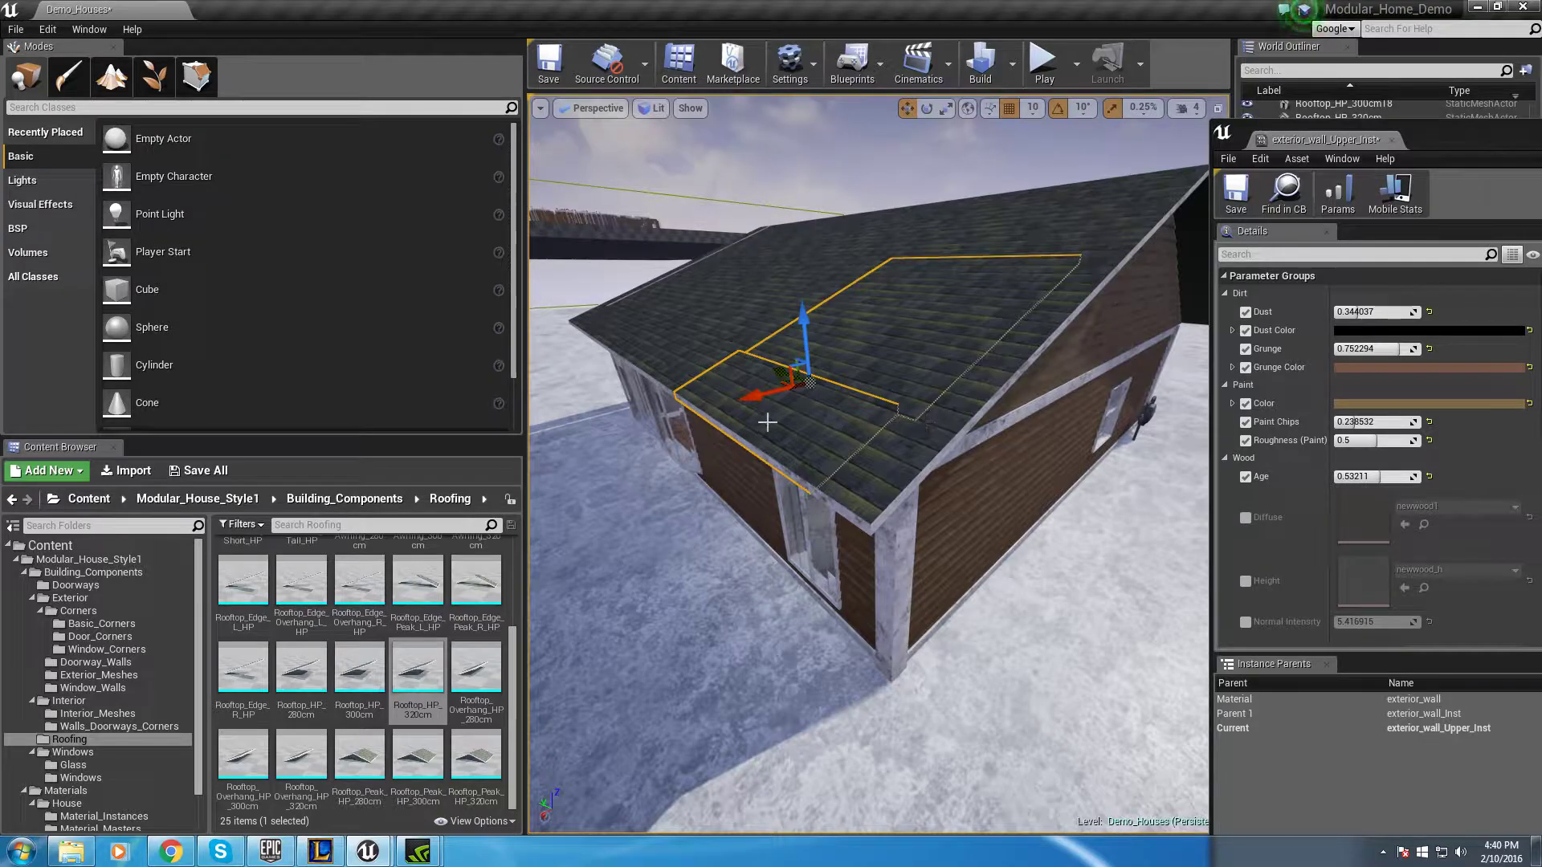
click(647, 352)
ctrl+click(721, 392)
right_drag(728, 377, 802, 411)
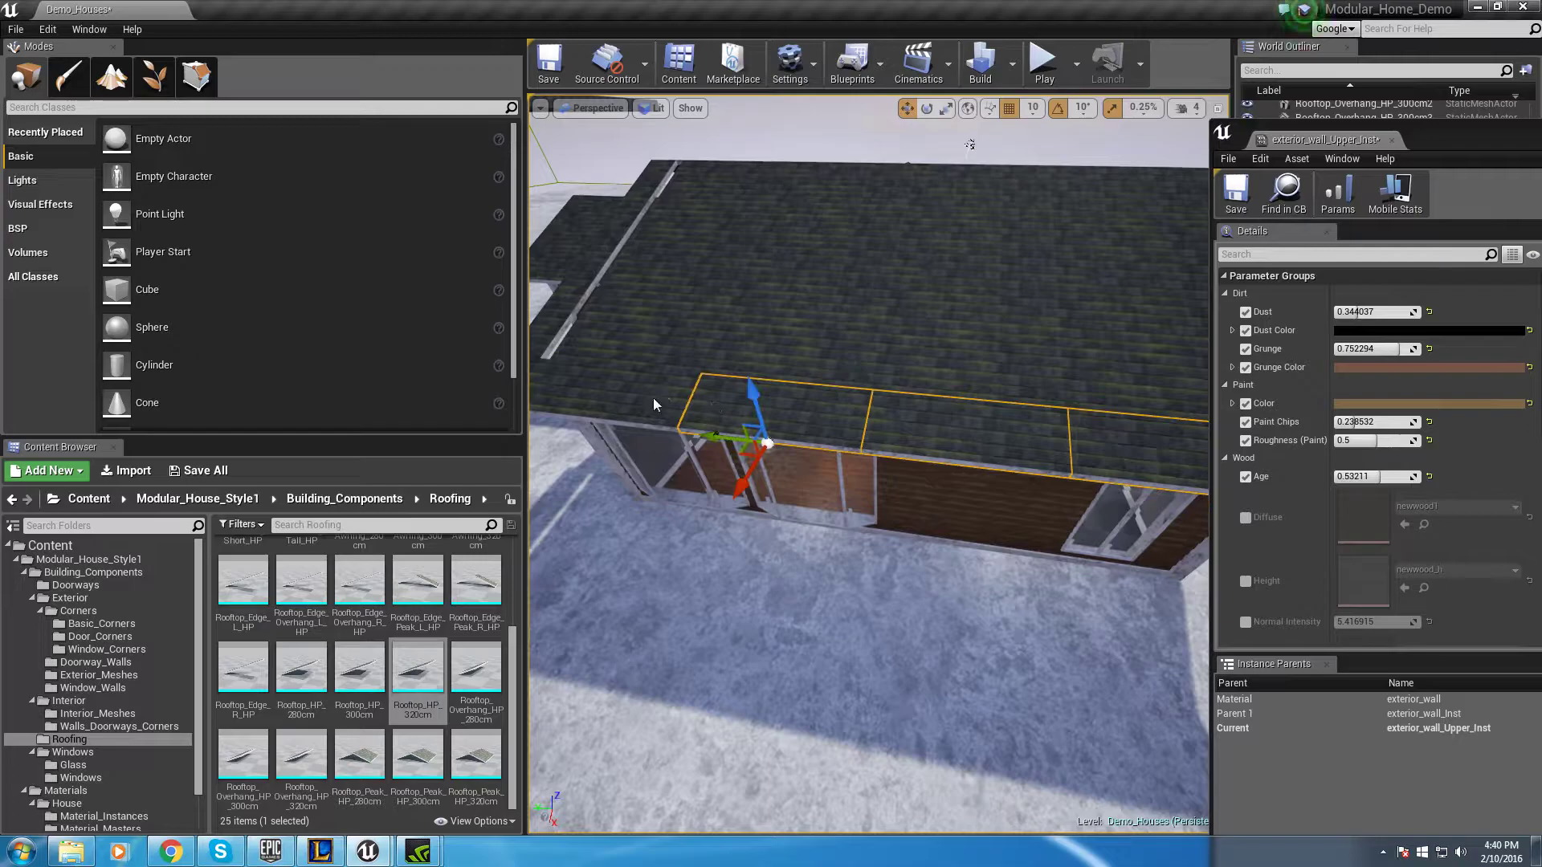
right_drag(970, 144, 975, 175)
Inspect the roof edge, edge-overhang and adjacent panel pieces at both ends of the finished house's roof
click(795, 265)
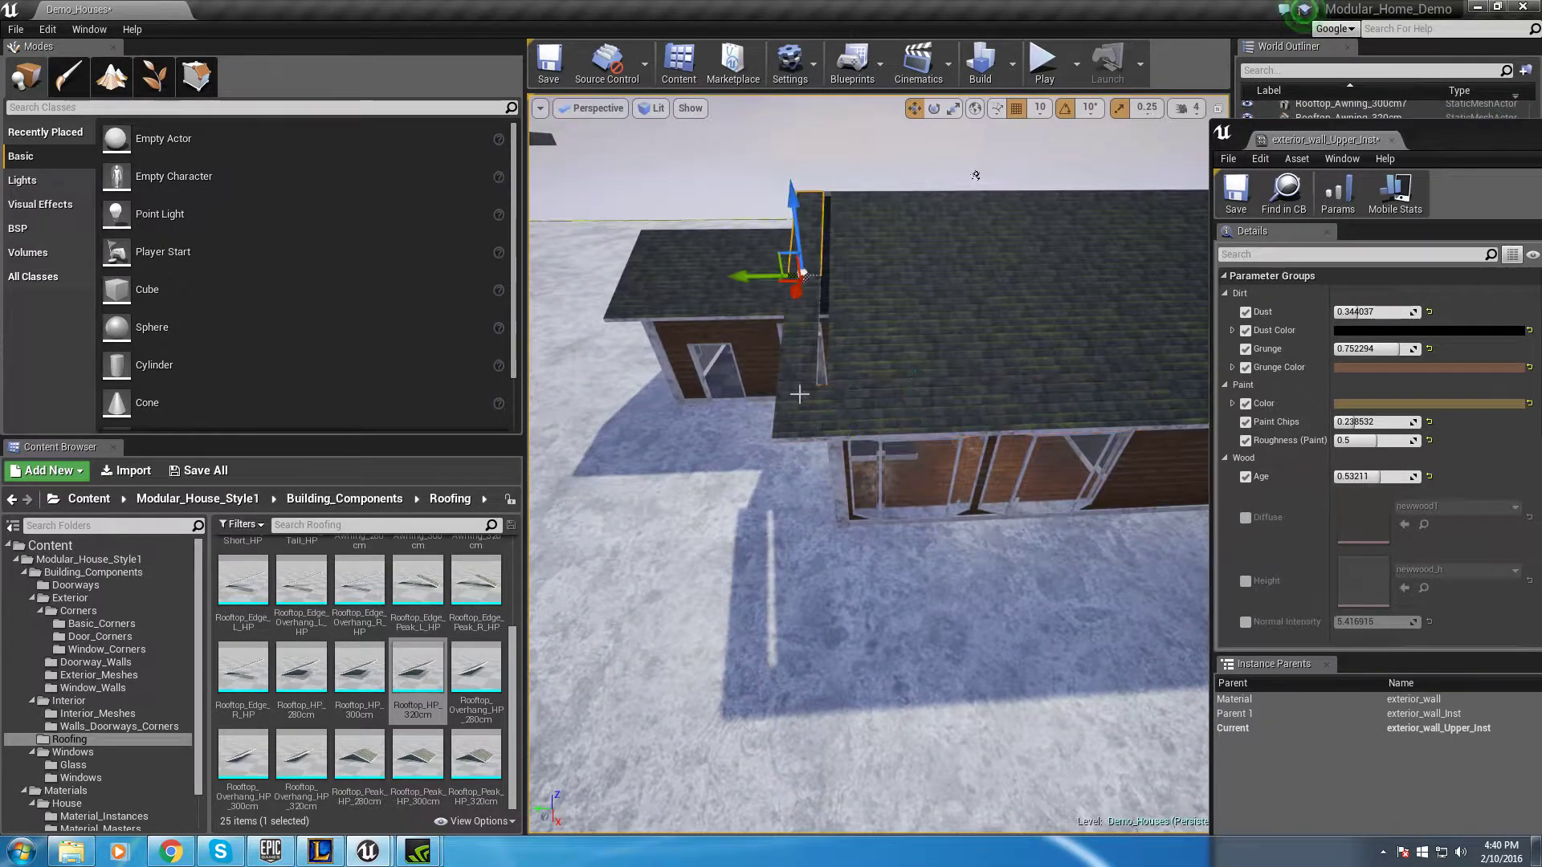
right_drag(803, 273, 931, 237)
click(916, 345)
click(1015, 551)
click(845, 465)
right_drag(845, 465, 813, 354)
click(812, 354)
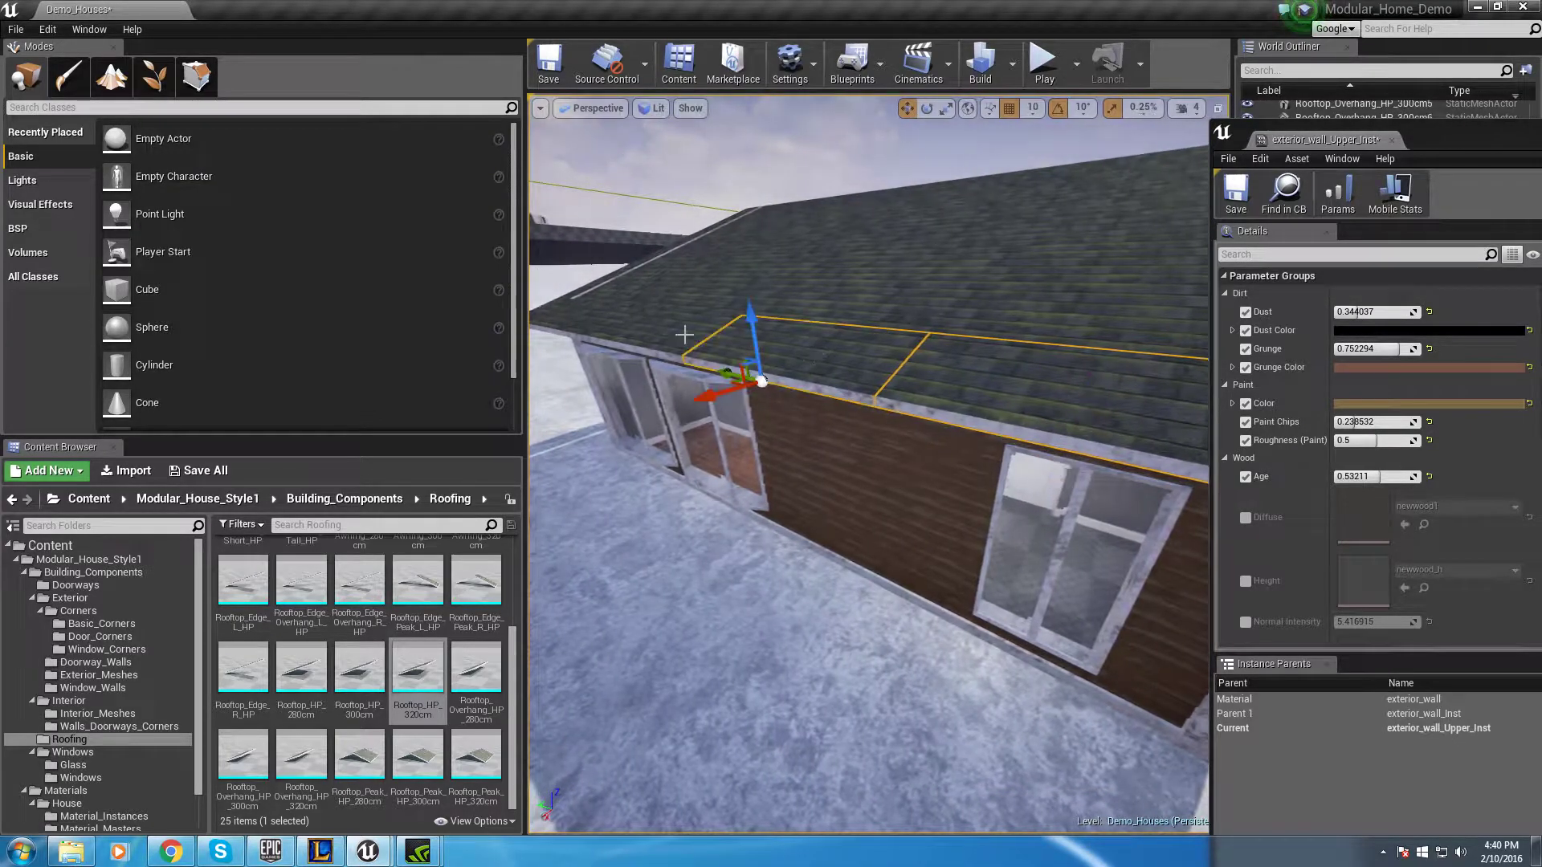
right_drag(915, 386, 887, 354)
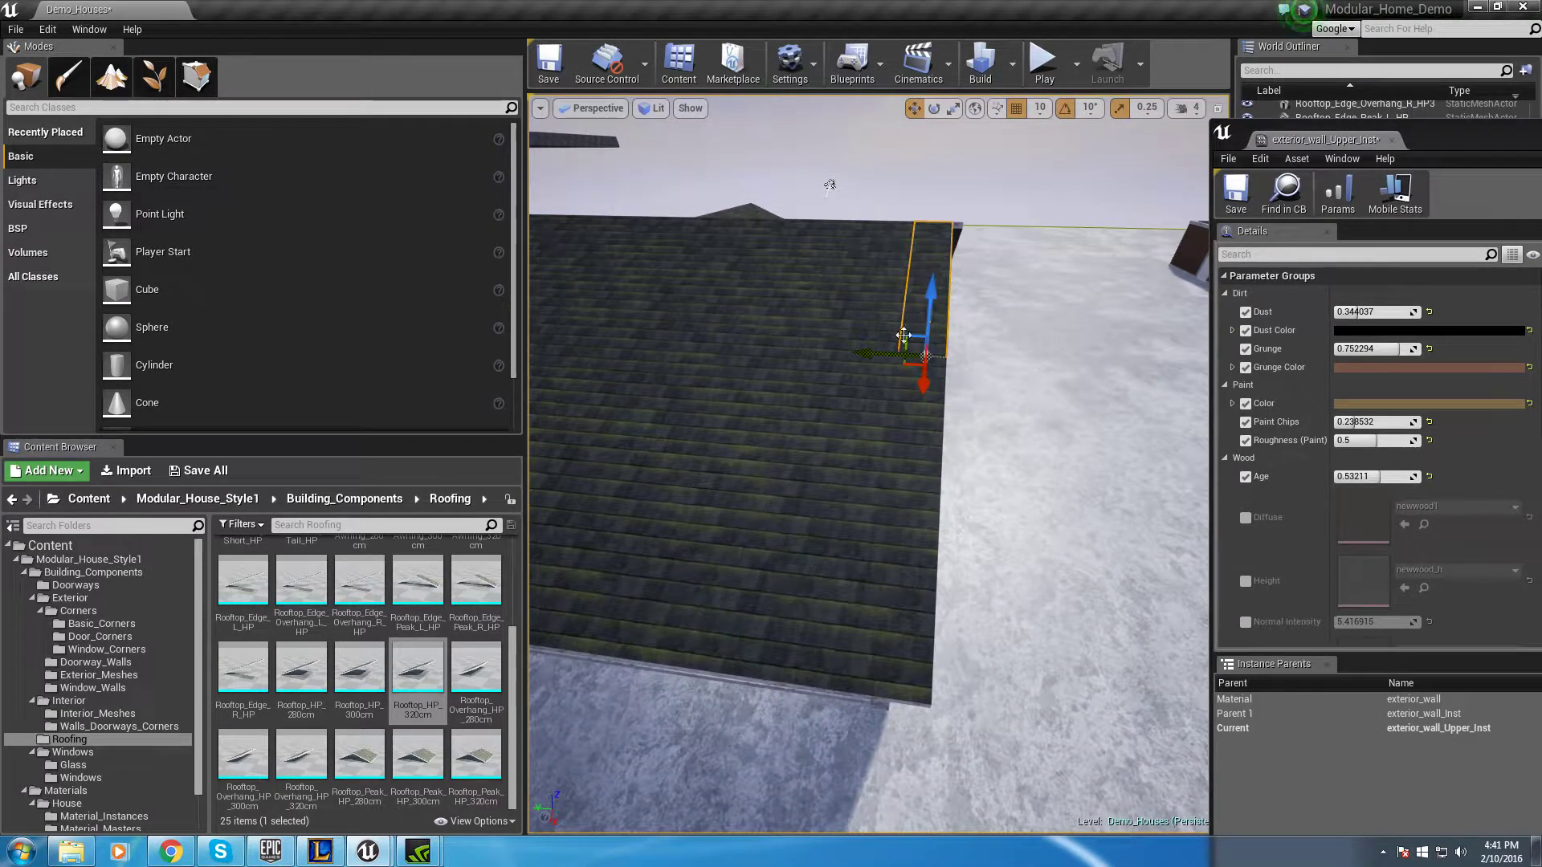
right_click(926, 355)
click(858, 371)
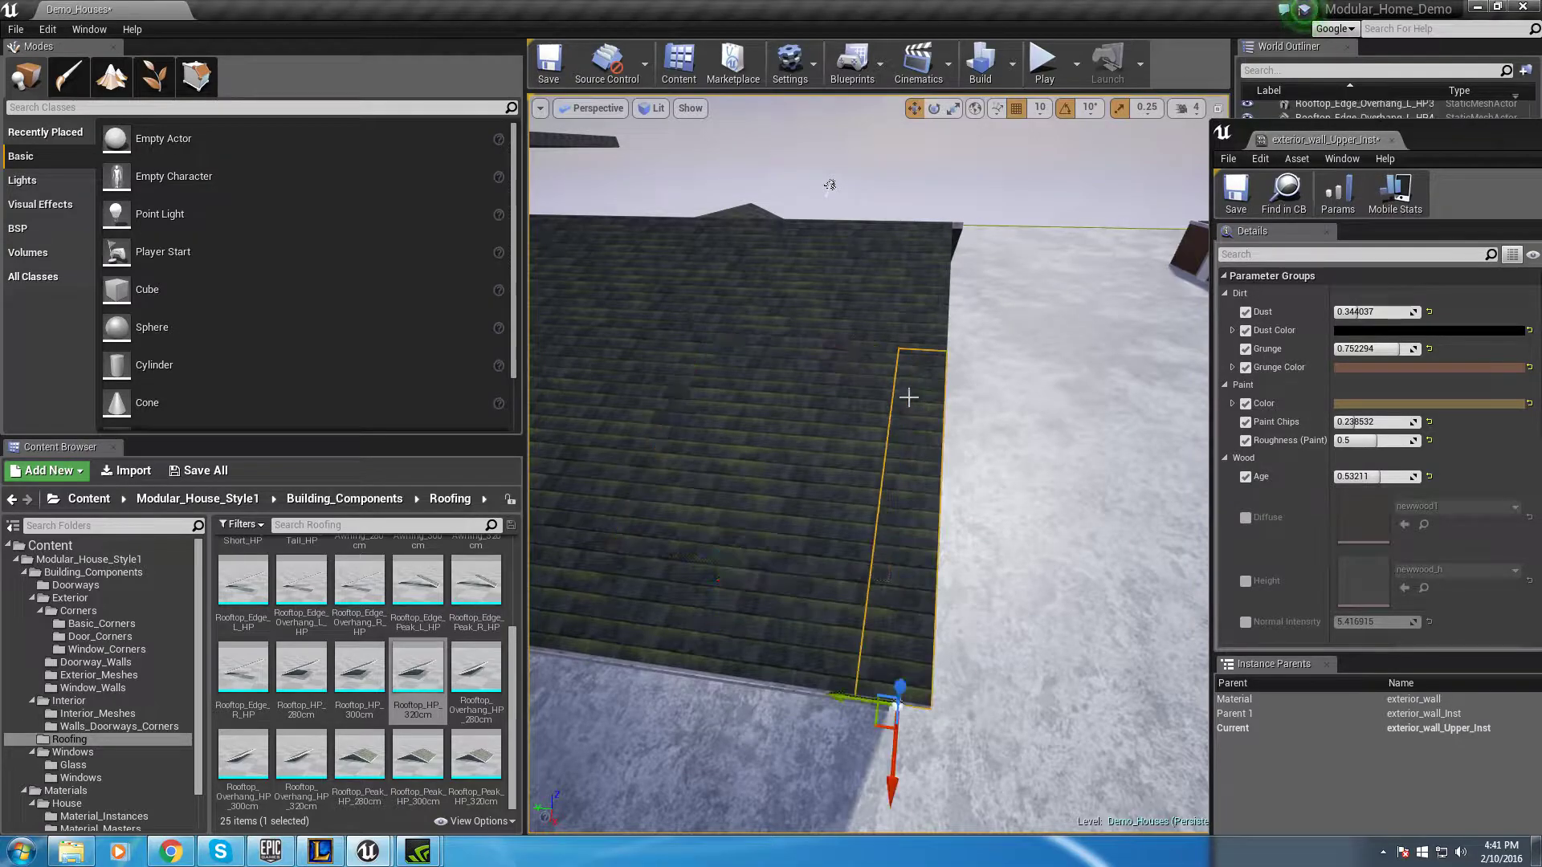
ctrl+click(710, 602)
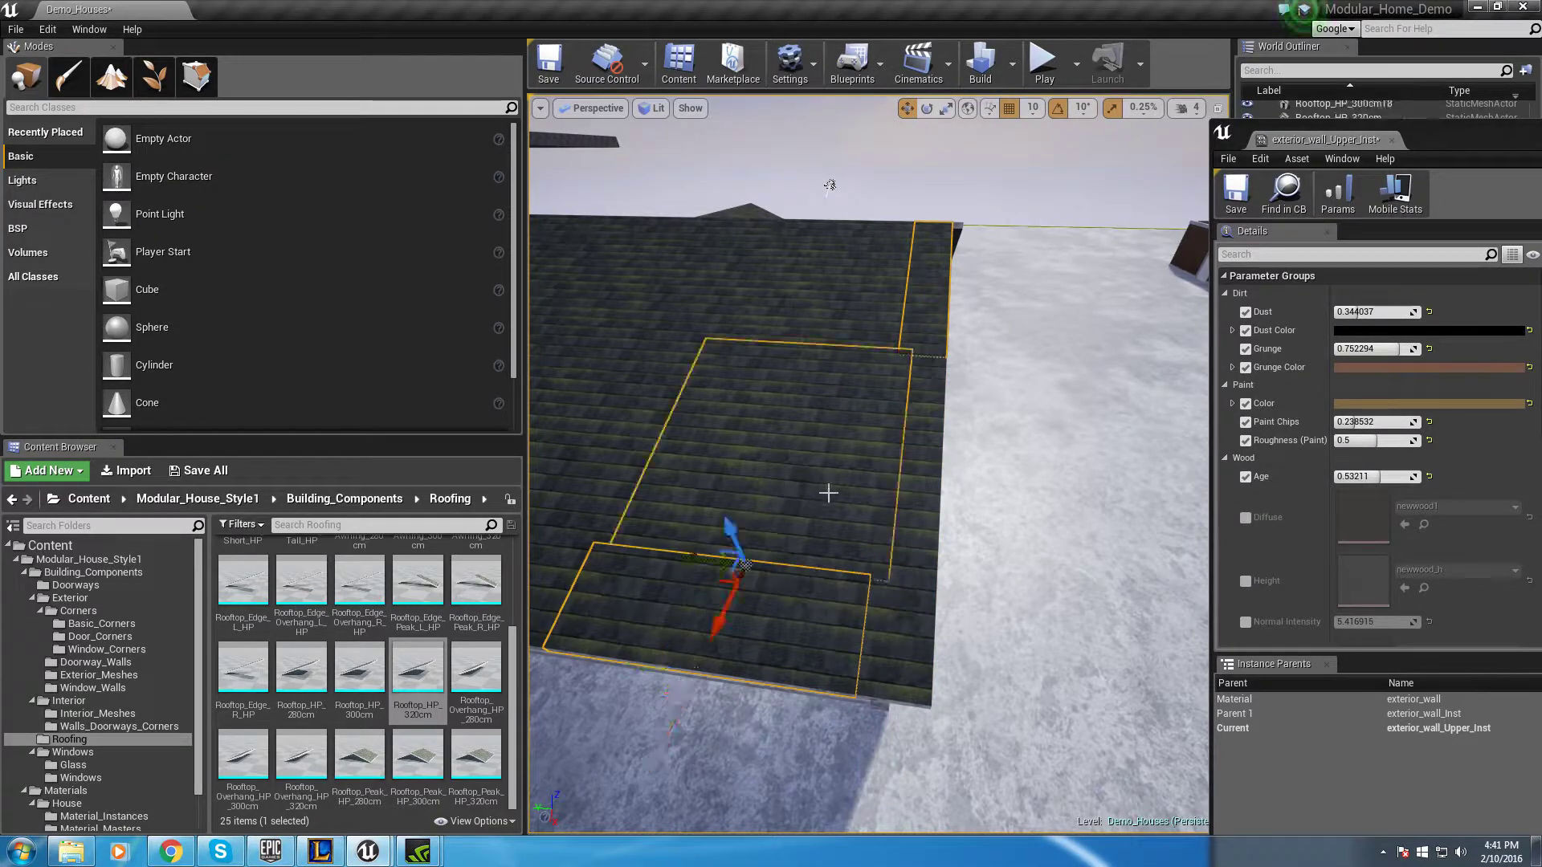
Survey the unroofed house from all sides, checking its wall layout and the wall ends that need gables
right_drag(830, 185, 671, 472)
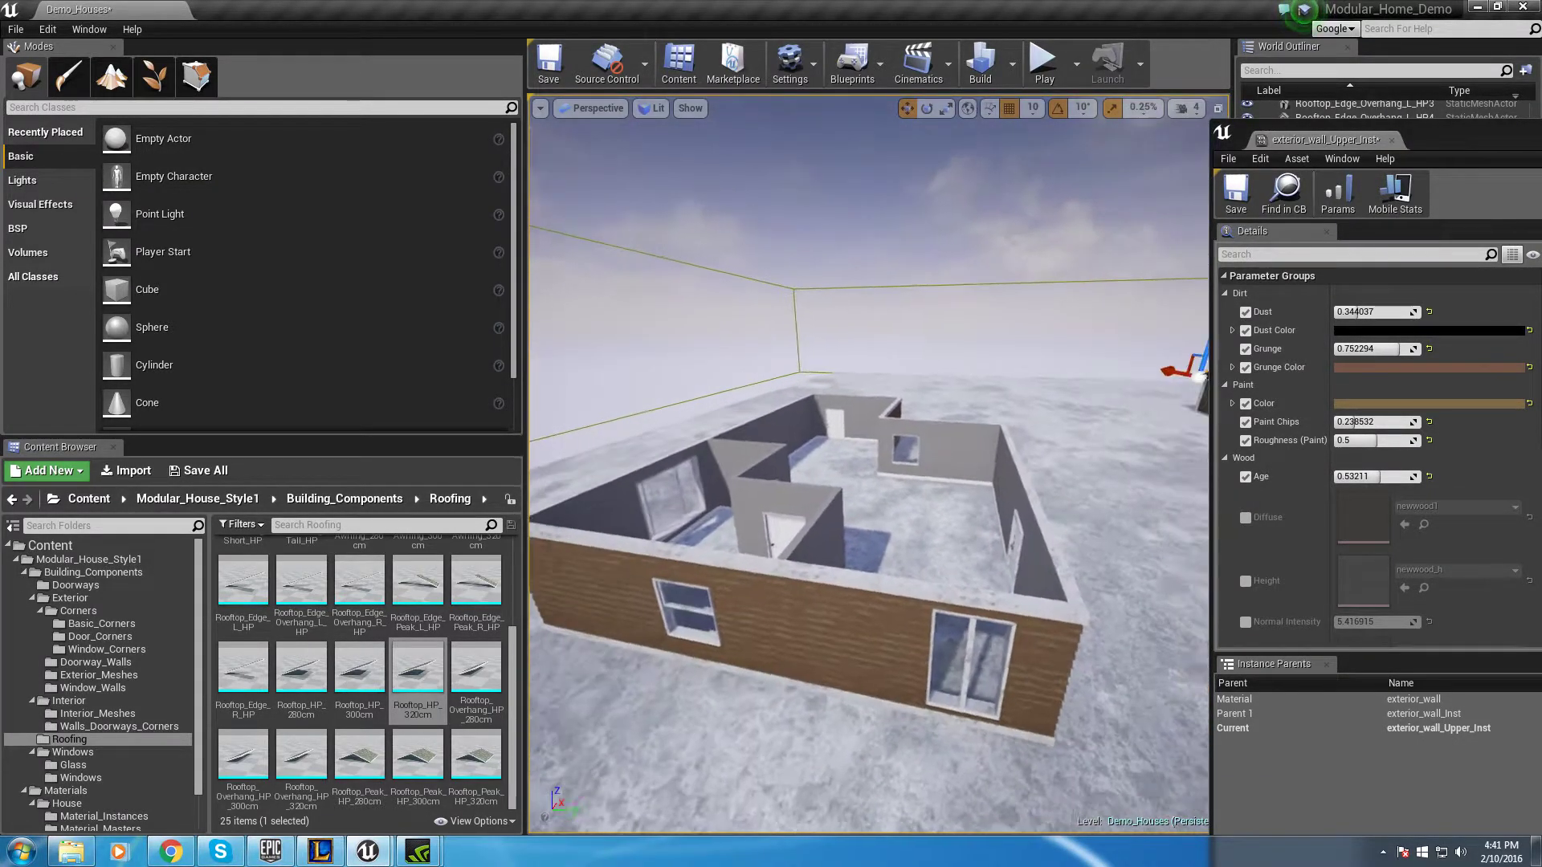
right_drag(824, 539, 785, 532)
right_drag(689, 642, 676, 599)
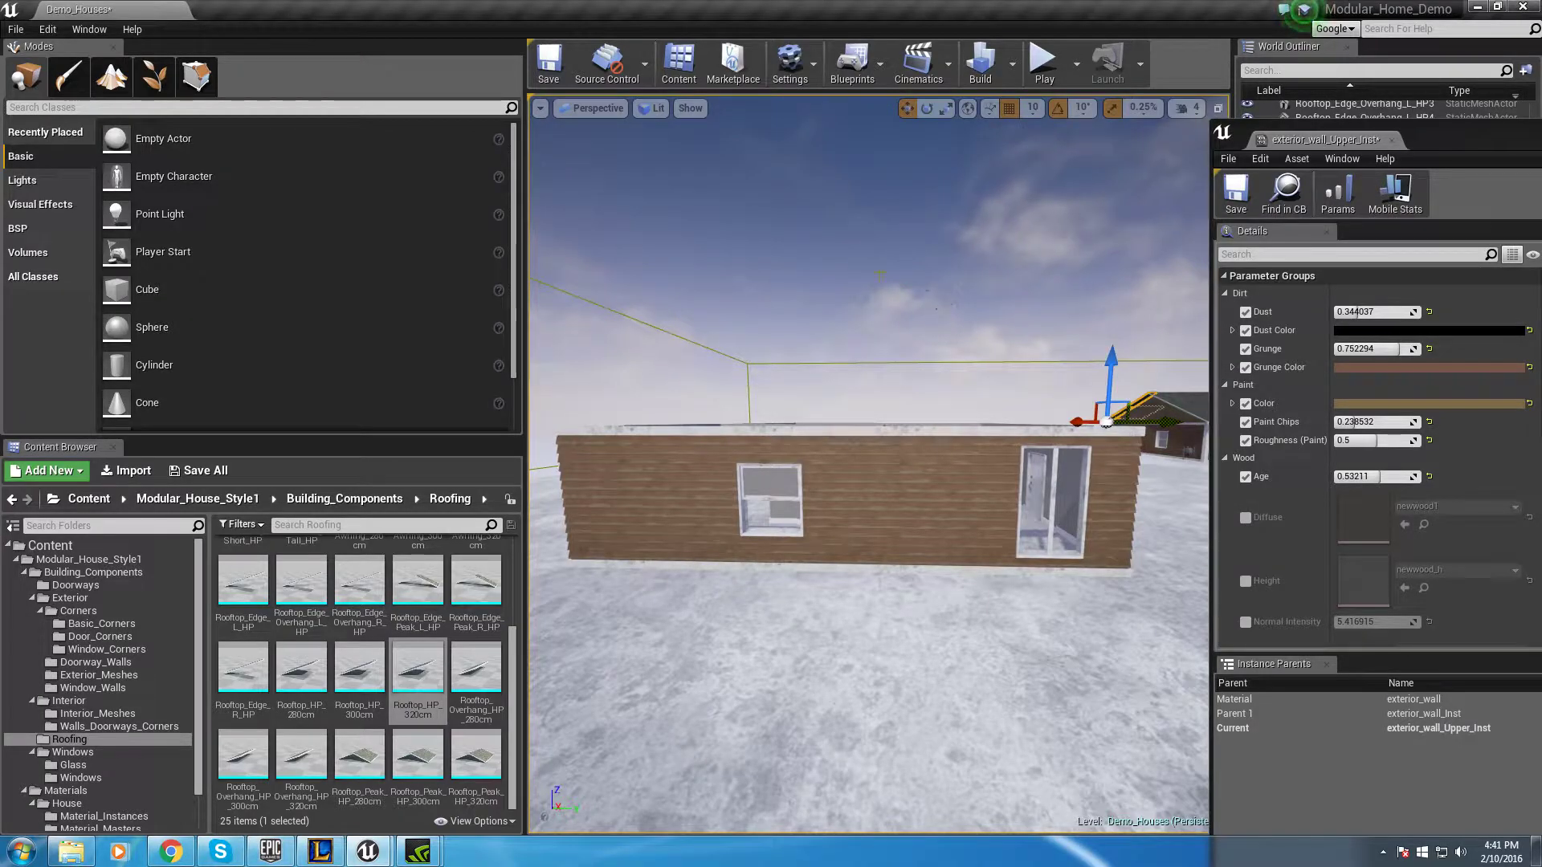
right_drag(676, 599, 727, 604)
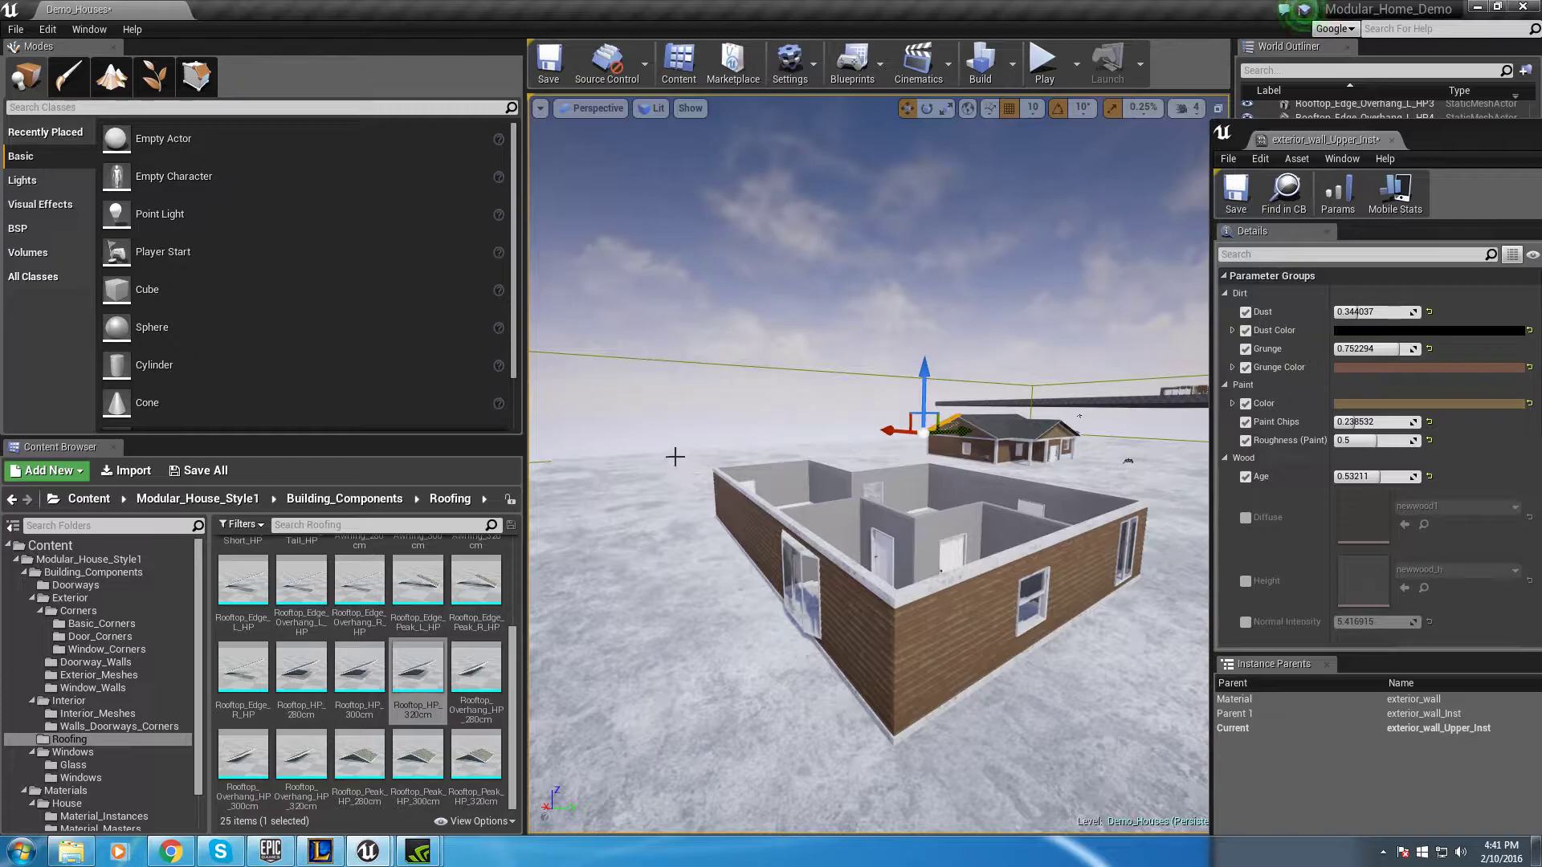
right_drag(674, 458, 673, 457)
right_drag(840, 554, 840, 554)
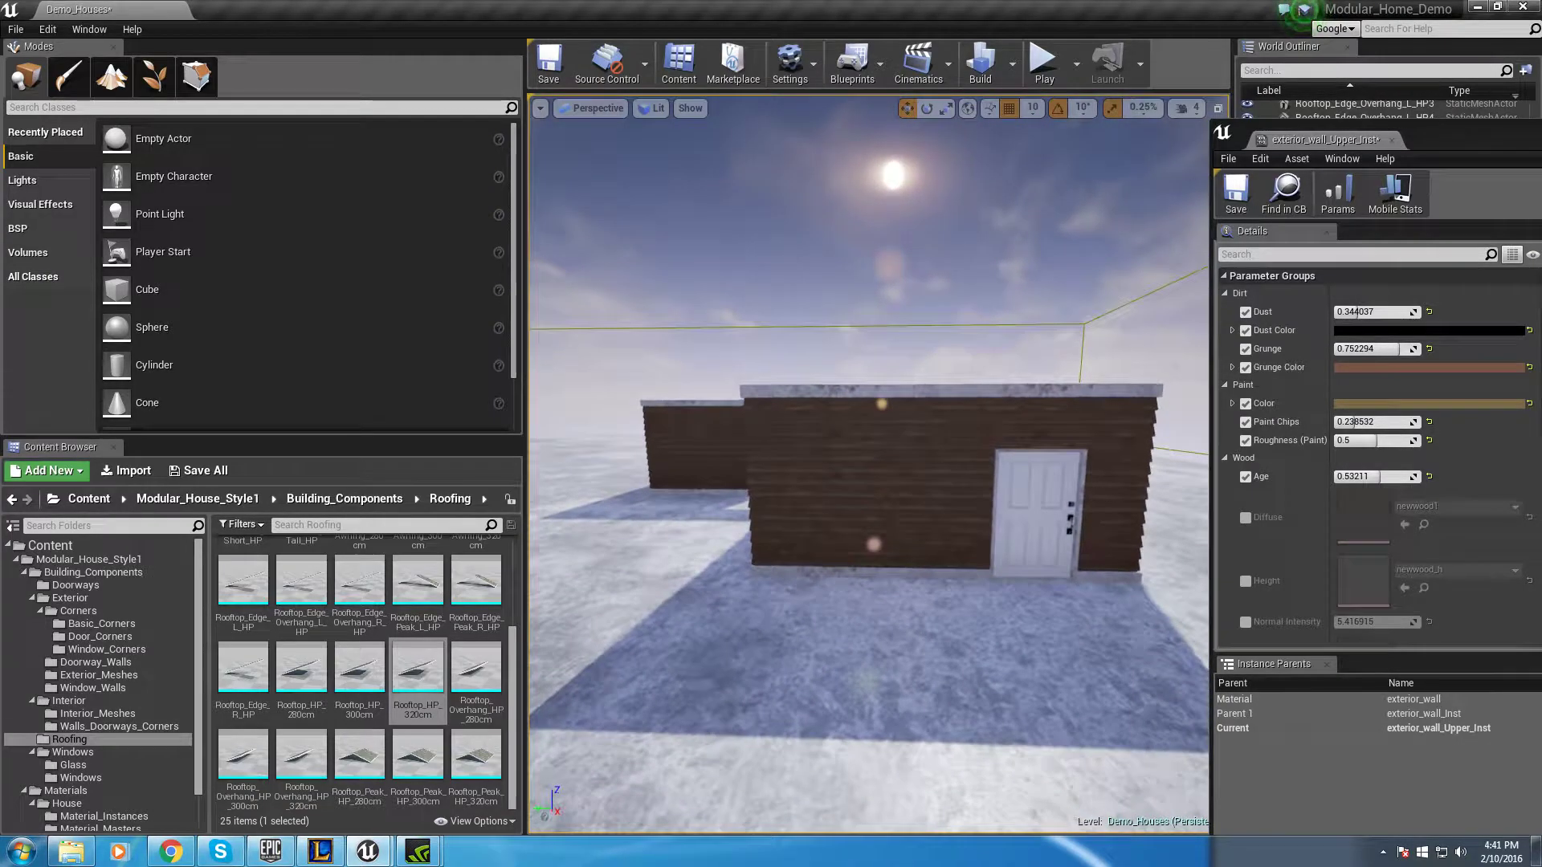
right_drag(1118, 400, 1118, 400)
right_drag(956, 340, 956, 340)
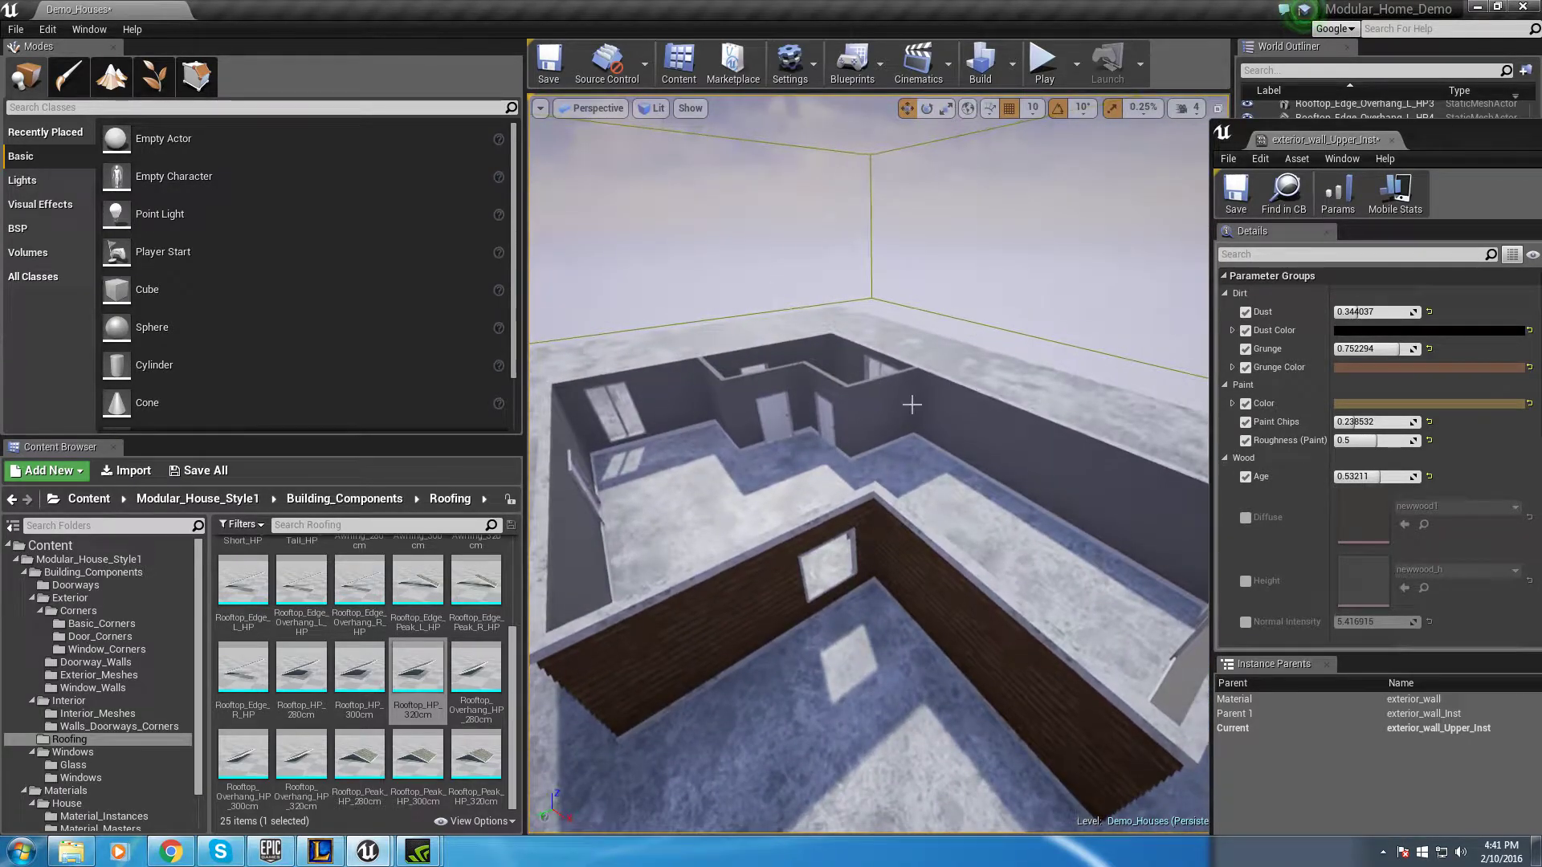
right_drag(877, 435, 877, 434)
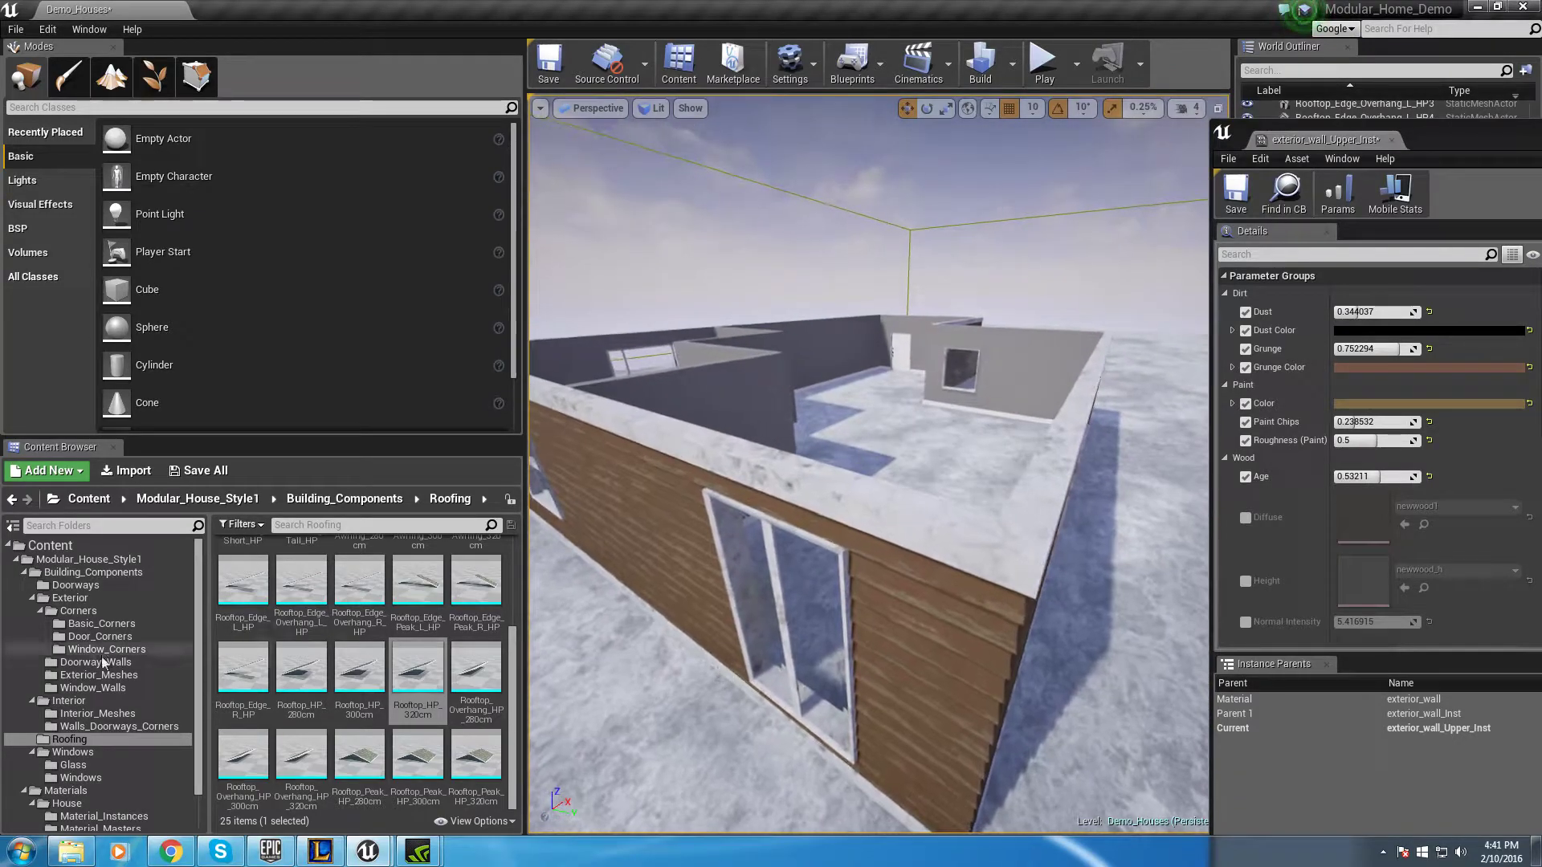
Open the Roofing folder of Building_Components and bring the unroofed house's windowed end wall into view
click(88, 559)
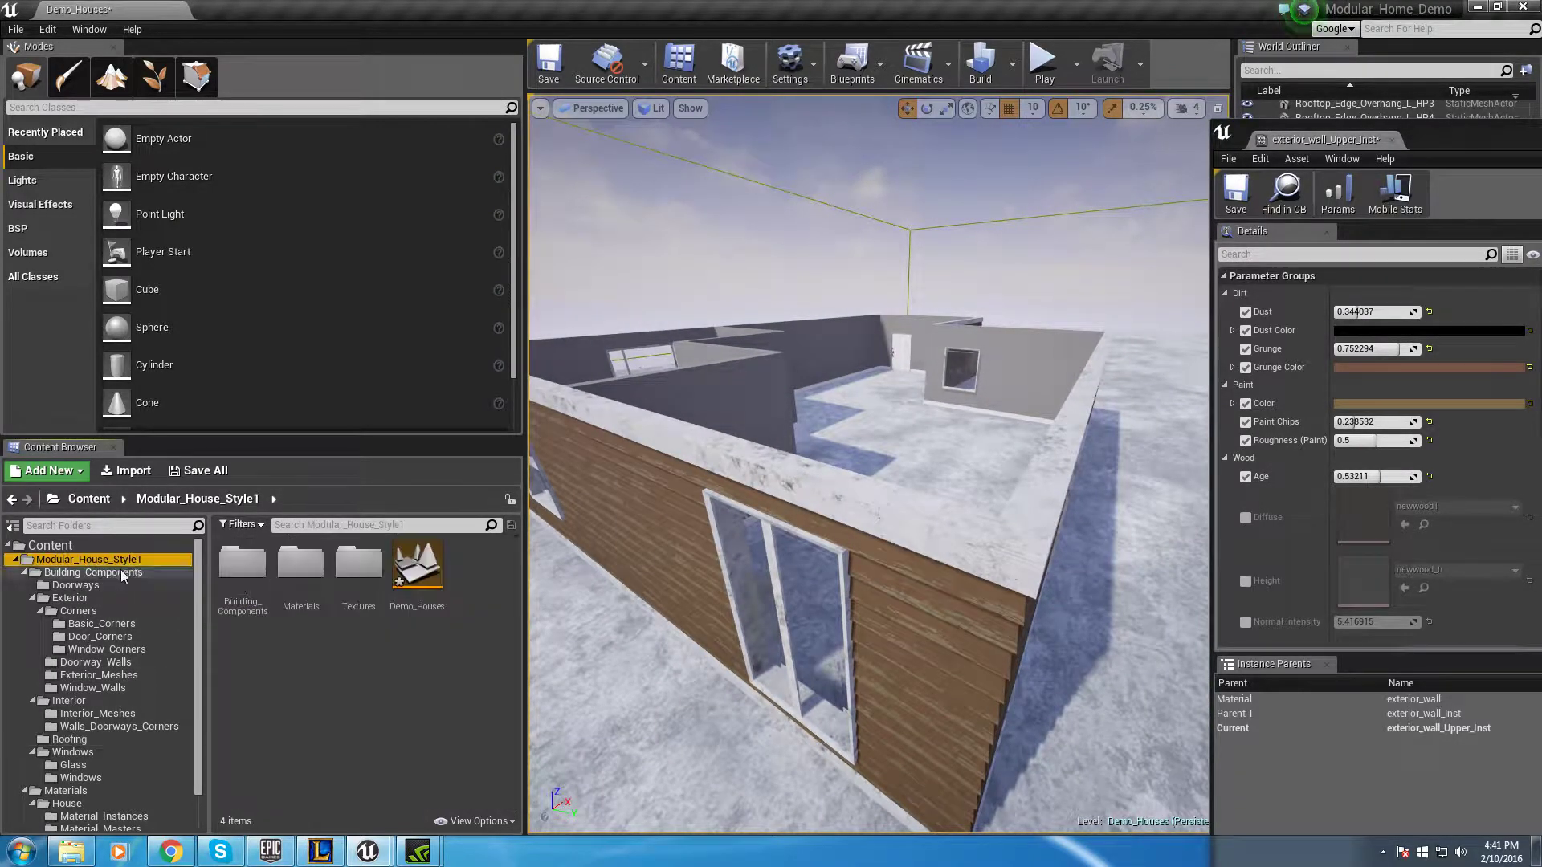
double_click(262, 595)
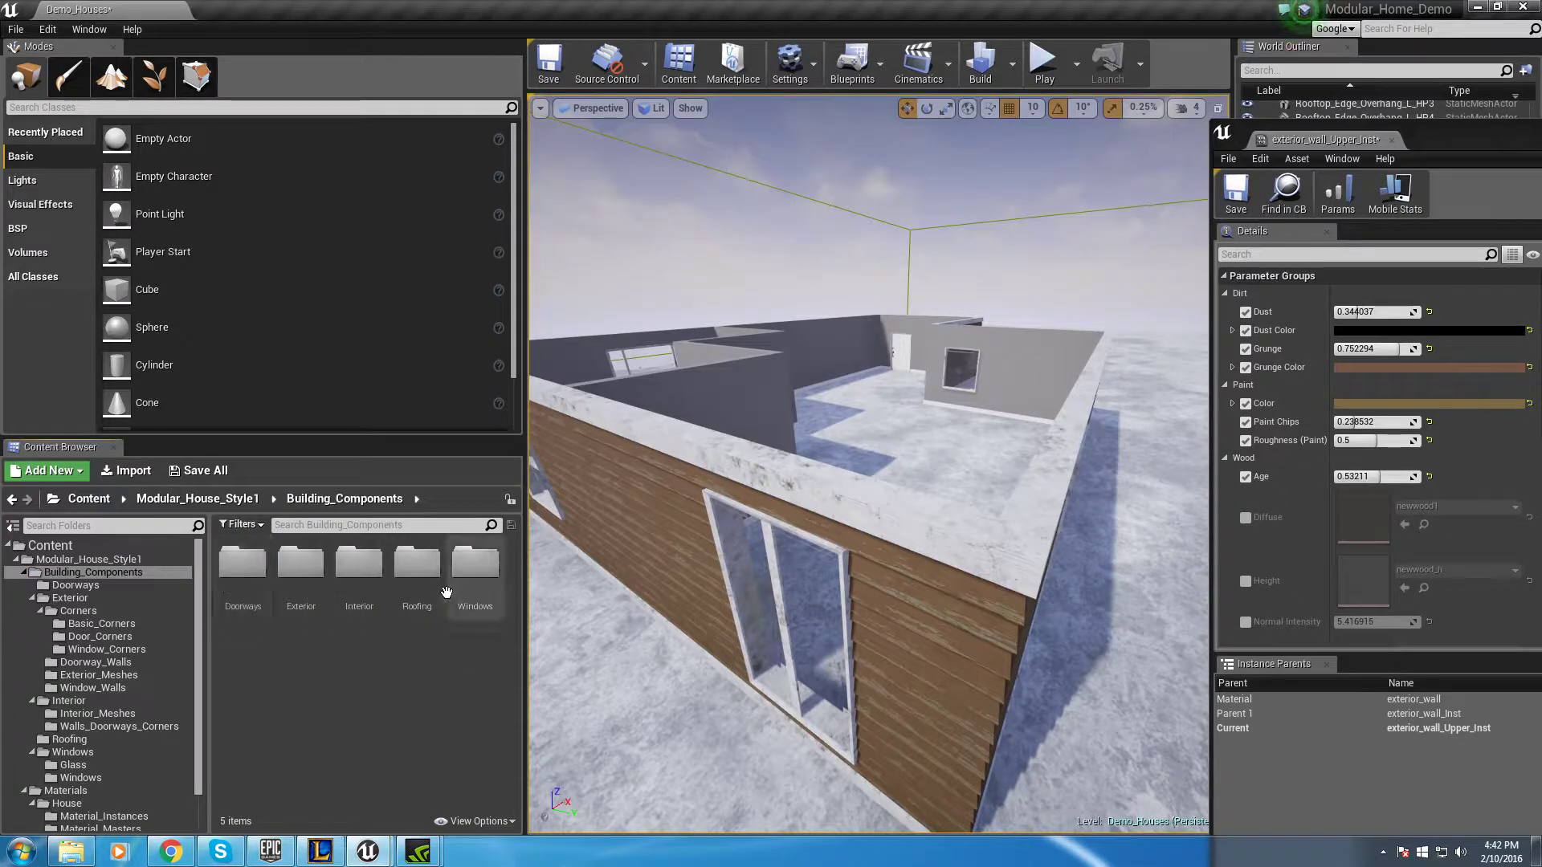
double_click(418, 566)
right_drag(736, 652, 678, 619)
right_drag(812, 492, 679, 564)
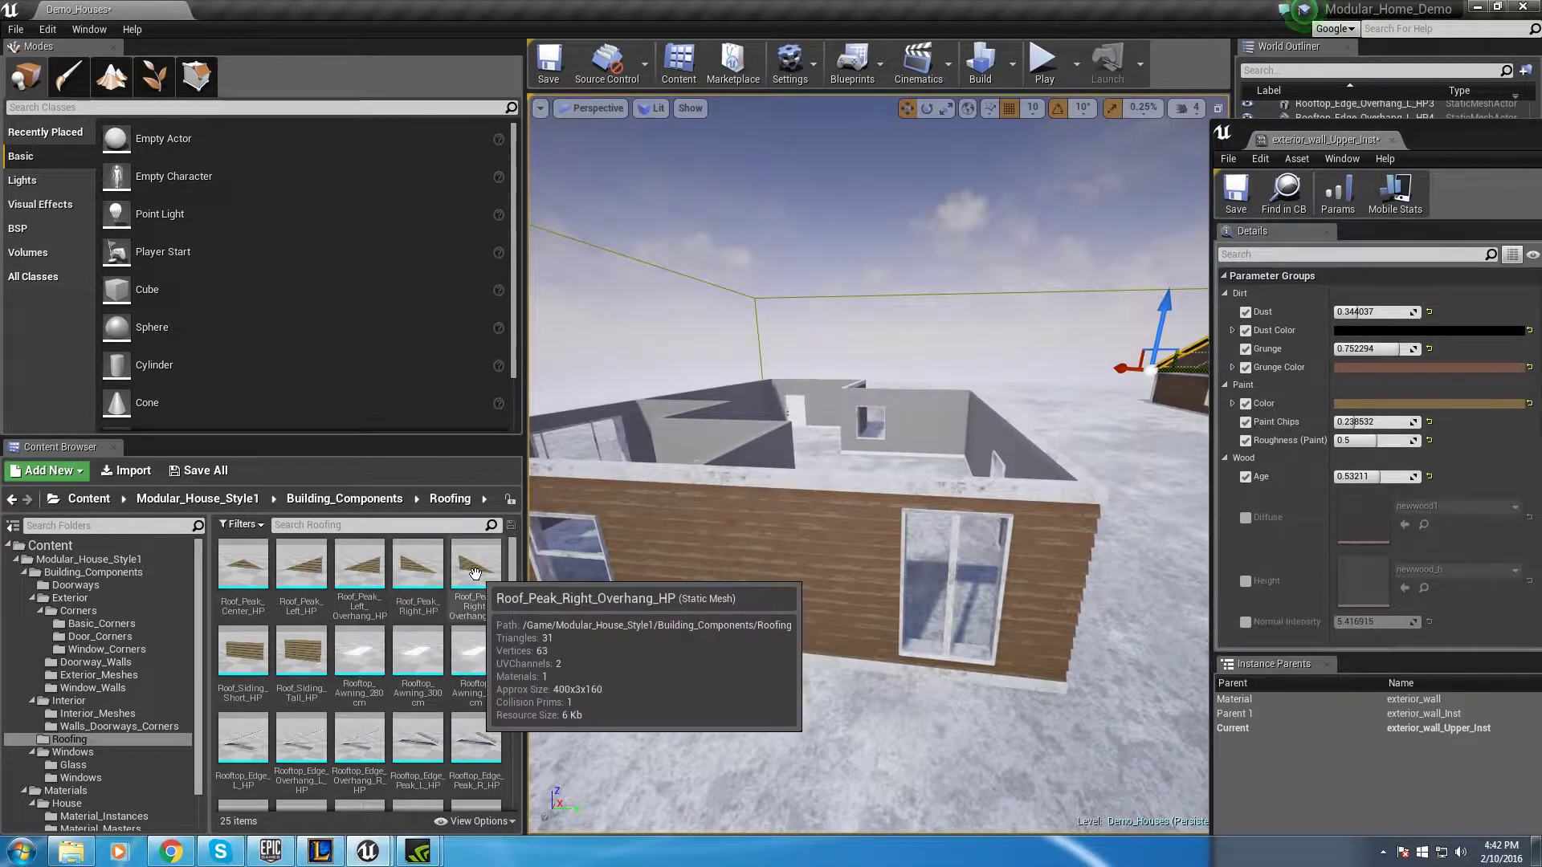
Place a Roof_Peak_Right_Overhang_HP mesh above the glass door on the end wall and rotate it parallel to the wall
drag(474, 573, 652, 564)
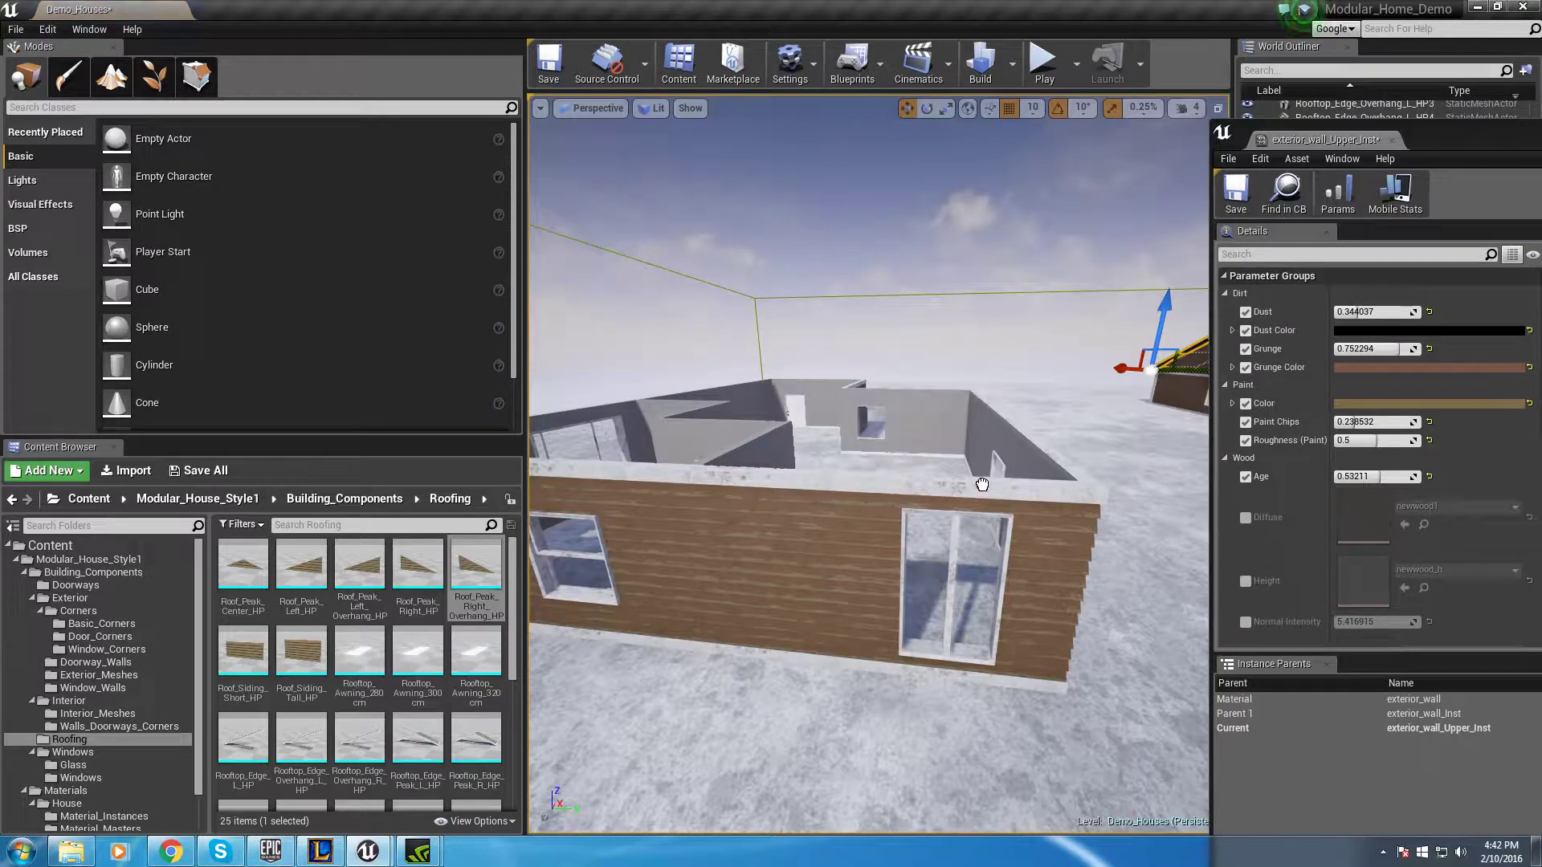
drag(980, 480, 1059, 519)
key(e)
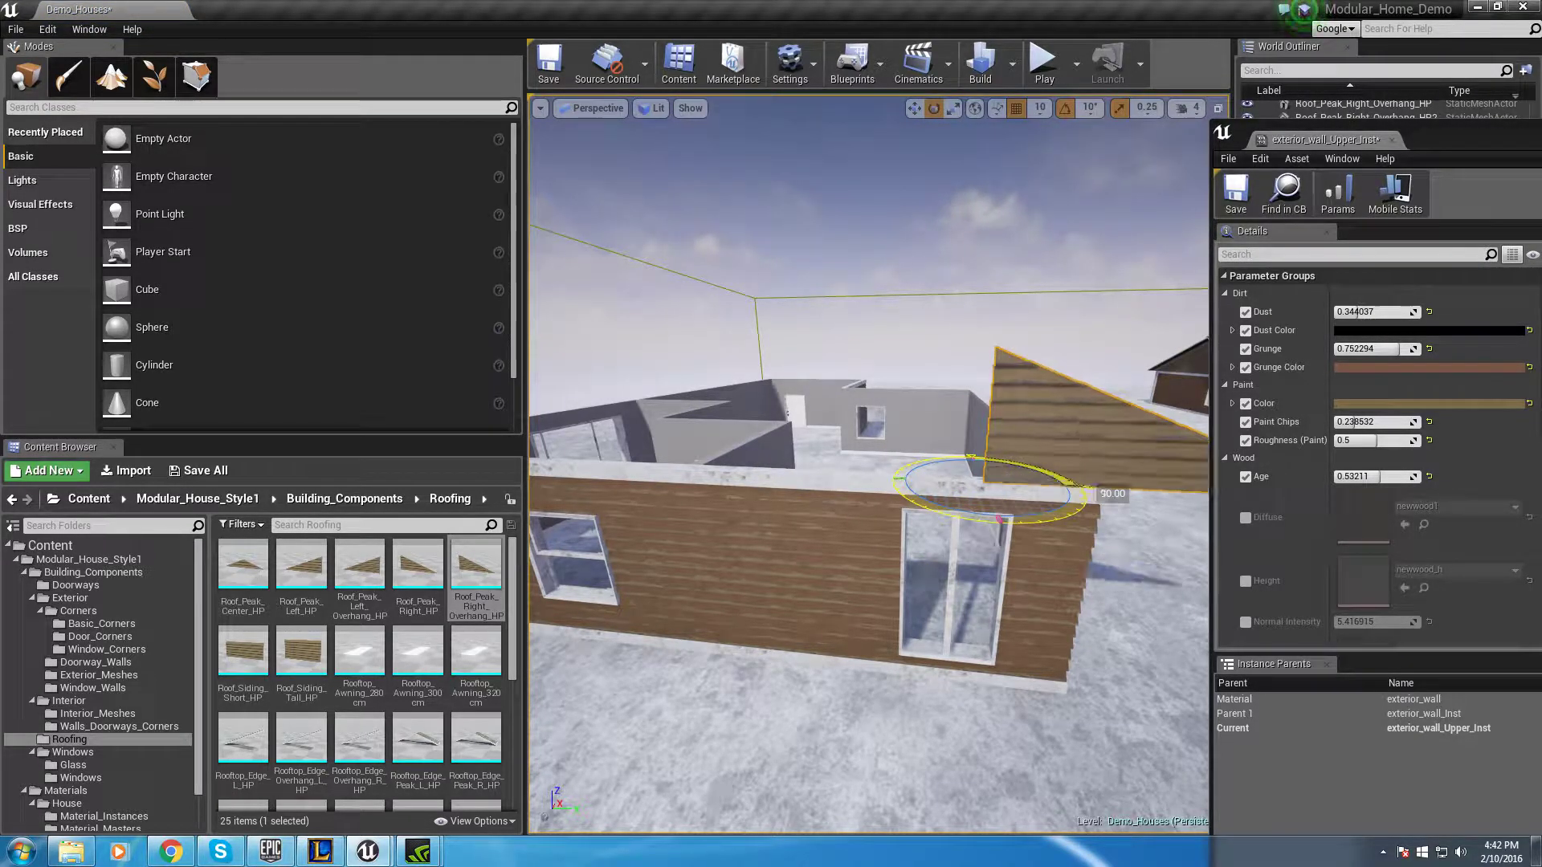
right_drag(712, 518, 883, 518)
drag(712, 518, 703, 554)
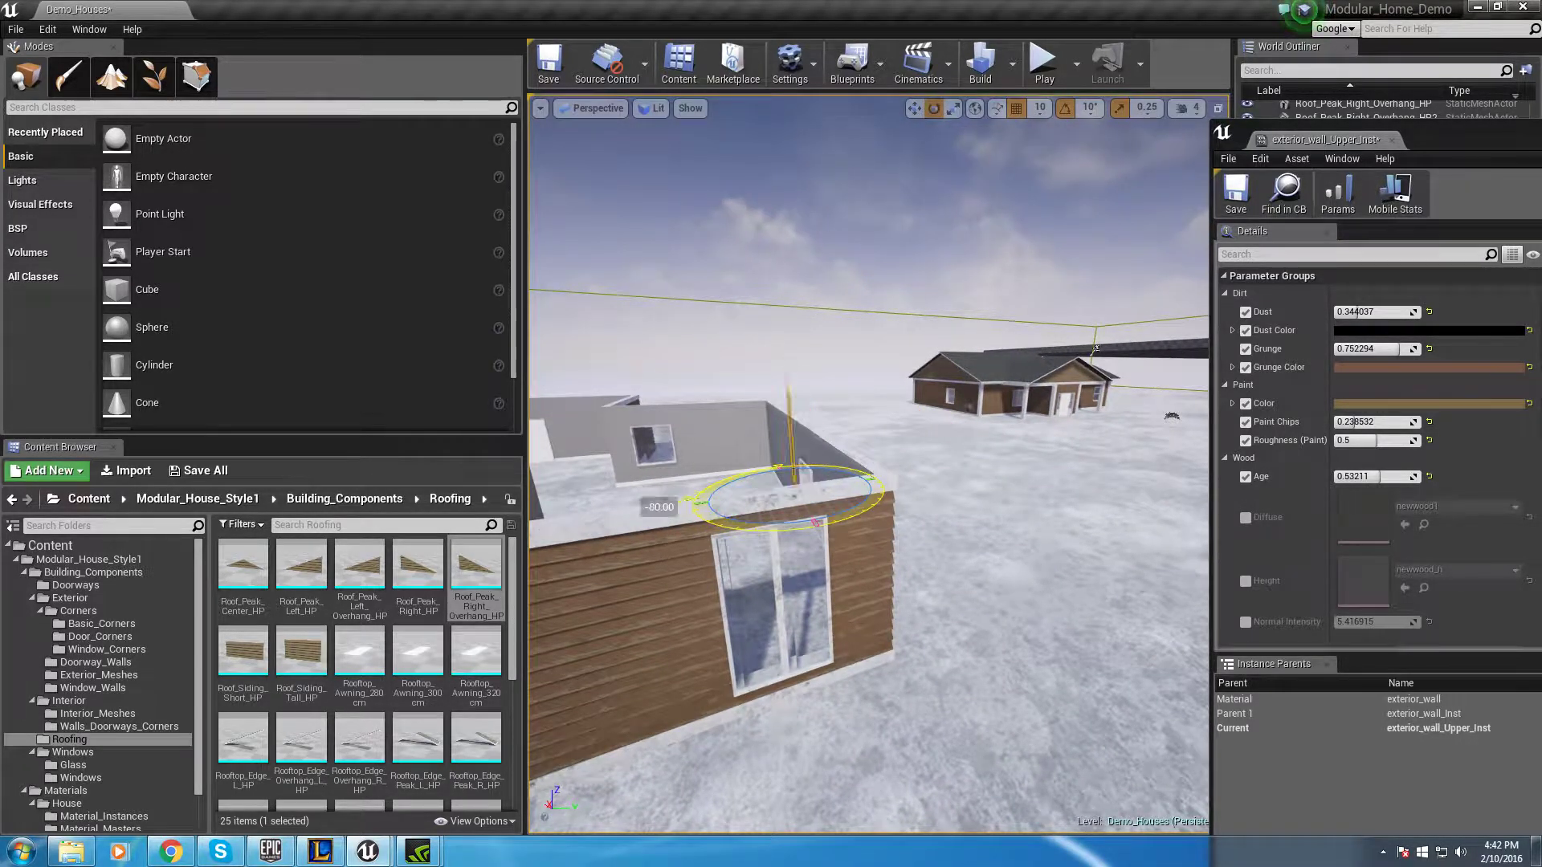
right_drag(867, 465, 852, 604)
drag(852, 604, 923, 592)
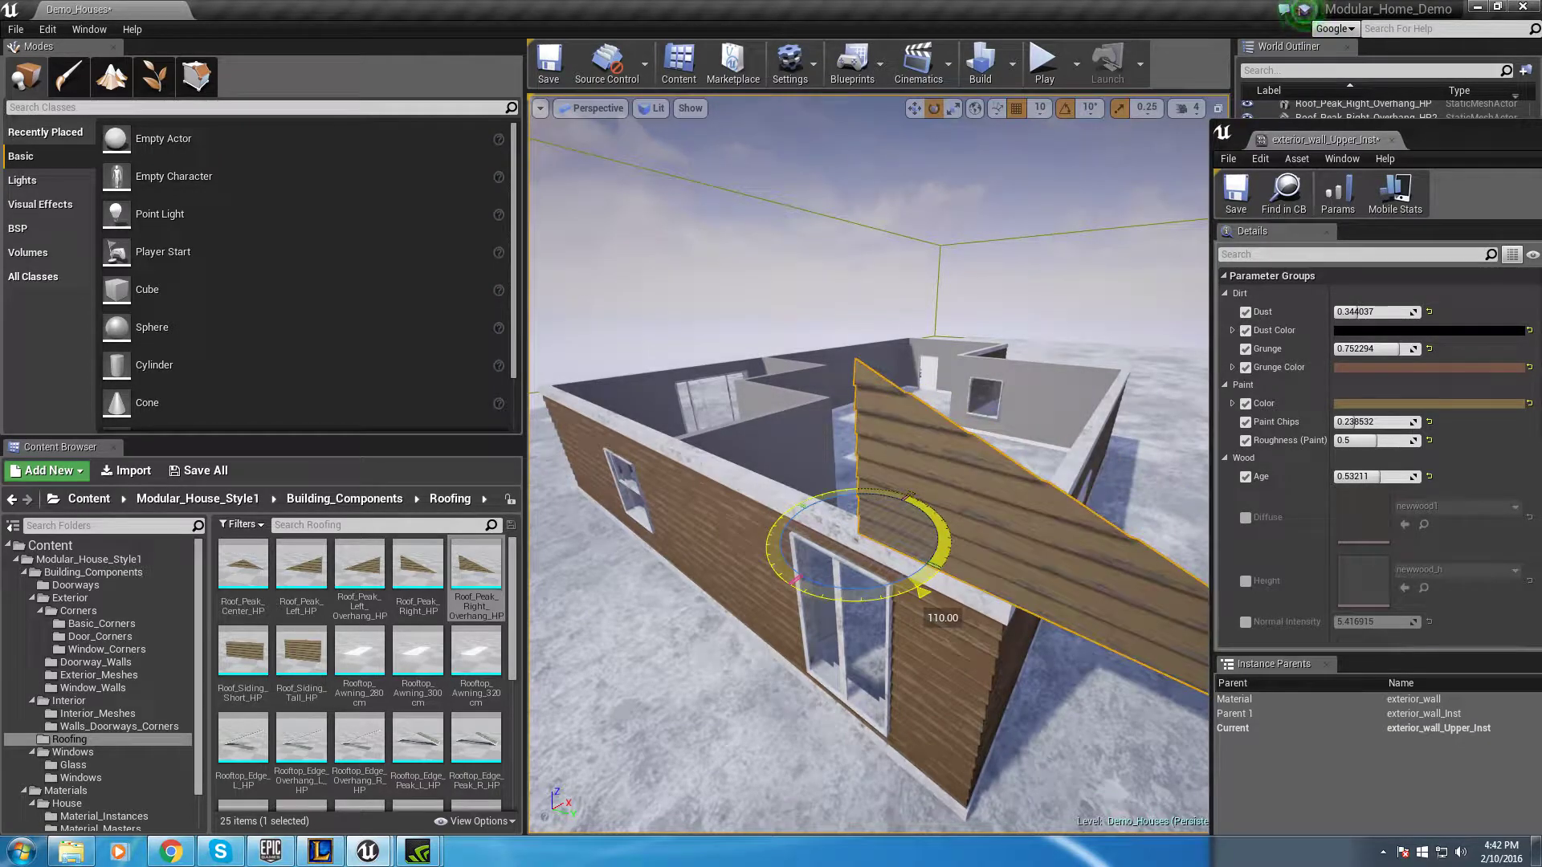
Move the right overhang peak along the wall top so it sits flush with the siding below
right_drag(862, 601, 931, 244)
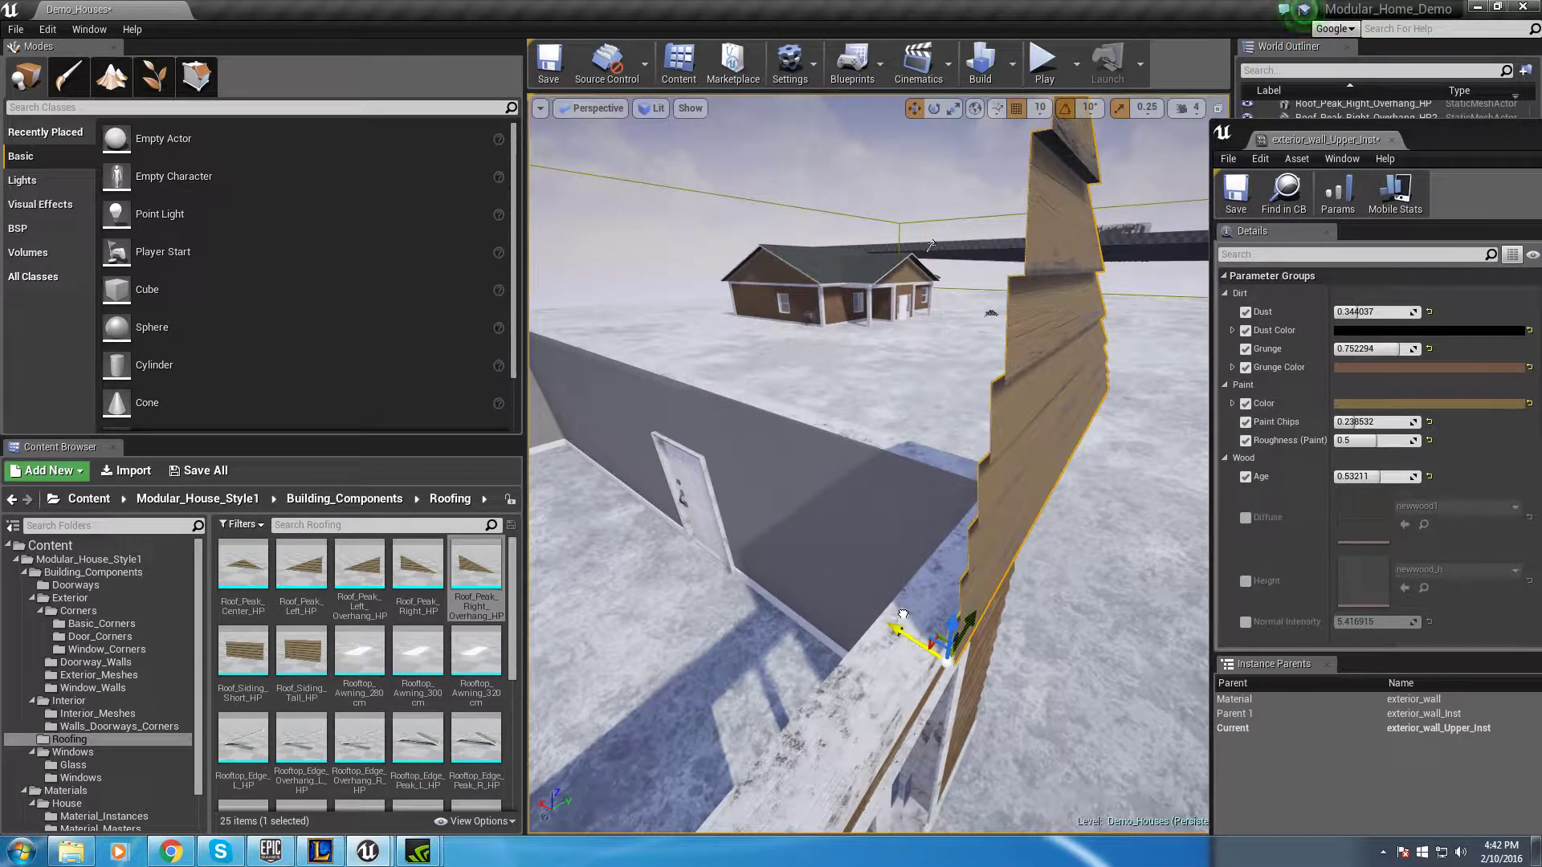
right_drag(930, 243, 776, 448)
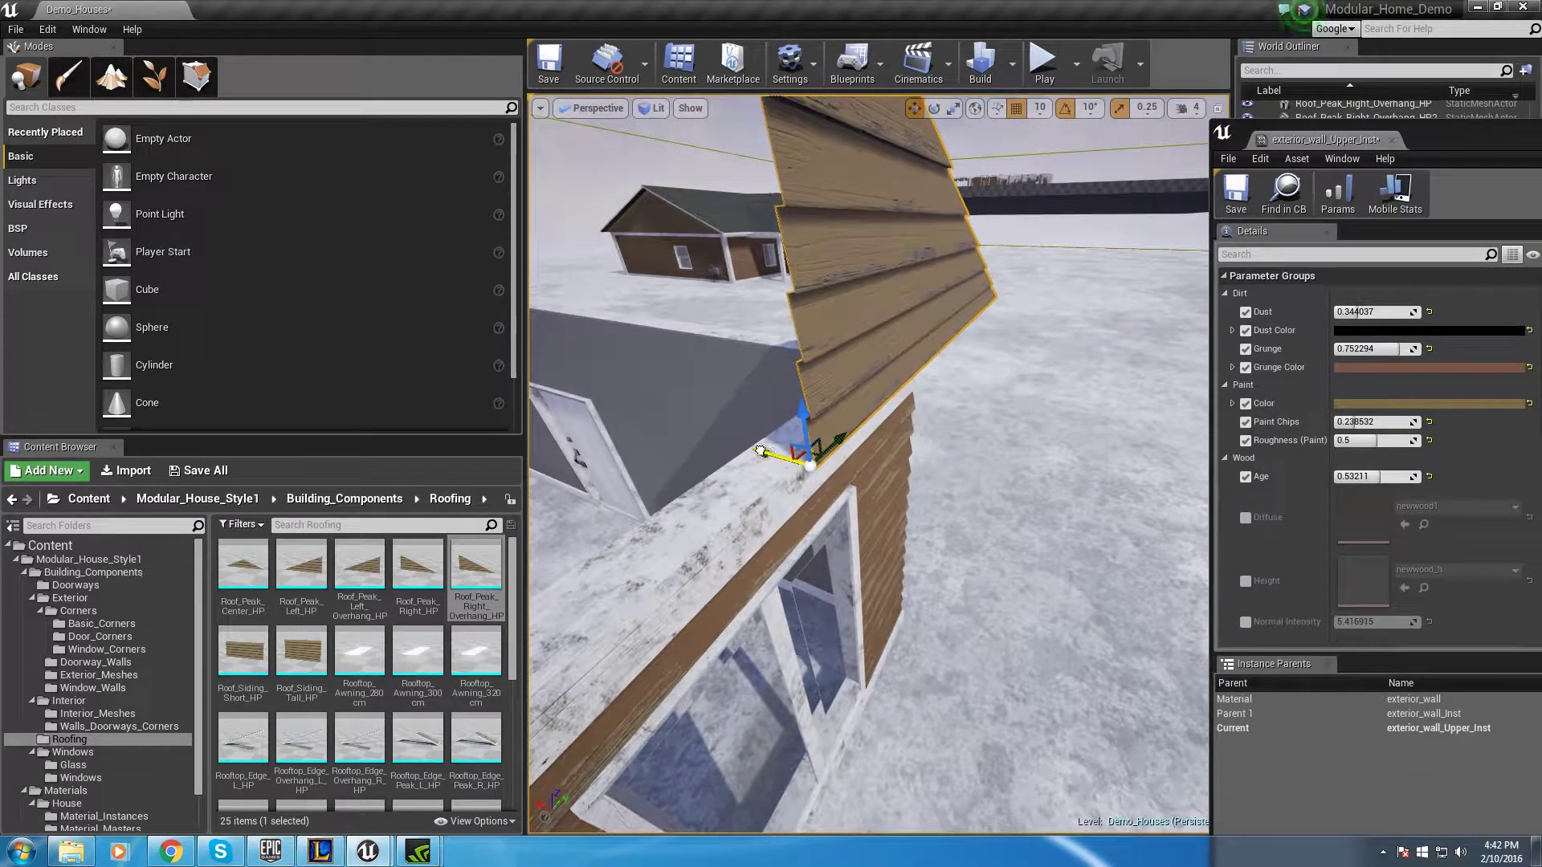
mouse_move(927, 498)
right_down()
mouse_move(948, 578)
mouse_move(898, 499)
right_up()
click(903, 499)
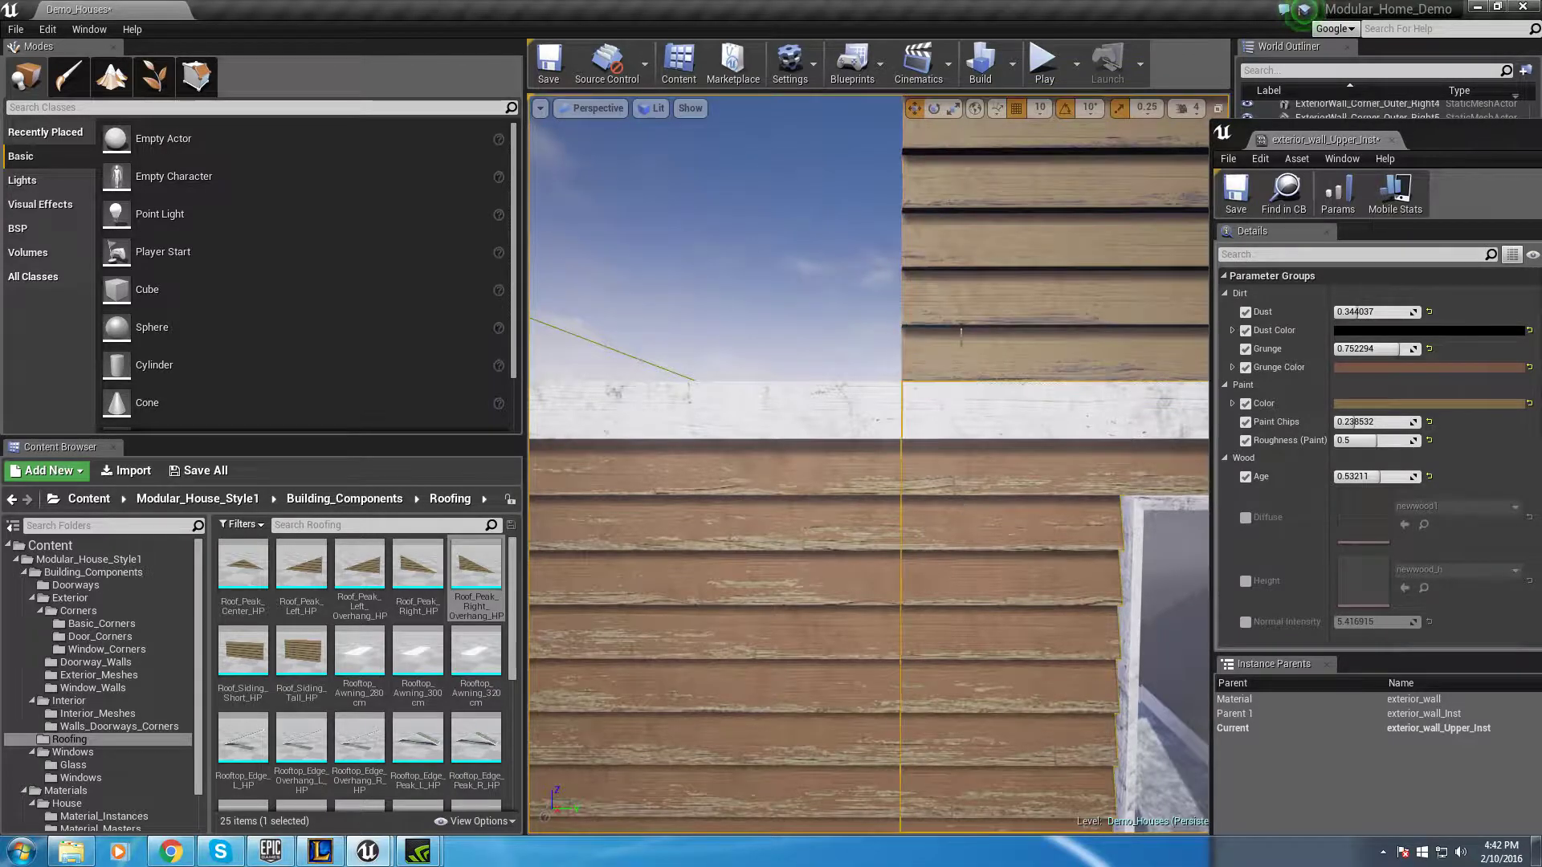
right_drag(902, 500, 665, 599)
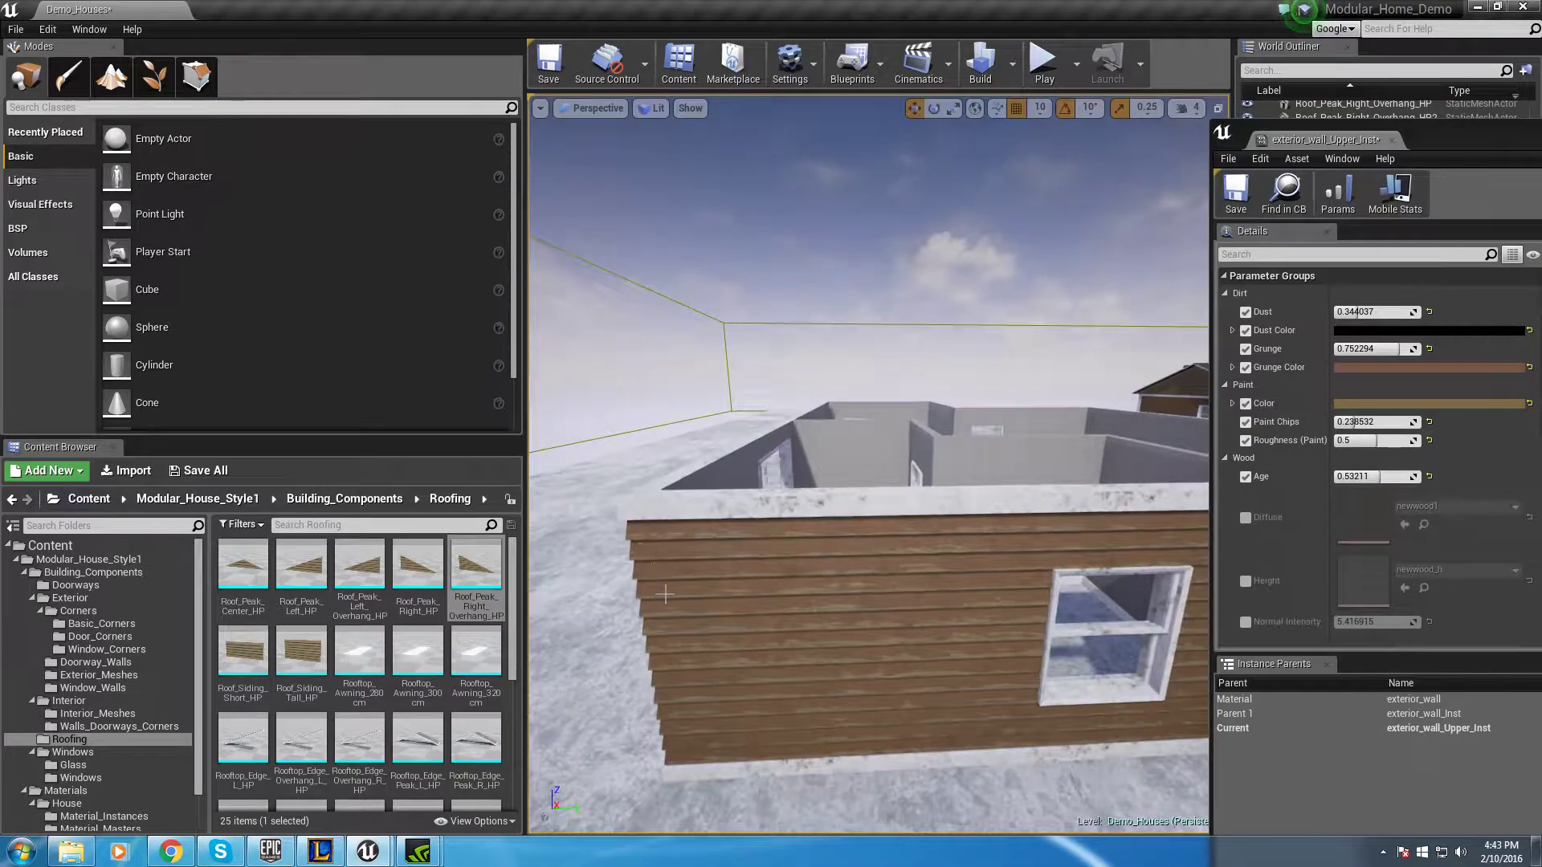
Place a Roof_Peak_Left_Overhang_HP mesh on the opposite end of the same wall and align it with the wall corner
click(386, 604)
drag(387, 604, 835, 506)
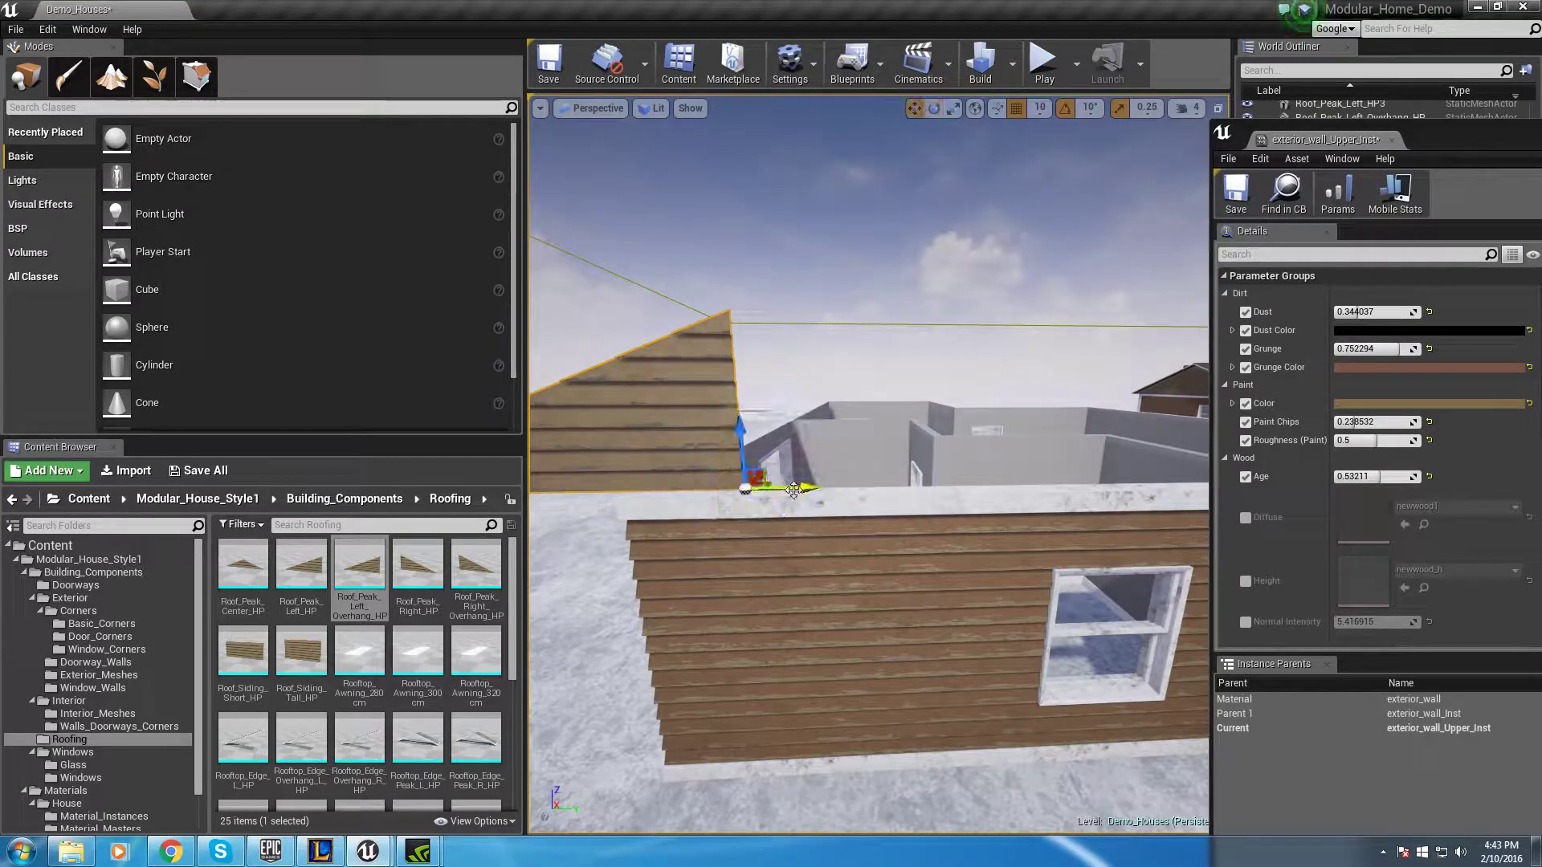
key(w)
right_drag(867, 466, 795, 437)
drag(1016, 577, 944, 587)
right_drag(764, 618, 969, 621)
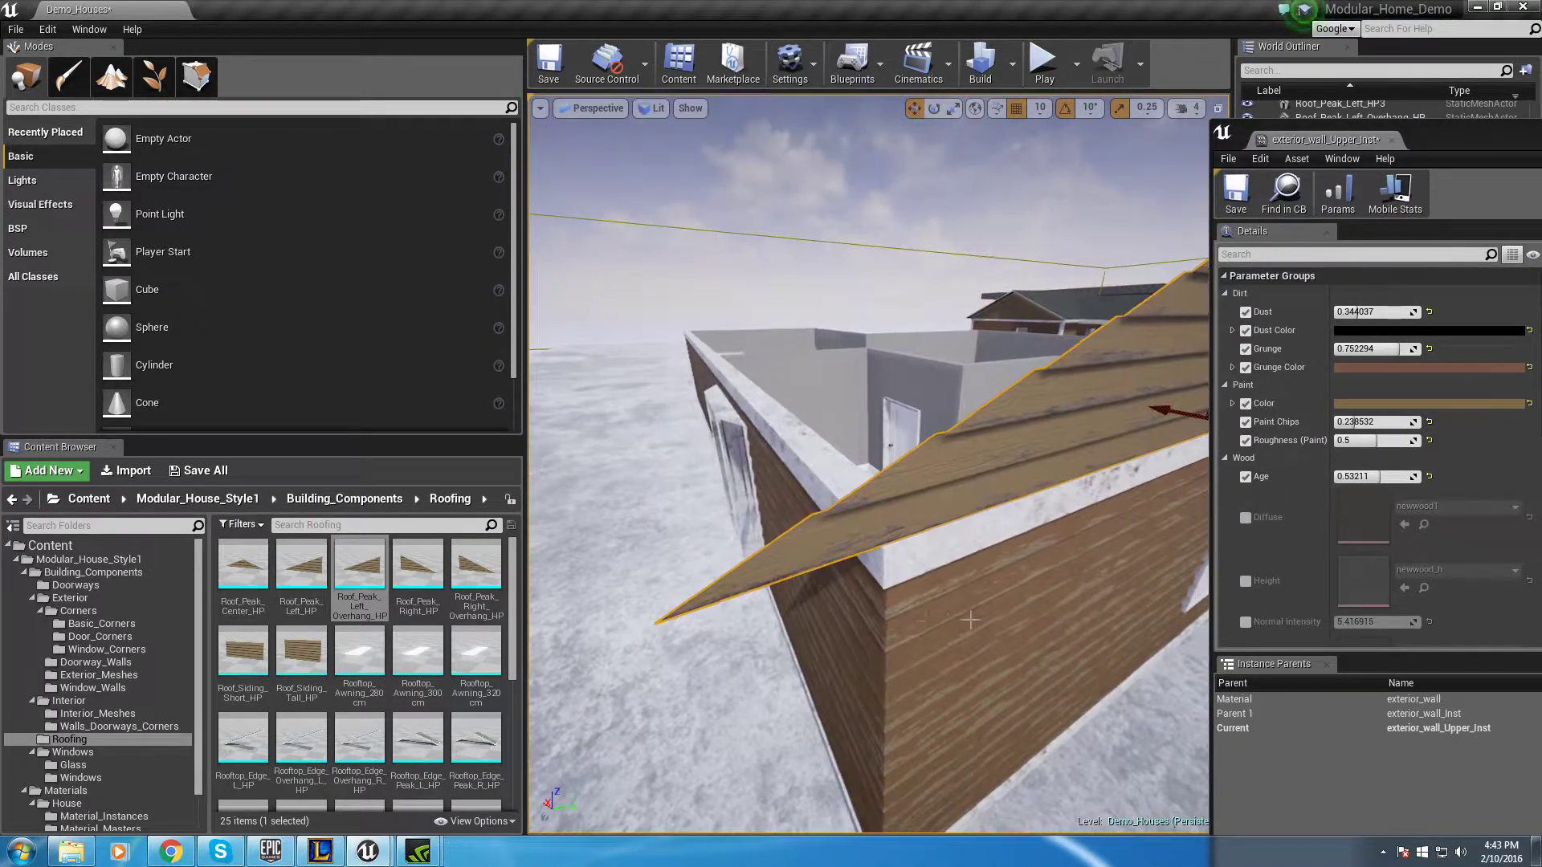
right_drag(804, 740, 804, 739)
right_drag(801, 736, 801, 736)
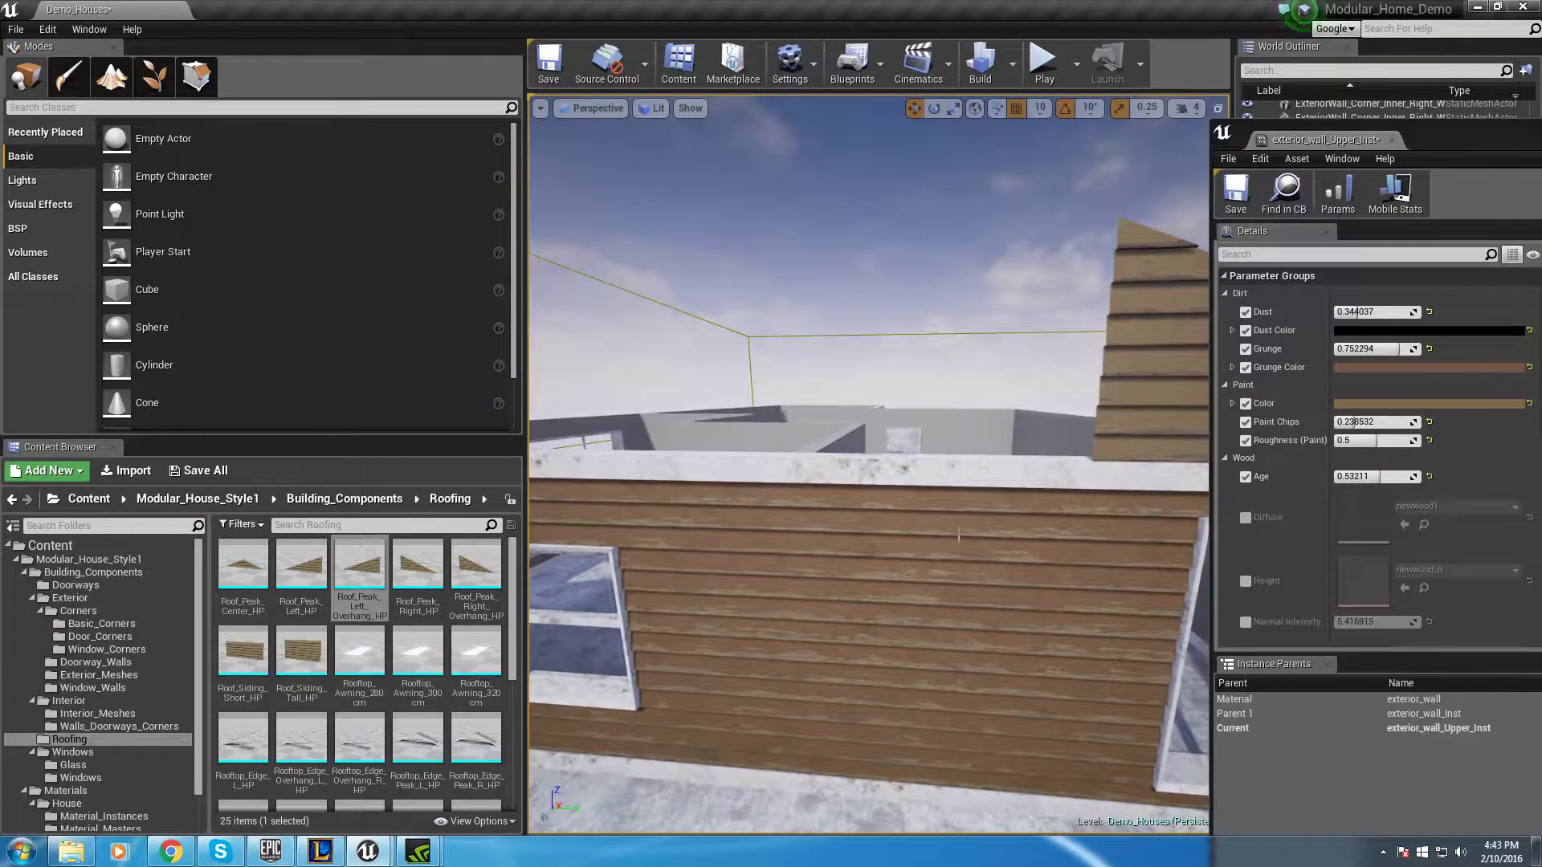
Place a Roof_Siding_Tall_HP mesh beside the right overhang peak, rotate it 90° and align it with the peak's edge
right_drag(983, 521, 987, 465)
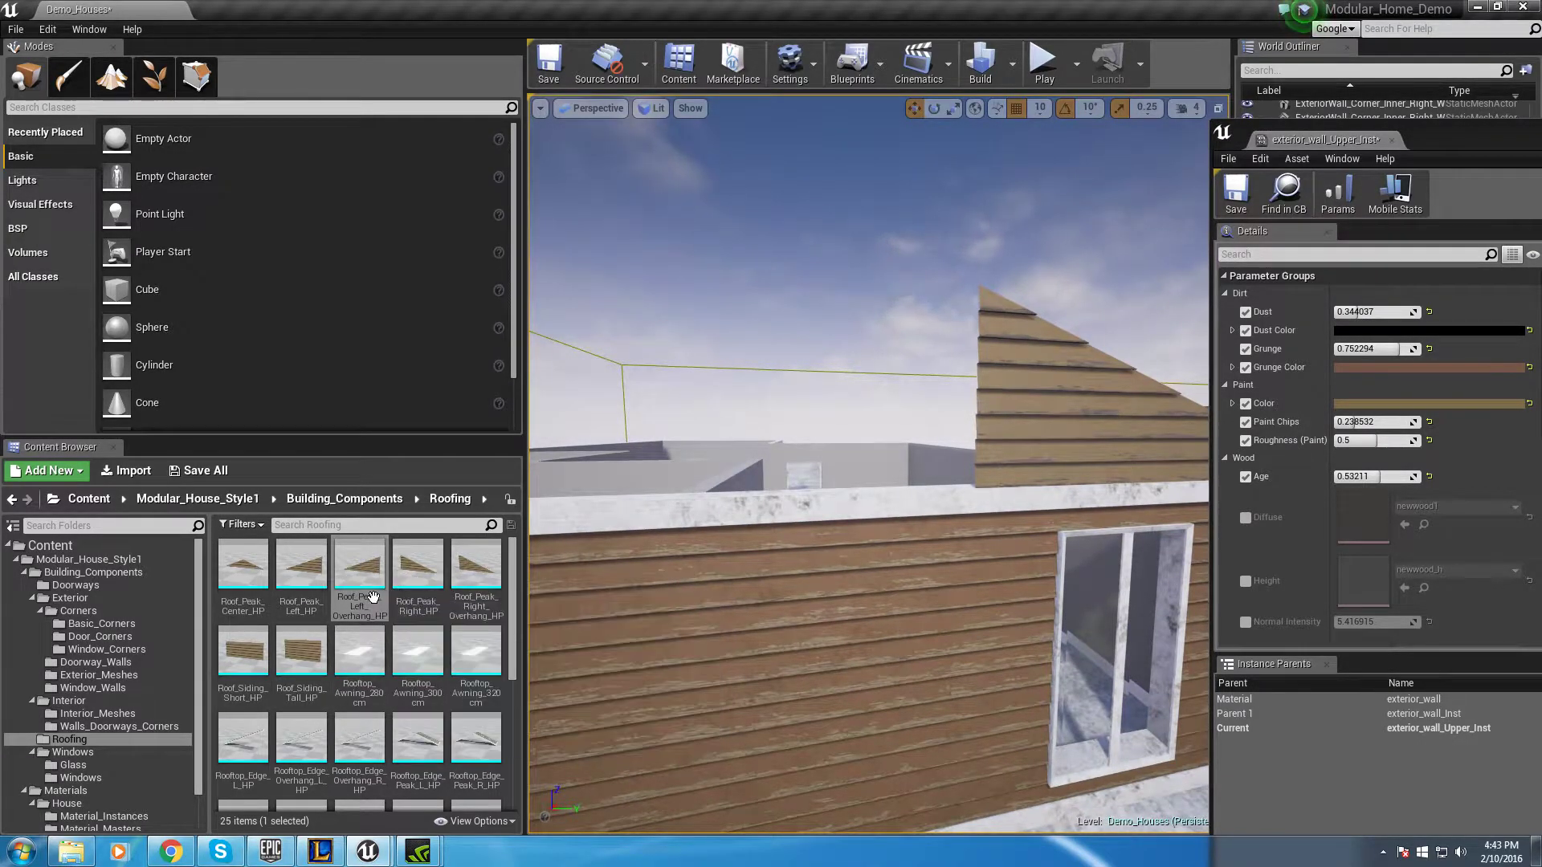
click(301, 652)
drag(574, 583, 847, 506)
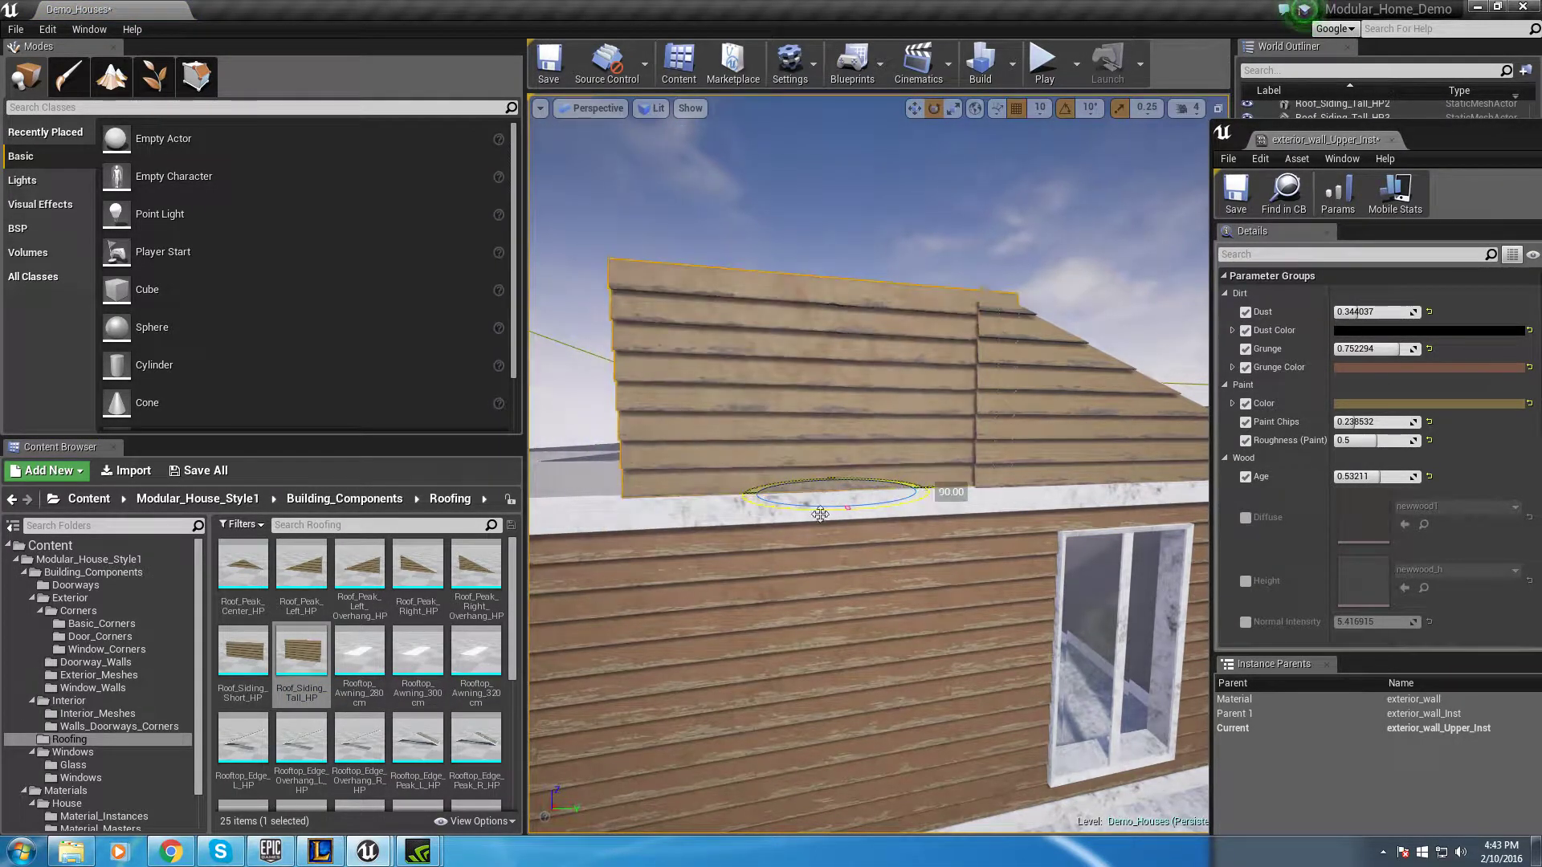
right_drag(838, 490, 838, 493)
drag(837, 493, 768, 488)
Extend the tall siding along the wall top until it meets the left overhang peak
right_drag(757, 458, 757, 458)
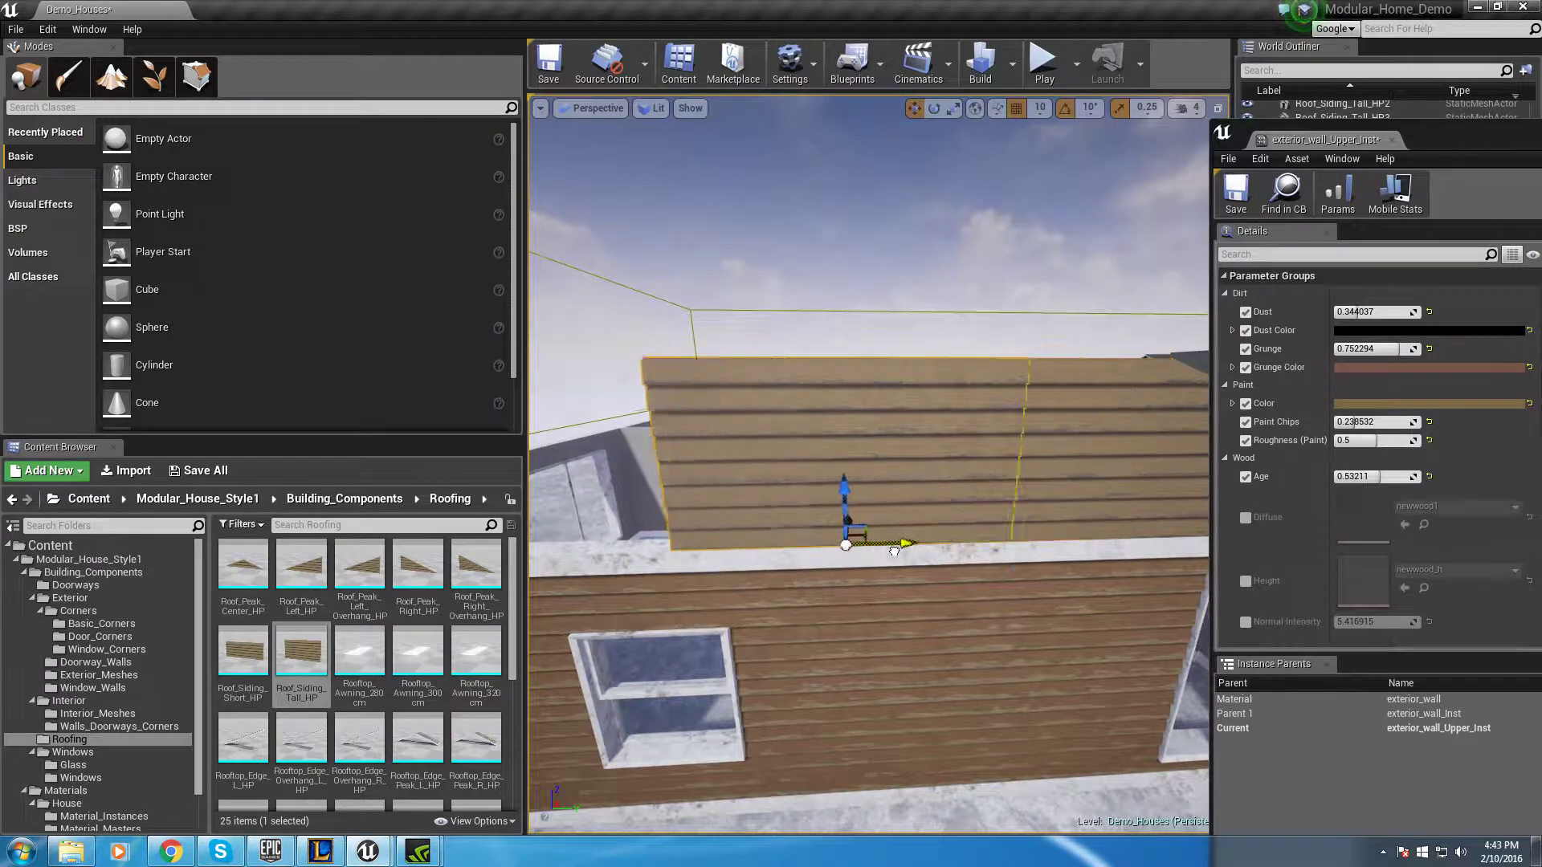
drag(907, 549, 678, 566)
right_drag(687, 563, 687, 562)
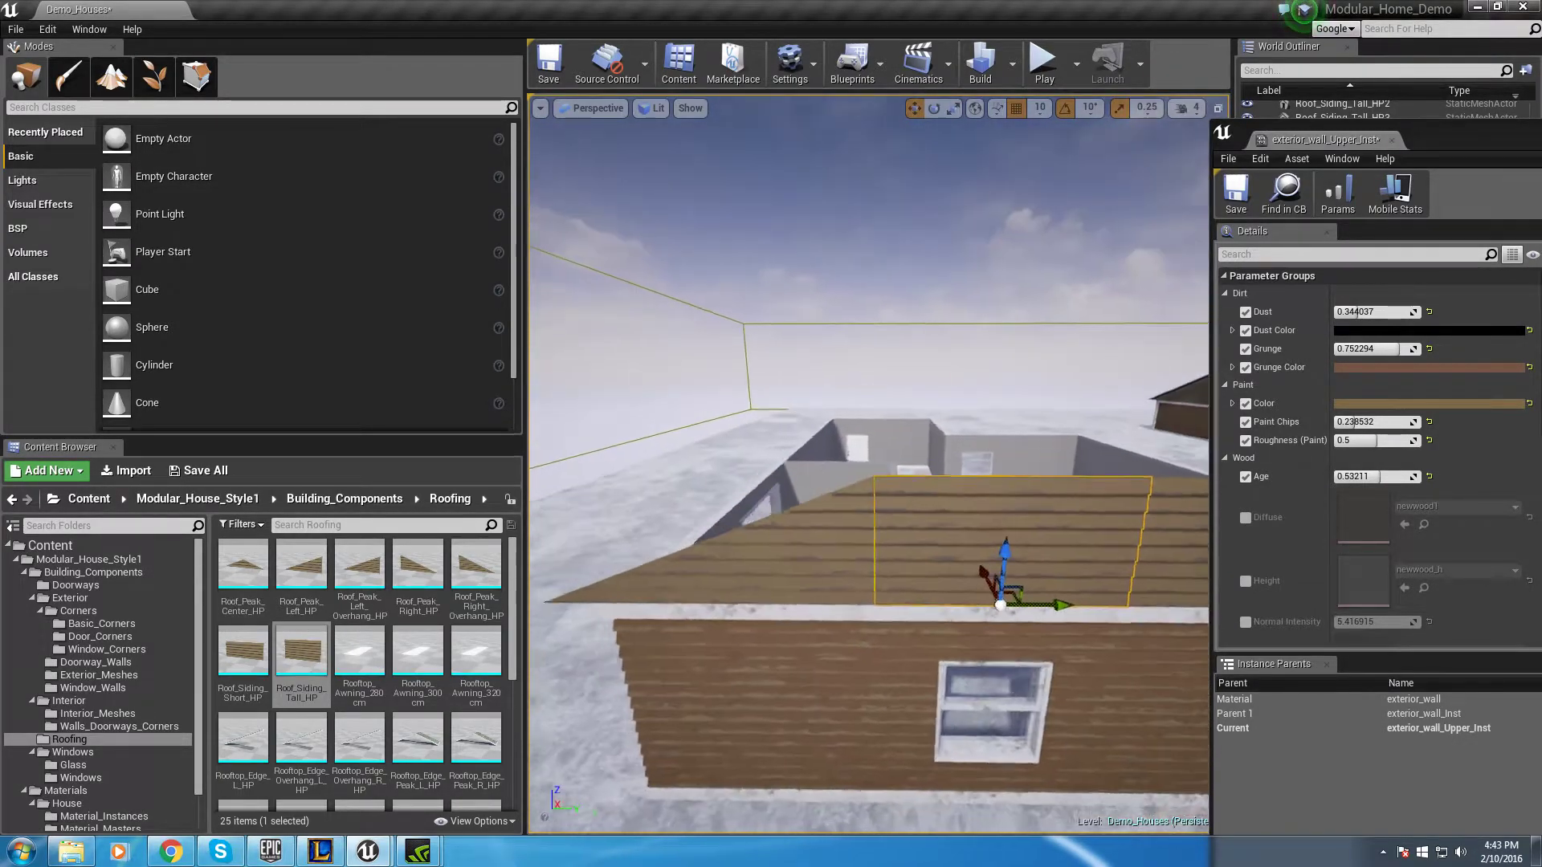
right_drag(953, 669, 954, 669)
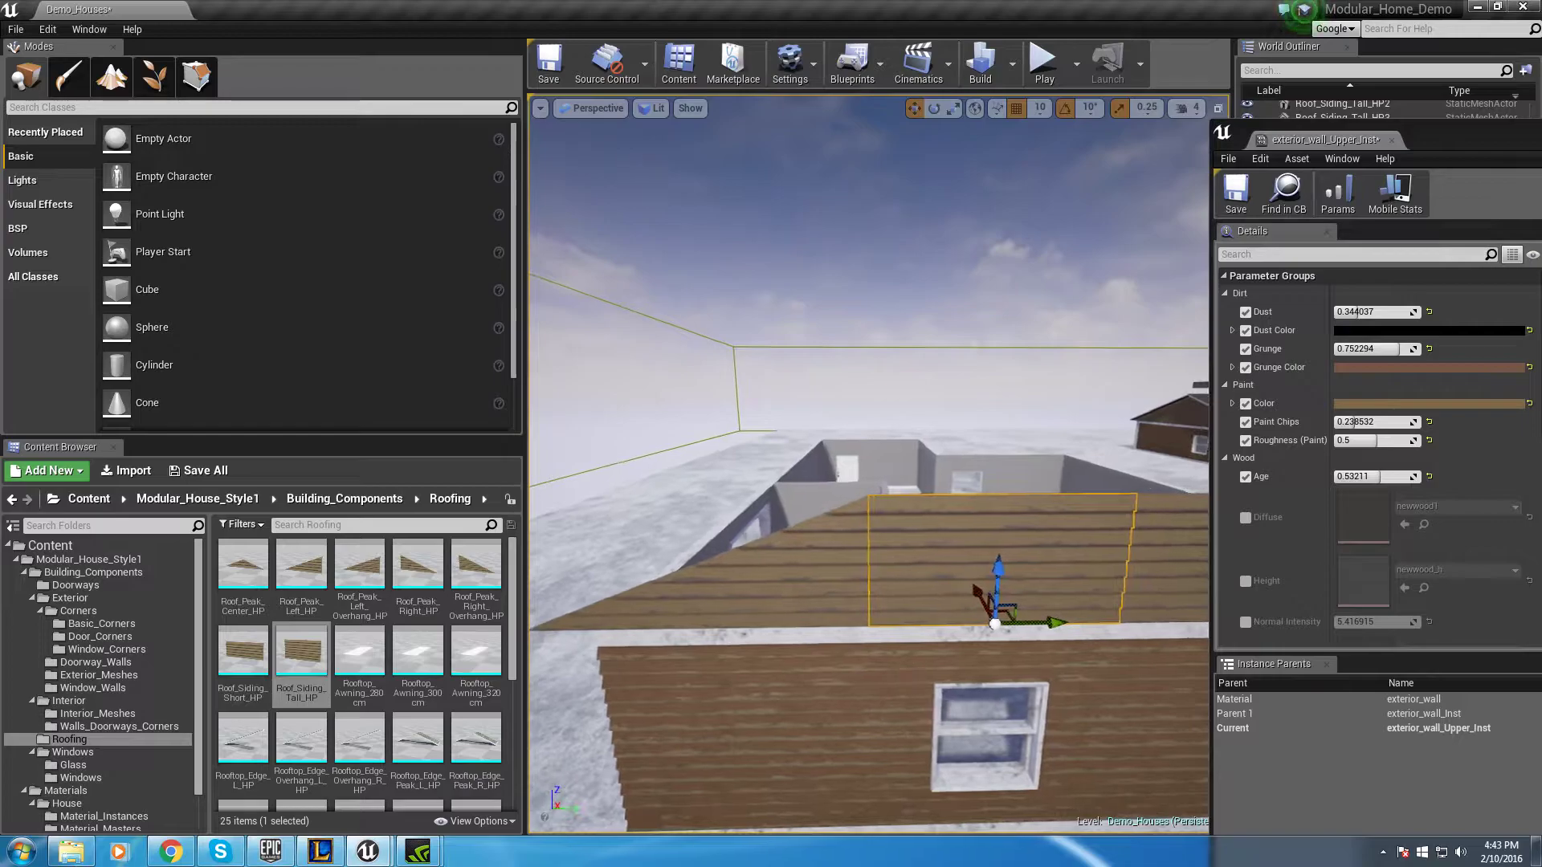
right_drag(891, 290, 891, 290)
right_click(891, 291)
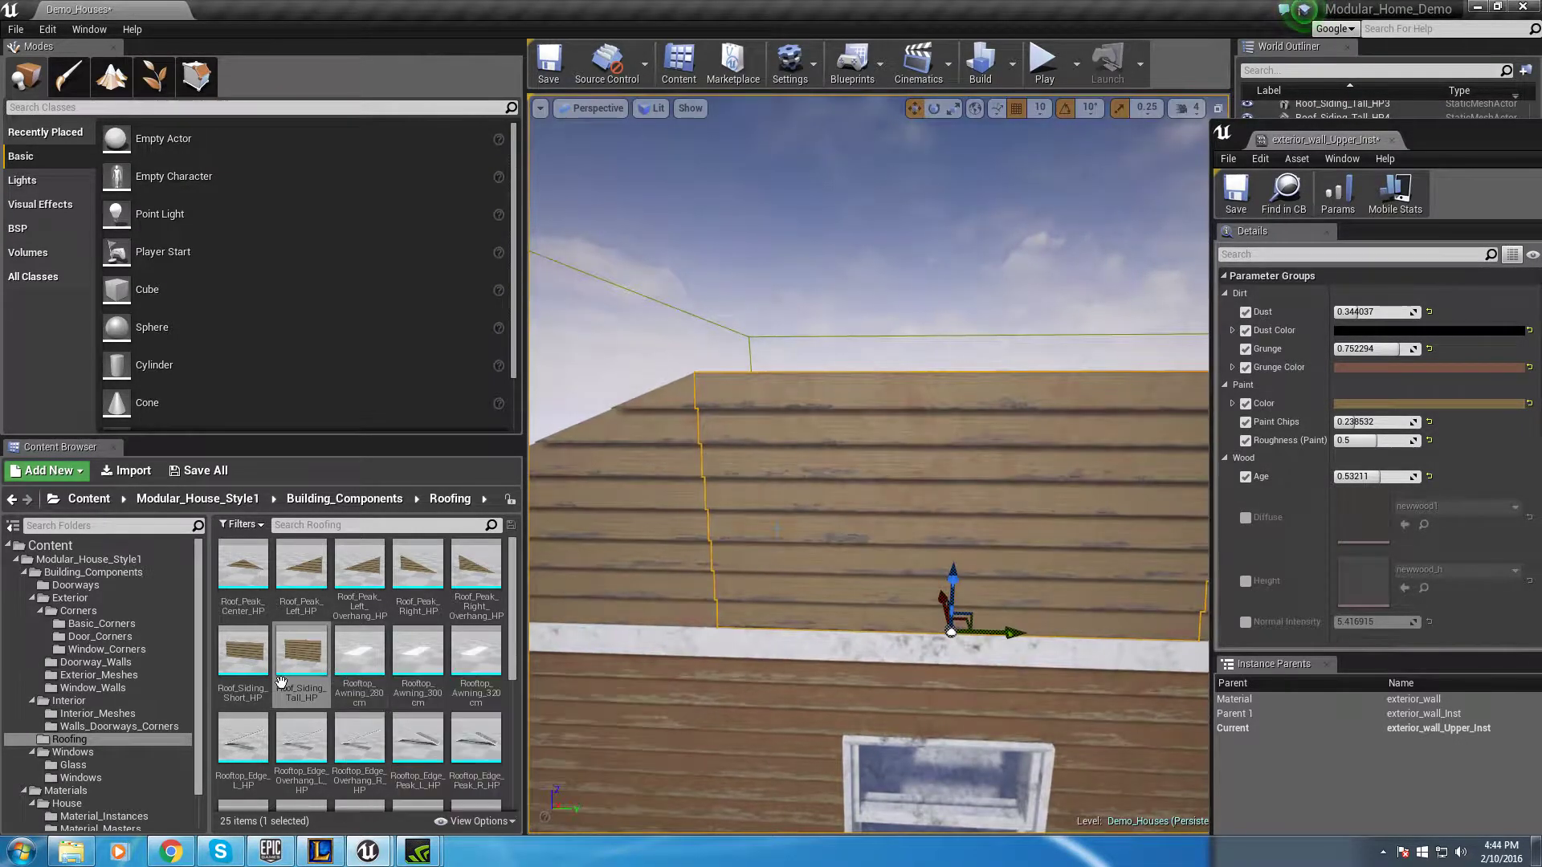
Inspect the tall siding and the wall beneath it, and look over the Rooftop_Awning meshes
key(f)
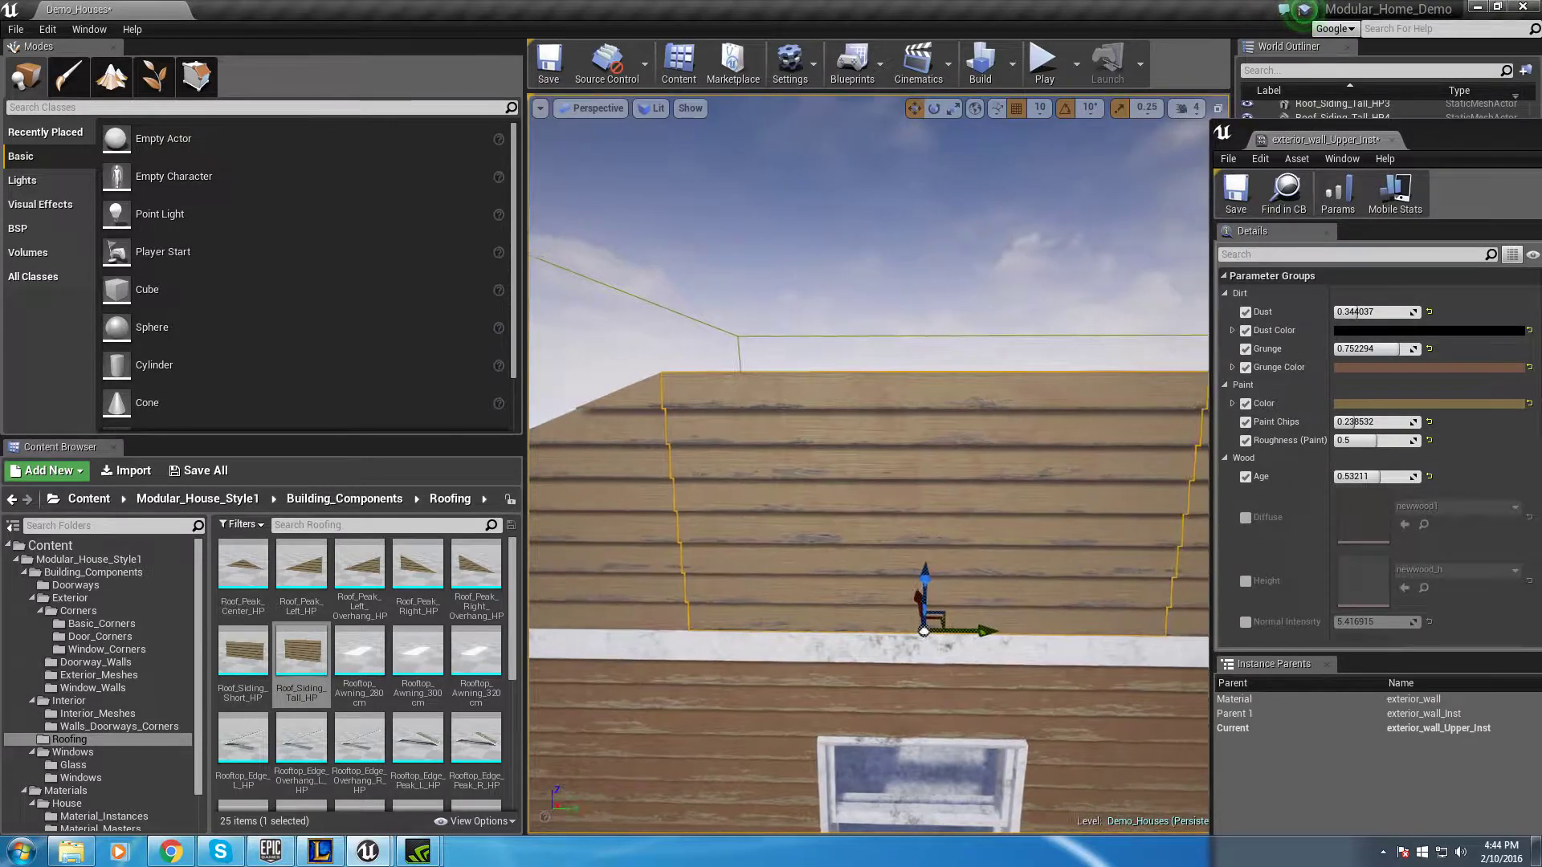
right_drag(839, 697, 855, 693)
click(843, 533)
right_drag(762, 510, 823, 509)
right_drag(650, 610, 692, 607)
right_drag(546, 619, 536, 645)
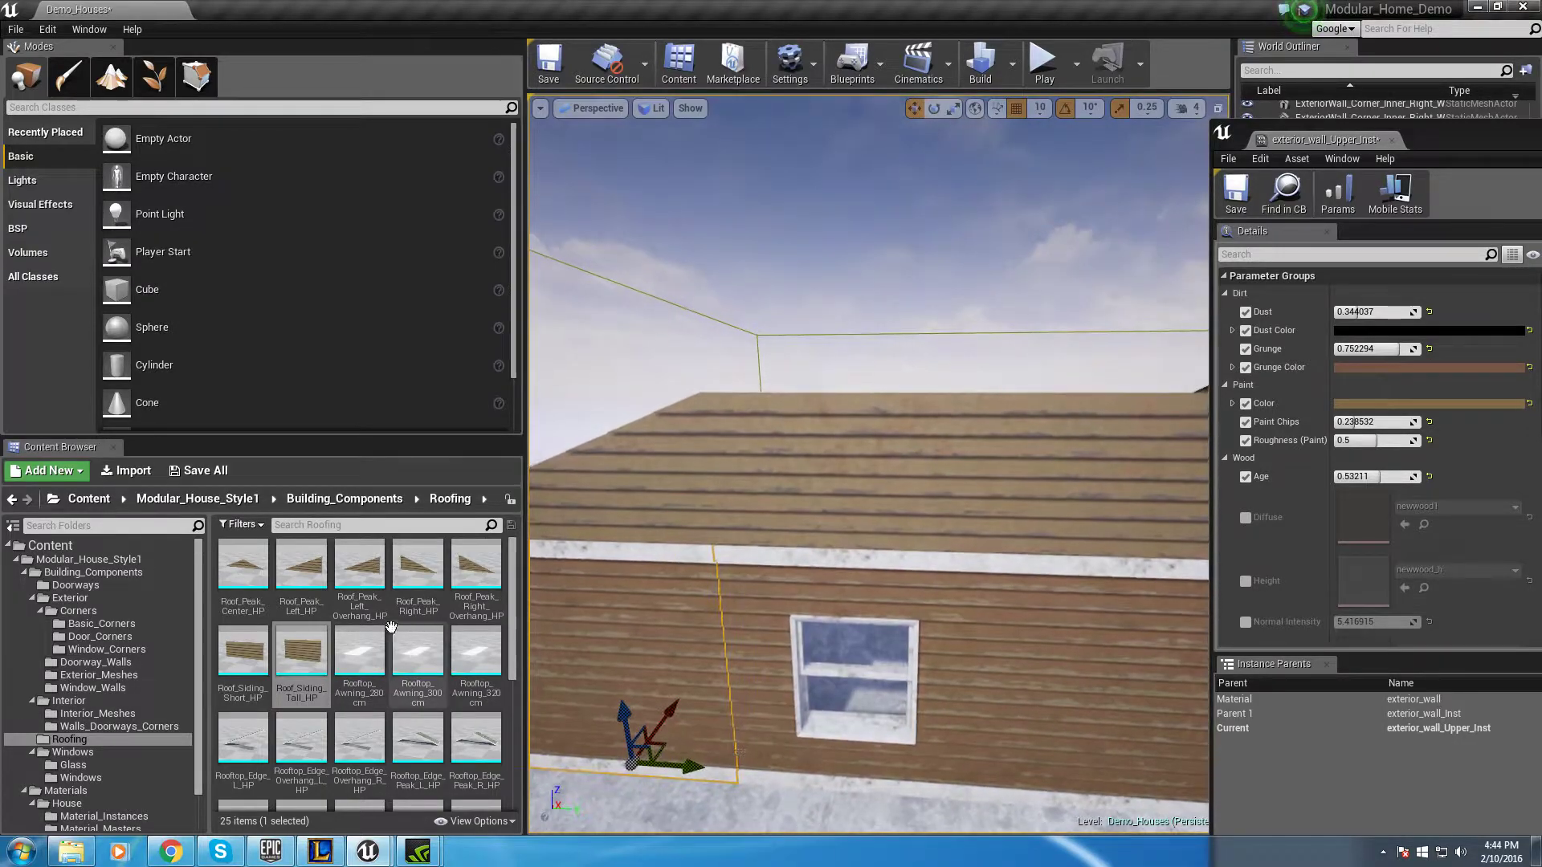
click(359, 667)
click(445, 660)
click(473, 655)
Select the tall siding beside the sloped overhang peak and undo its last move
click(836, 546)
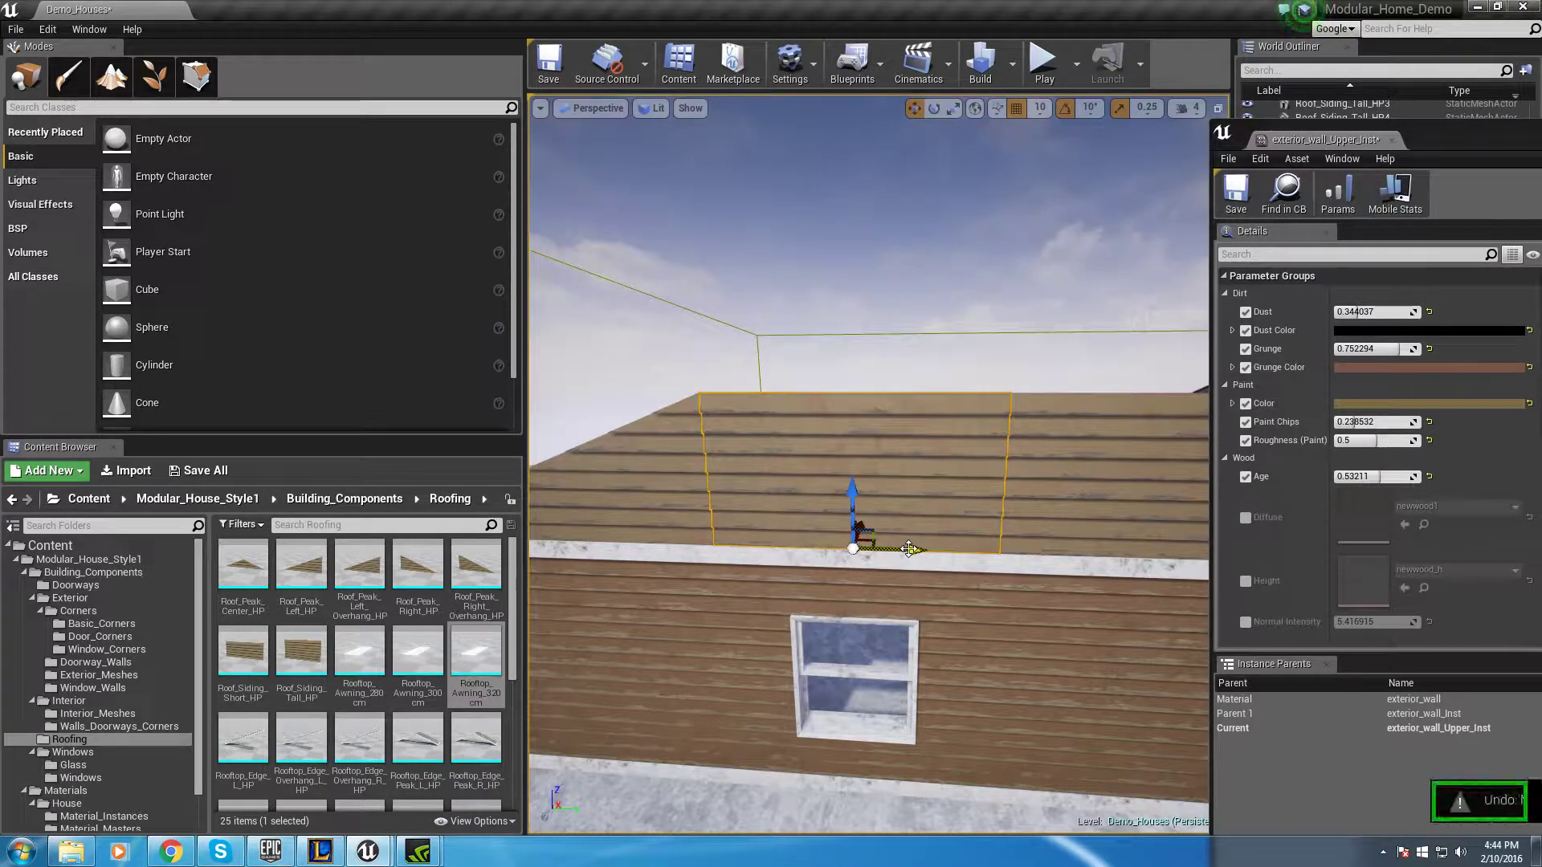
key(ctrl+z)
key(ctrl+z)
key(ctrl+z)
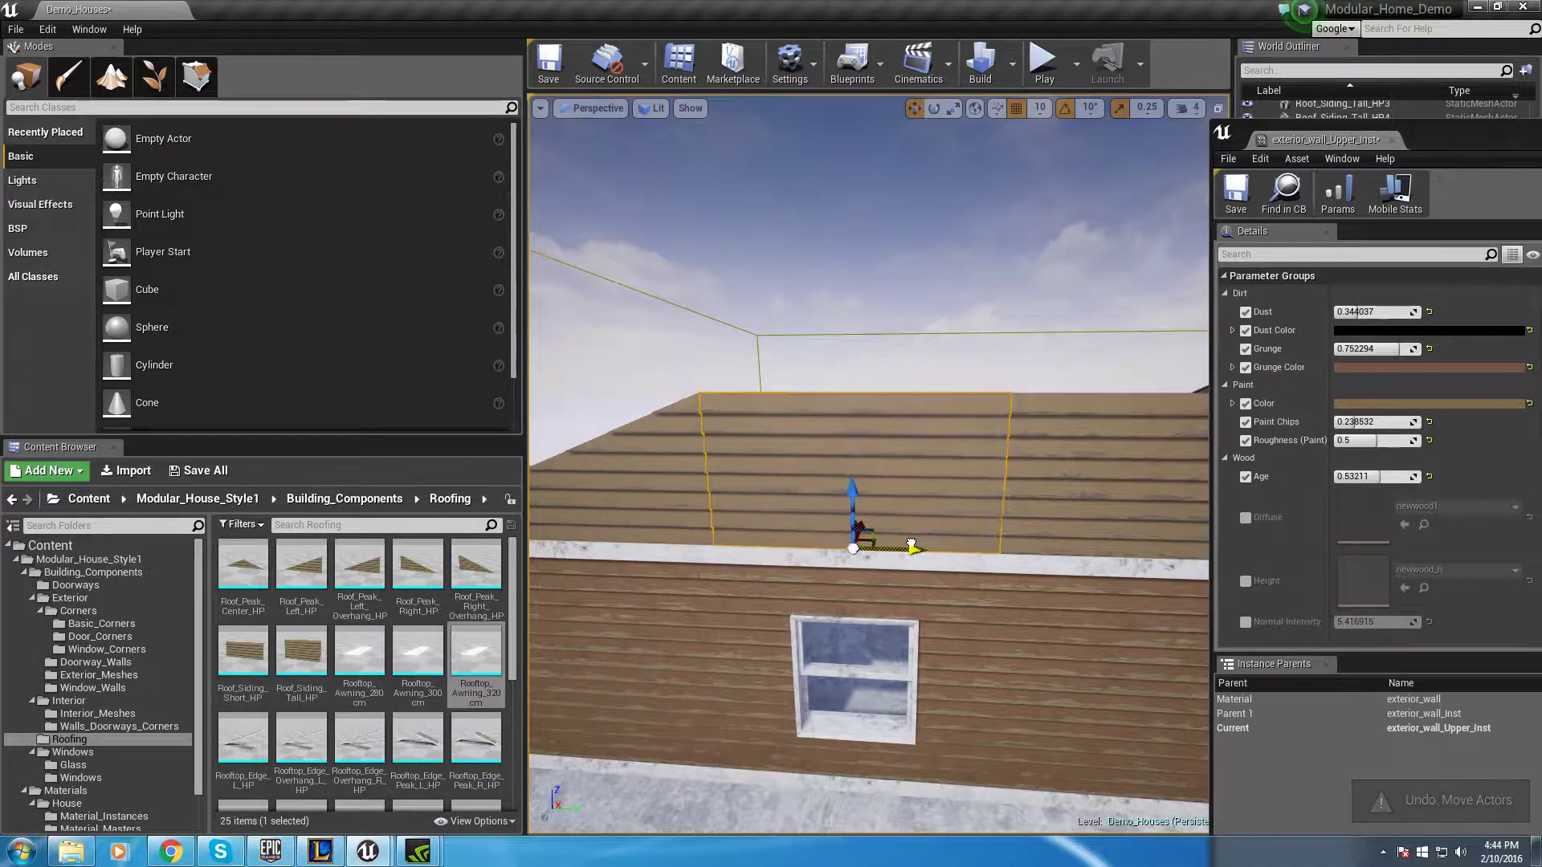
Try a copy of the tall siding over the overhang peak at the wall corner, and delete it
drag(897, 554, 713, 533)
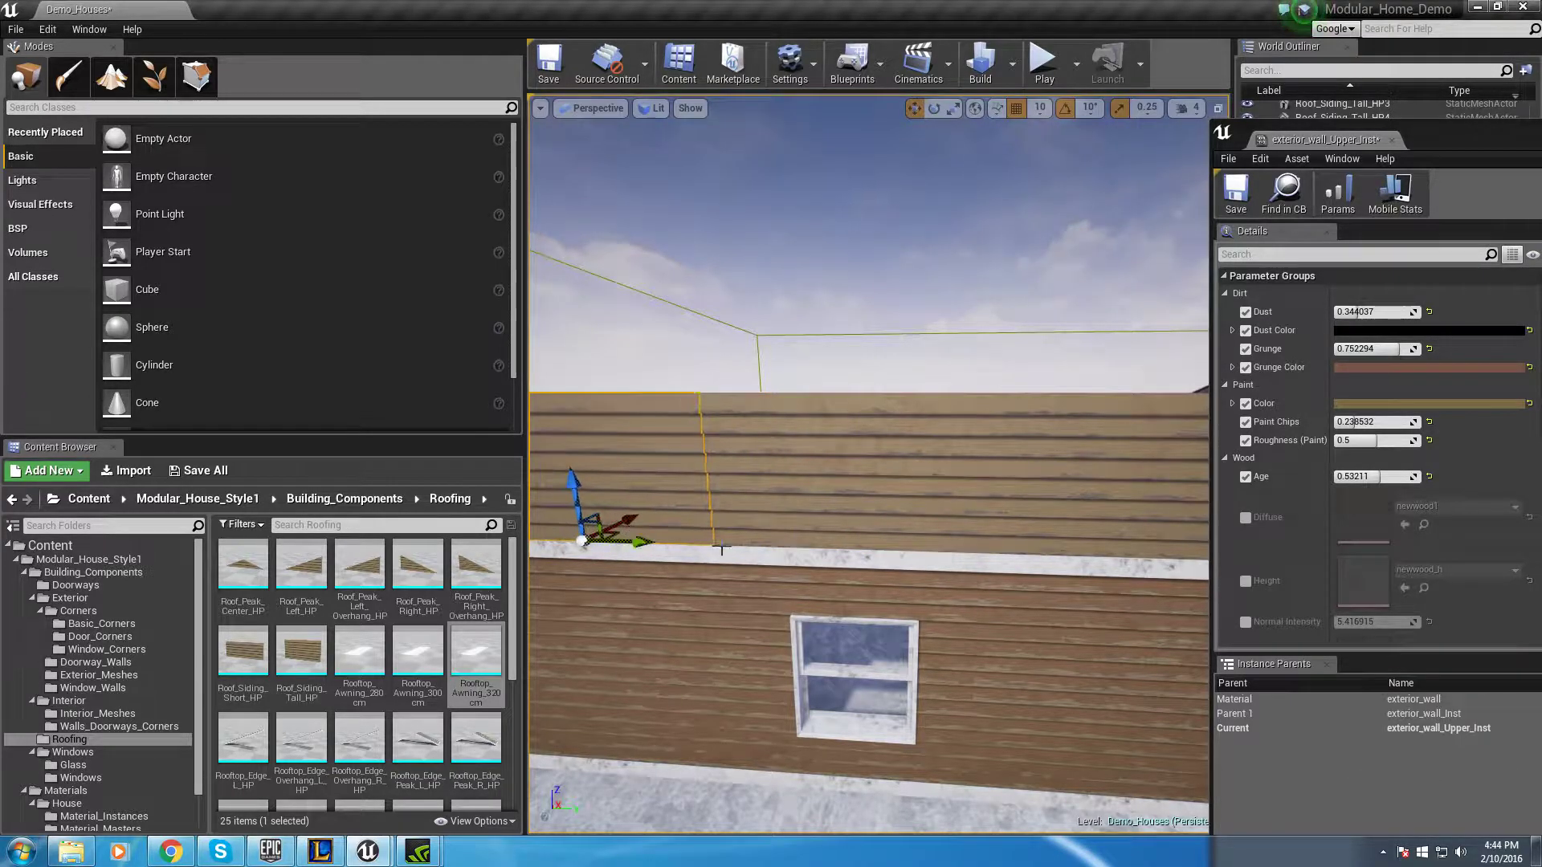
key(f)
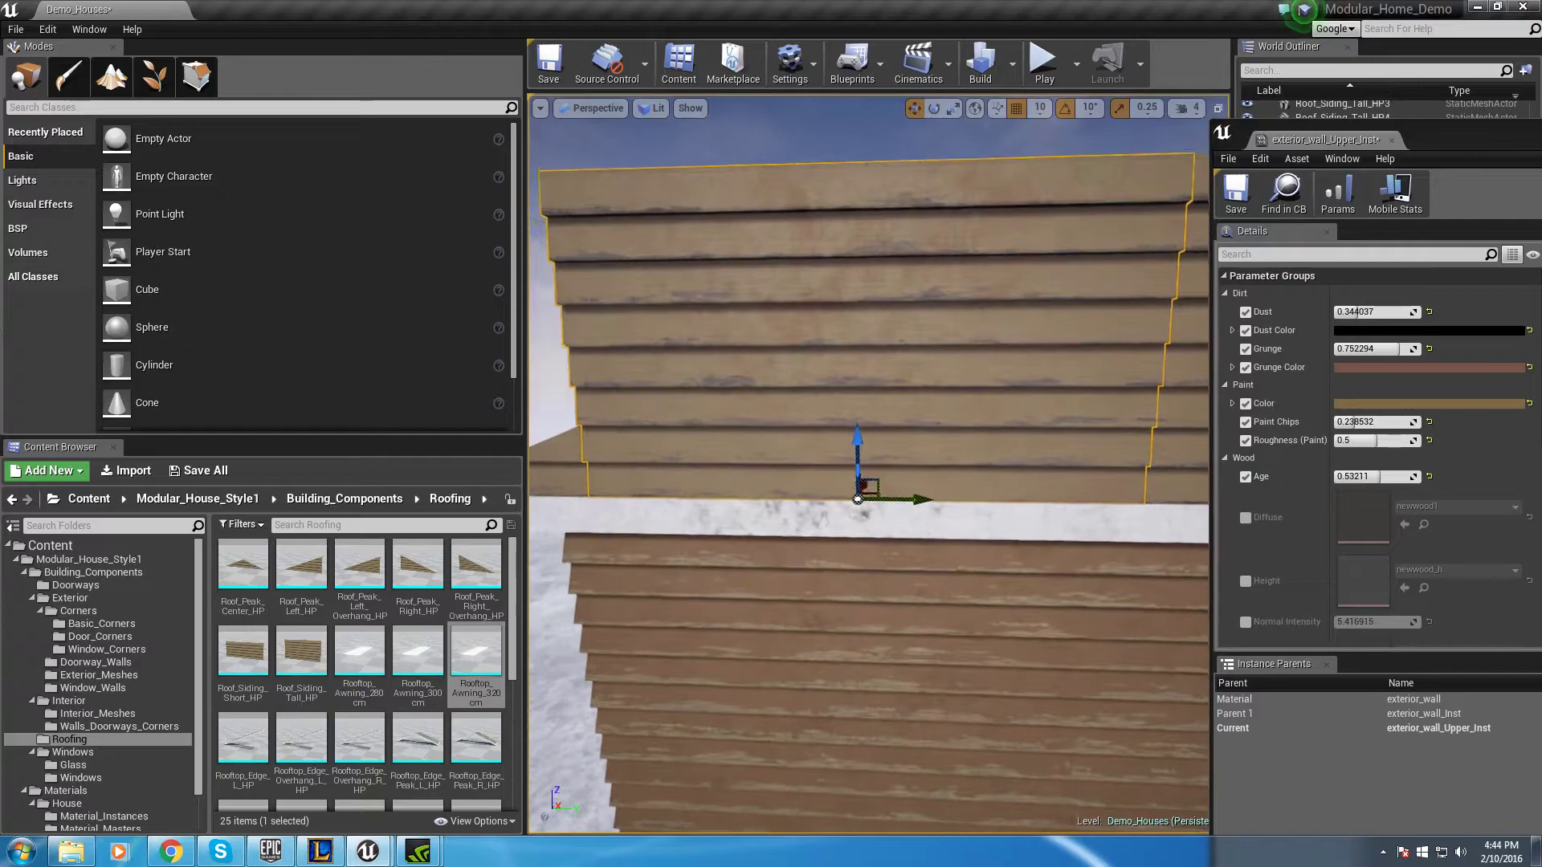
scroll(705, 533, down, 5)
mouse_move(818, 549)
right_down()
mouse_move(755, 550)
mouse_move(818, 549)
right_up()
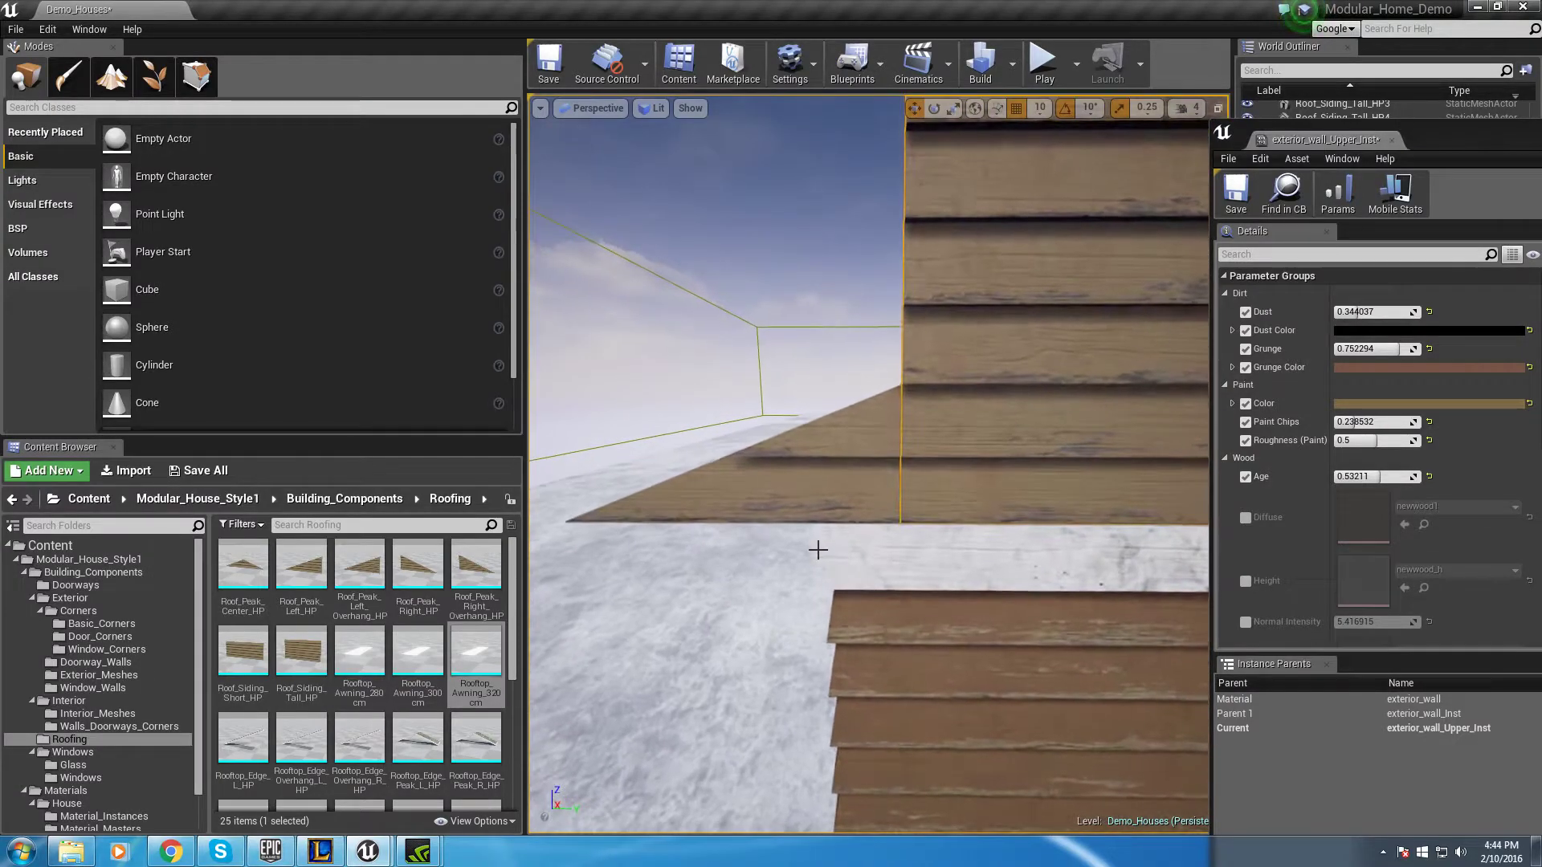
click(861, 596)
scroll(866, 589, down, 7)
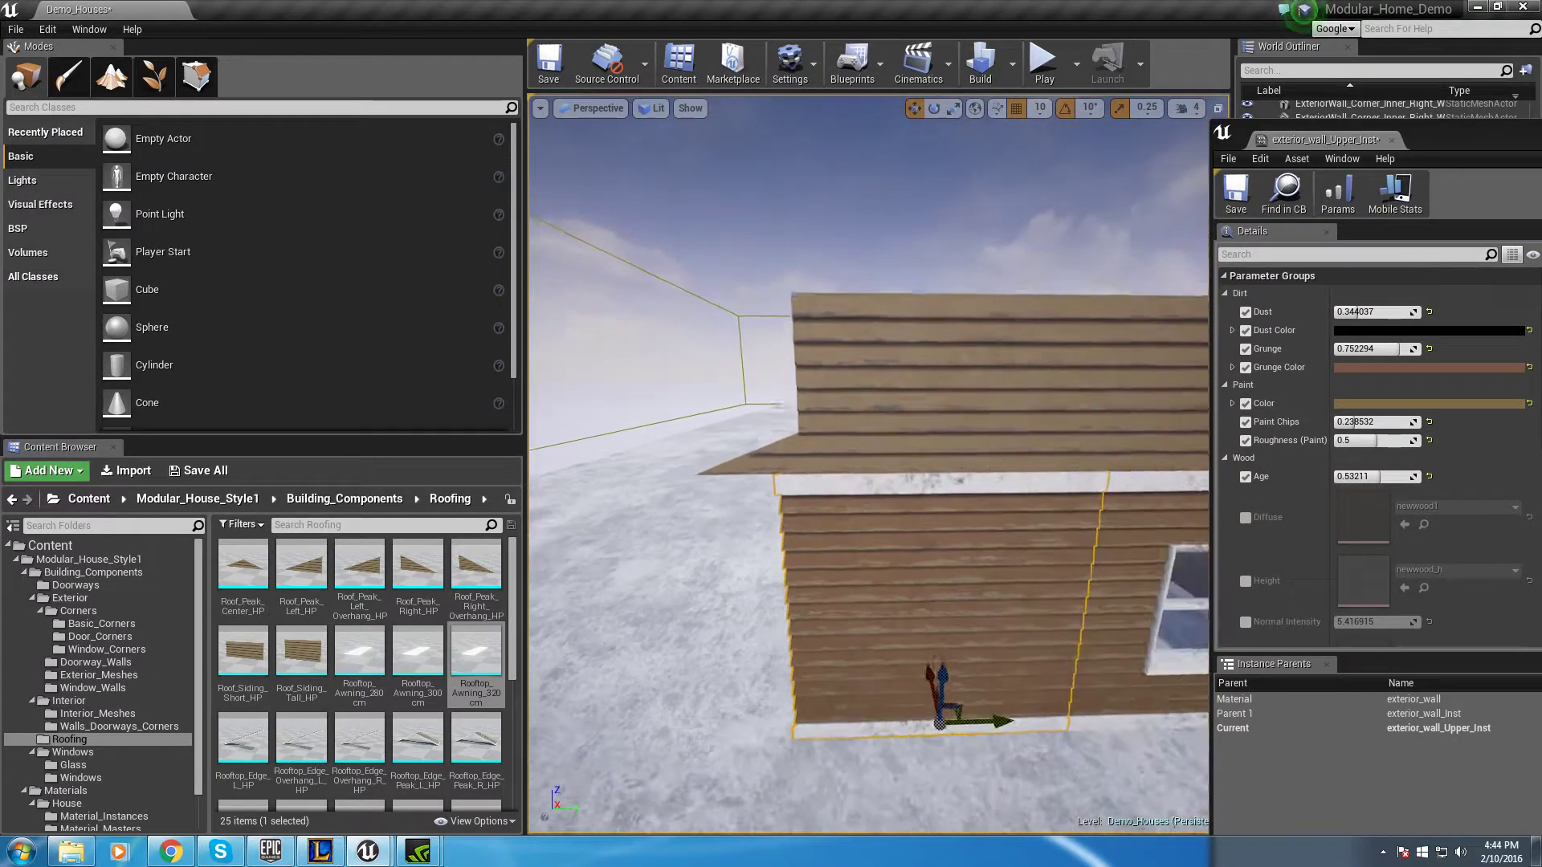
click(863, 408)
mouse_move(862, 408)
right_down()
mouse_move(872, 368)
mouse_move(877, 398)
right_up()
key(Delete)
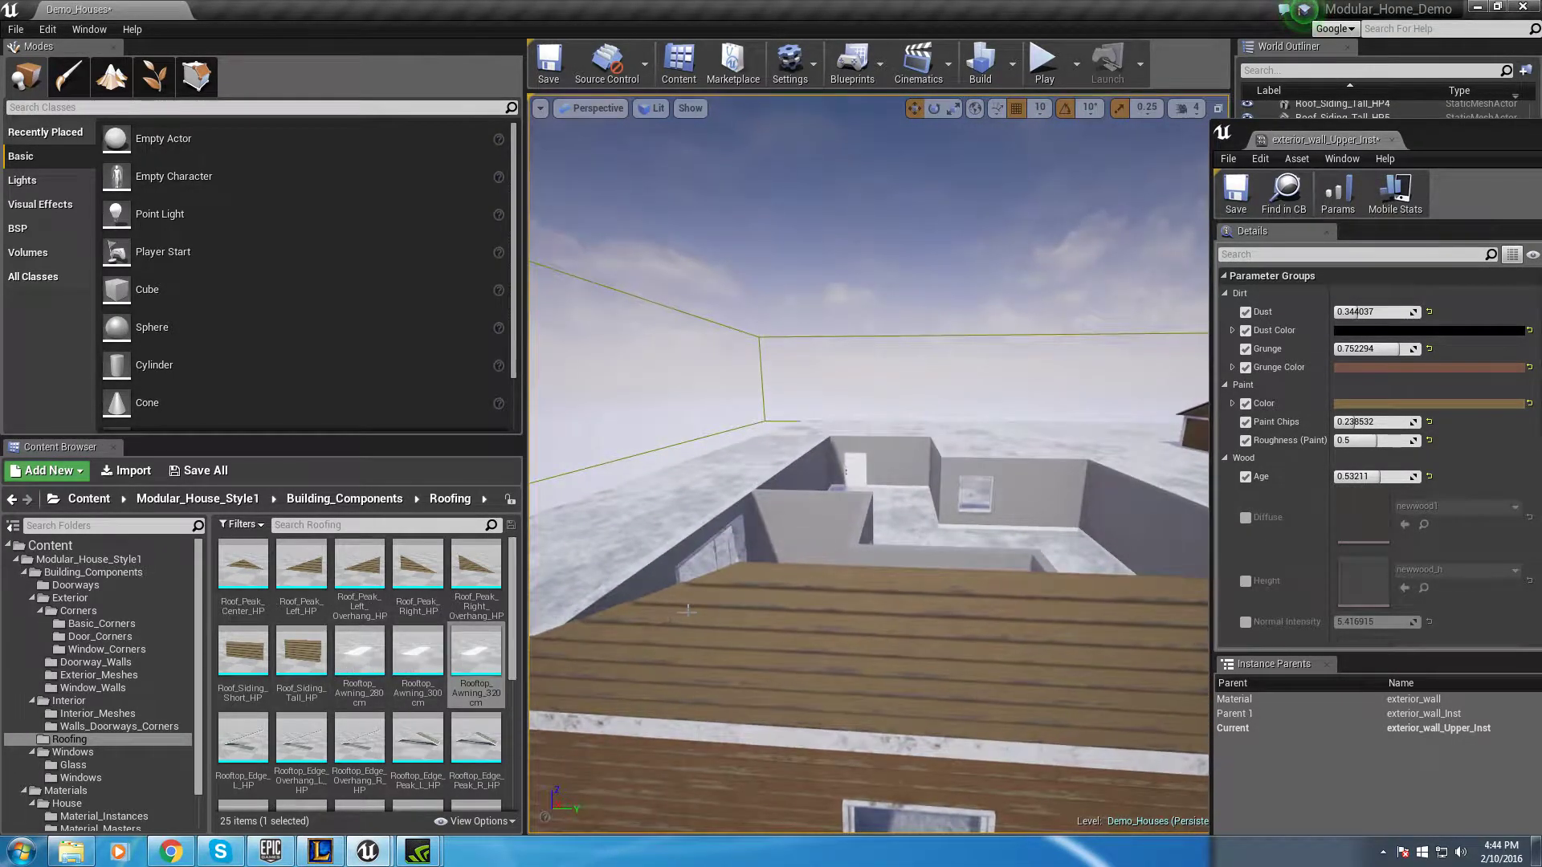
Place a Roof_Peak_Left_HP mesh above the tall siding, rotate it to face outward and align it with the siding's upper edge
drag(302, 566, 1187, 568)
key(e)
right_drag(1173, 575, 785, 302)
scroll(819, 544, down, 2)
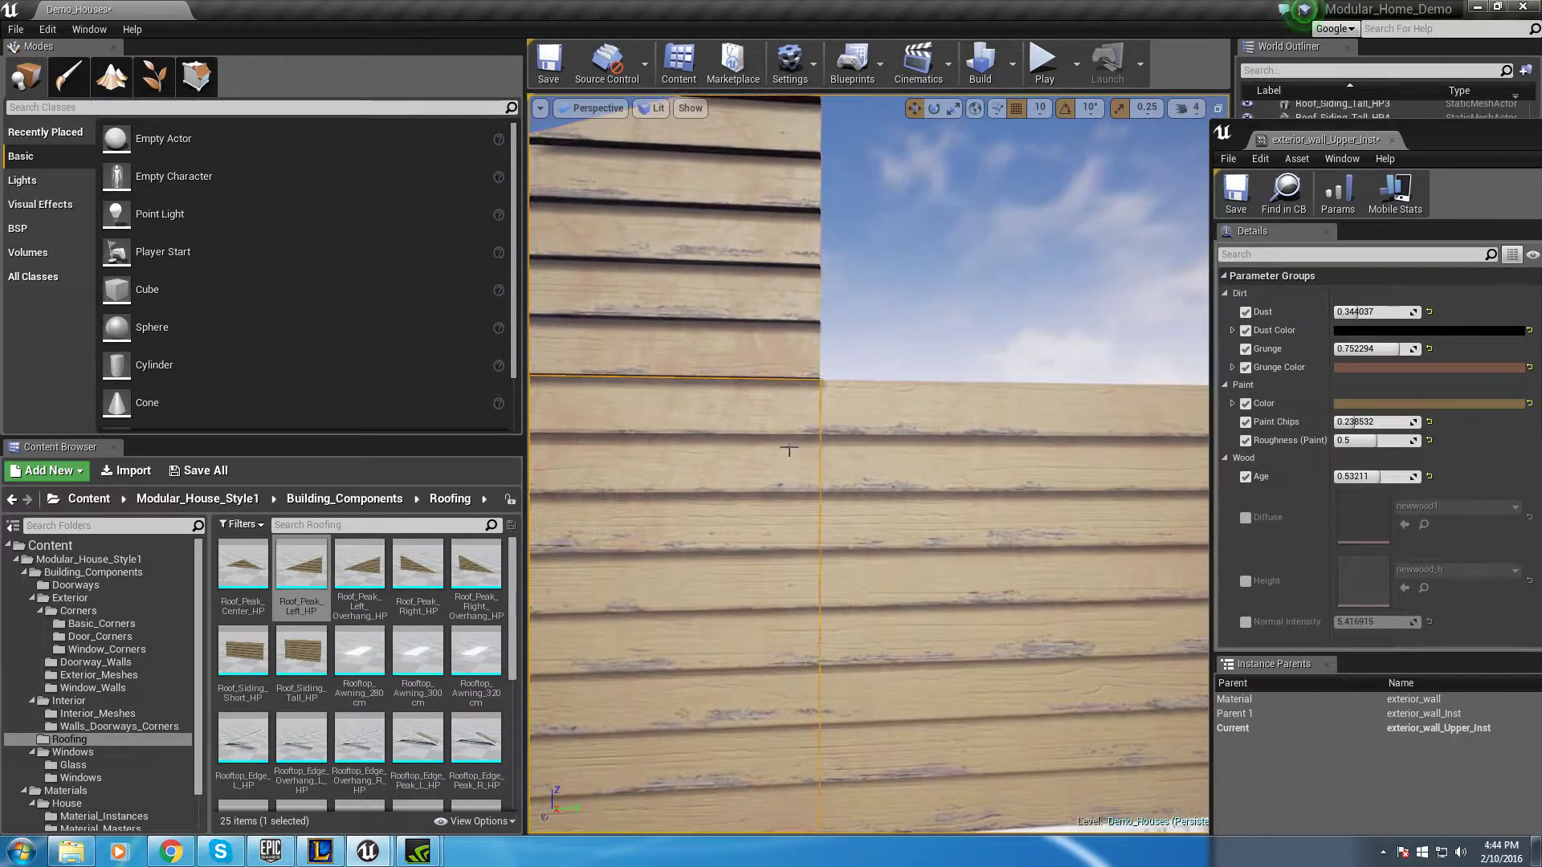
drag(790, 465, 773, 400)
right_drag(793, 617, 811, 729)
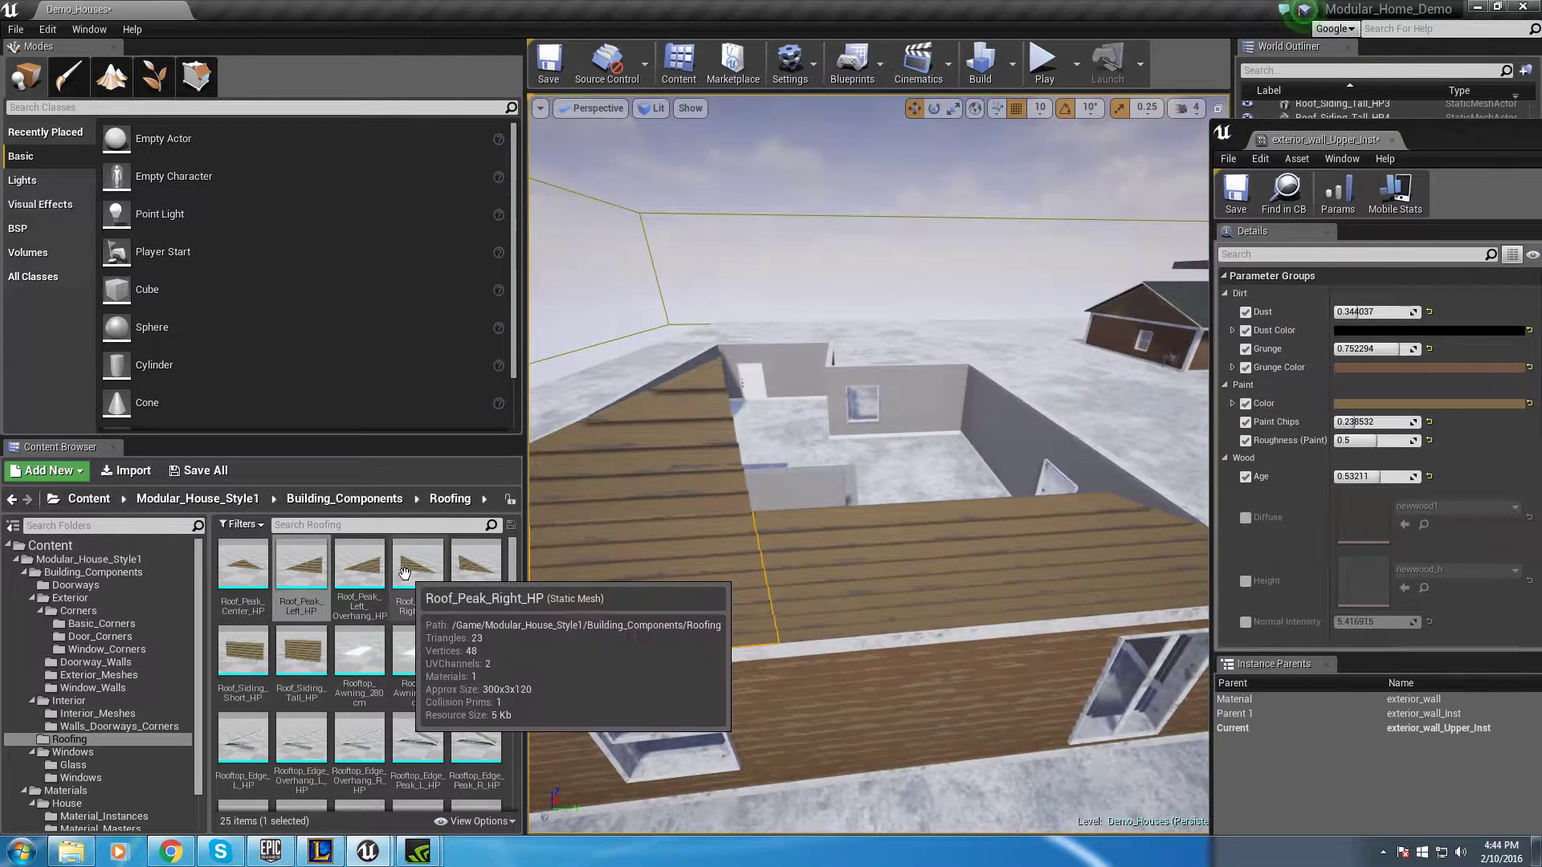
Place a Roof_Peak_Right_HP mesh above the siding, rotate it to match the wall and align it against the left peak
click(417, 570)
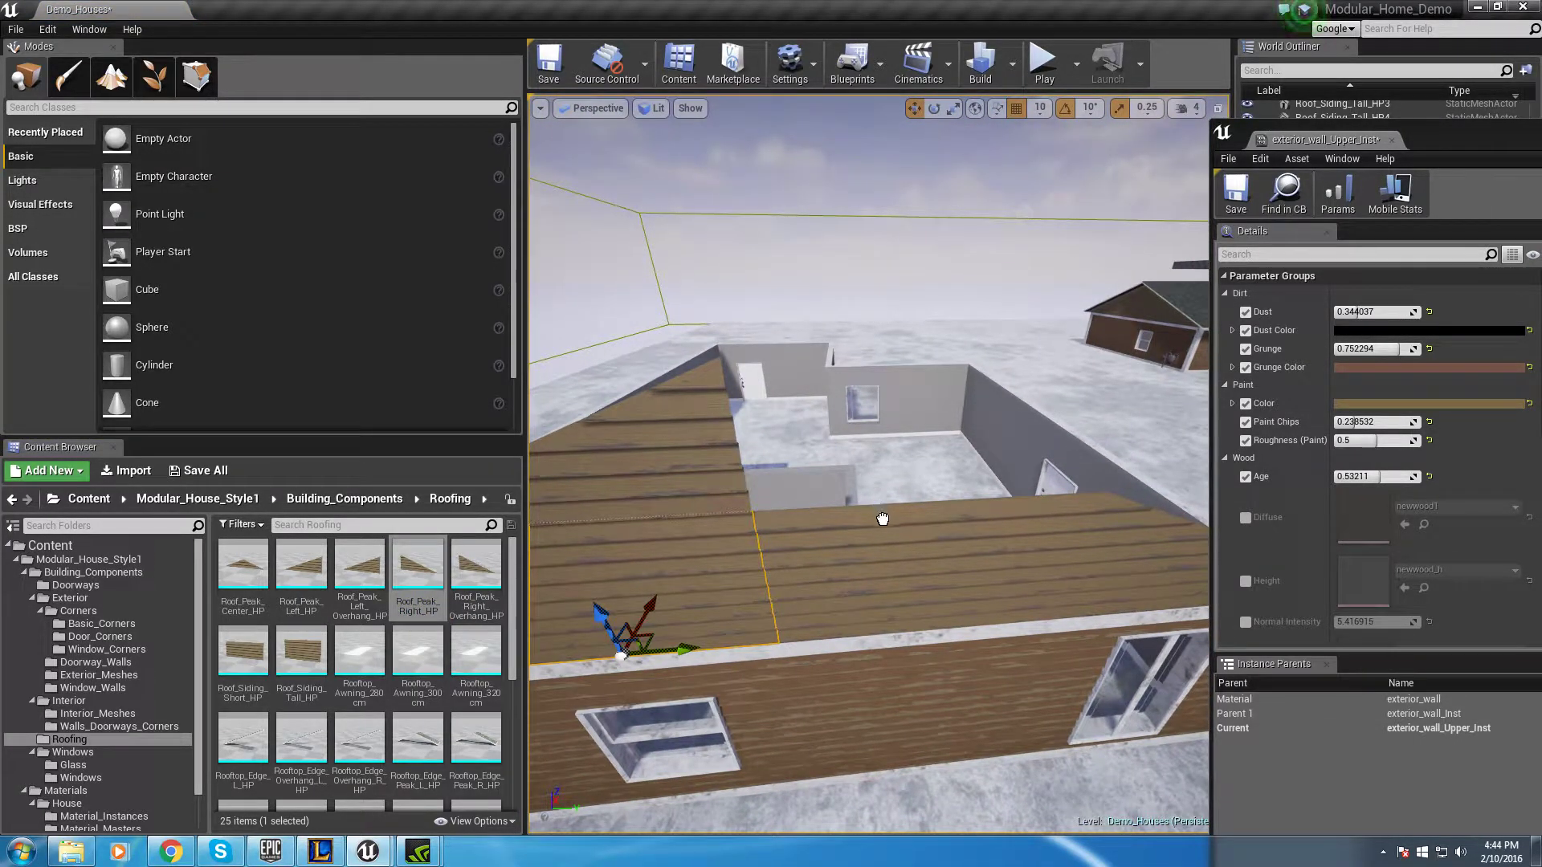
right_drag(778, 516, 957, 570)
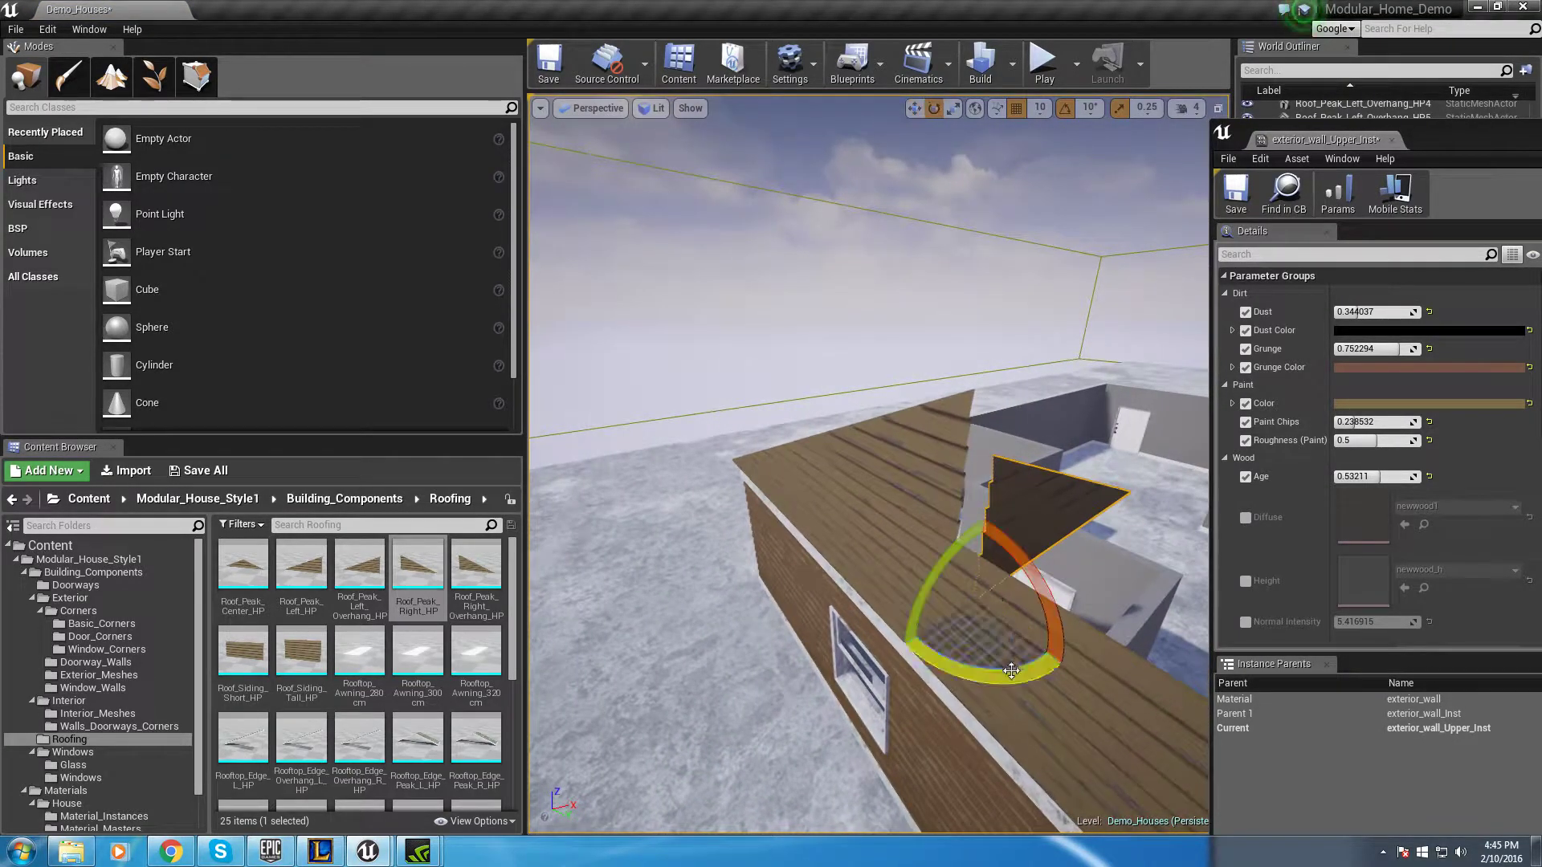
key(w)
right_drag(928, 679, 666, 649)
drag(729, 628, 677, 627)
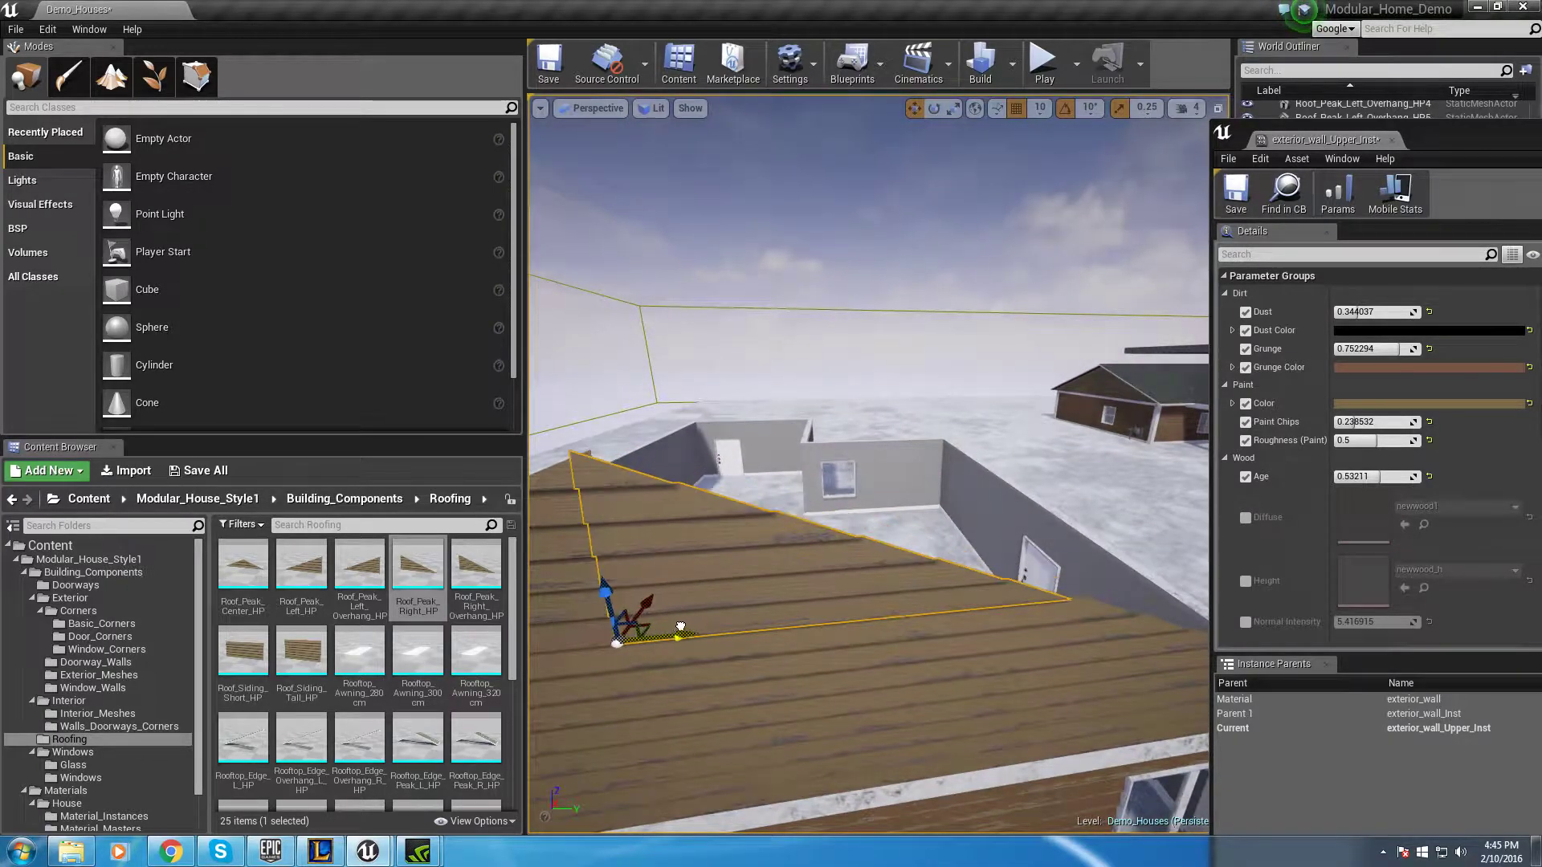
mouse_move(775, 661)
right_down()
mouse_move(899, 675)
mouse_move(803, 634)
mouse_move(770, 582)
mouse_move(711, 654)
mouse_move(783, 666)
right_up()
Select all the pieces of the finished gable and rotate a copy of them by -180°
click(1010, 503)
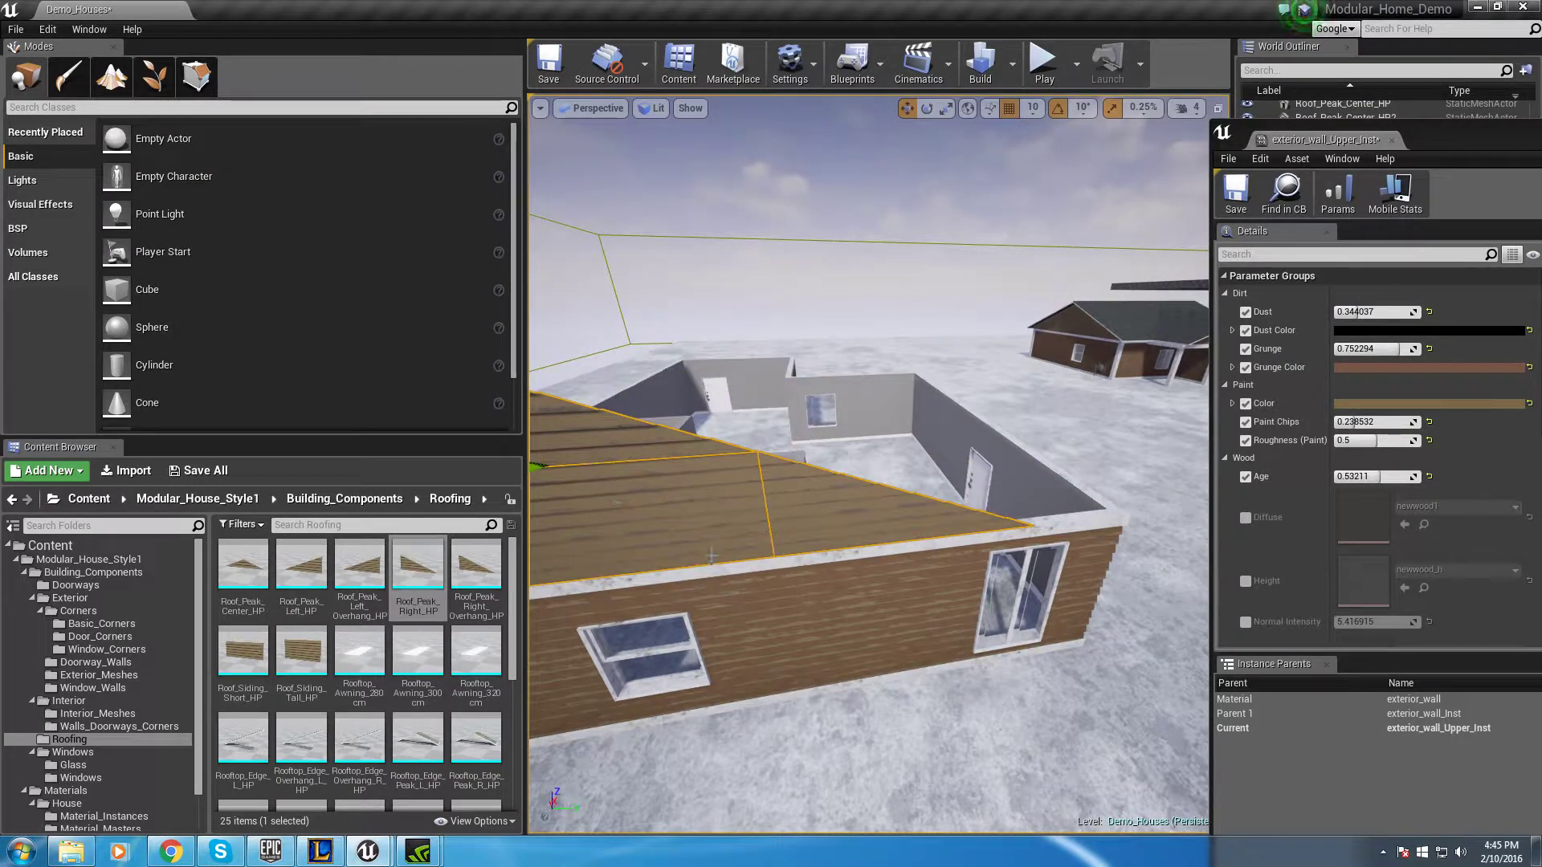
key(ctrl+z)
right_drag(711, 554, 721, 486)
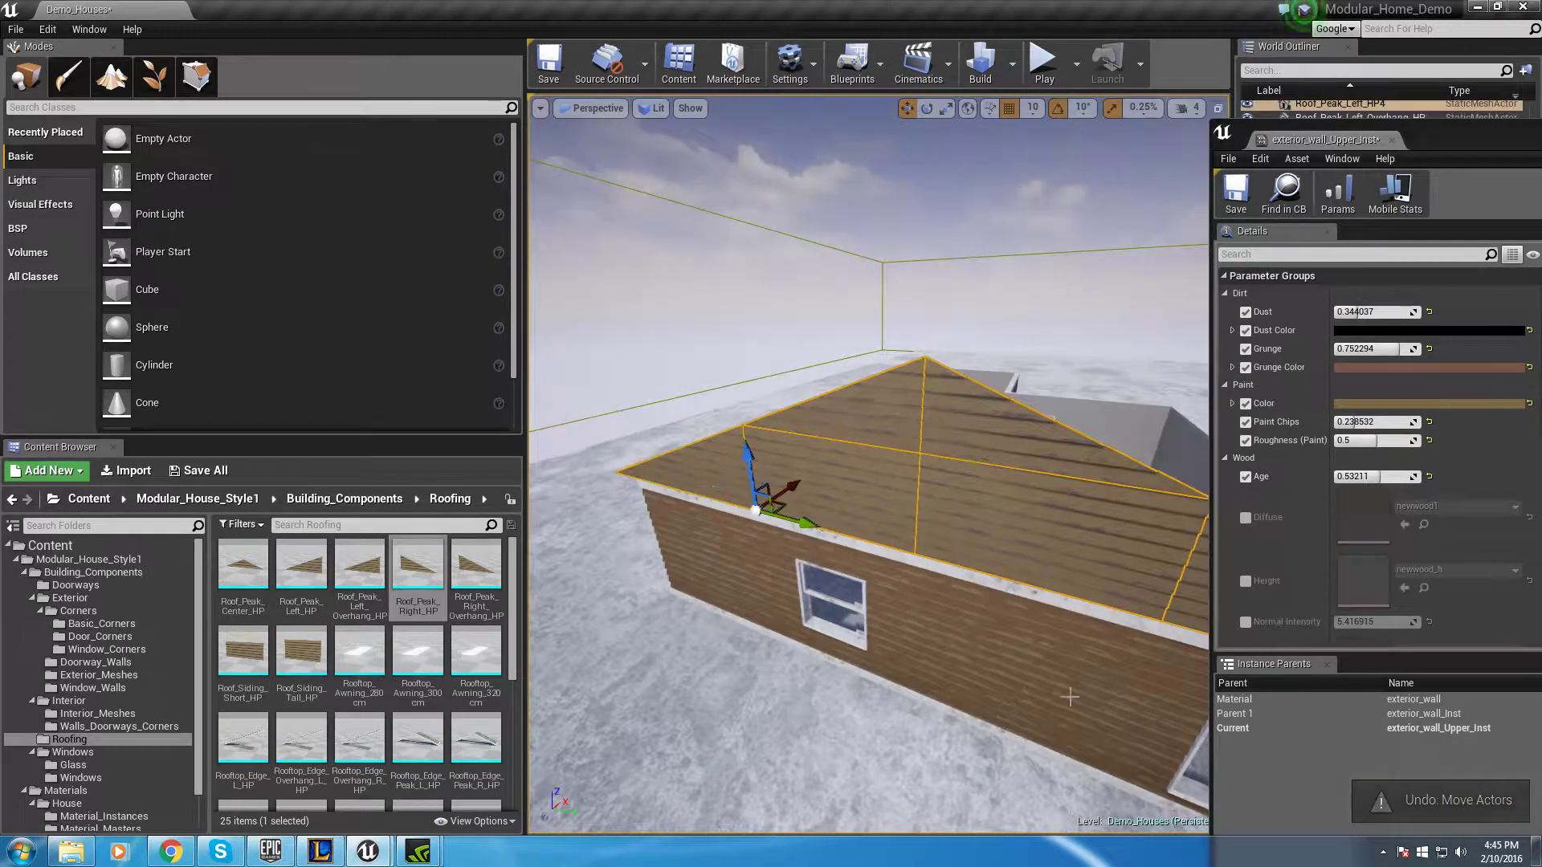
key(e)
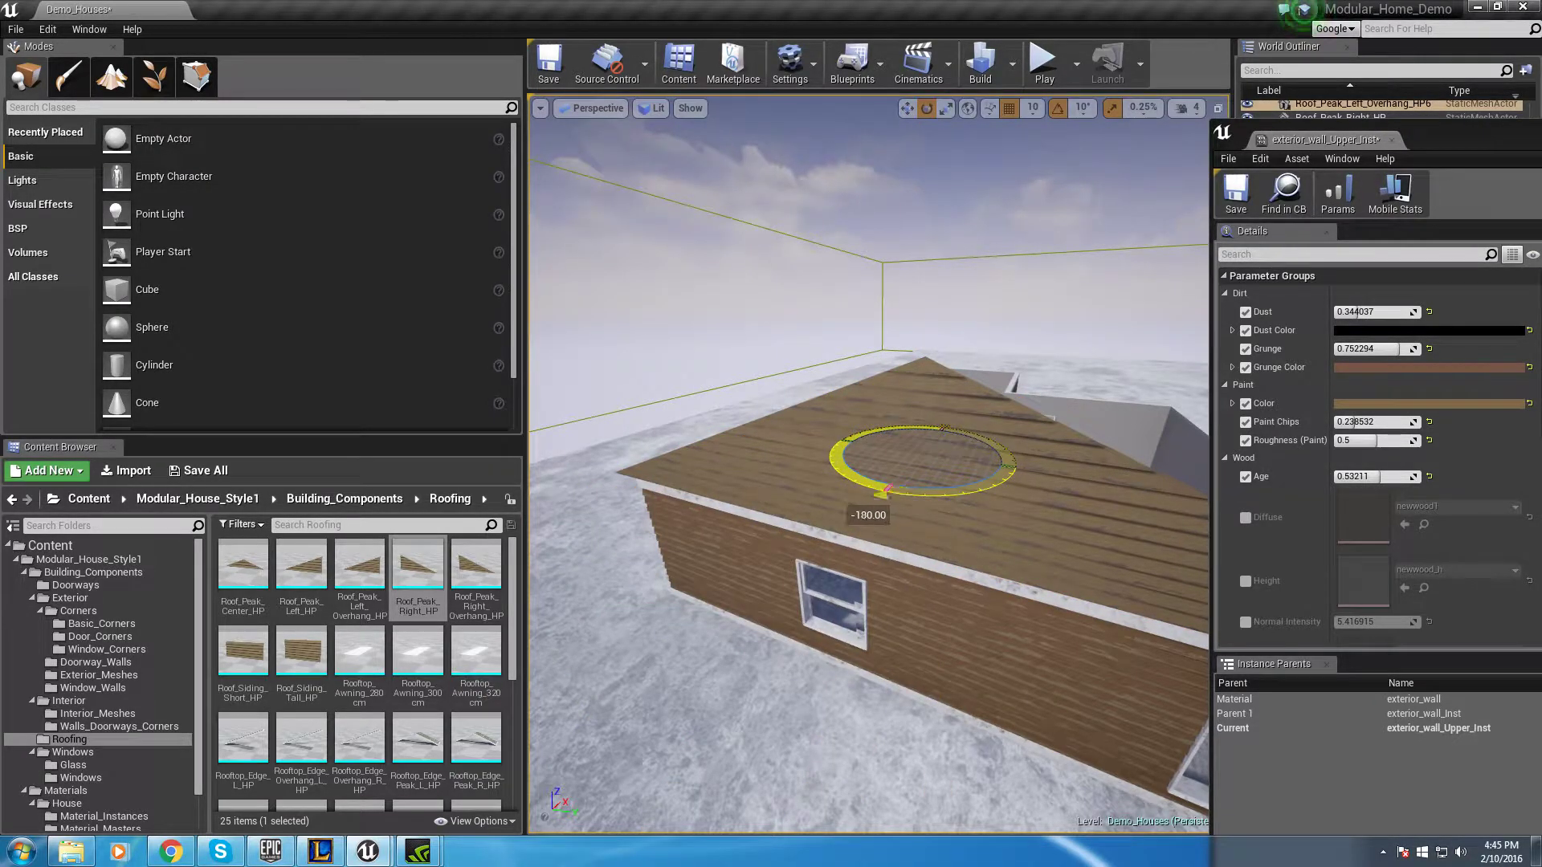
right_drag(762, 682, 708, 416)
key(w)
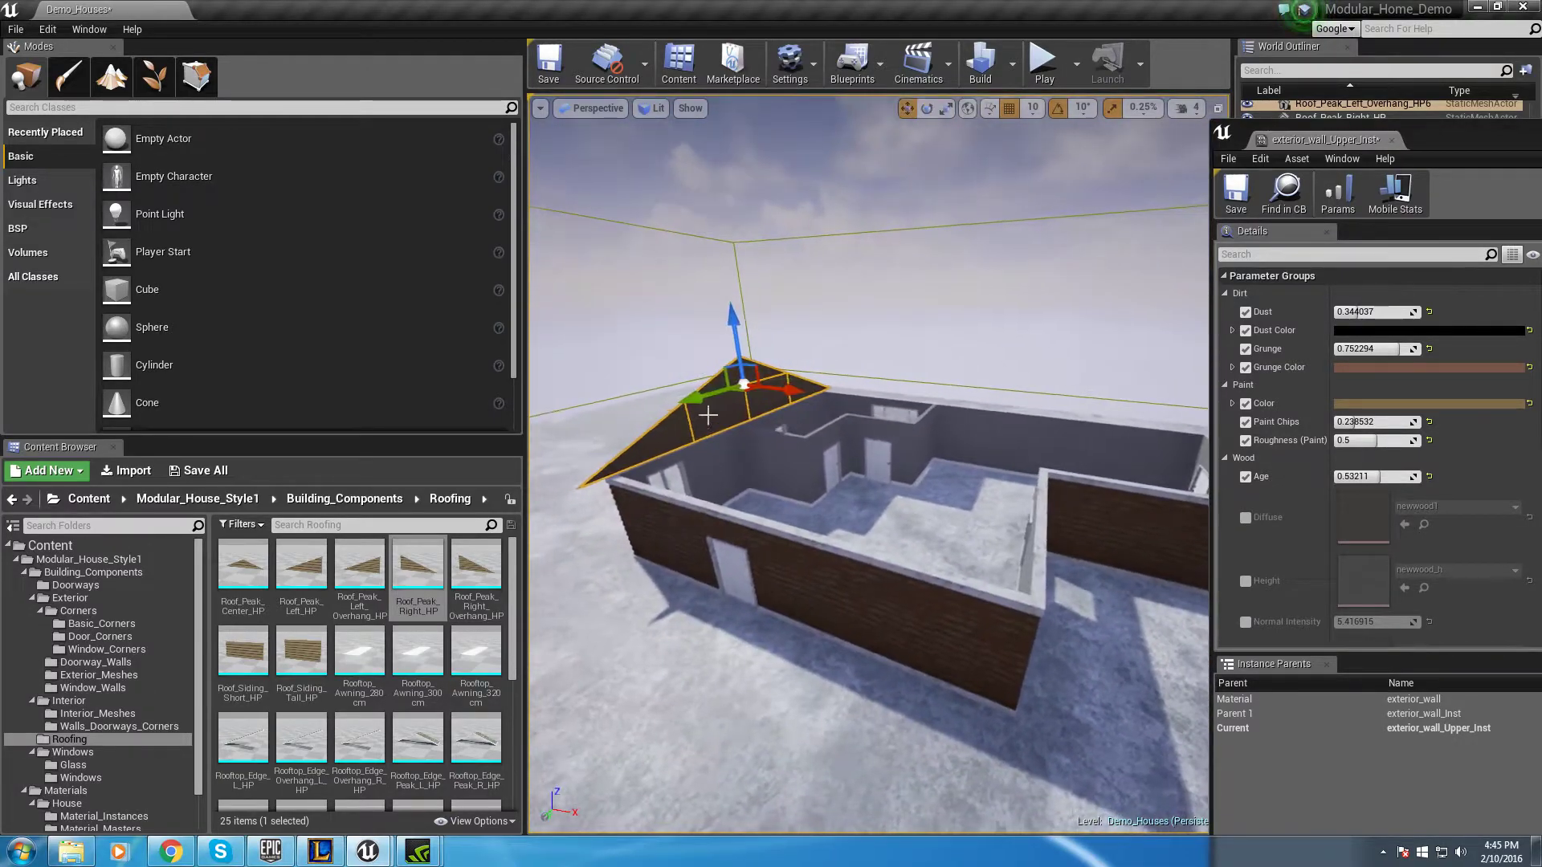
Move the rotated gable copy across the house to the opposite end
right_drag(1101, 470, 1047, 356)
right_drag(990, 547, 972, 627)
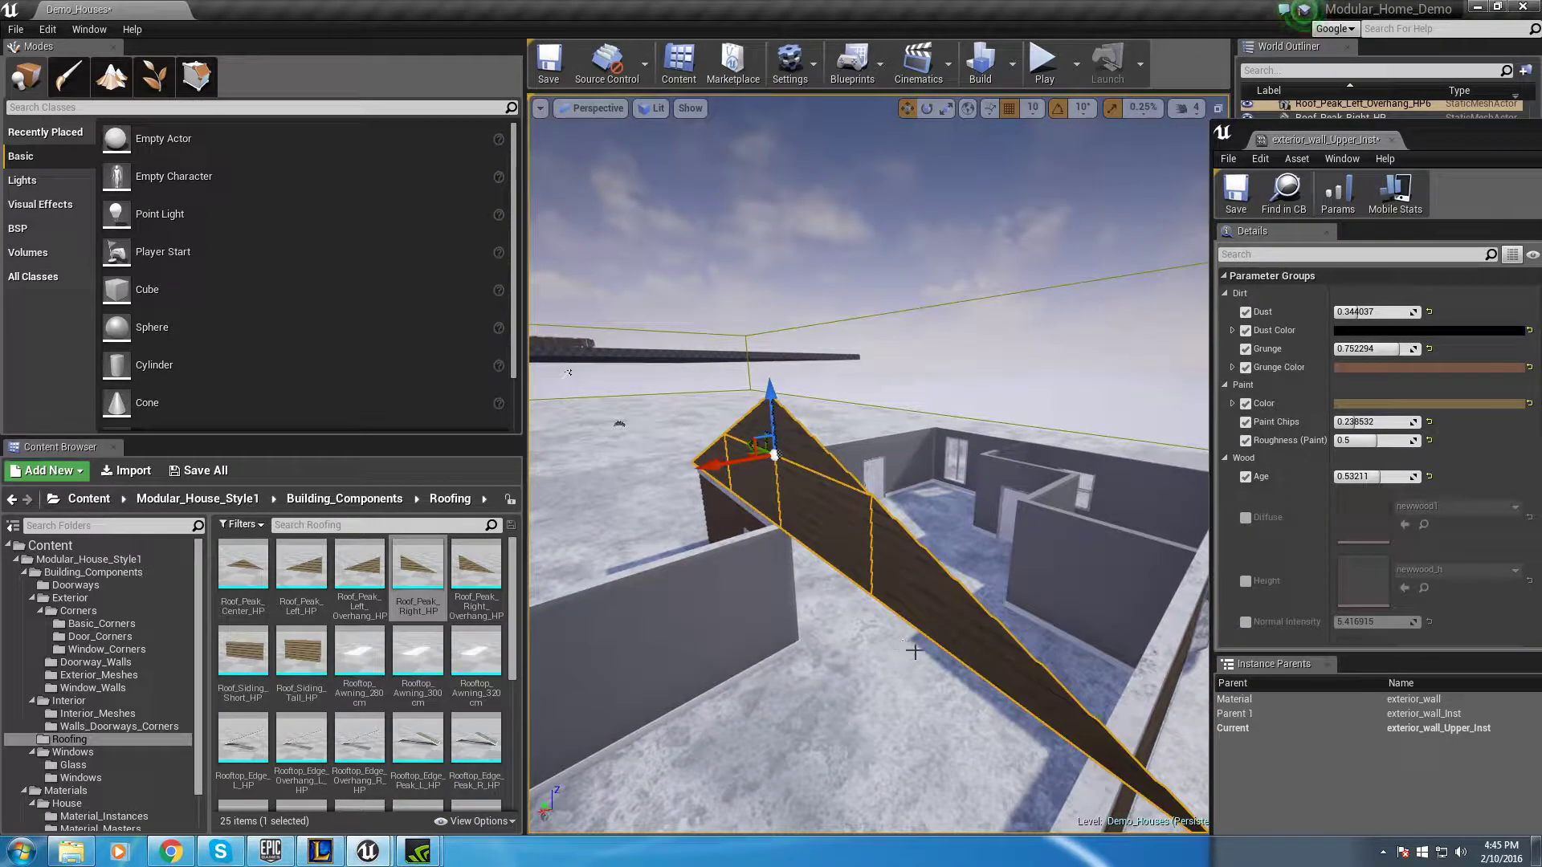
right_drag(779, 644, 746, 641)
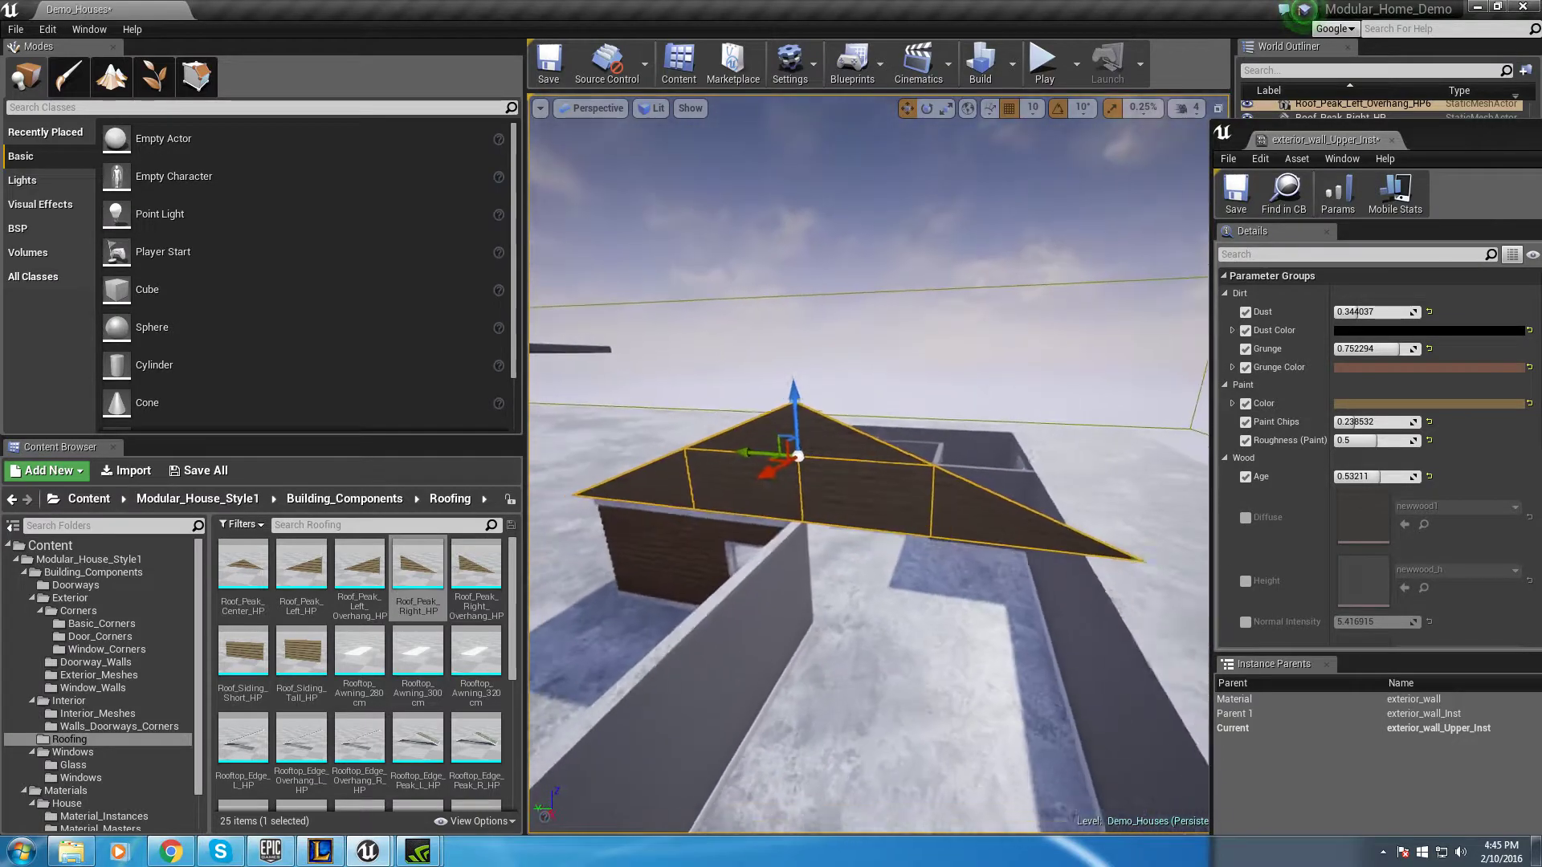
right_drag(804, 491, 940, 540)
key(f)
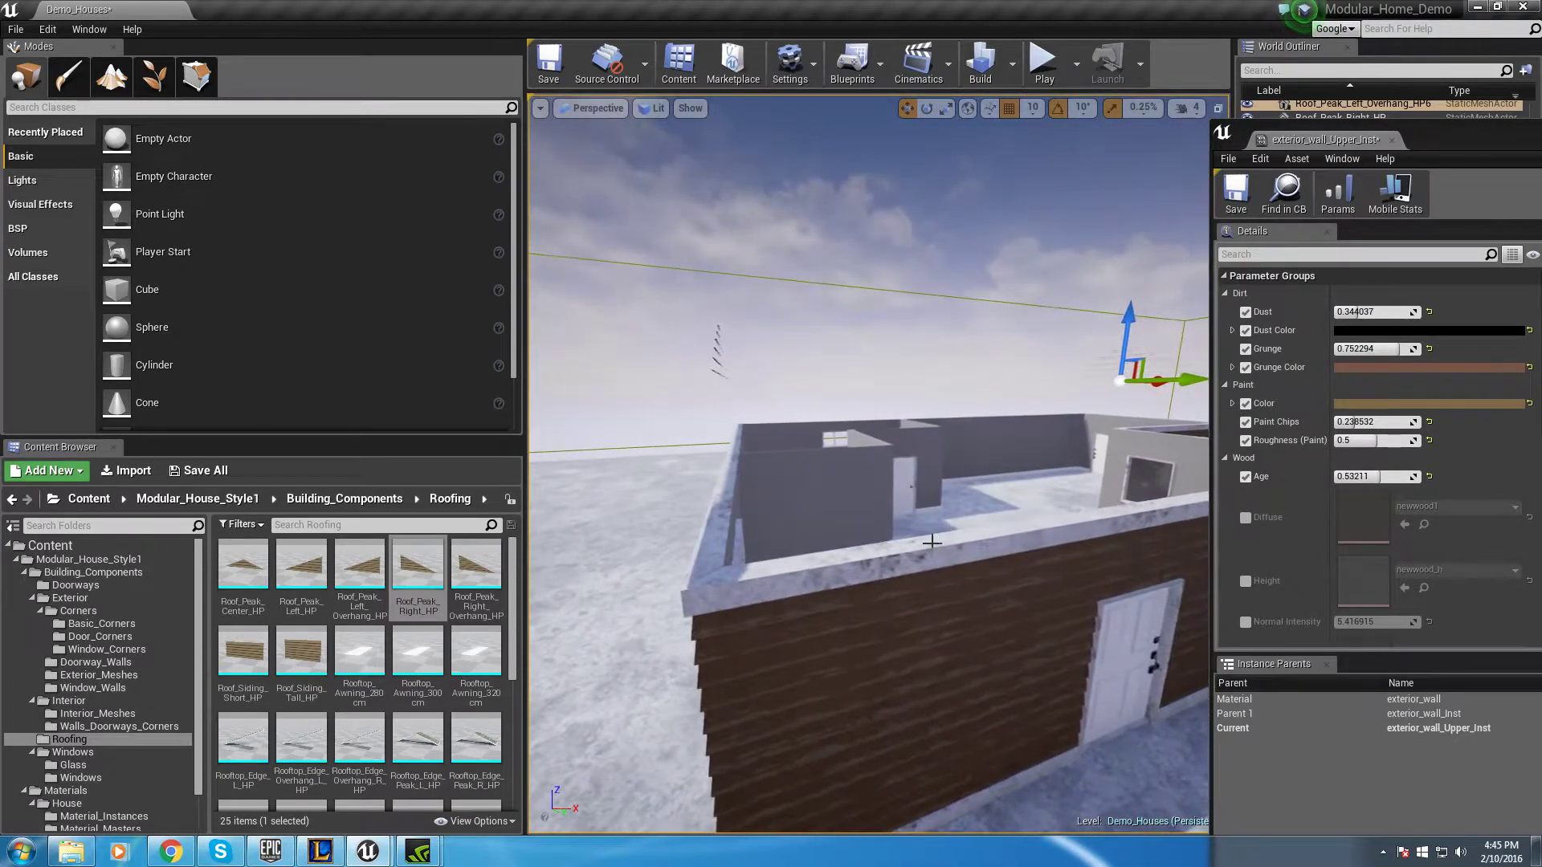
Place a Rooftop_Awning_320cm mesh on top of the door wall near its outer corner
right_drag(899, 611, 894, 543)
click(770, 530)
right_drag(821, 427, 836, 558)
click(835, 557)
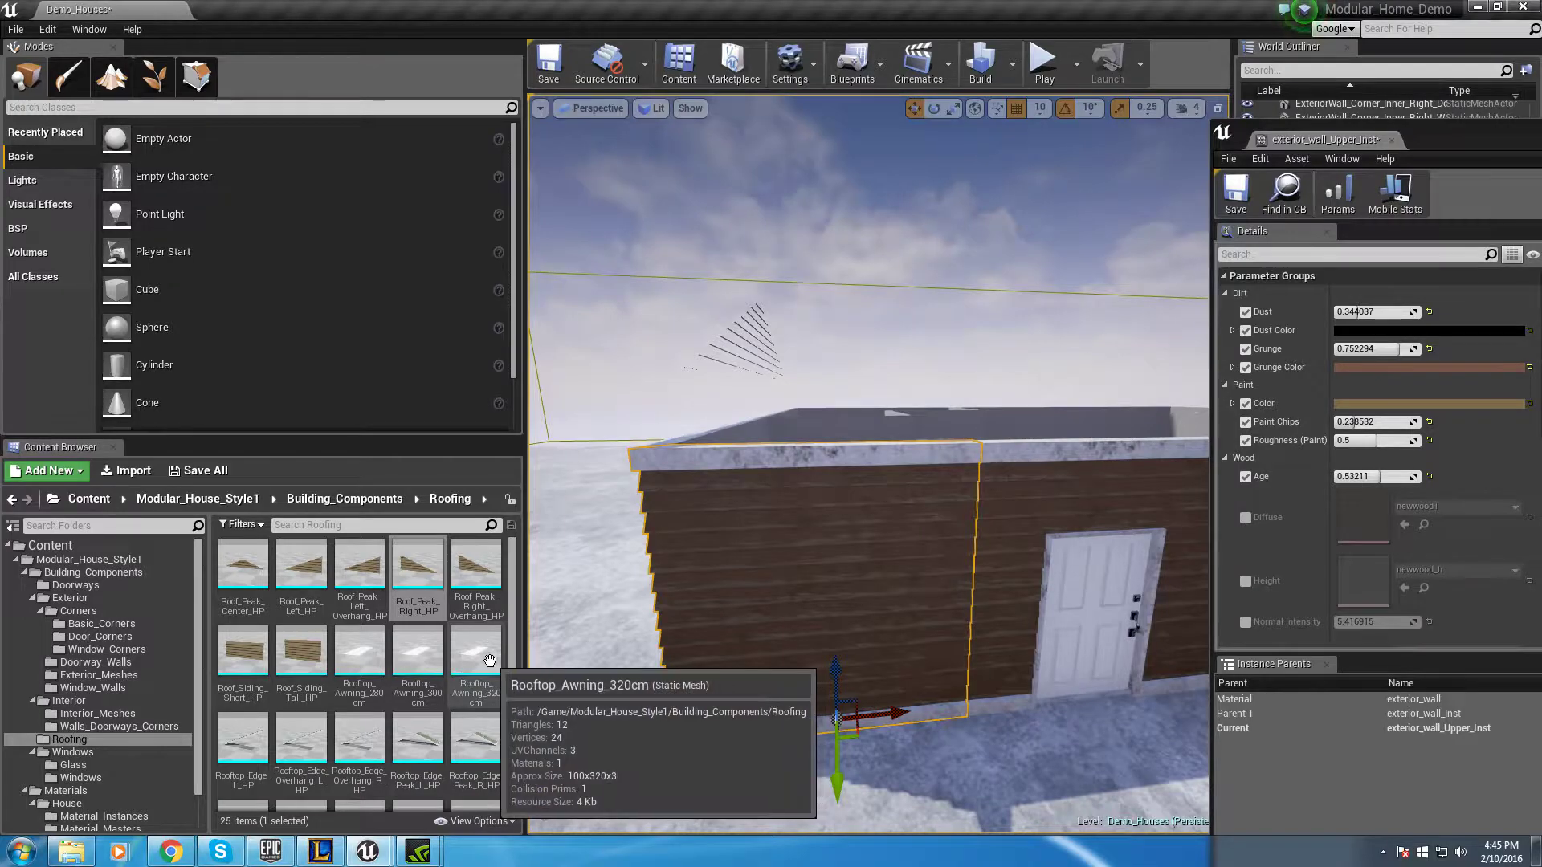
drag(489, 660, 791, 454)
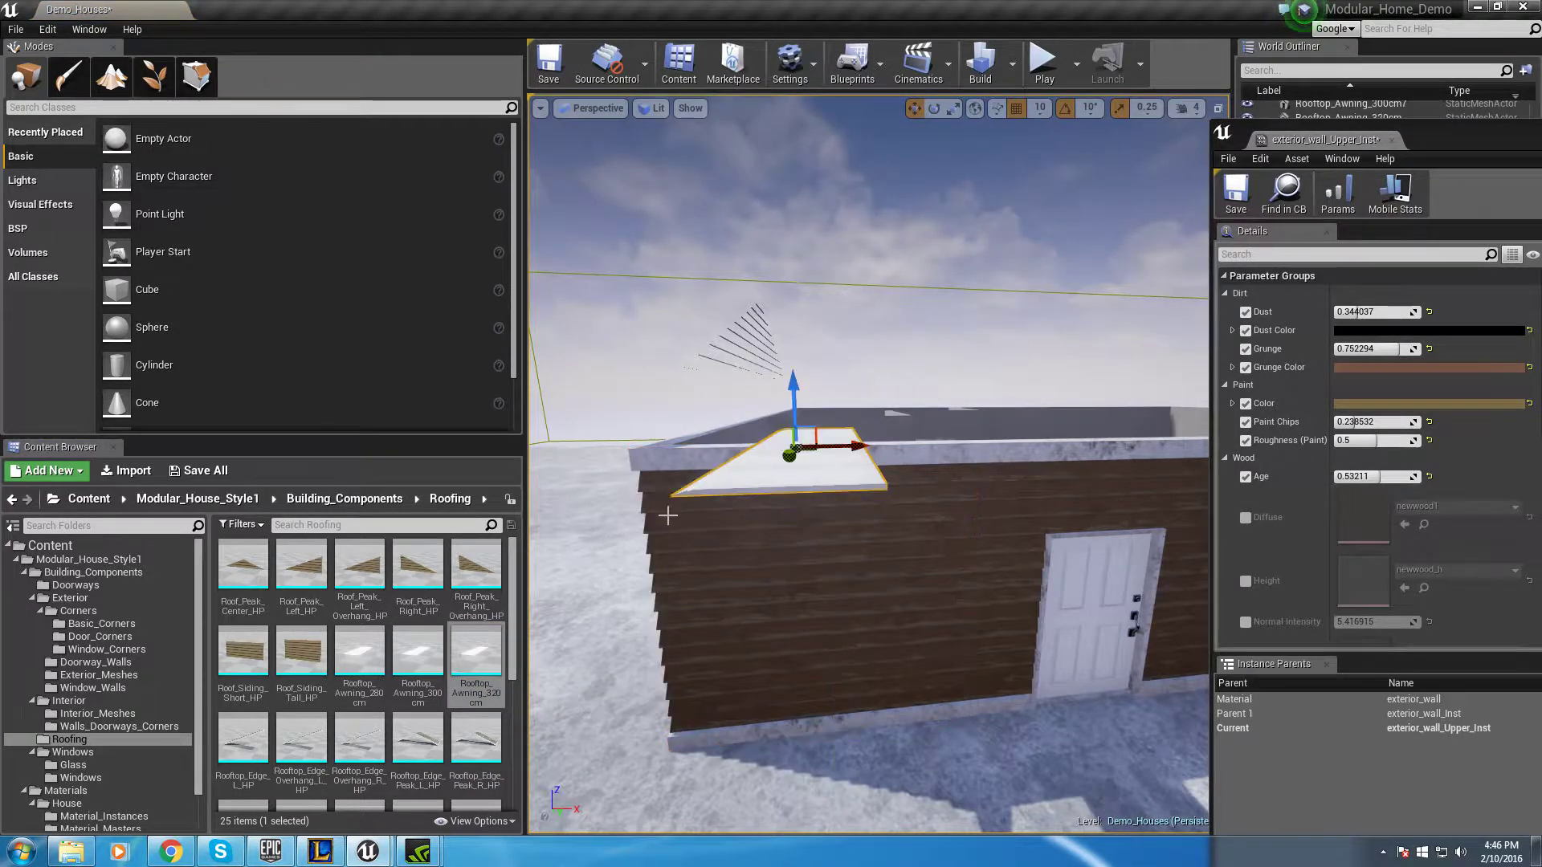
Rotate the 320 cm awning by -90° so its long side runs along the door wall
key(e)
right_drag(807, 553, 768, 568)
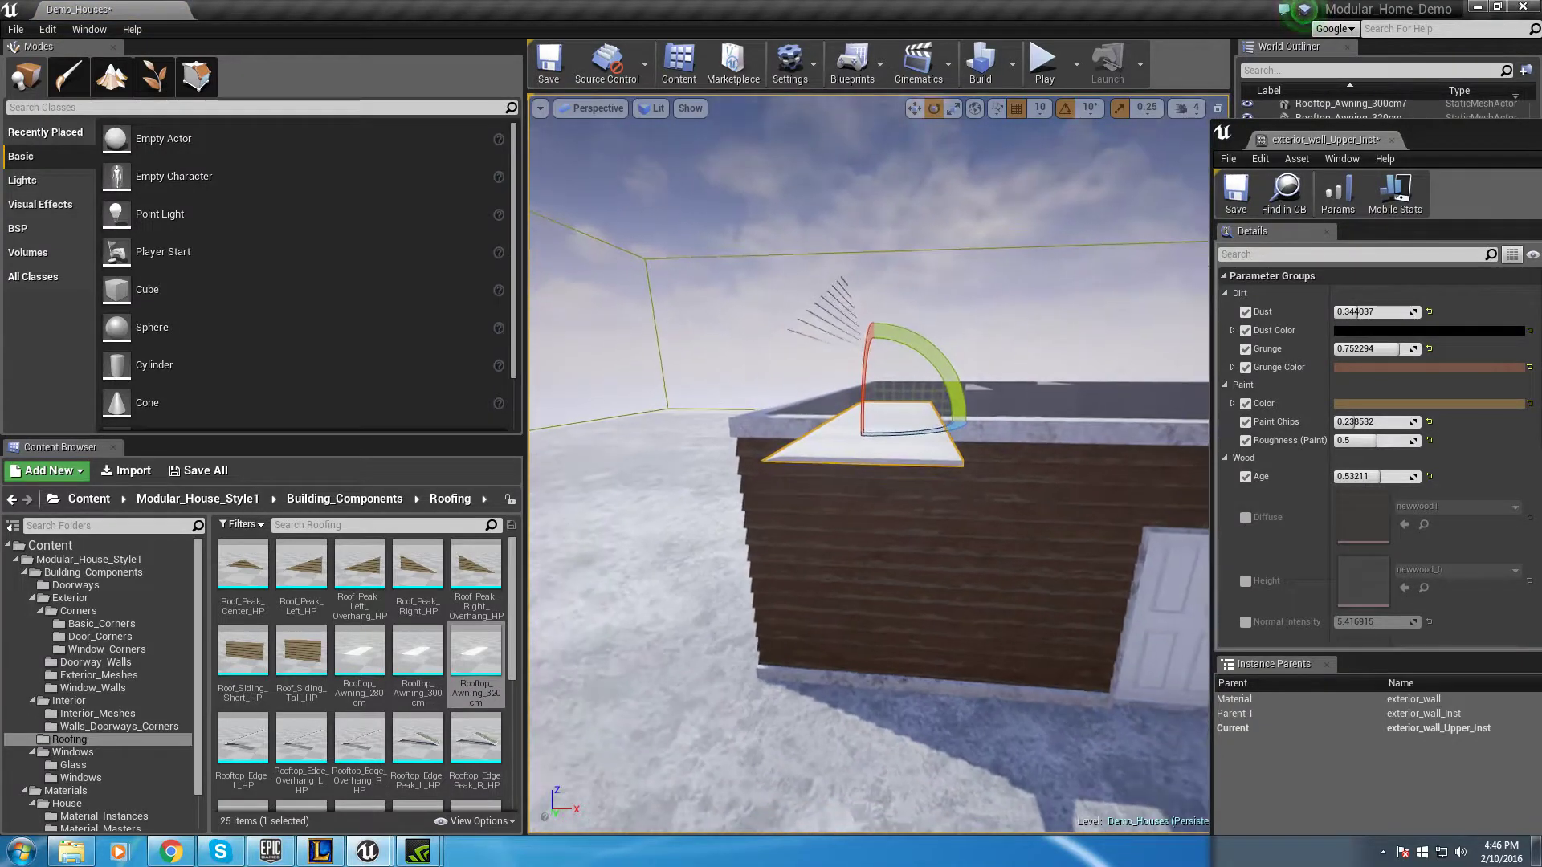
click(849, 527)
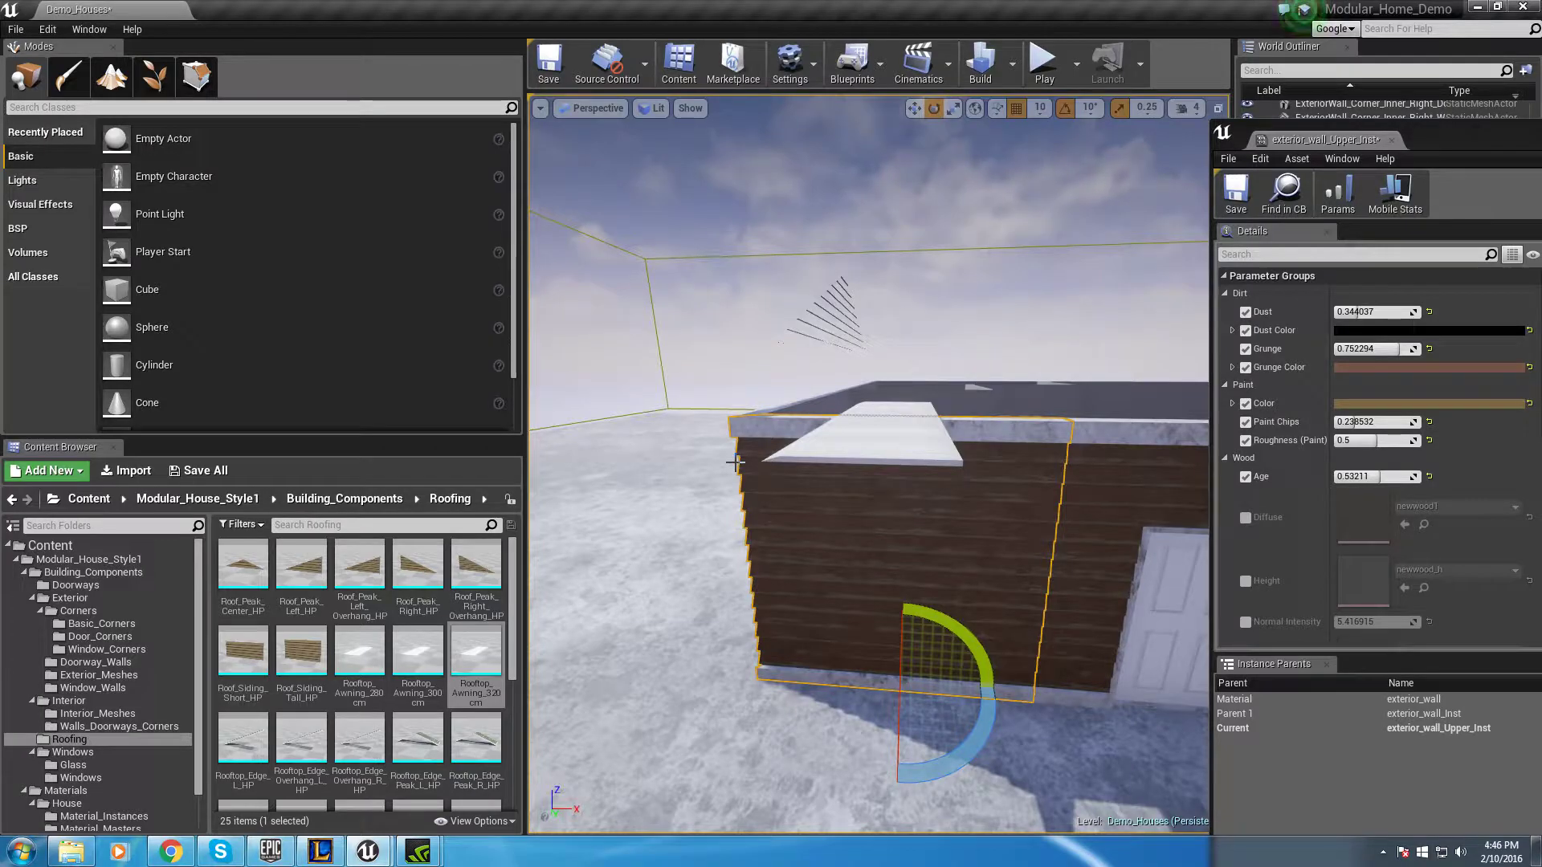
click(860, 454)
right_drag(781, 623, 780, 546)
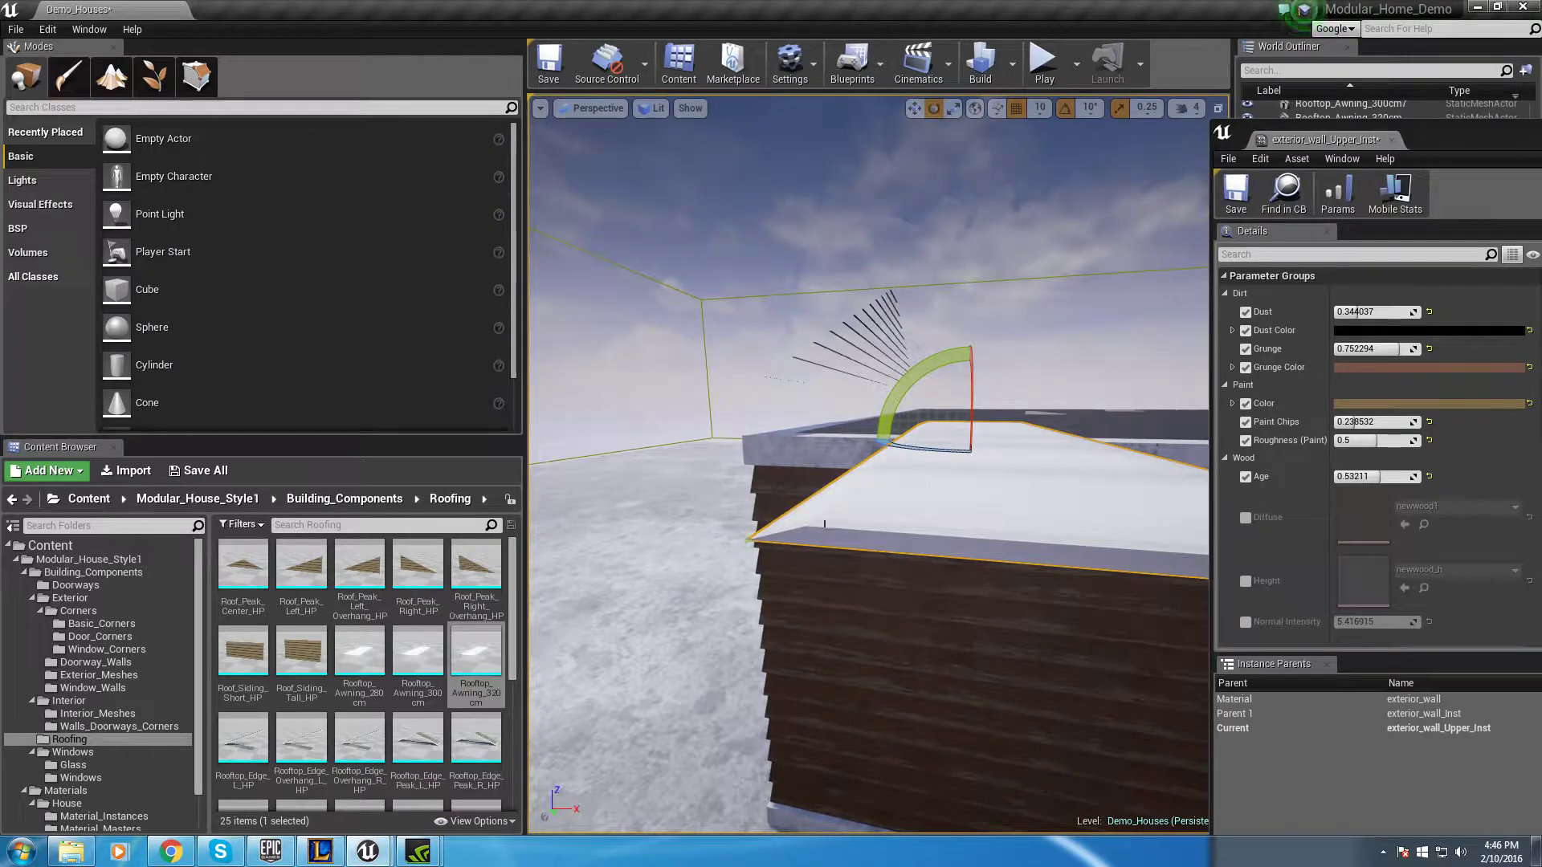
right_drag(806, 499, 819, 514)
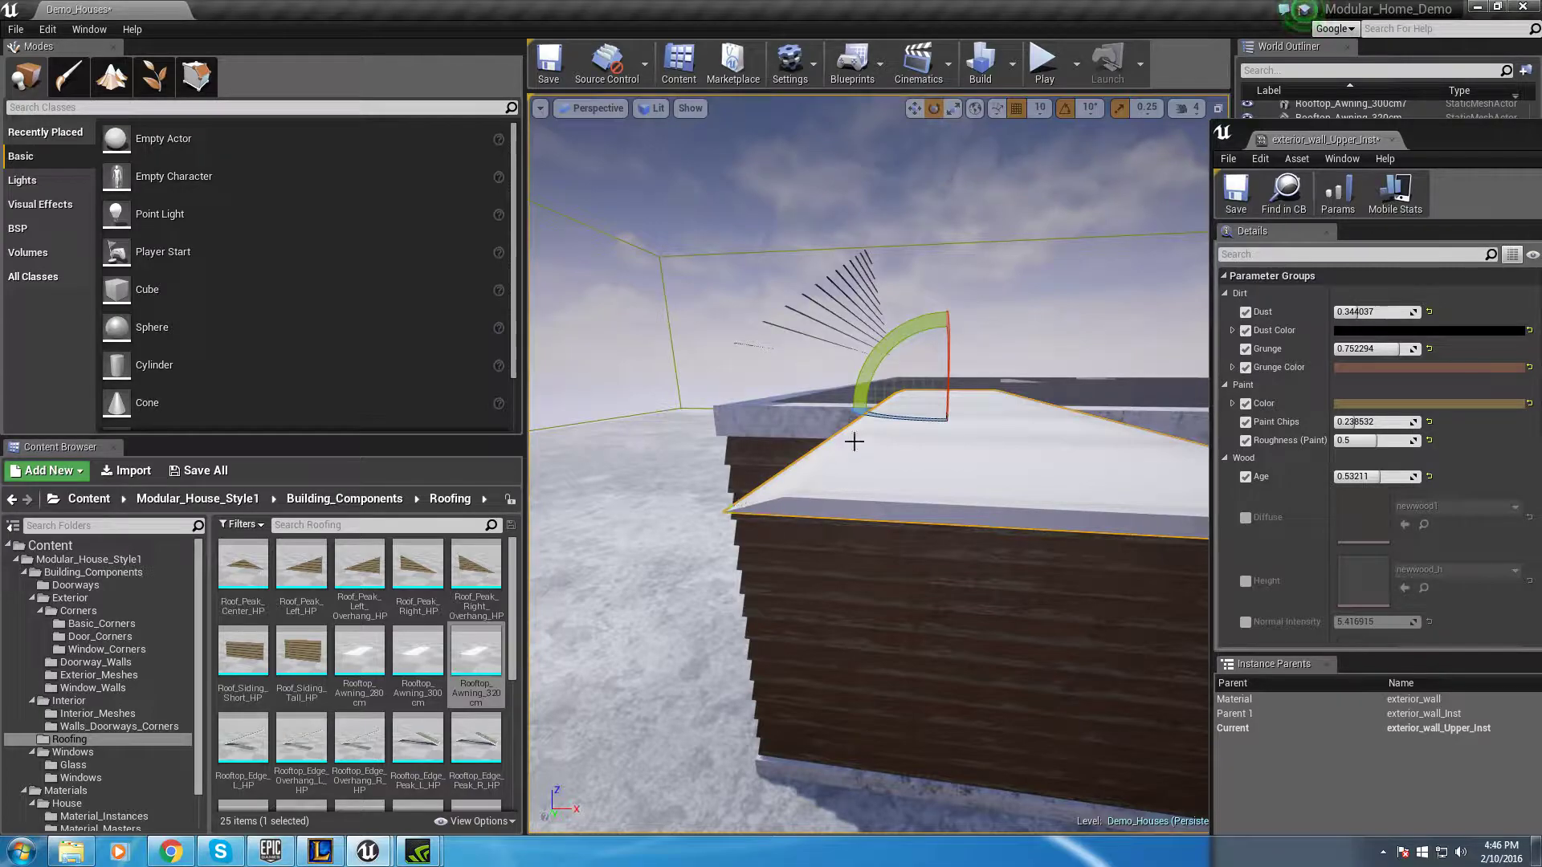
right_drag(795, 454, 816, 527)
drag(816, 528, 854, 578)
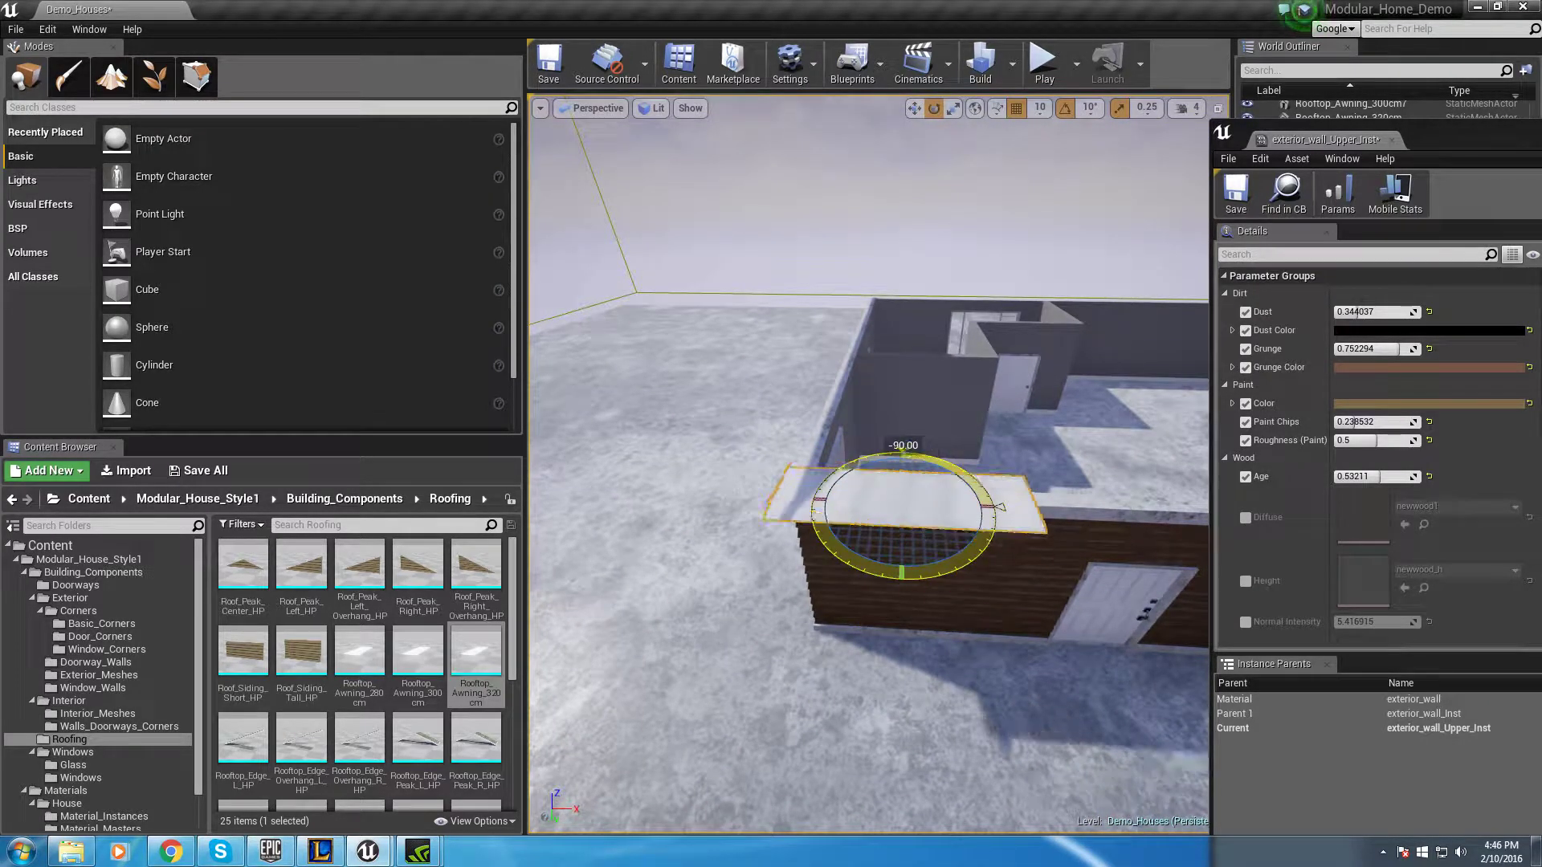
Move the 320 cm awning to the house corner so it lines up with the overhanging gable peak and the wall top
right_drag(587, 524, 665, 210)
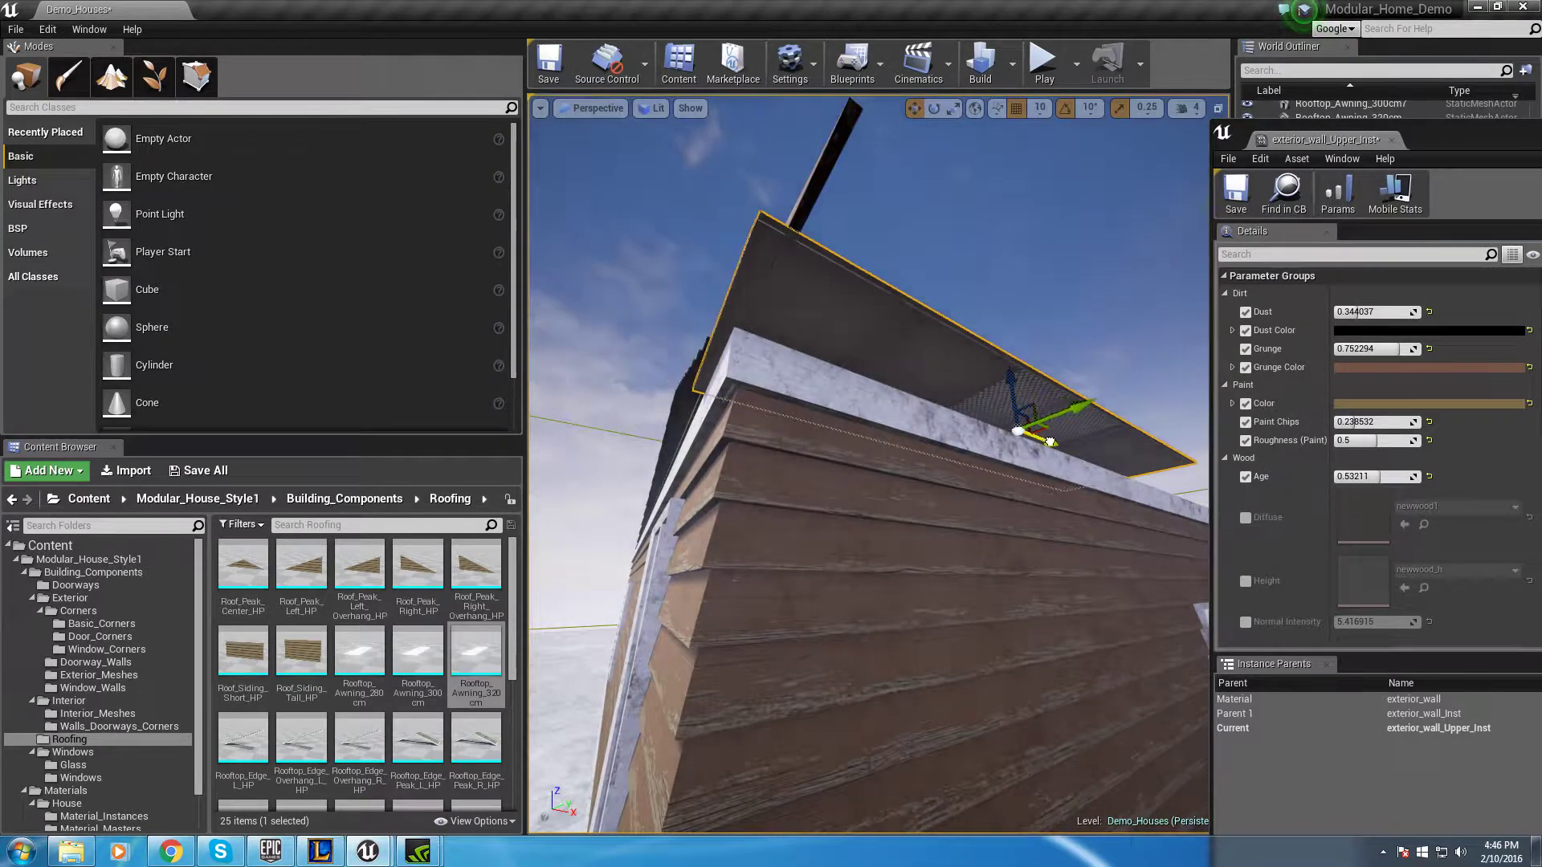
drag(1093, 412, 1129, 395)
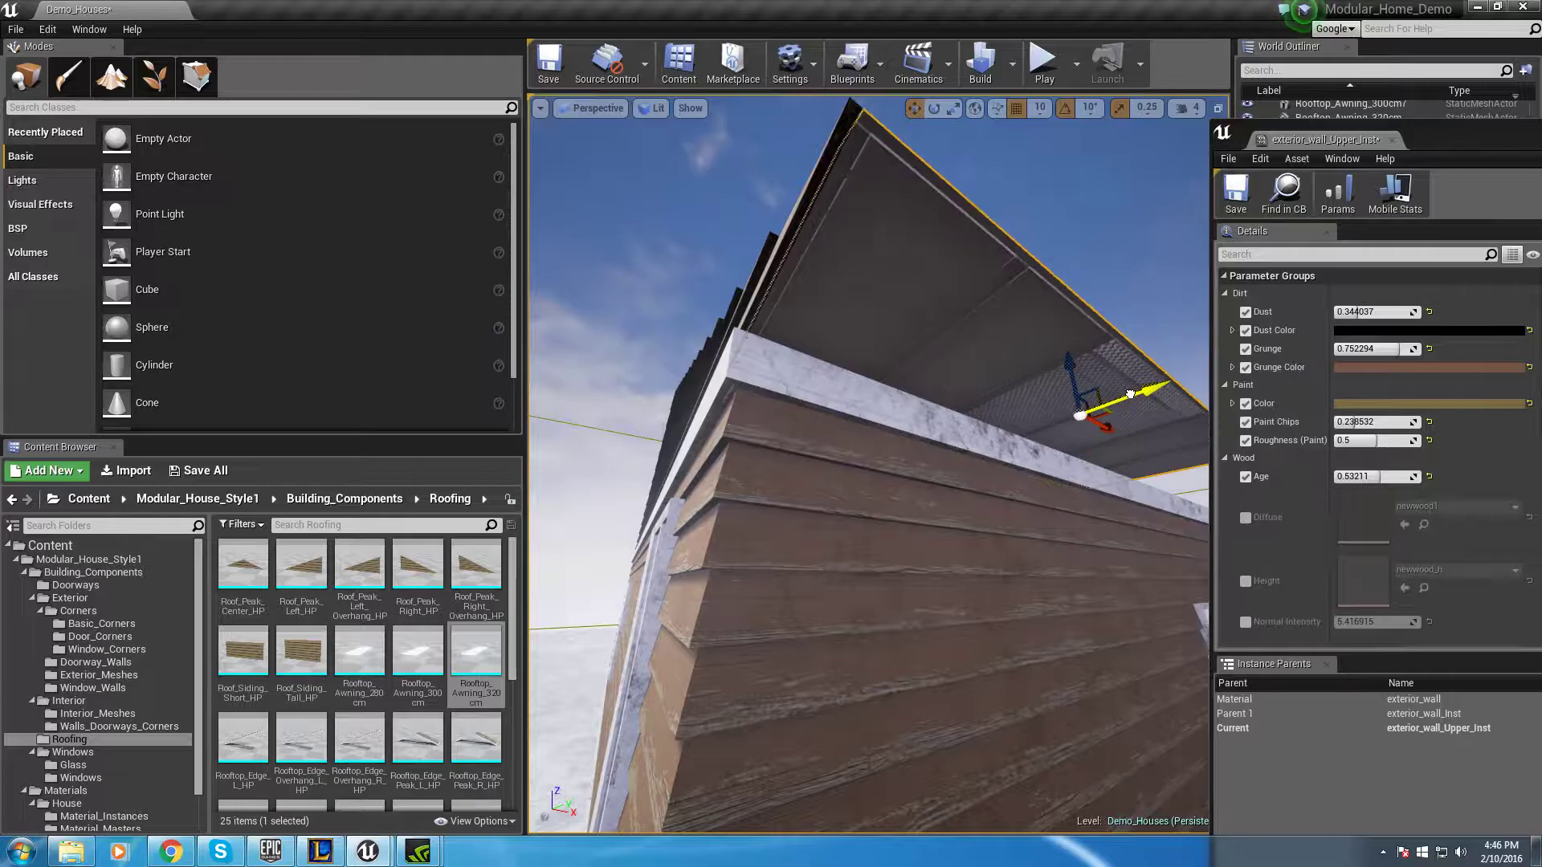
right_drag(1124, 398, 1119, 410)
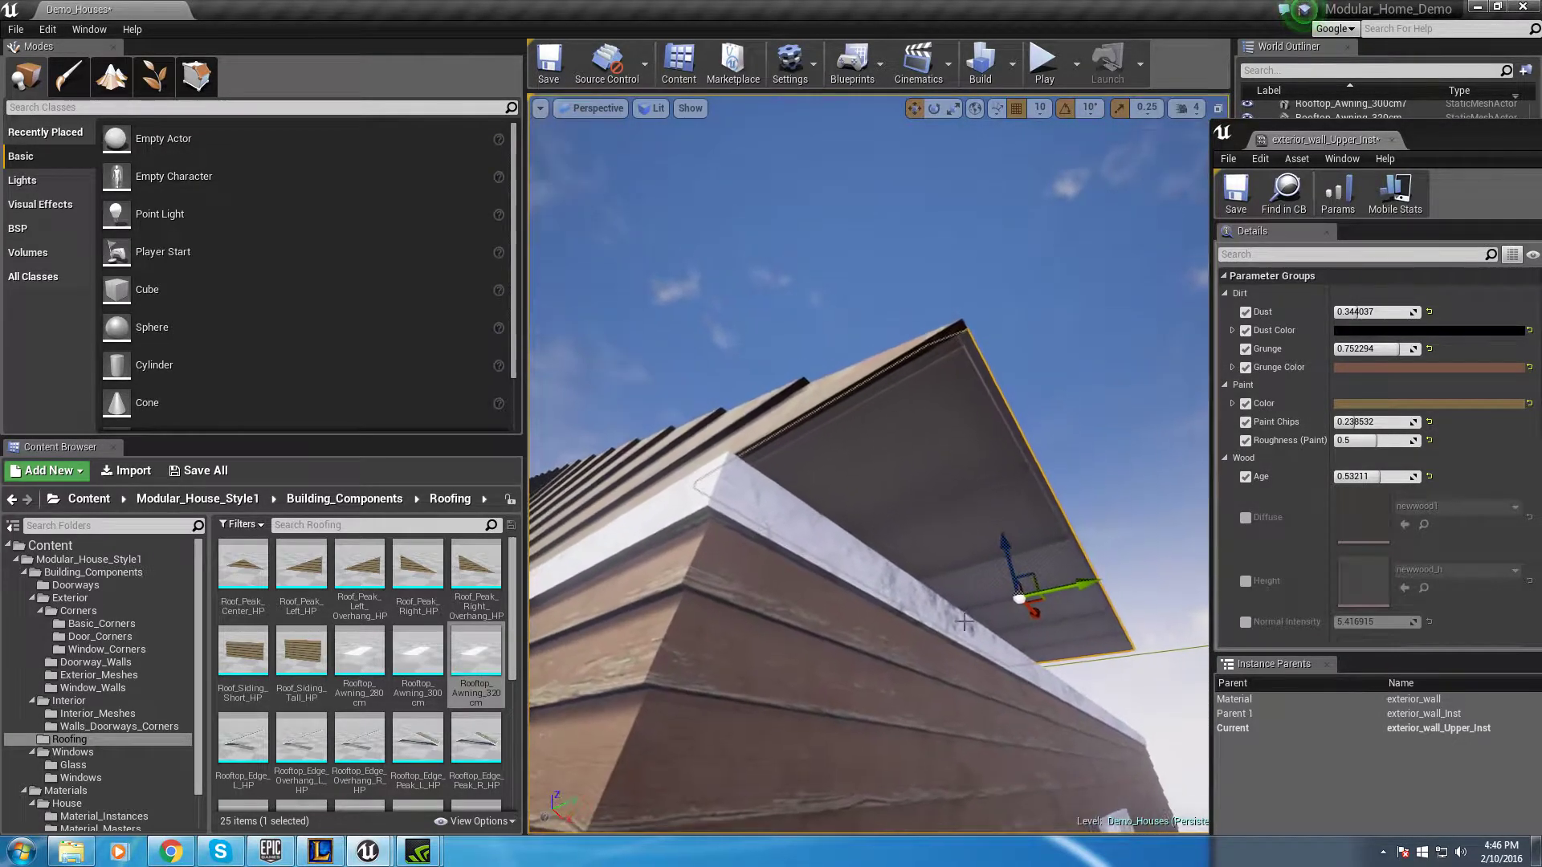
right_drag(745, 526, 765, 498)
right_drag(848, 604, 915, 560)
key(w)
click(862, 325)
click(991, 503)
click(938, 437)
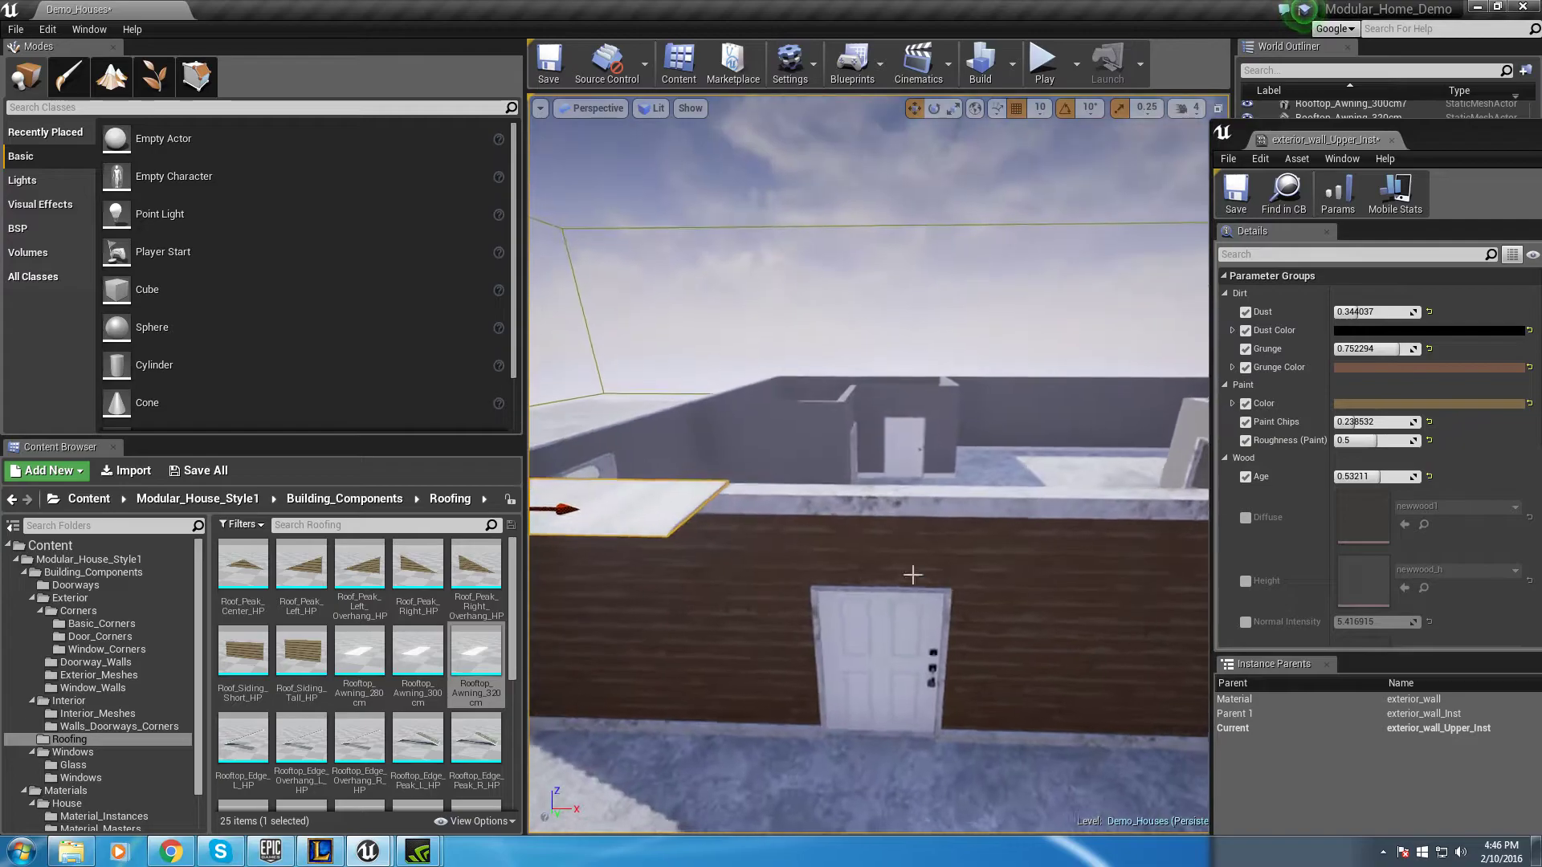
Place a Rooftop_Awning_300cm mesh above the door, turn it along the wall and align it with the 320 cm awning's end
click(402, 681)
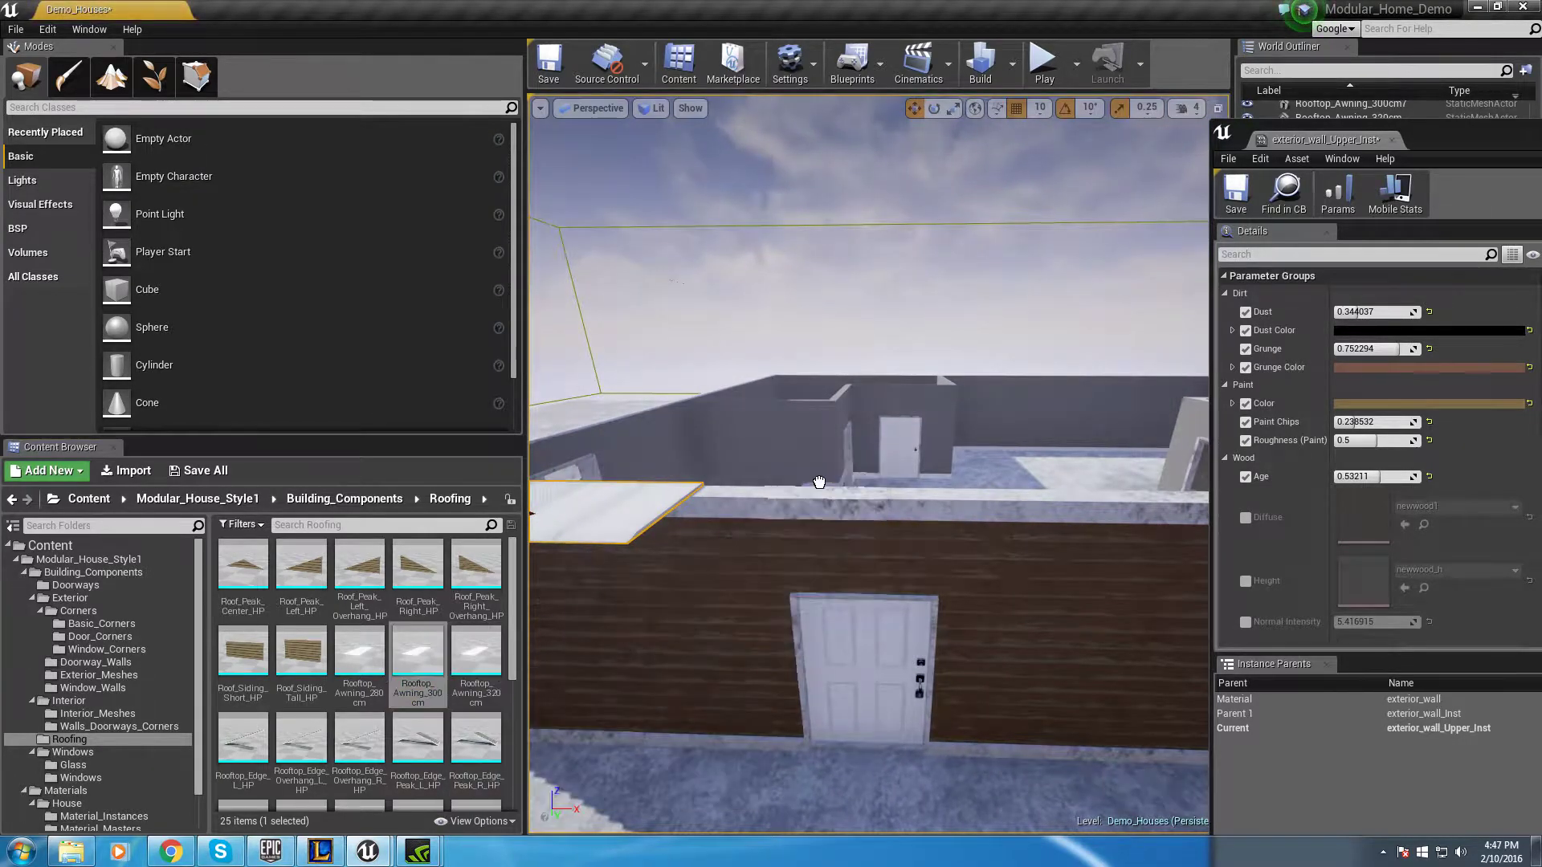
drag(816, 497, 817, 498)
key(e)
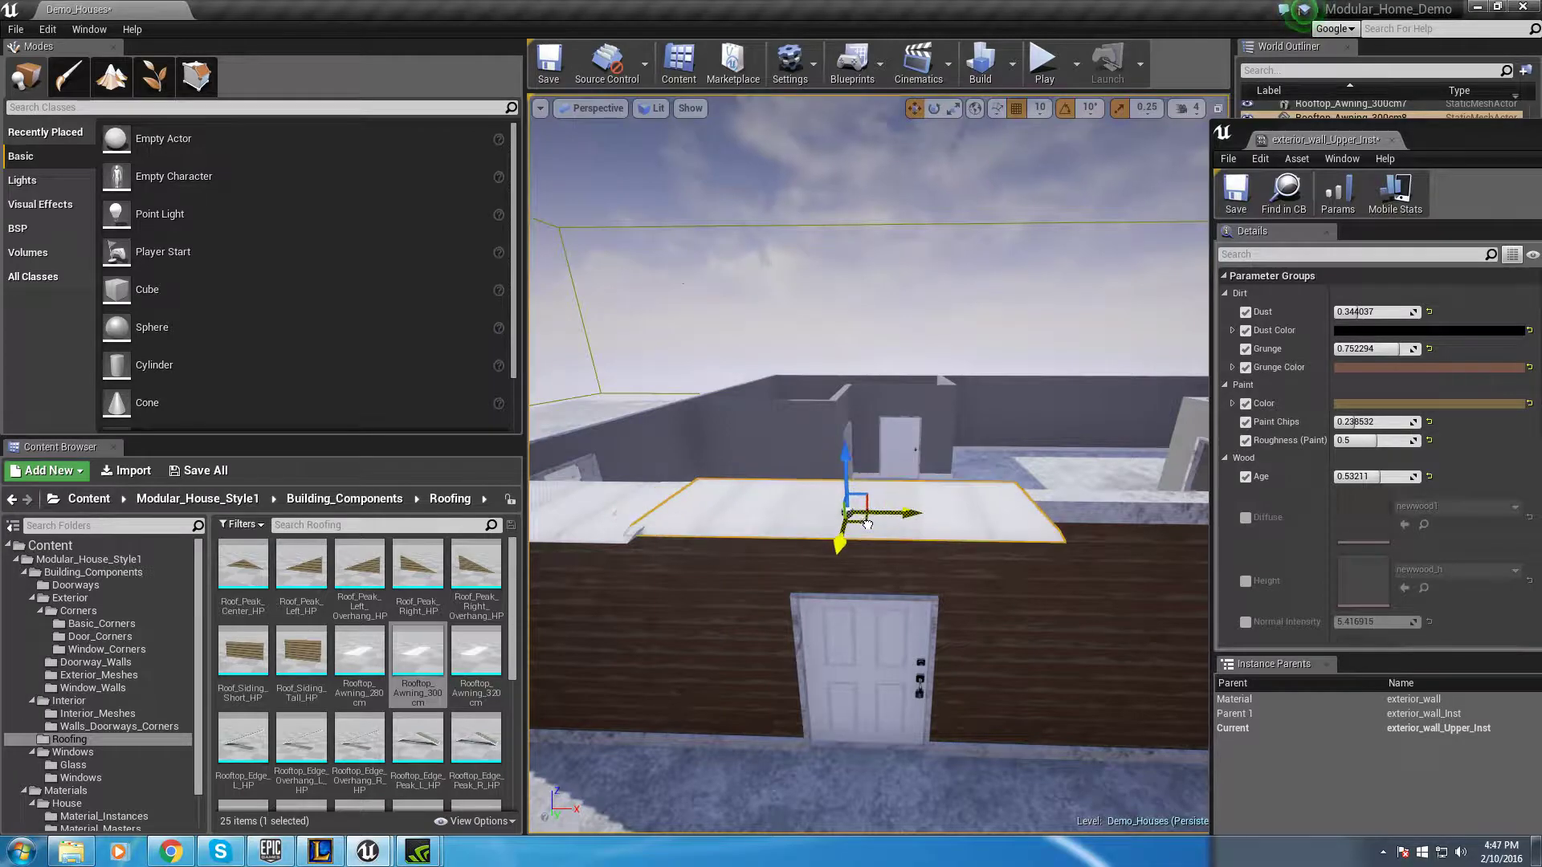
right_drag(885, 498, 779, 488)
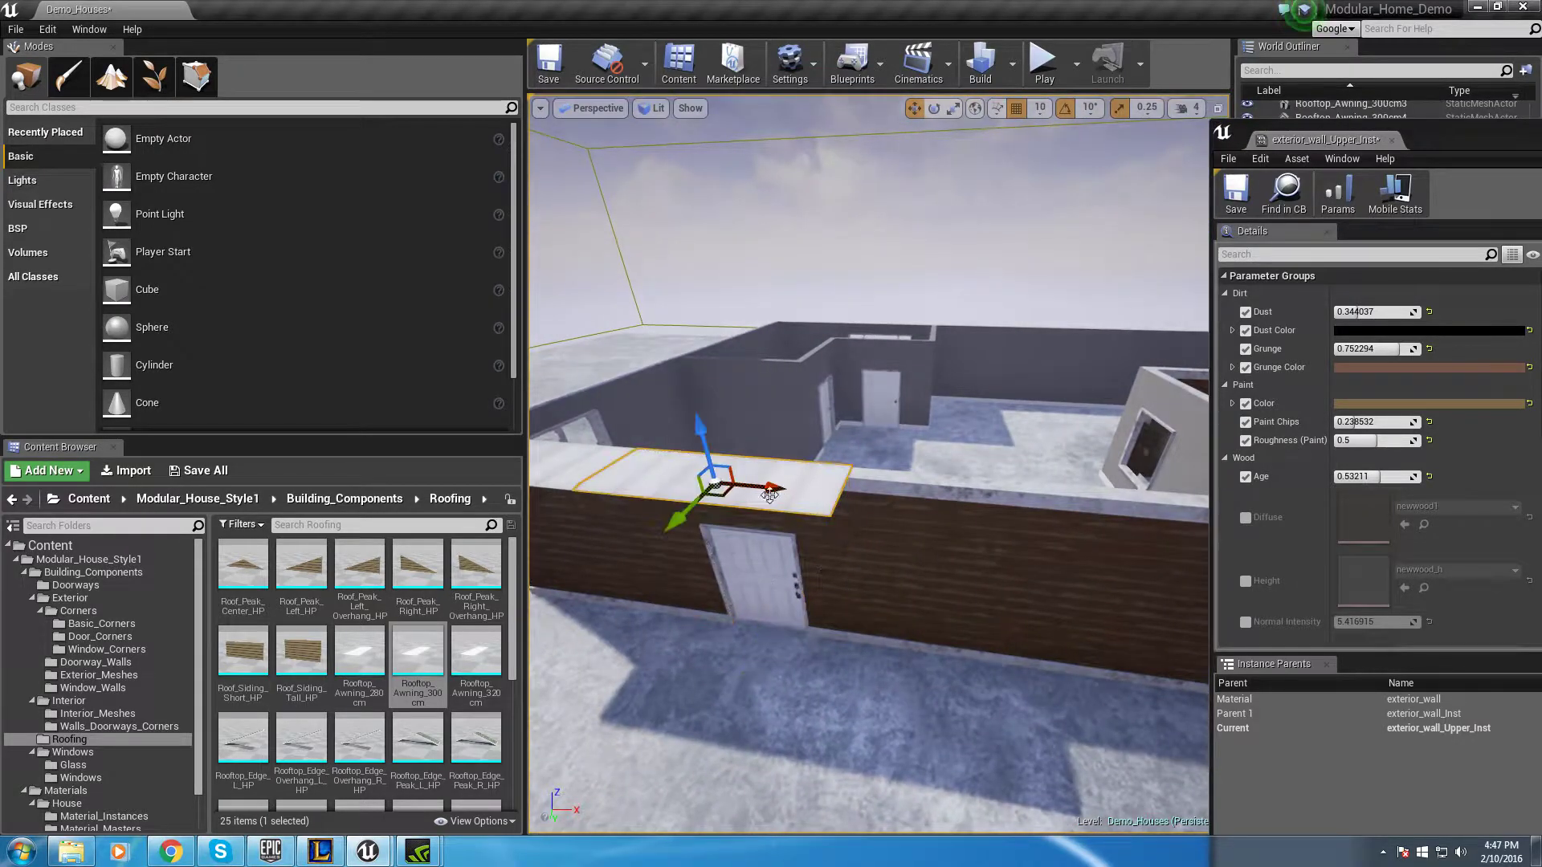
Extend the awnings along the whole door wall by duplicating the 300 cm piece and fitting a 320 cm piece at the far corner
right_drag(1049, 510, 1108, 502)
right_drag(879, 547, 682, 460)
alt+drag(757, 467, 690, 472)
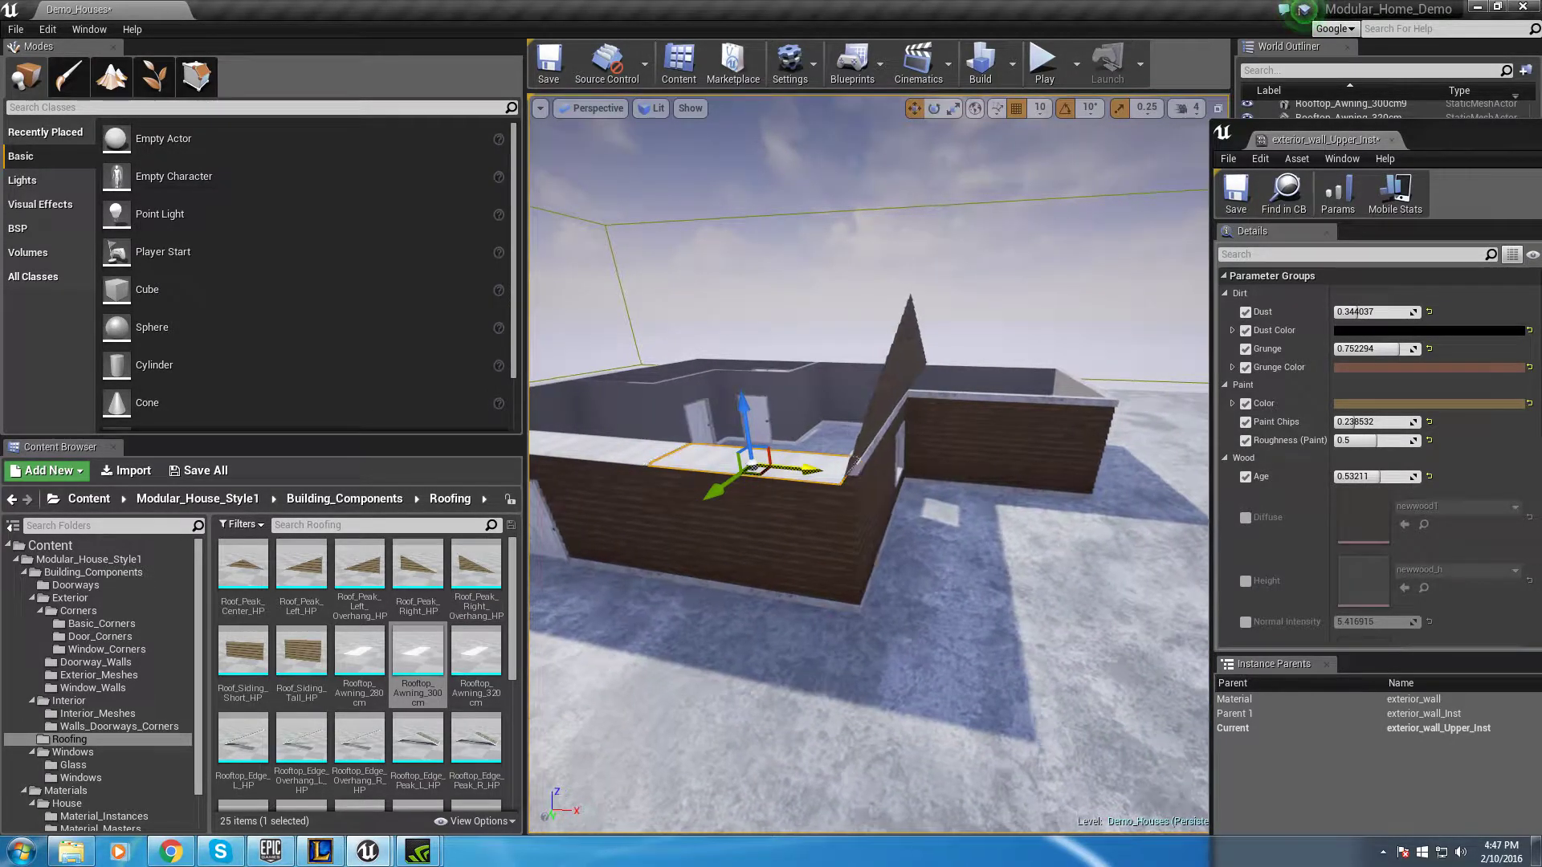
right_drag(868, 466, 836, 474)
right_drag(780, 573, 831, 484)
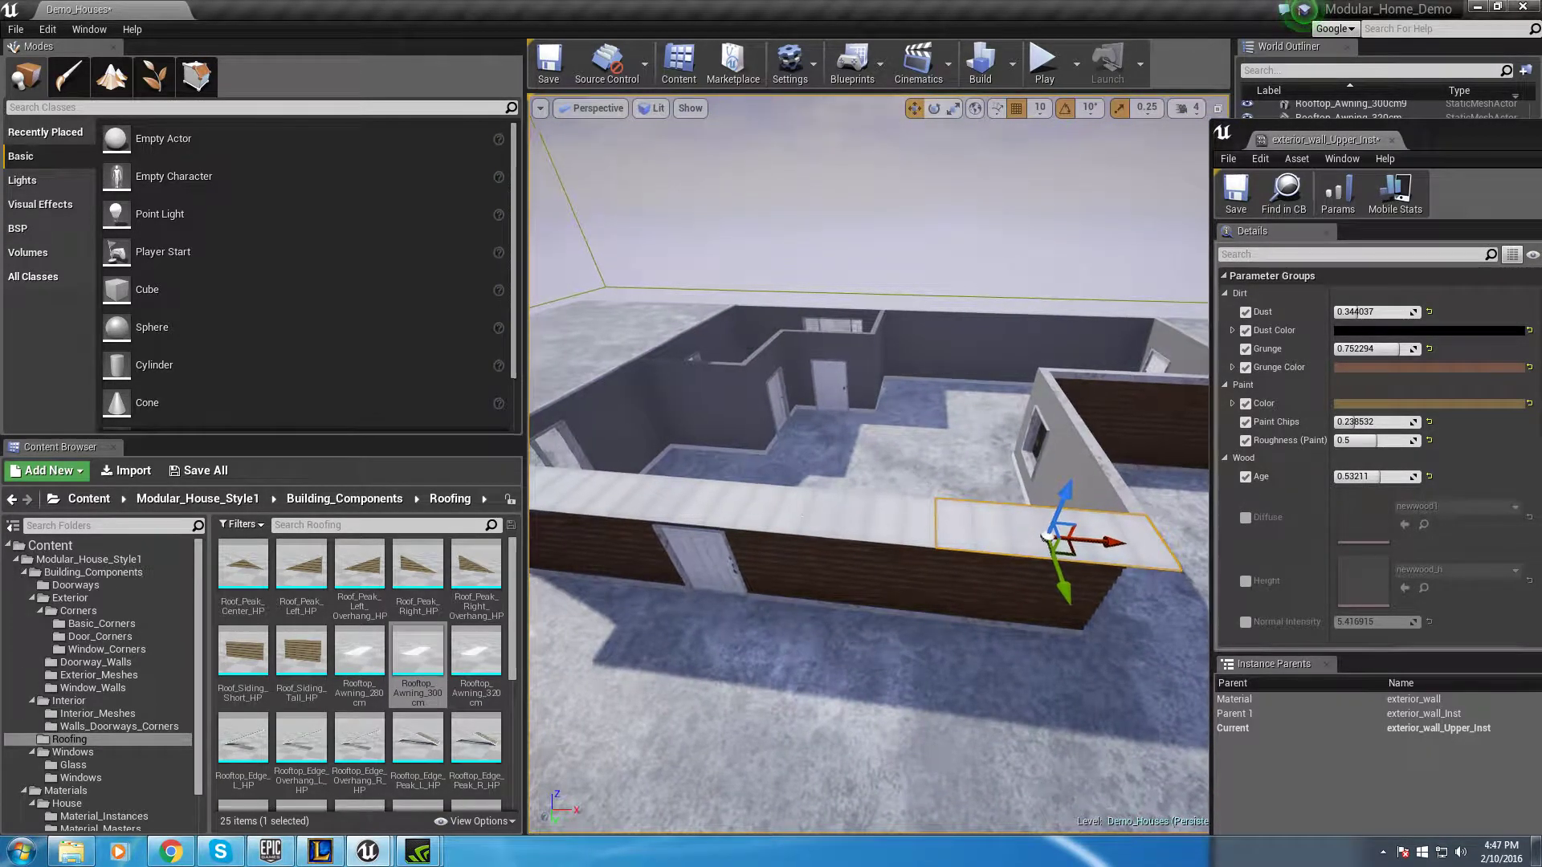
right_drag(831, 484, 803, 482)
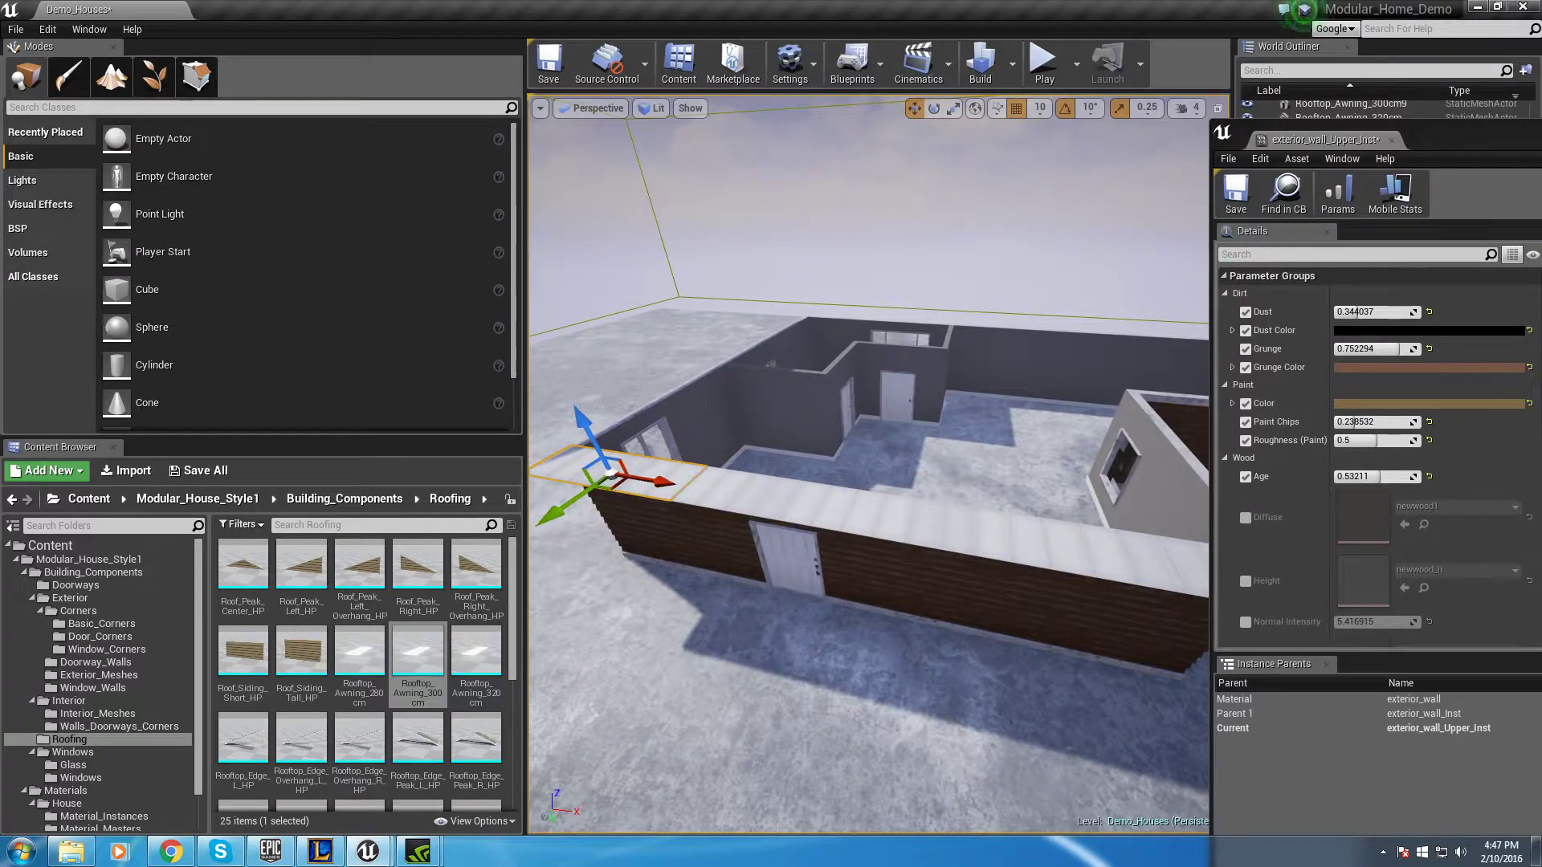
Place a Rooftop_Awning_320cm mesh on the bay window wall at the gable corner, turned along the wall and aligned with its top
right_drag(871, 268, 852, 359)
right_drag(773, 523, 702, 609)
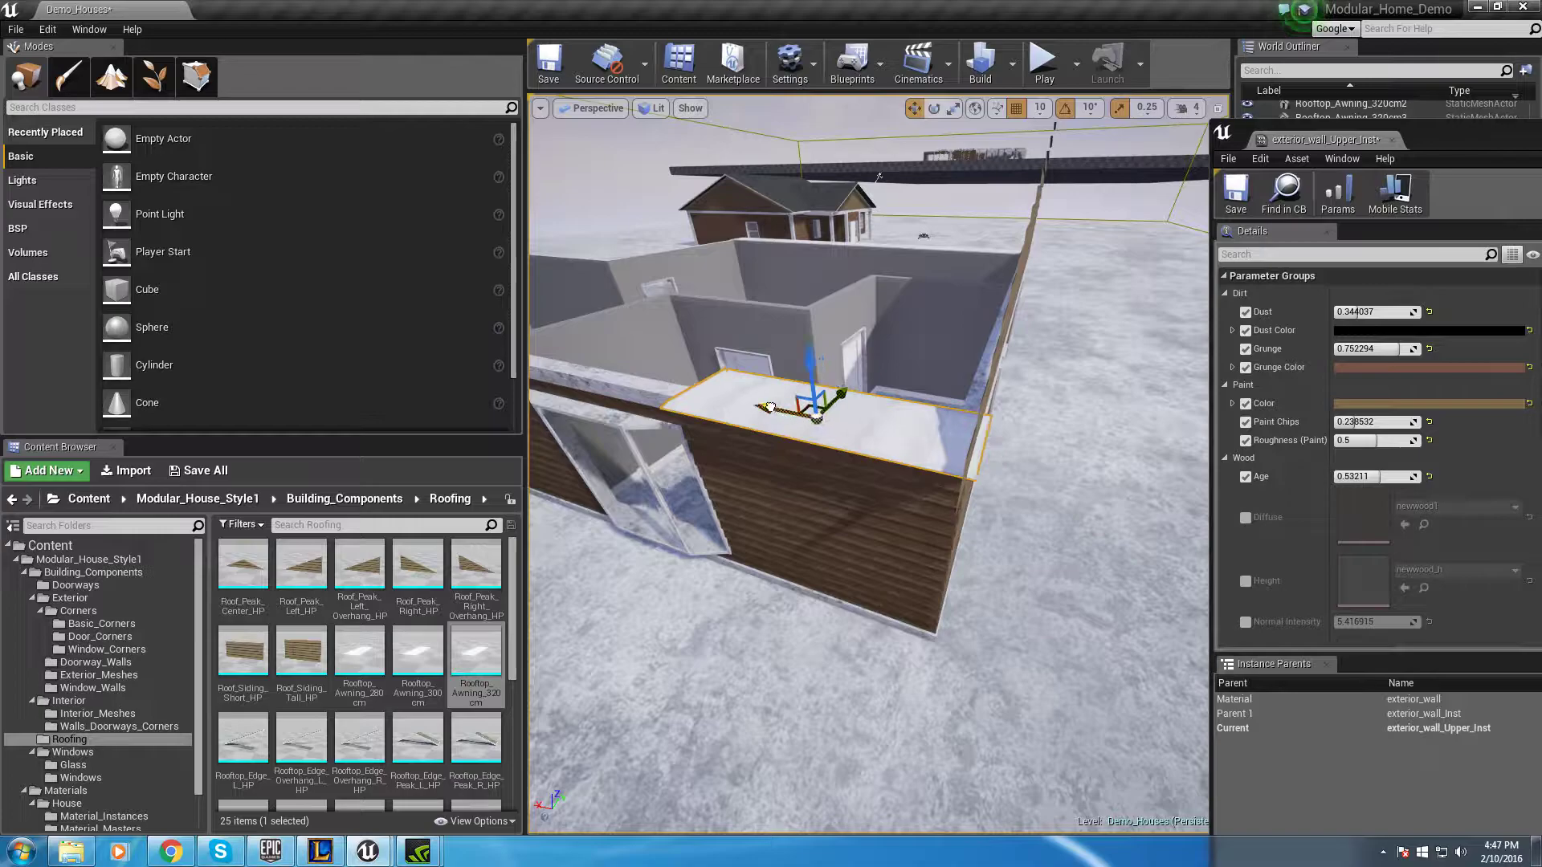
right_drag(811, 423, 787, 401)
Place a Rooftop_Awning_300cm mesh above the bay window beside the 320 cm awning and duplicate it along the rest of that wall
drag(404, 662, 887, 475)
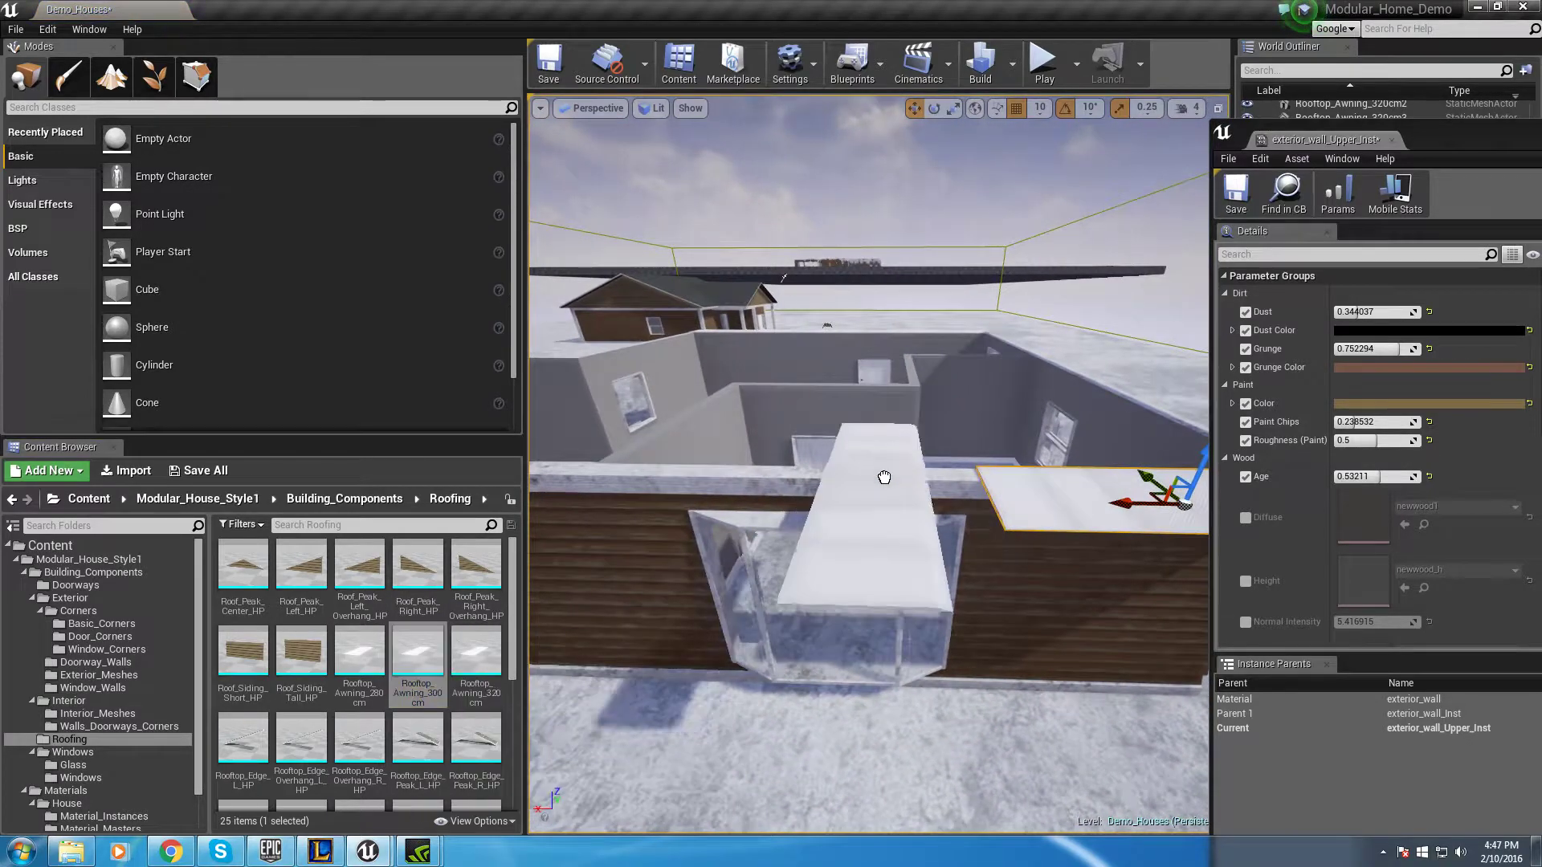
drag(947, 518, 923, 562)
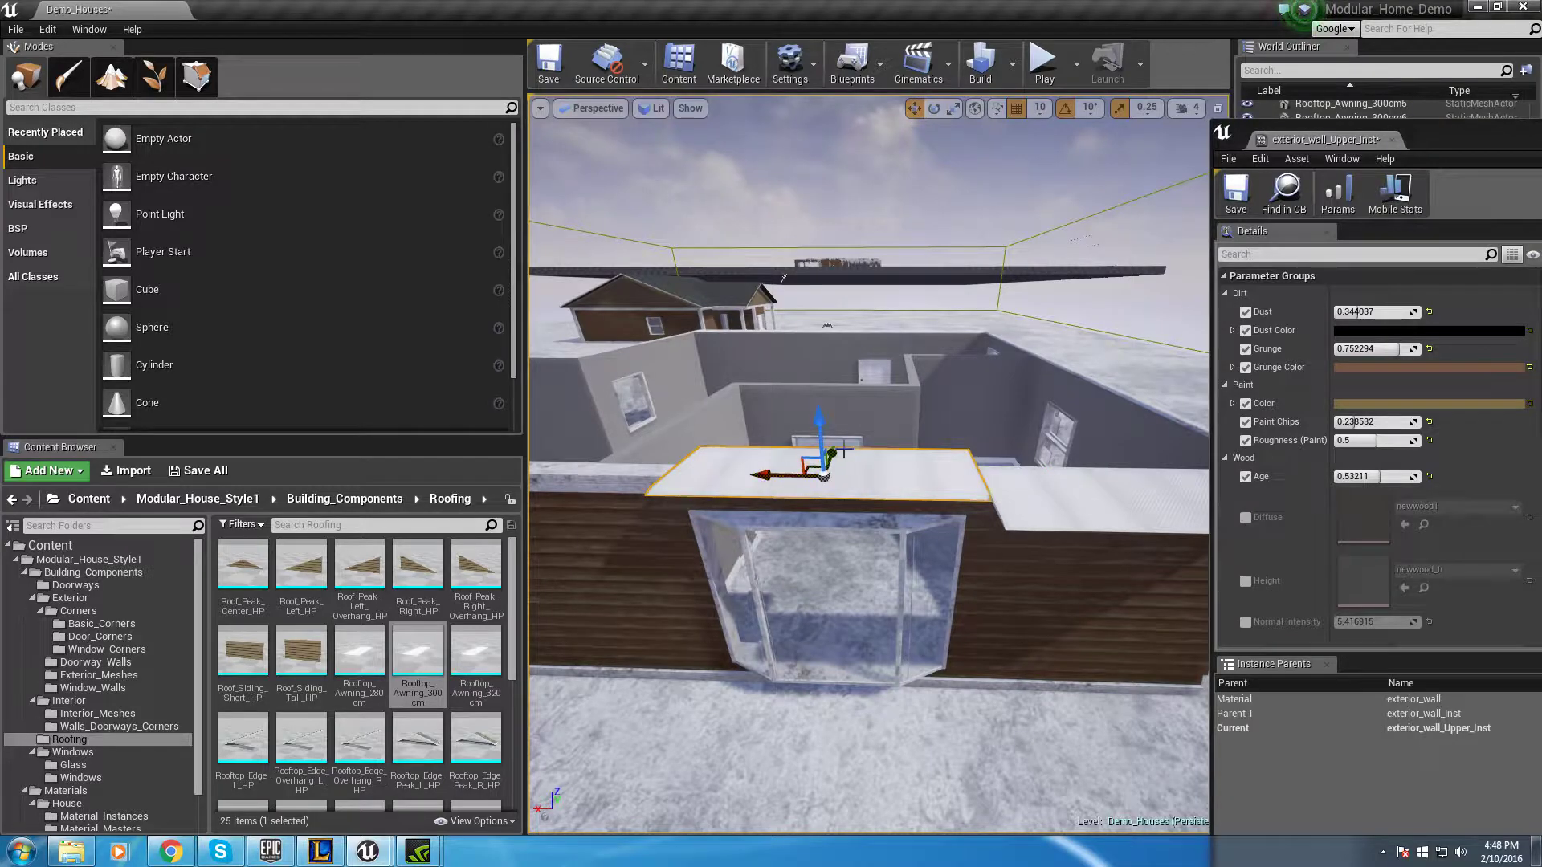
alt+shift+drag(764, 497, 627, 495)
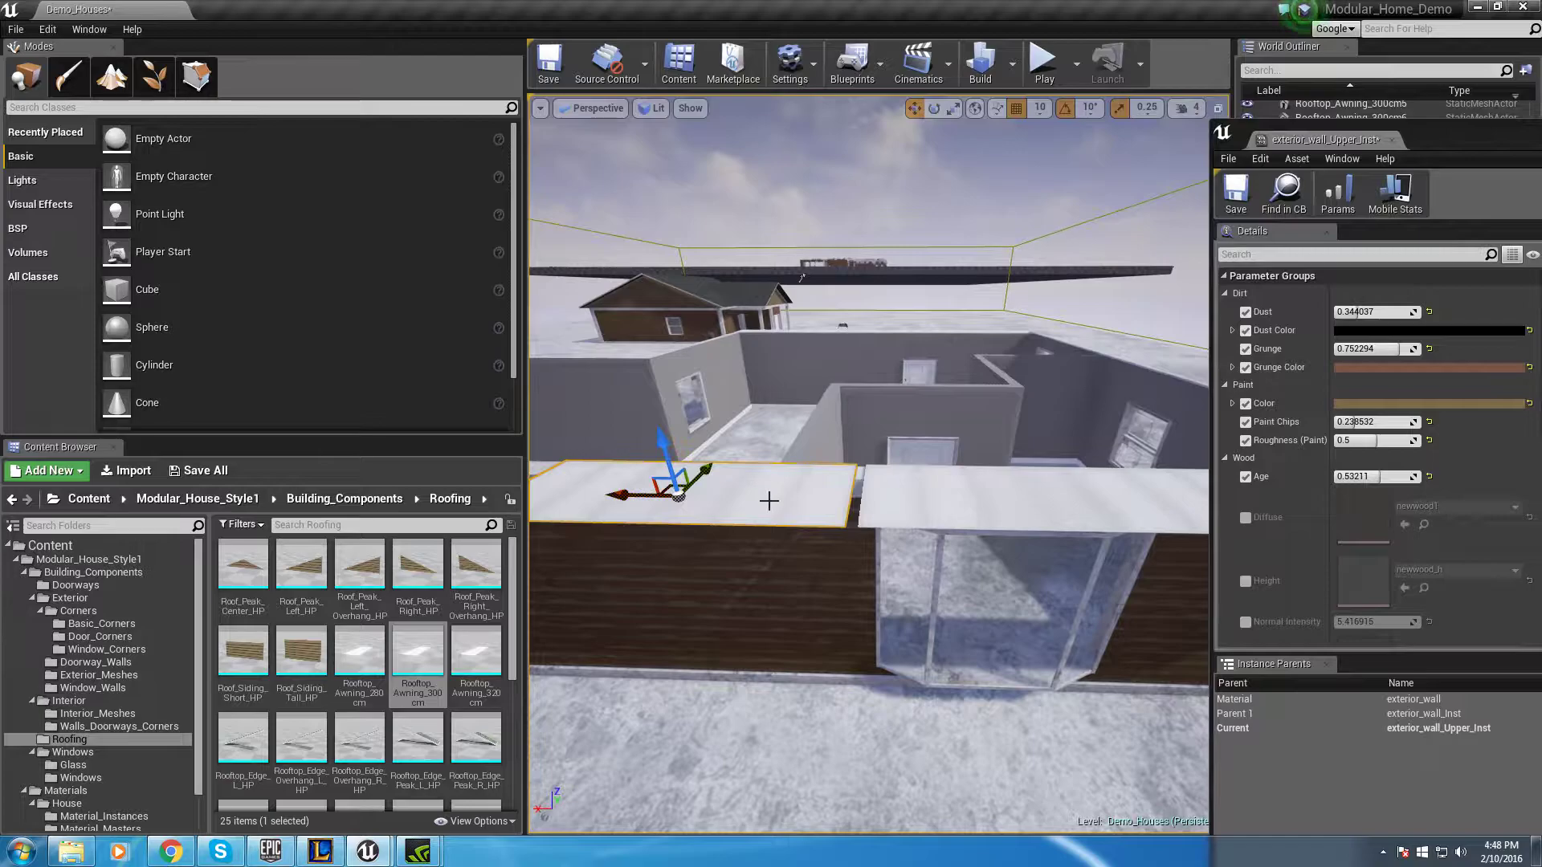
mouse_move(947, 509)
right_down()
mouse_move(867, 509)
mouse_move(947, 485)
mouse_move(947, 509)
mouse_move(964, 502)
mouse_move(950, 491)
right_up()
ctrl+click(1036, 479)
alt+shift+drag(817, 486, 809, 484)
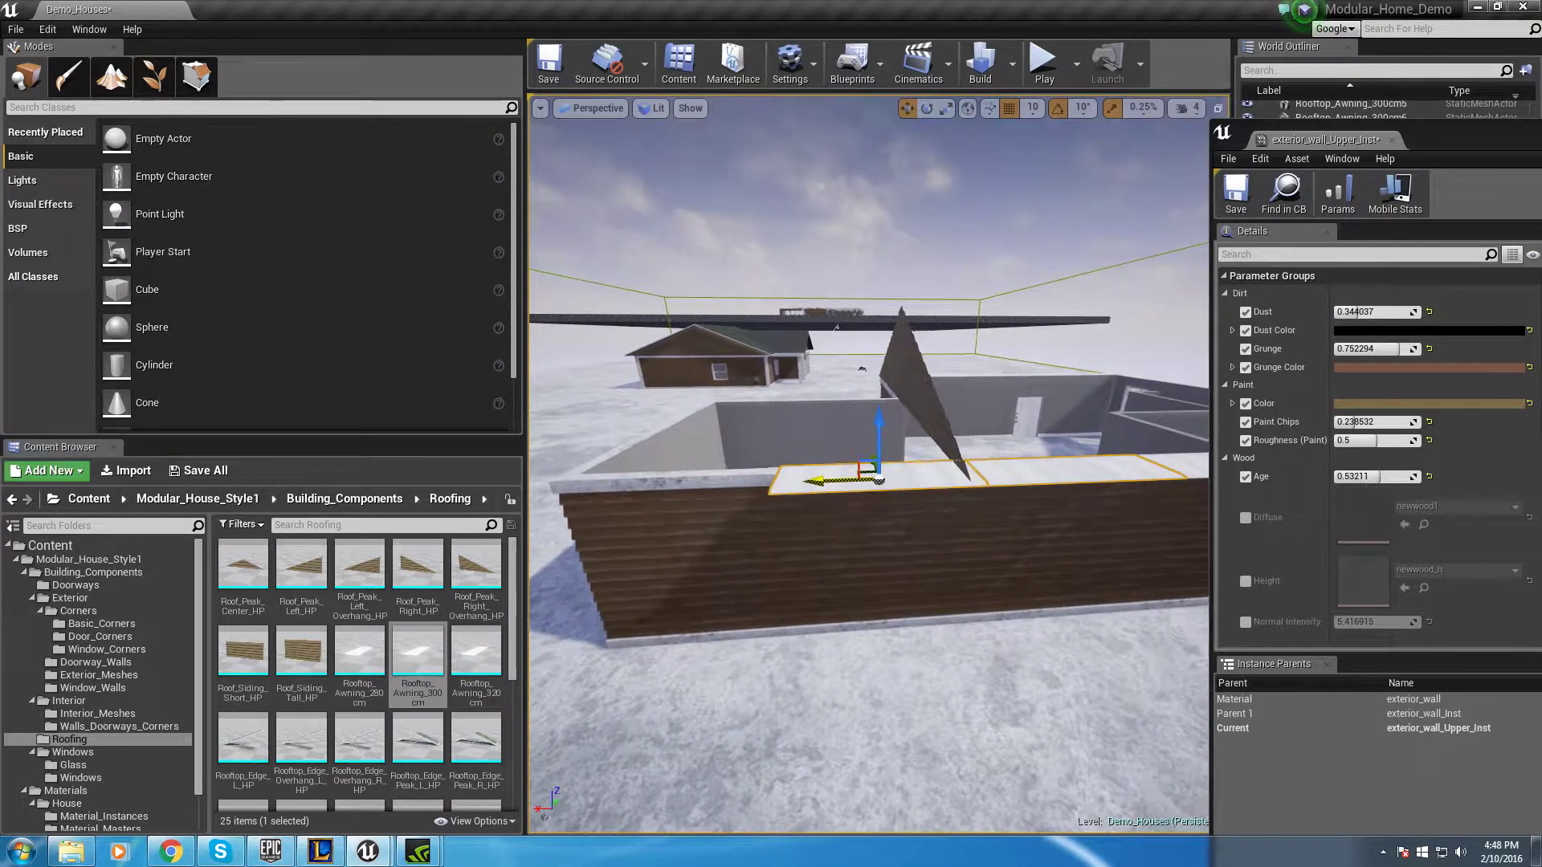
Finish the far corner of the bay window wall with a Rooftop_Awning_320cm mesh turned along the wall and joined to the row
drag(476, 654, 663, 474)
key(e)
right_drag(662, 473, 648, 483)
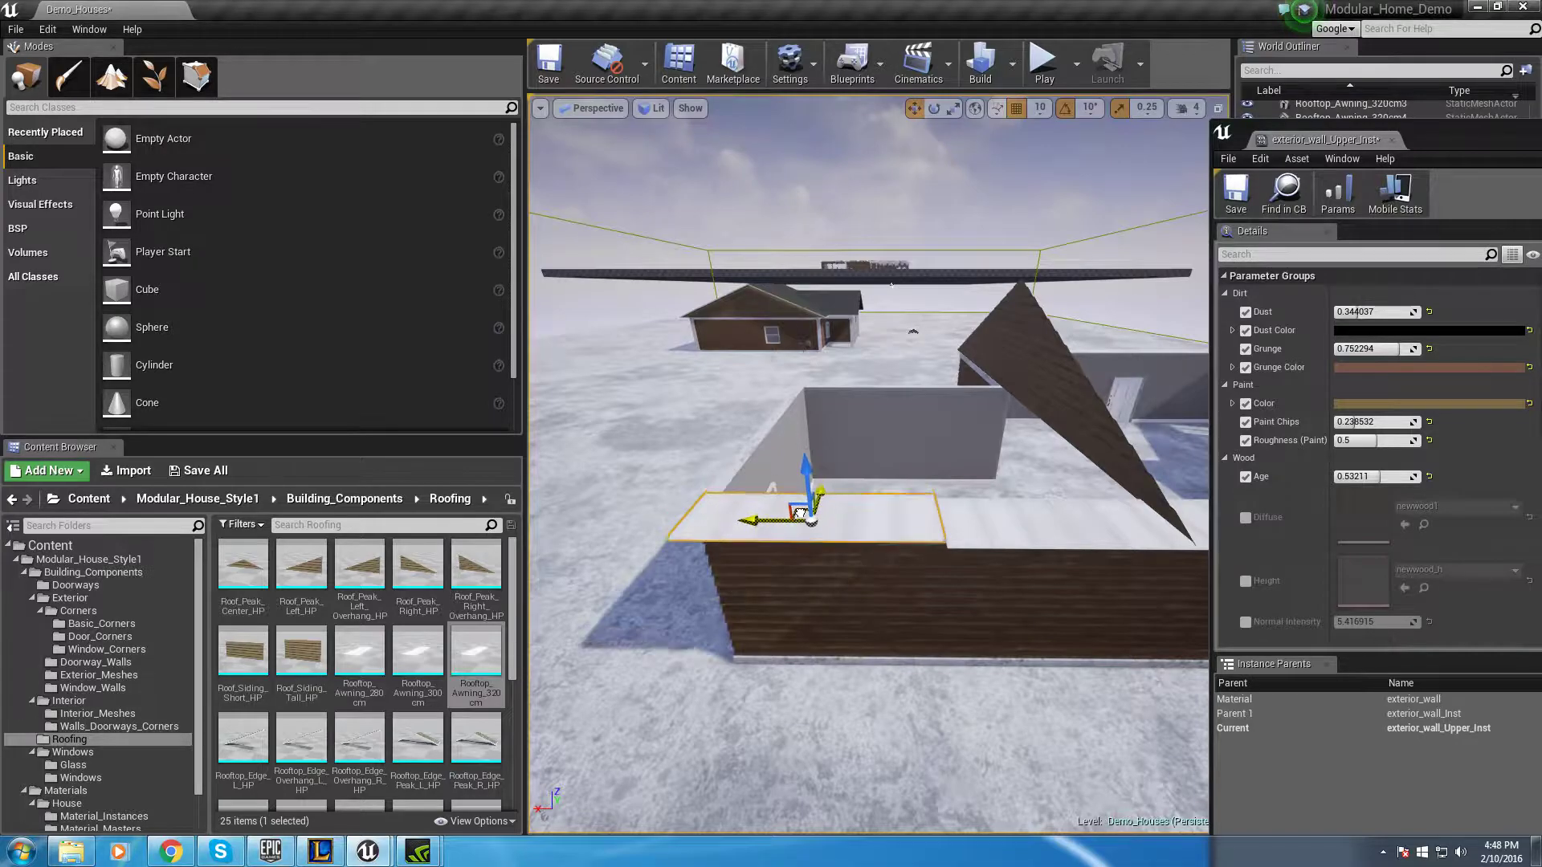
right_drag(649, 483, 1004, 504)
Place a Rooftop_Awning_280cm mesh on the wall at the inner corner beside the gable and rotate it by -90° along the wall
click(885, 503)
mouse_move(811, 595)
right_down()
mouse_move(743, 600)
mouse_move(821, 622)
right_up()
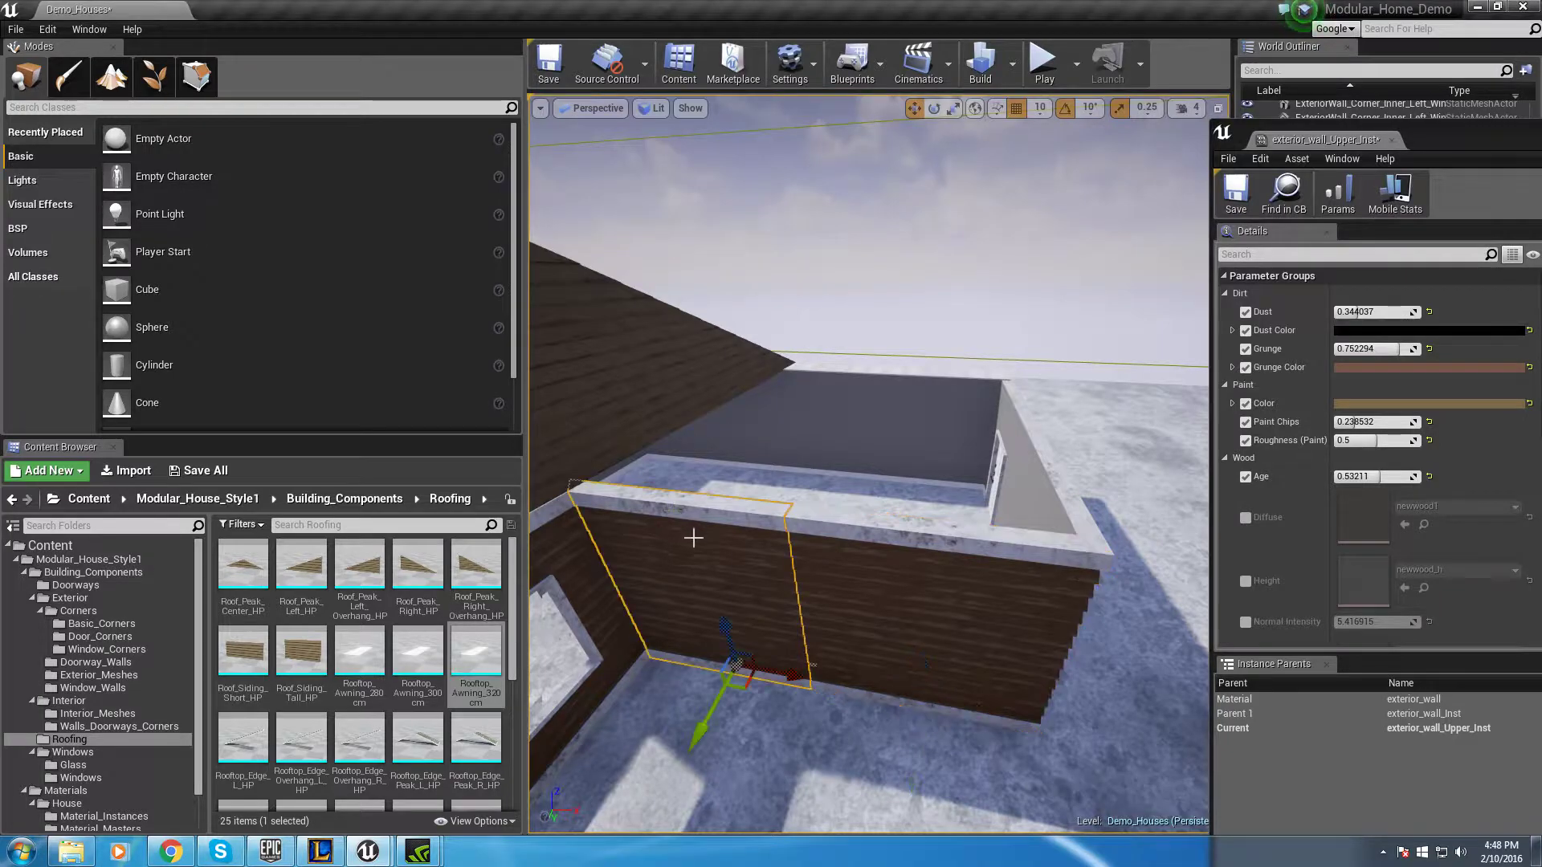
right_drag(551, 494, 572, 503)
drag(359, 651, 839, 510)
key(e)
drag(816, 585, 787, 585)
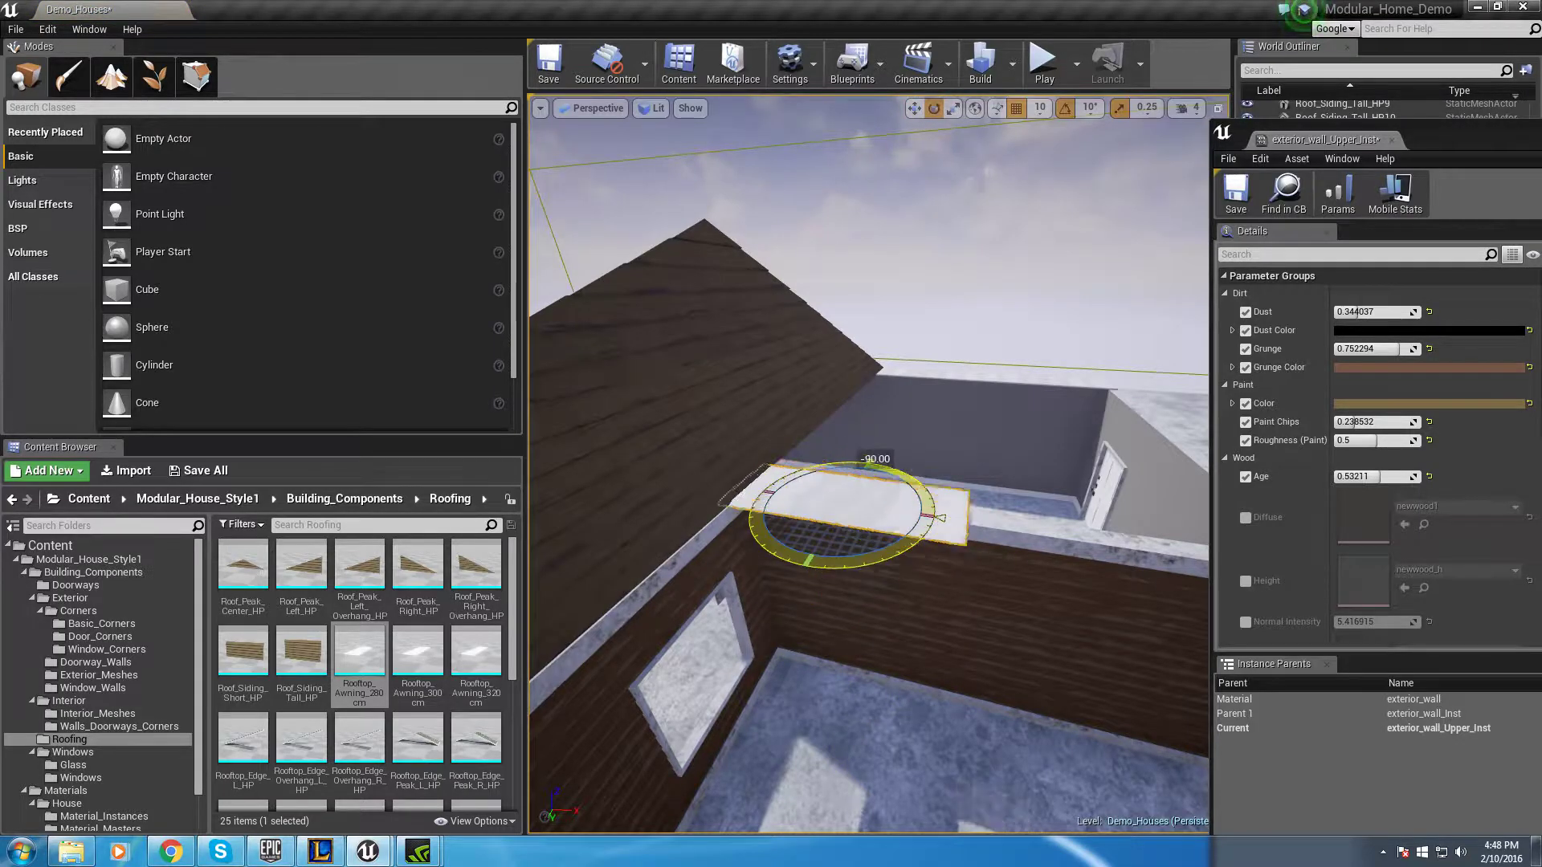
Position the 280 cm awning on the inner corner wall so it starts at the gable wall and overhangs the outside
right_drag(854, 608, 717, 578)
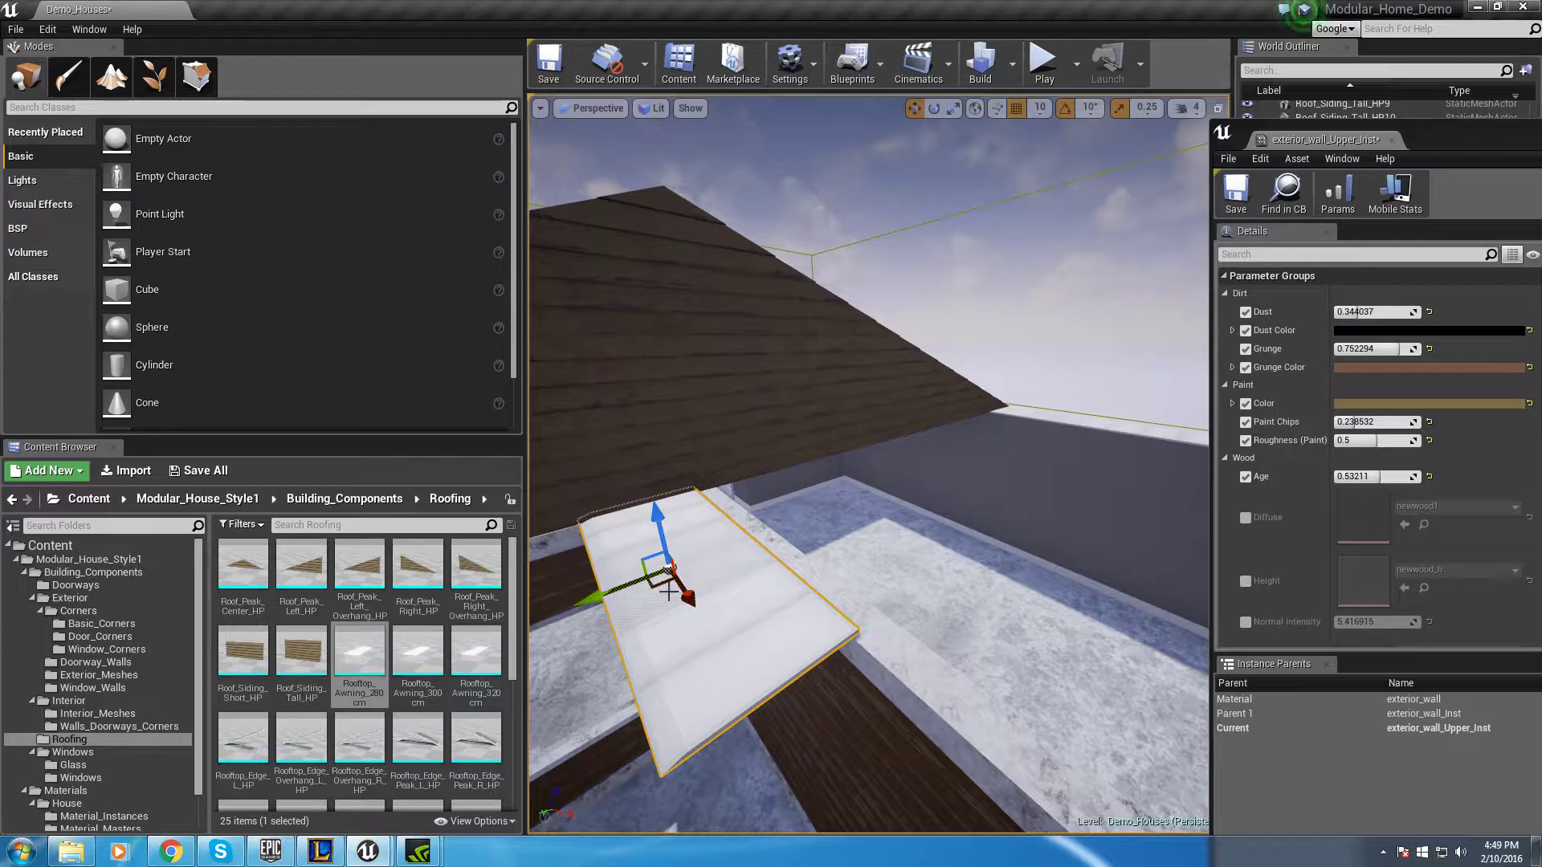
right_drag(823, 588, 795, 414)
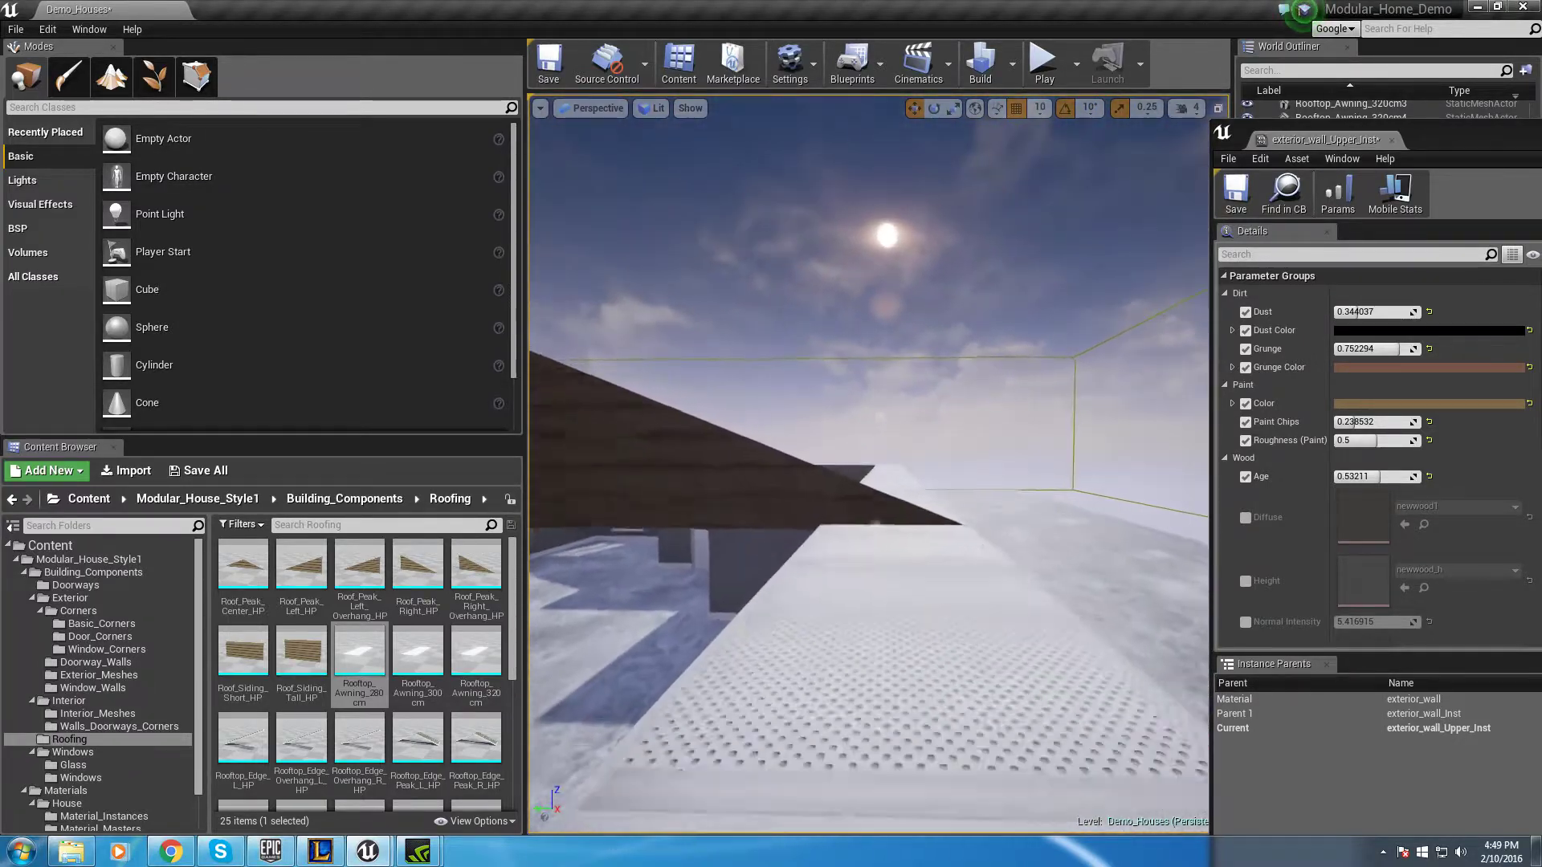
right_drag(1055, 605, 1132, 534)
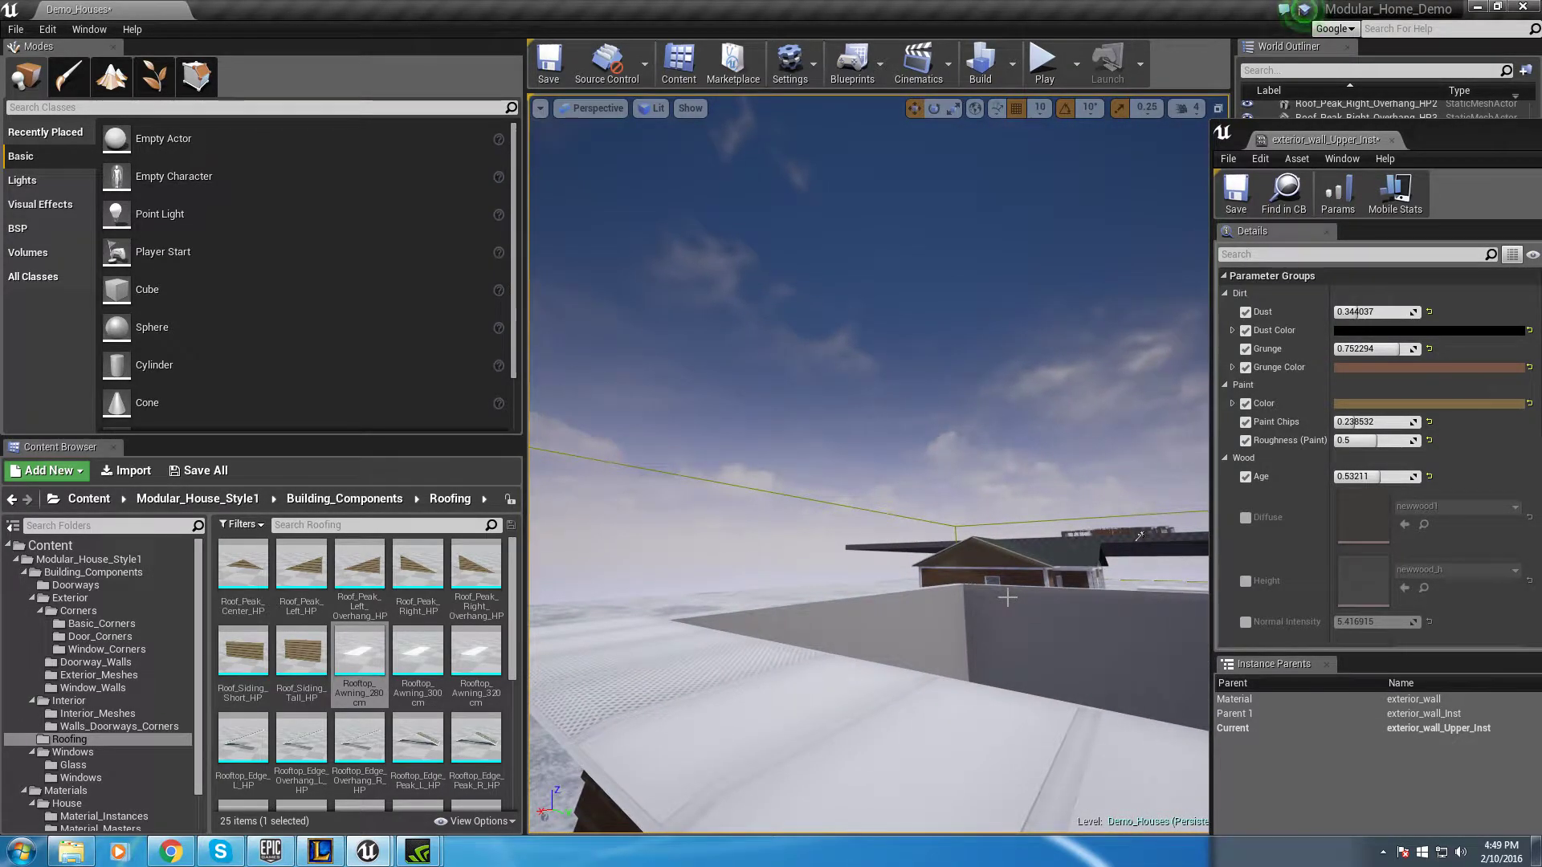
right_drag(829, 661, 929, 640)
right_drag(835, 498, 827, 451)
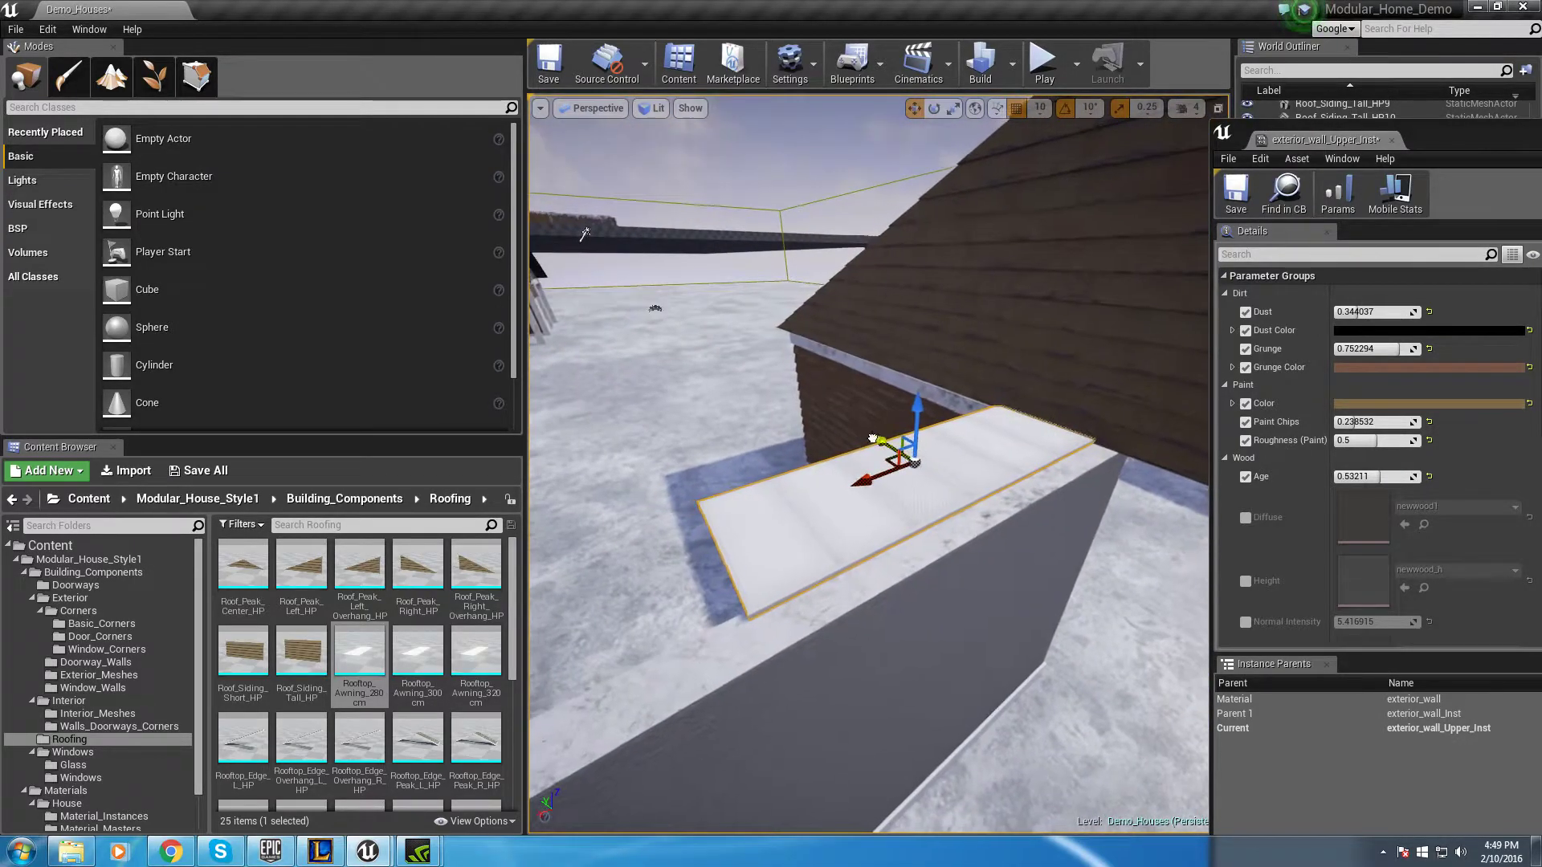
right_drag(807, 602, 740, 393)
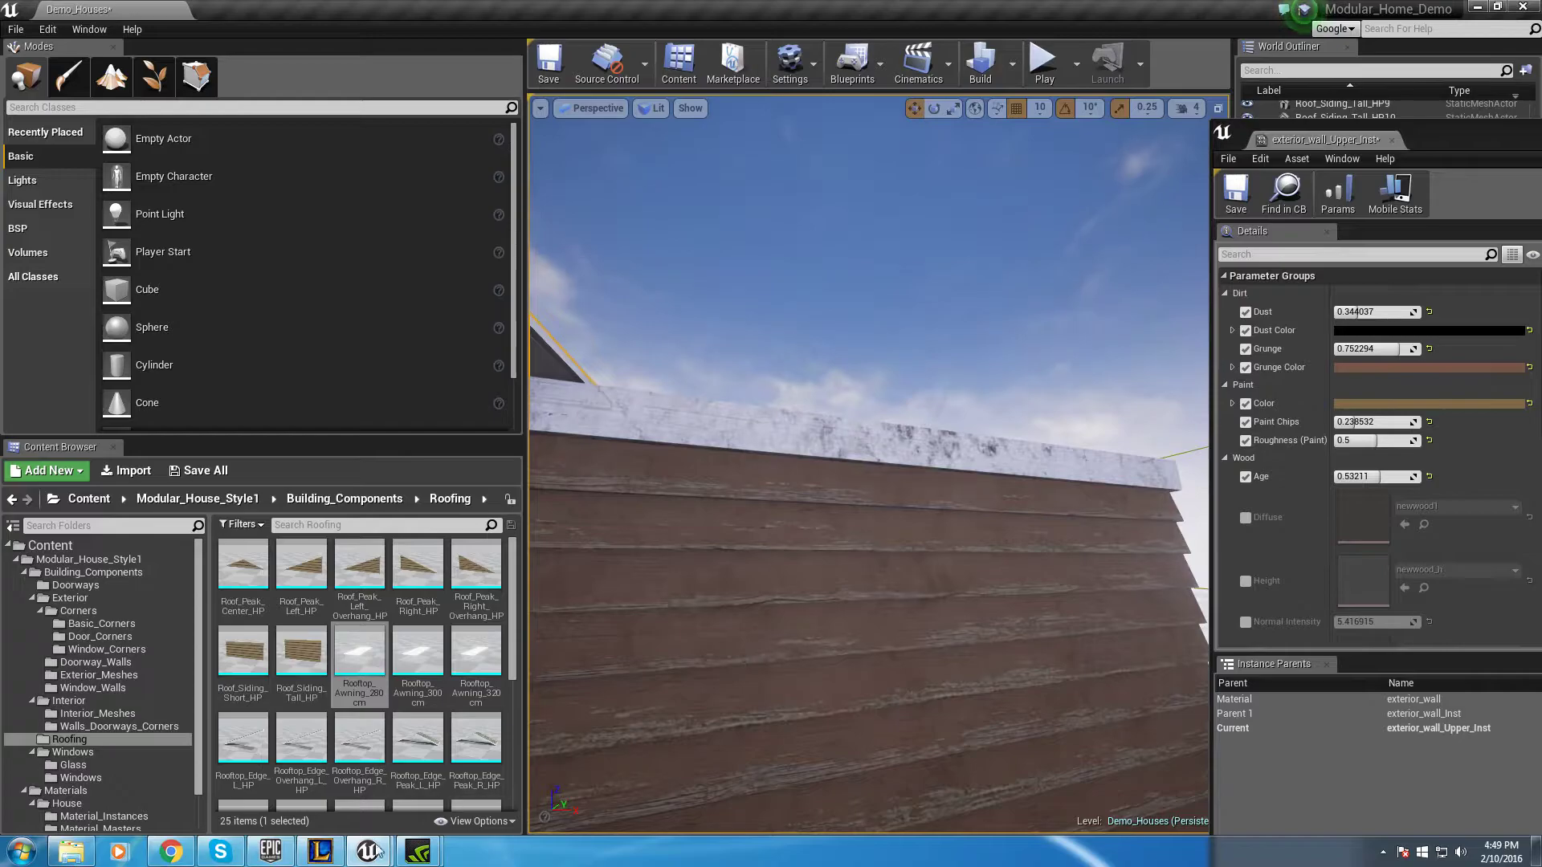
right_drag(722, 610, 723, 647)
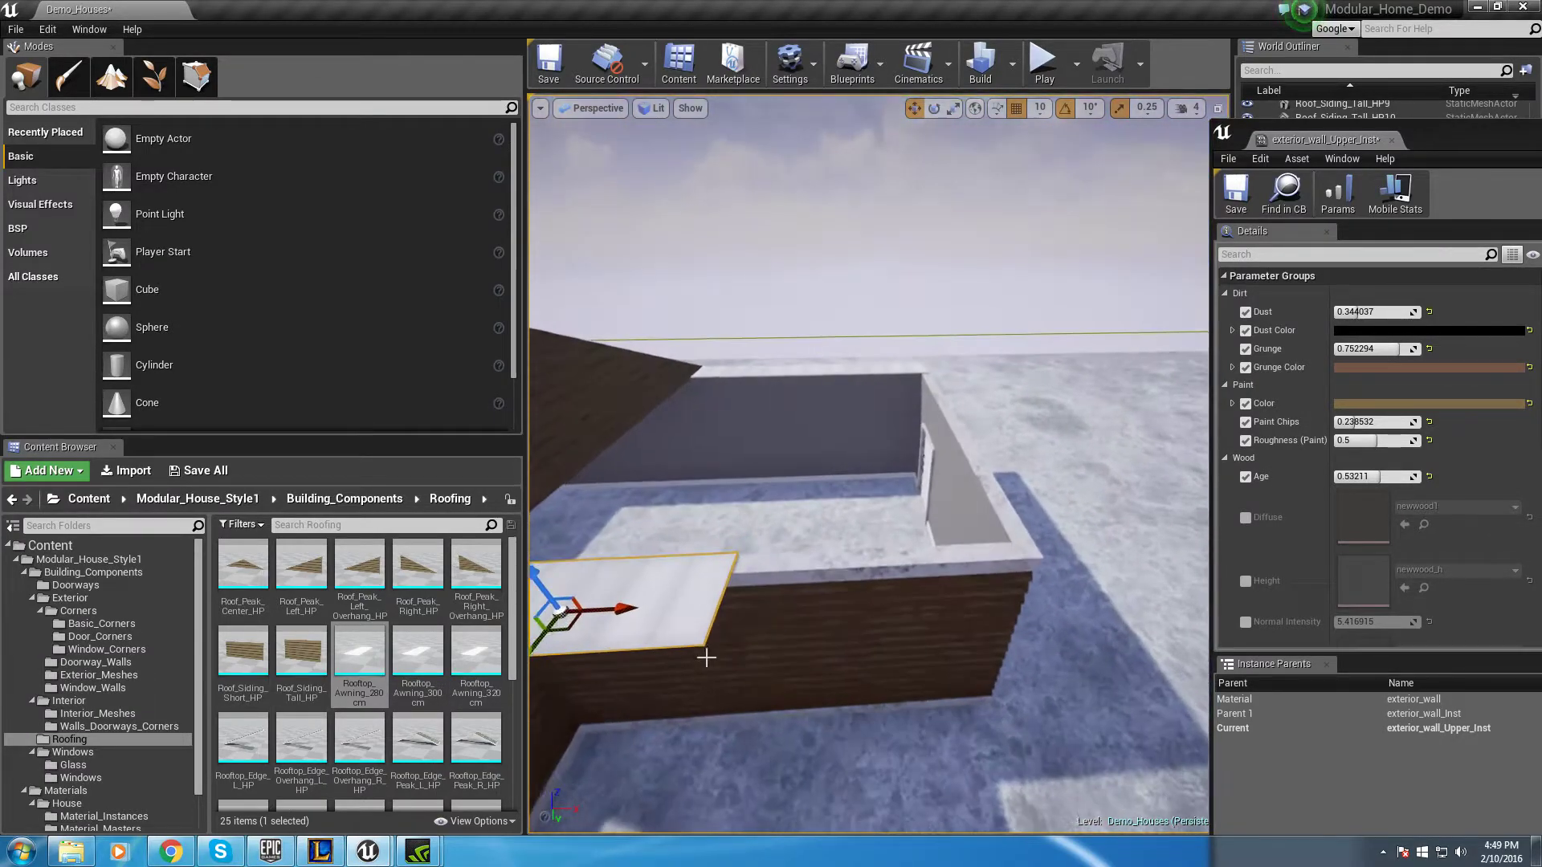
Place a Rooftop_Awning_320cm mesh next to the 280 cm awning, turned along the wall and covering its outer corner
drag(482, 675, 802, 564)
key(e)
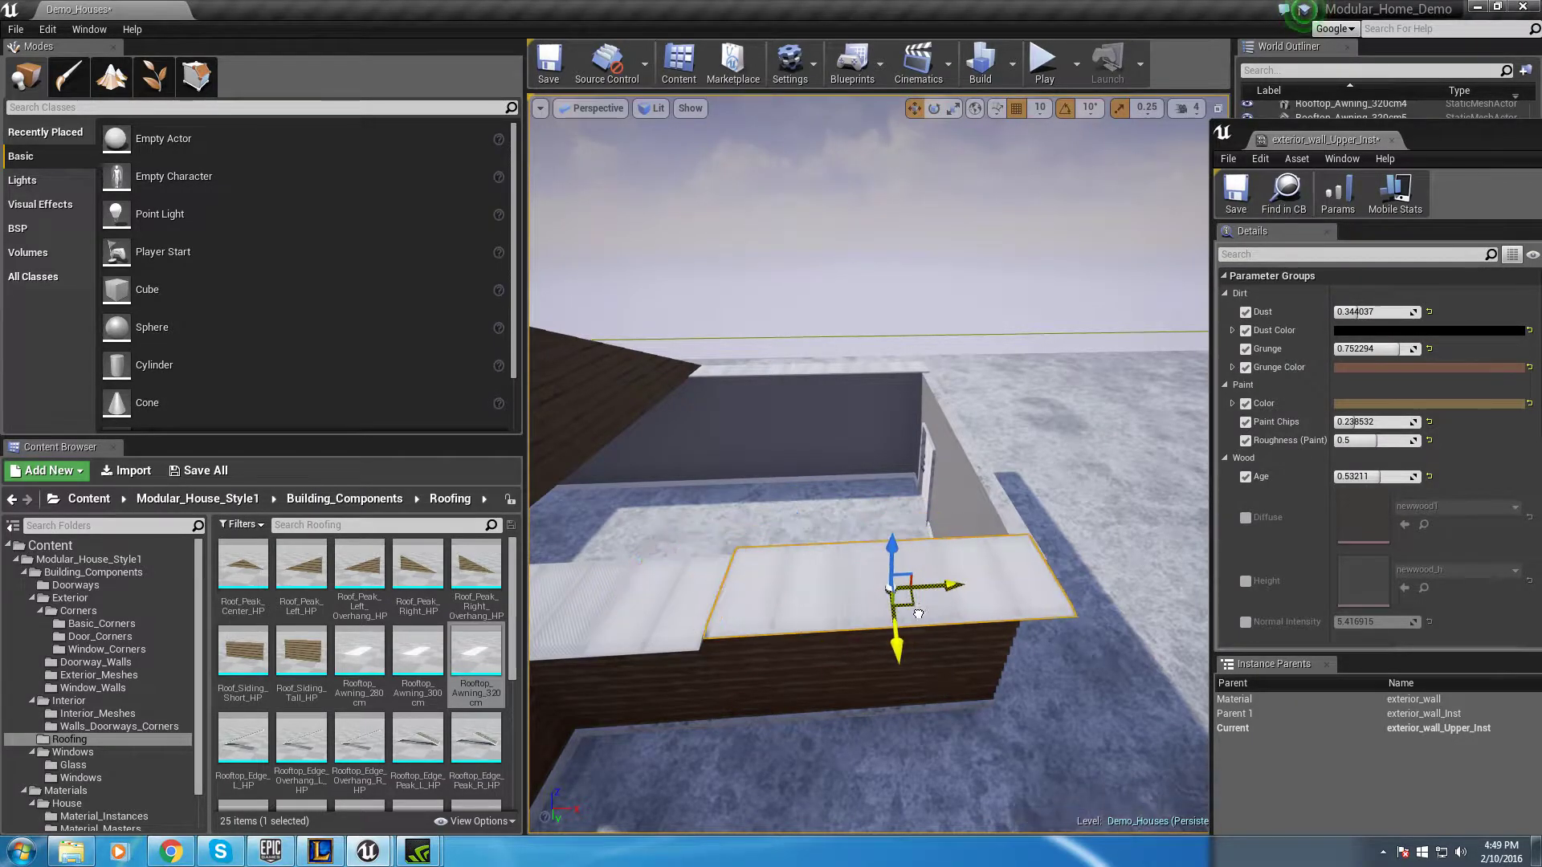
right_drag(1012, 750, 810, 698)
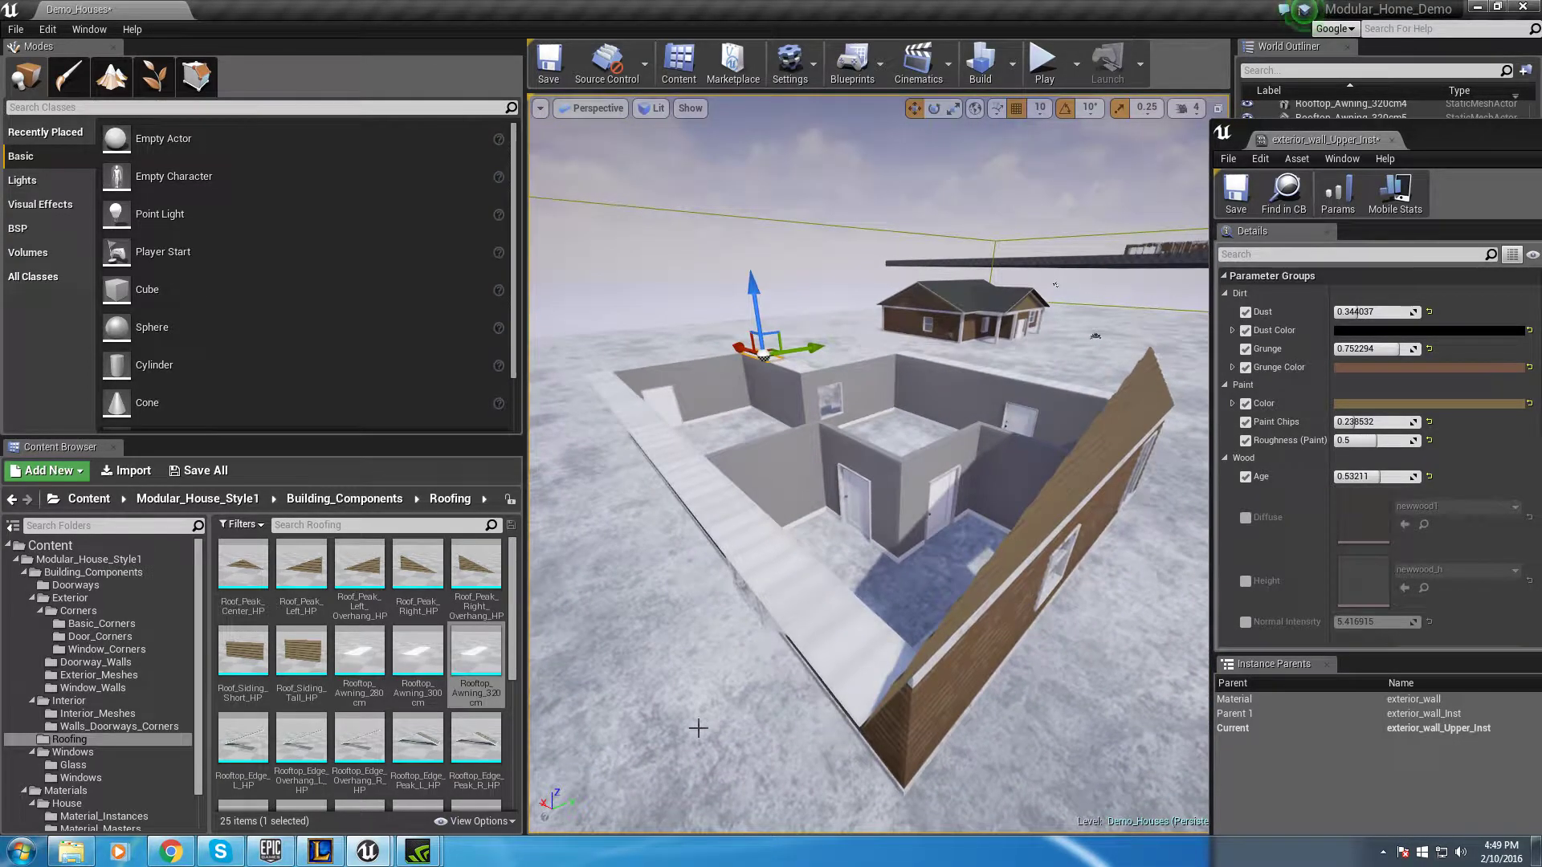
Place a Rooftop_Edge_Overhang_R_HP mesh at the lower end of the gable above the bay window wall's awnings and rotate it 90° up the slope
scroll(329, 711, down, 3)
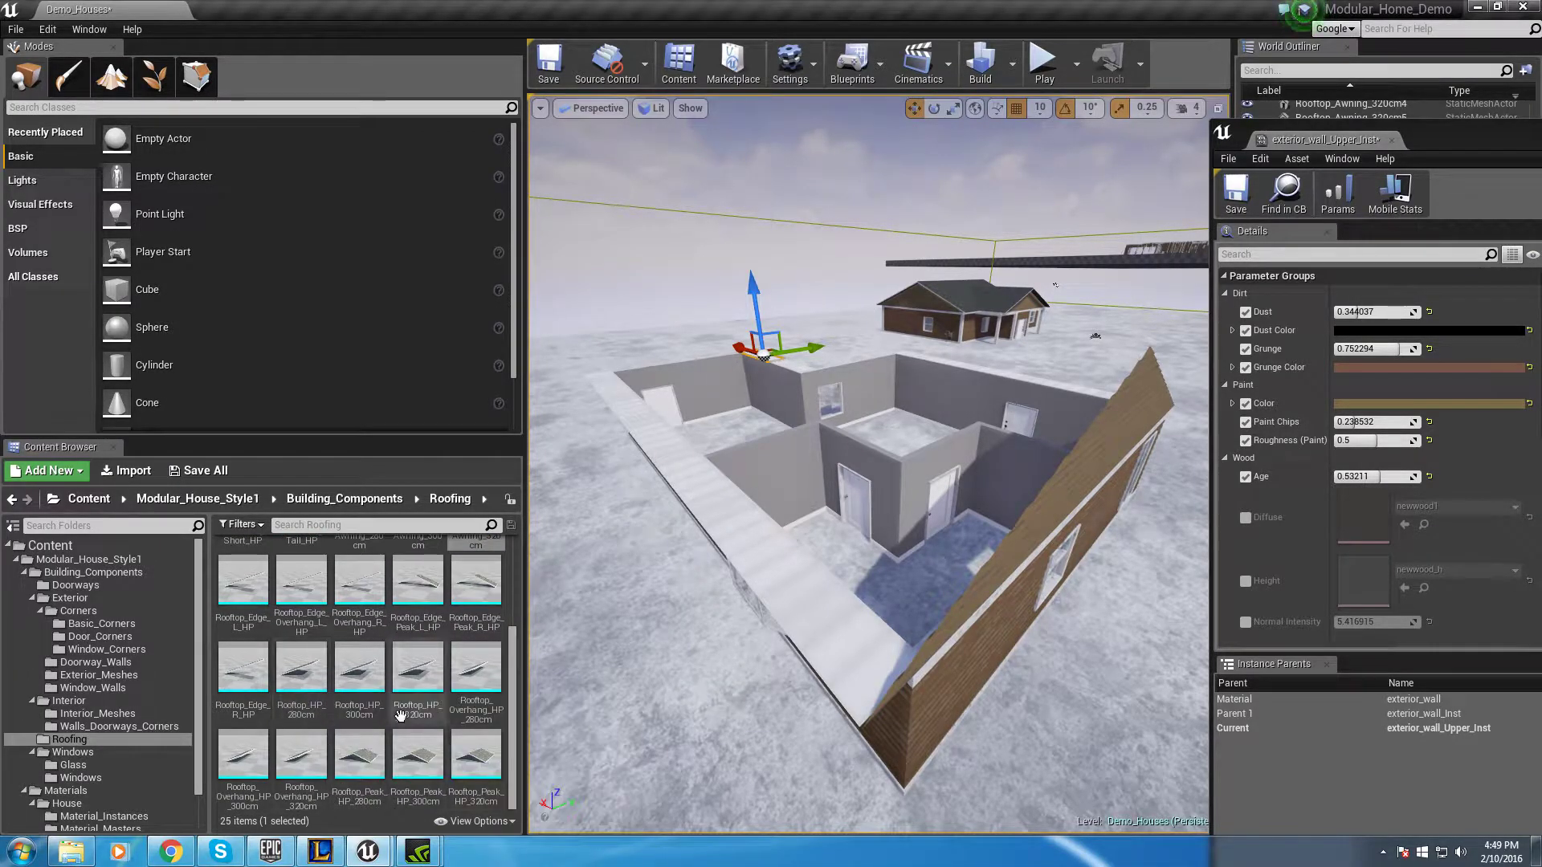
right_drag(924, 689, 1009, 567)
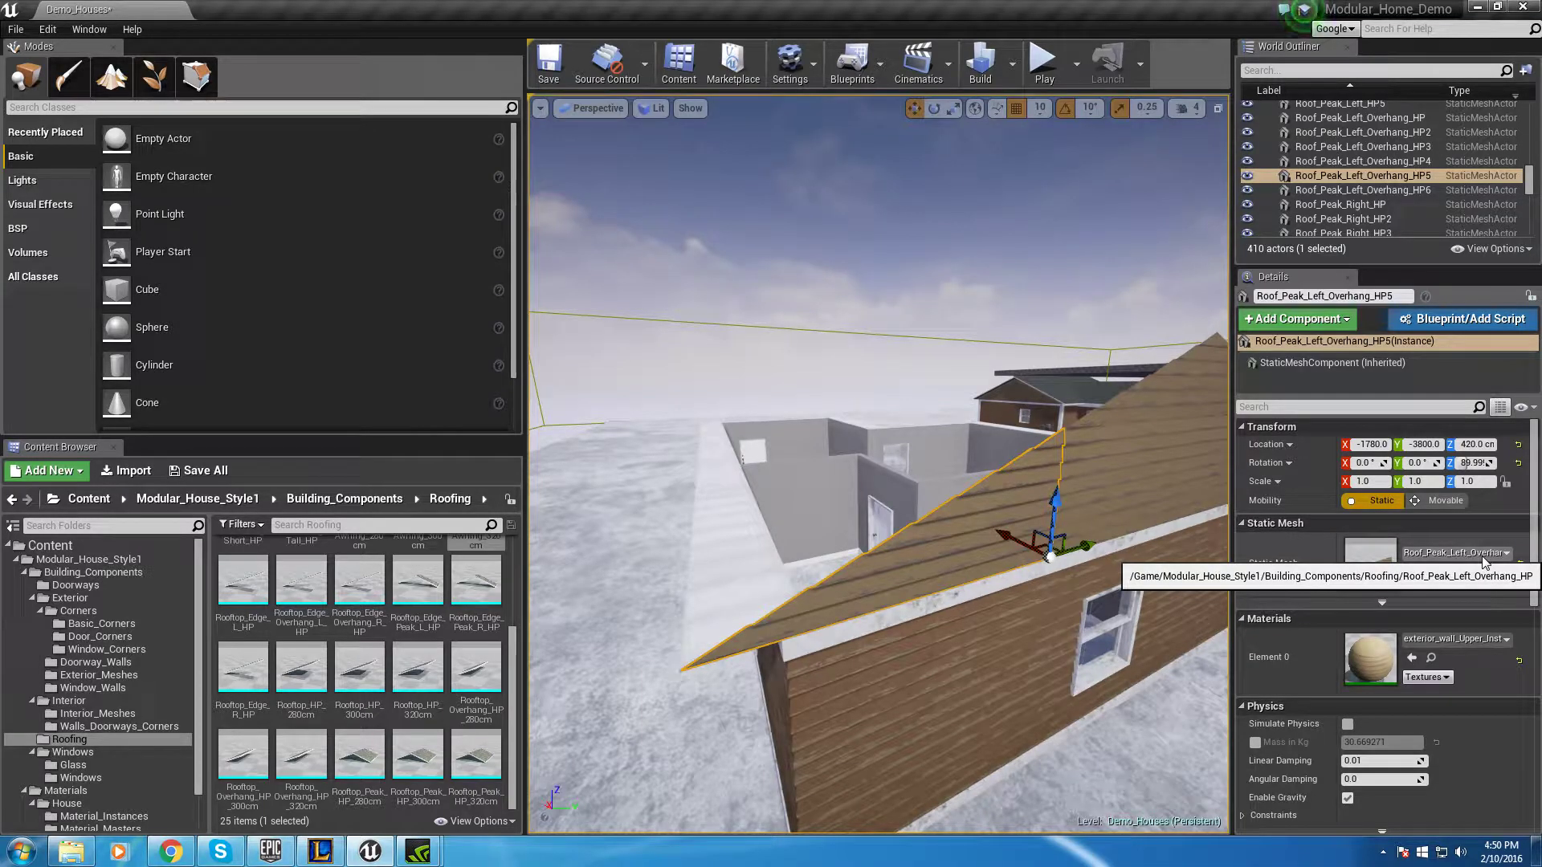
mouse_move(478, 667)
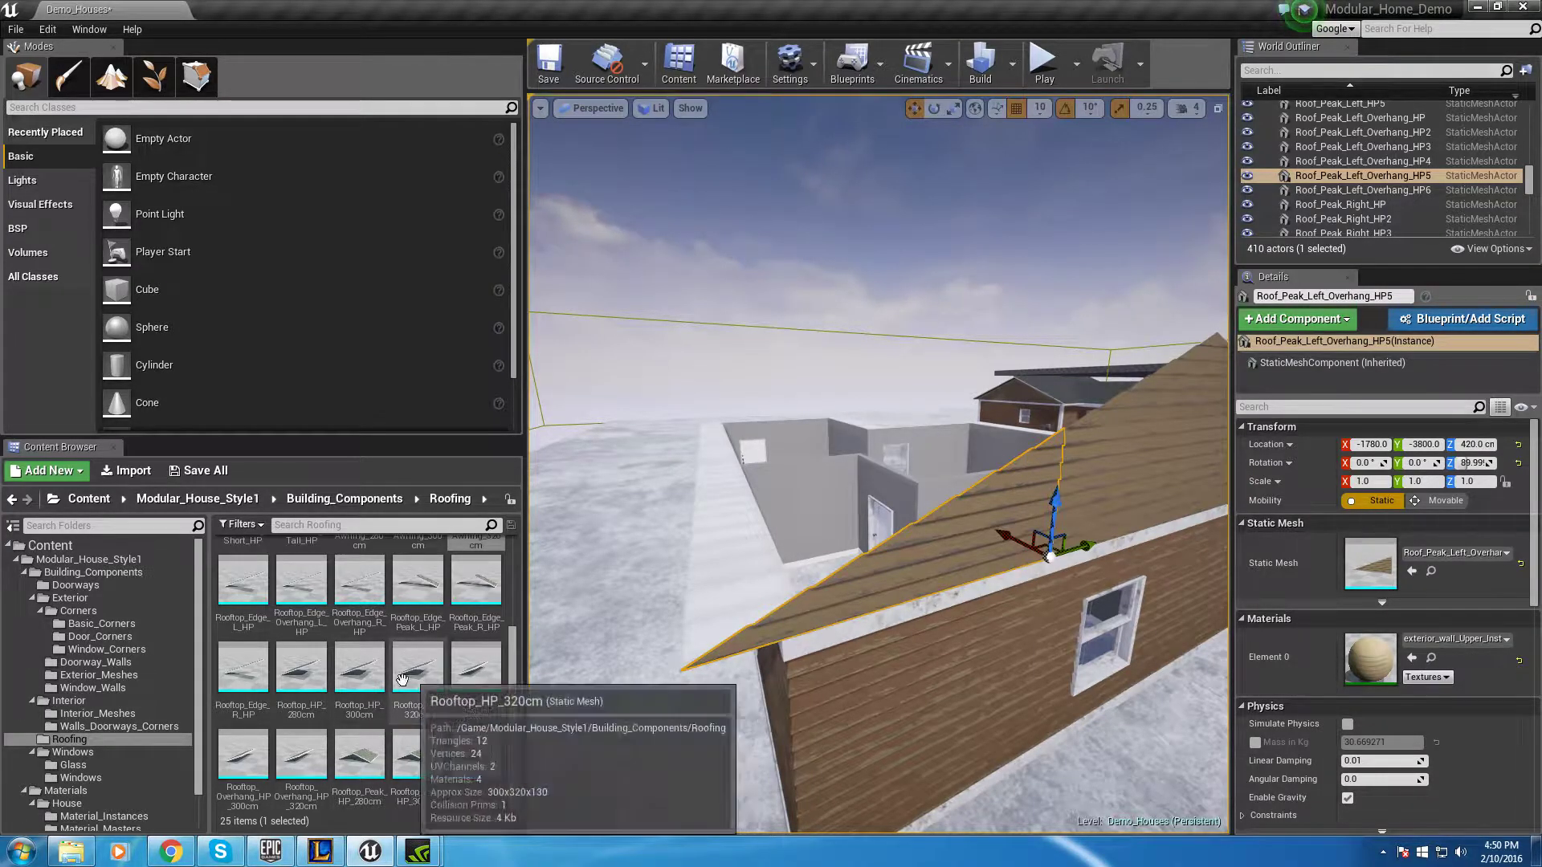
click(365, 594)
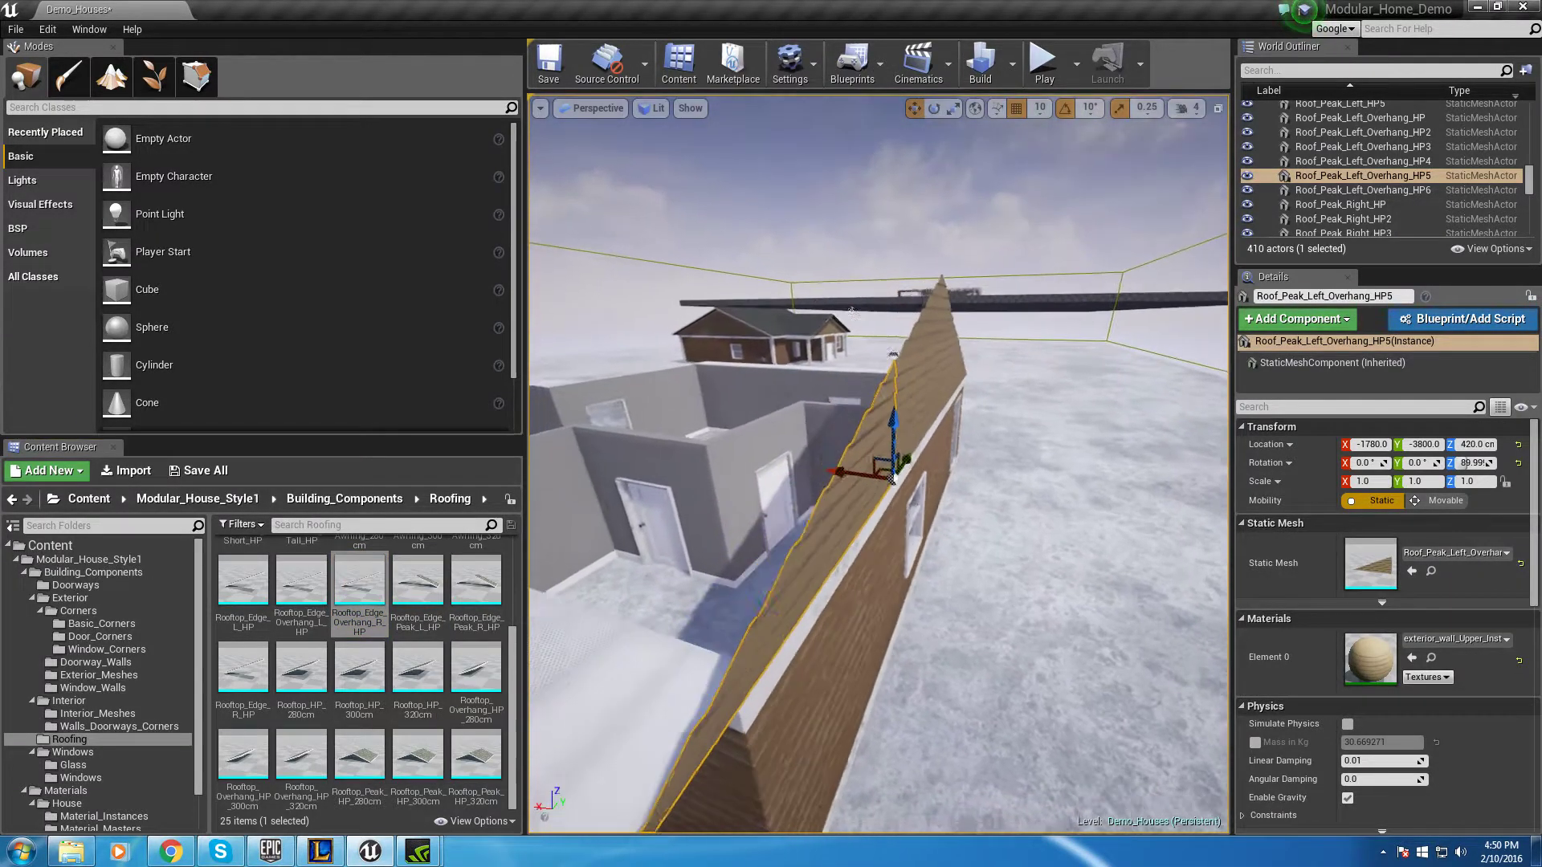
drag(359, 582, 813, 649)
right_drag(858, 708, 779, 569)
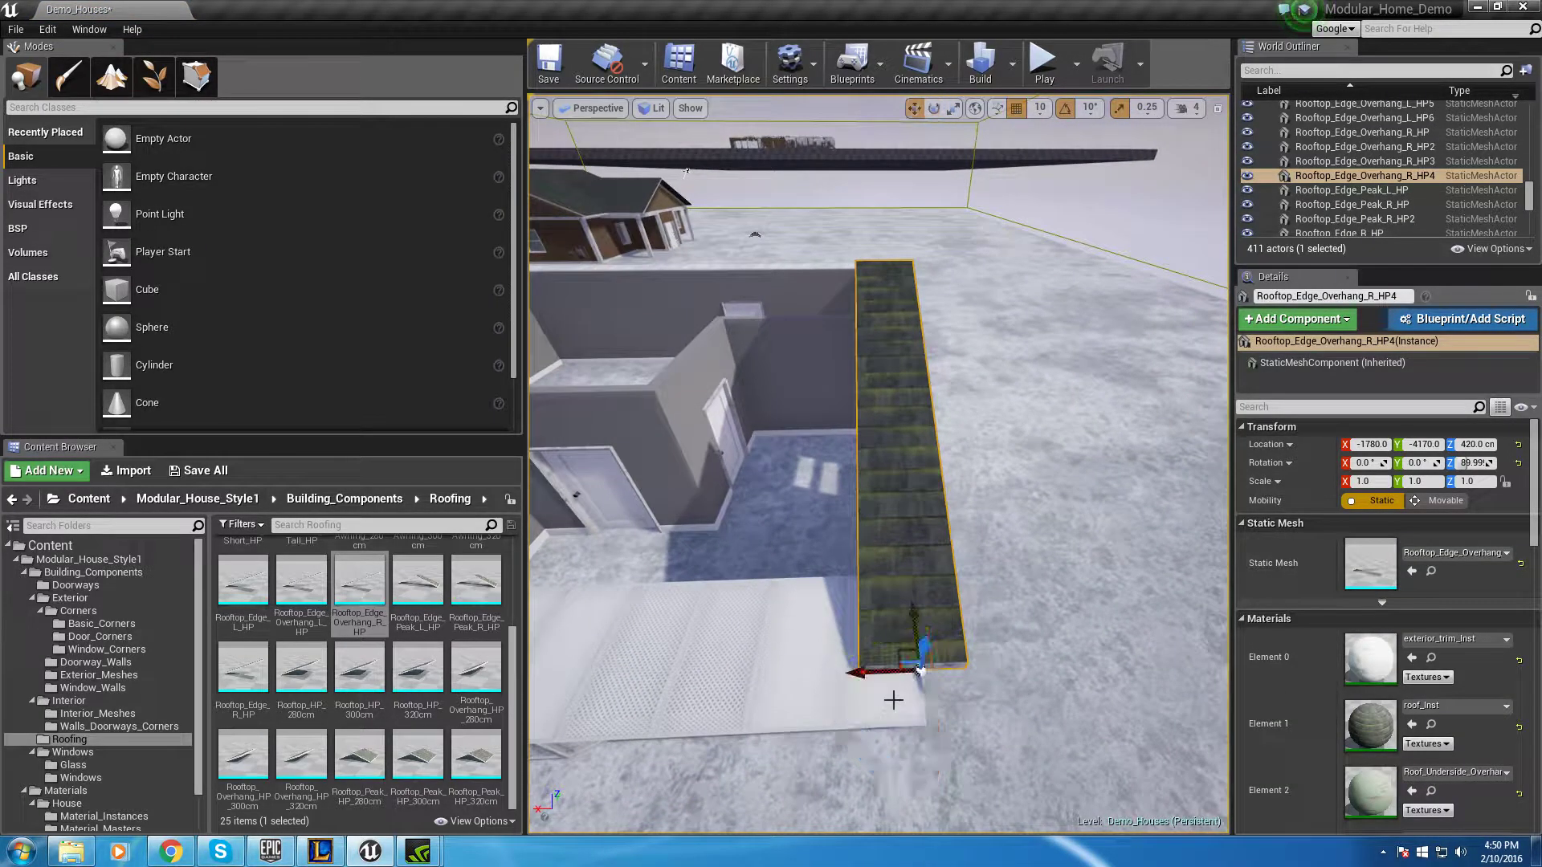
Move the edge overhang piece over the gable's lower slope and check its fit against the awning and peak pieces from below
drag(954, 697, 966, 697)
right_drag(966, 697, 956, 610)
right_drag(689, 406, 712, 578)
click(692, 463)
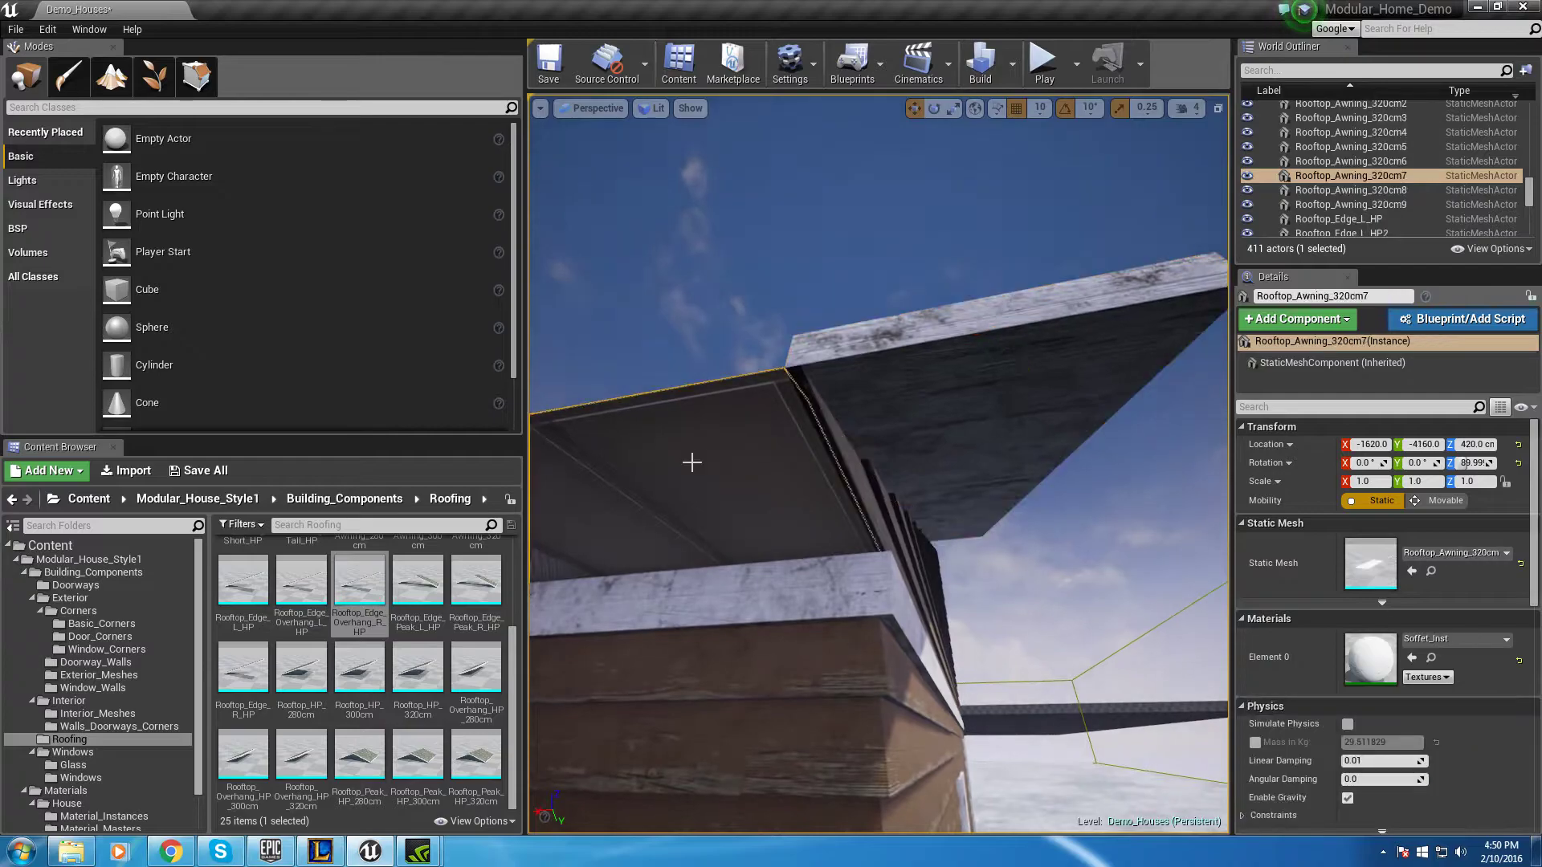
click(816, 385)
click(835, 523)
right_drag(836, 523, 1044, 90)
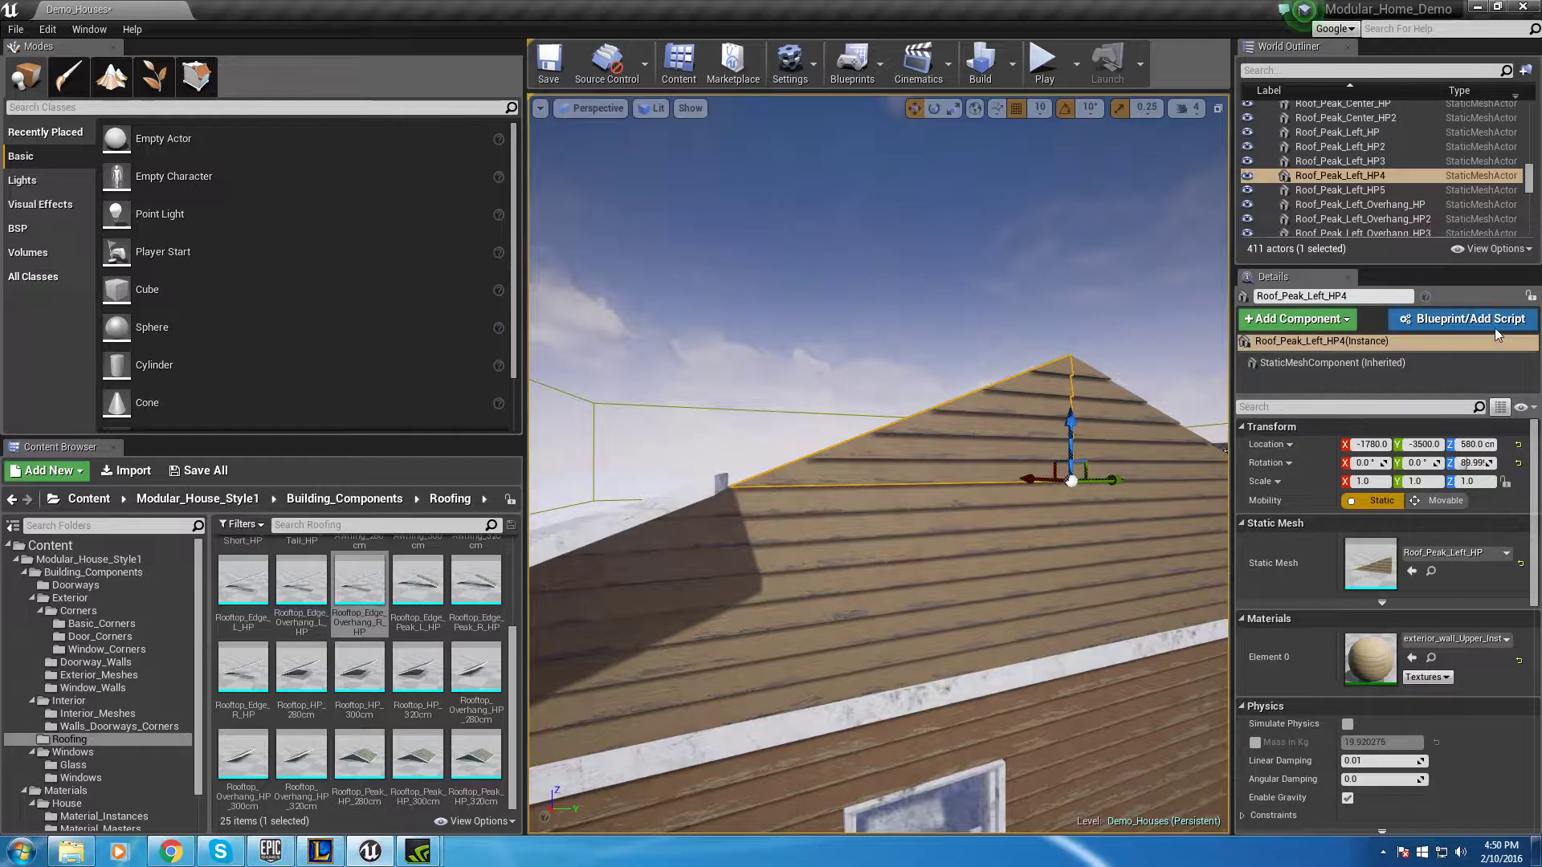
key(f)
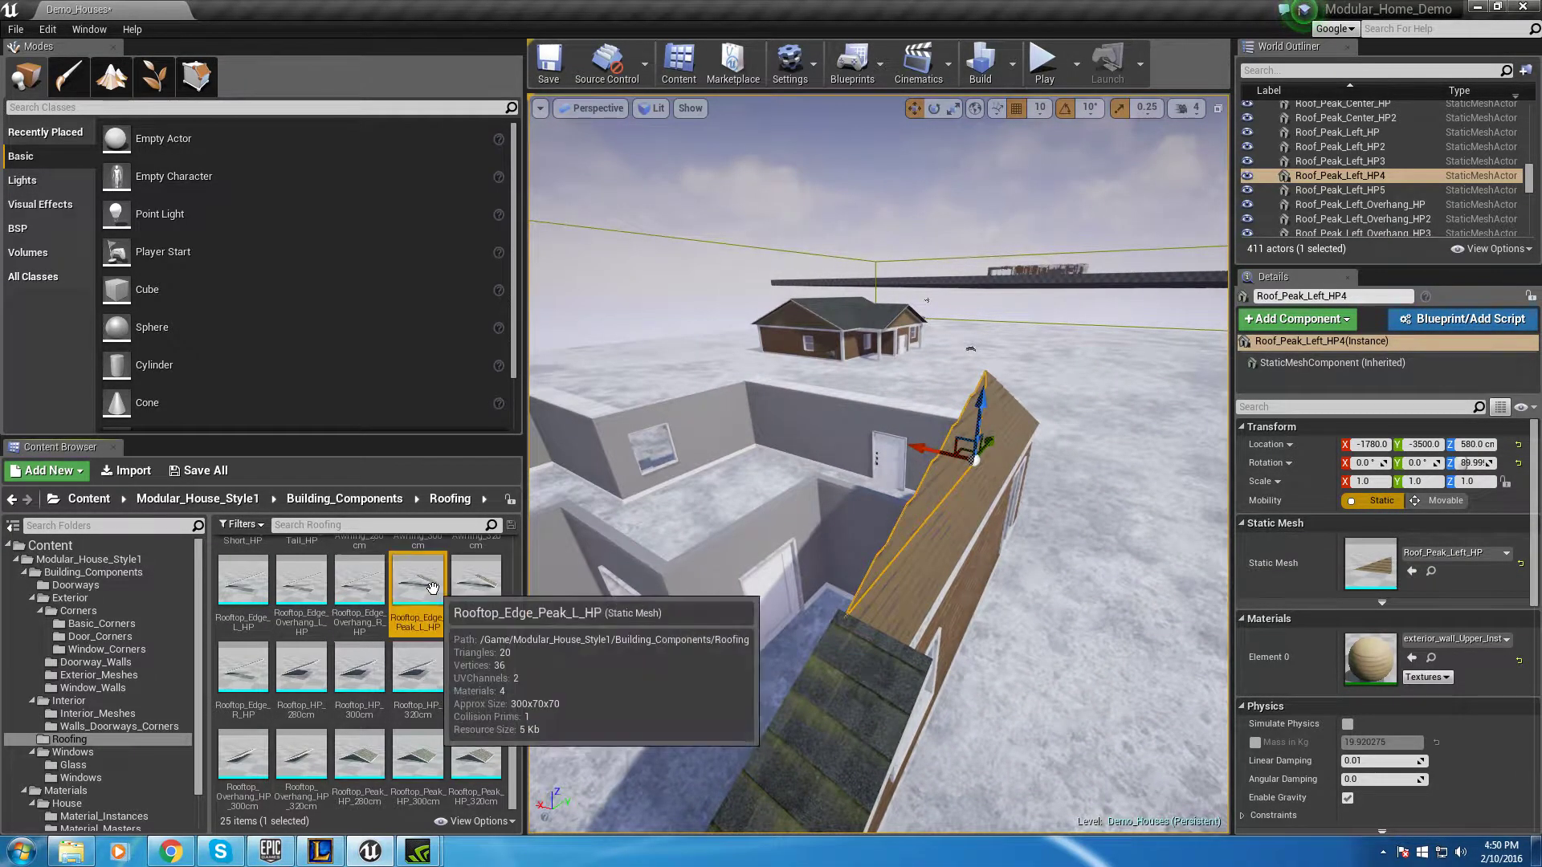
drag(502, 604, 905, 571)
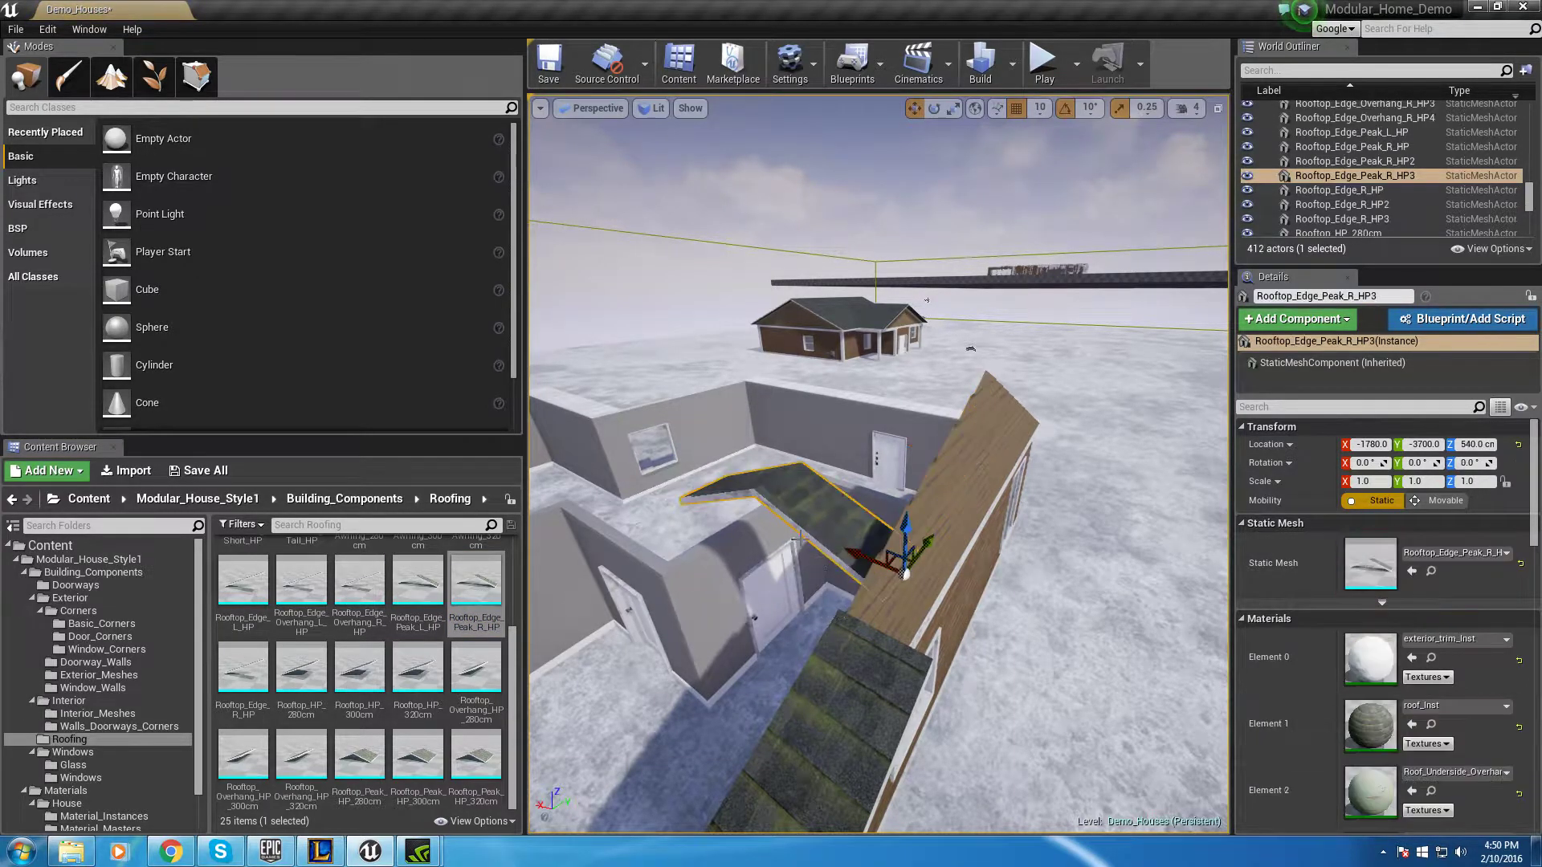
key(Delete)
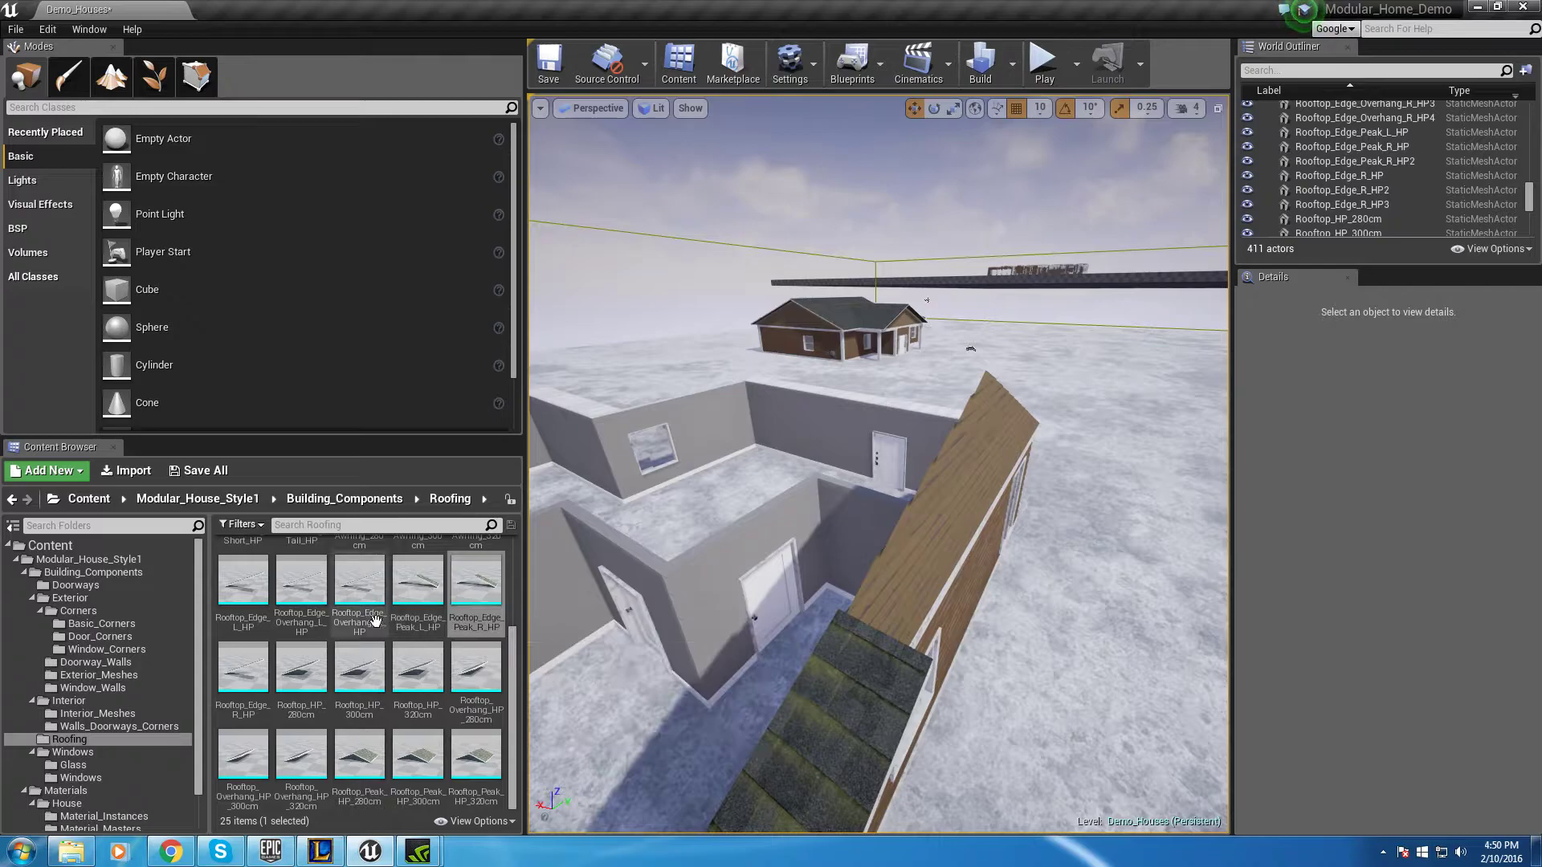
Place a Rooftop_Edge_R_HP mesh on the gable above the edge overhang piece and rotate it 90° to follow the slope
scroll(388, 639, up, 1)
click(301, 614)
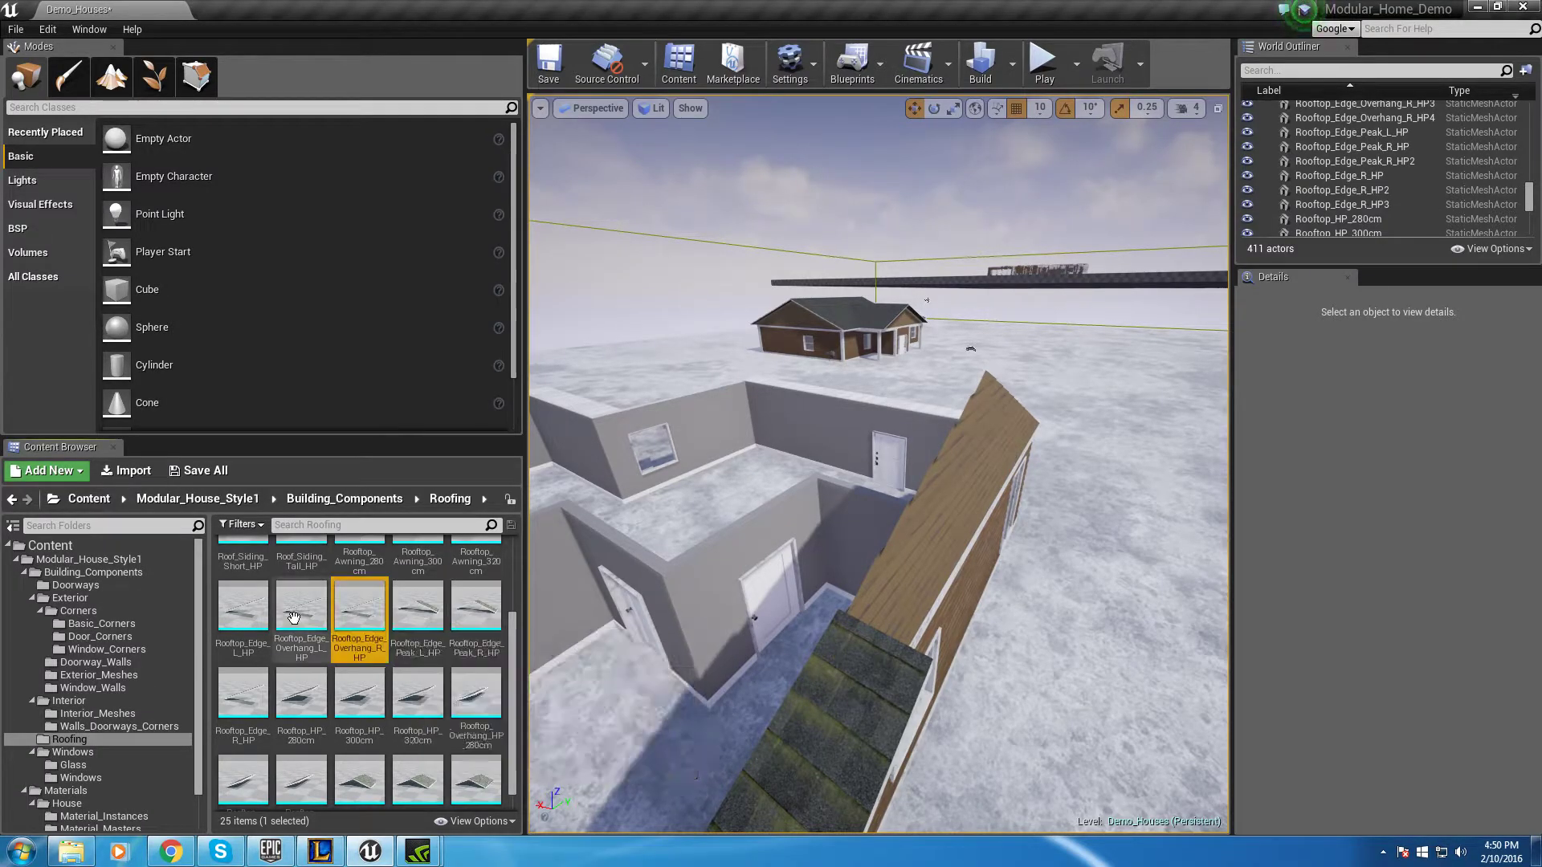
click(249, 620)
scroll(445, 636, up, 1)
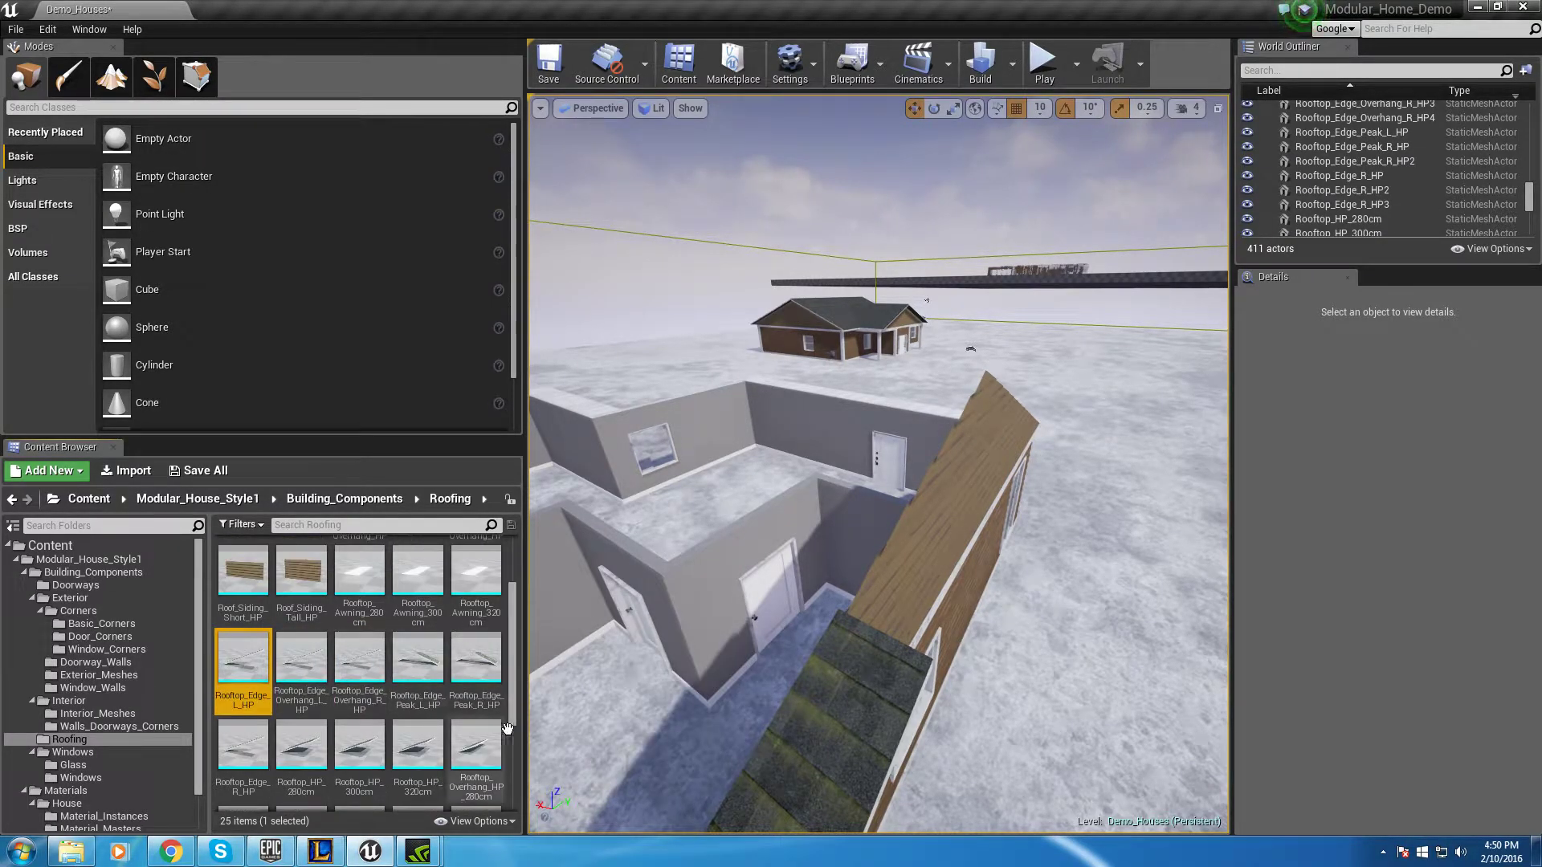
click(418, 663)
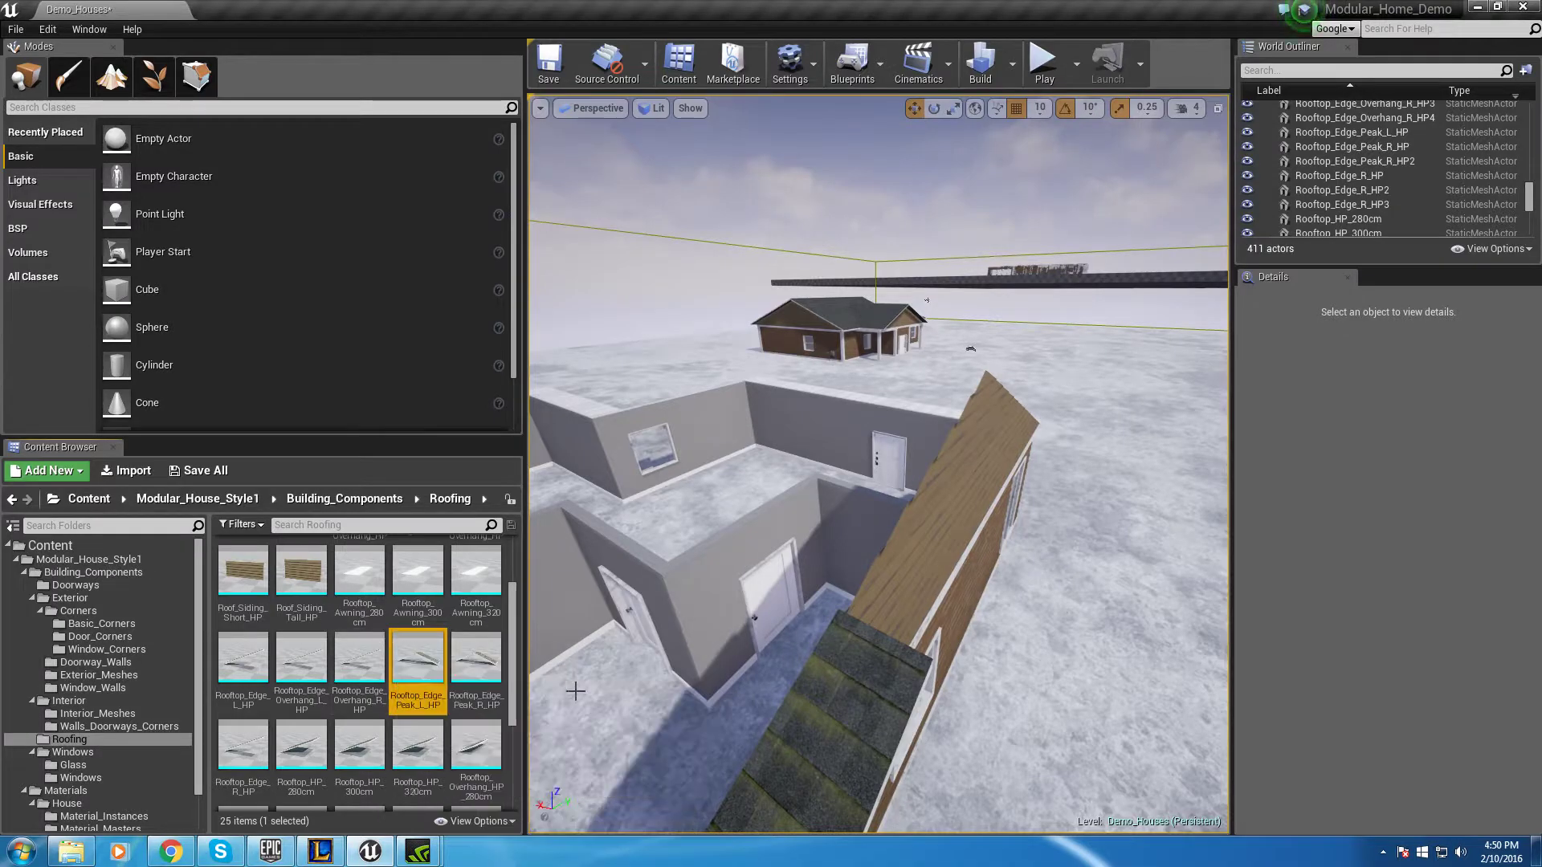
drag(242, 743, 877, 644)
key(e)
drag(893, 744, 763, 740)
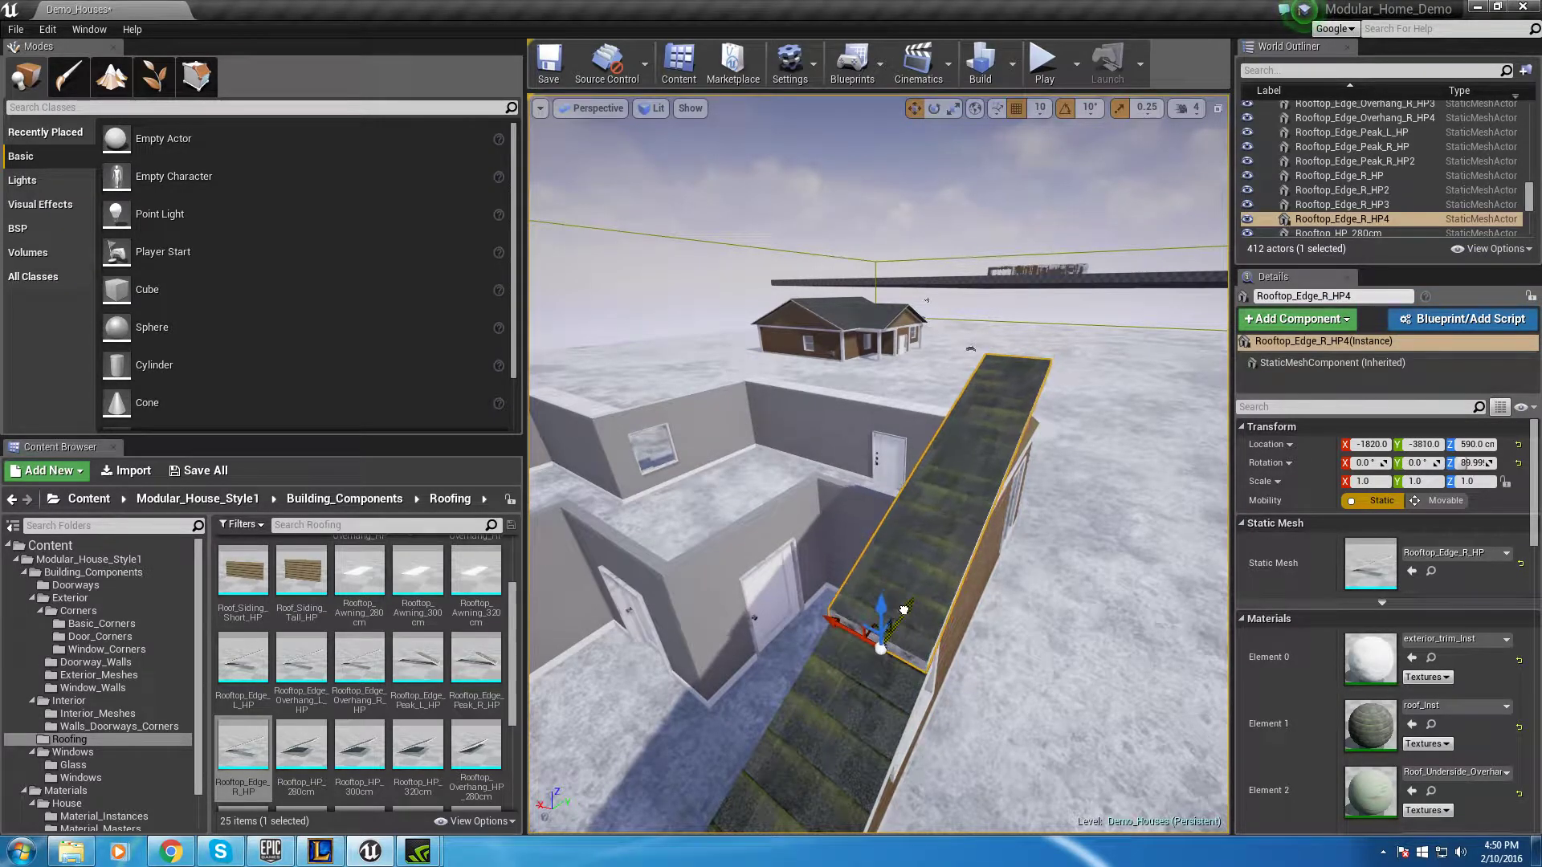
Move the upper roof edge piece to X -1820, Y -3800, Z 580 so it continues the edge overhang piece up to the ridge
drag(909, 612, 860, 576)
key(f)
right_drag(860, 576, 819, 513)
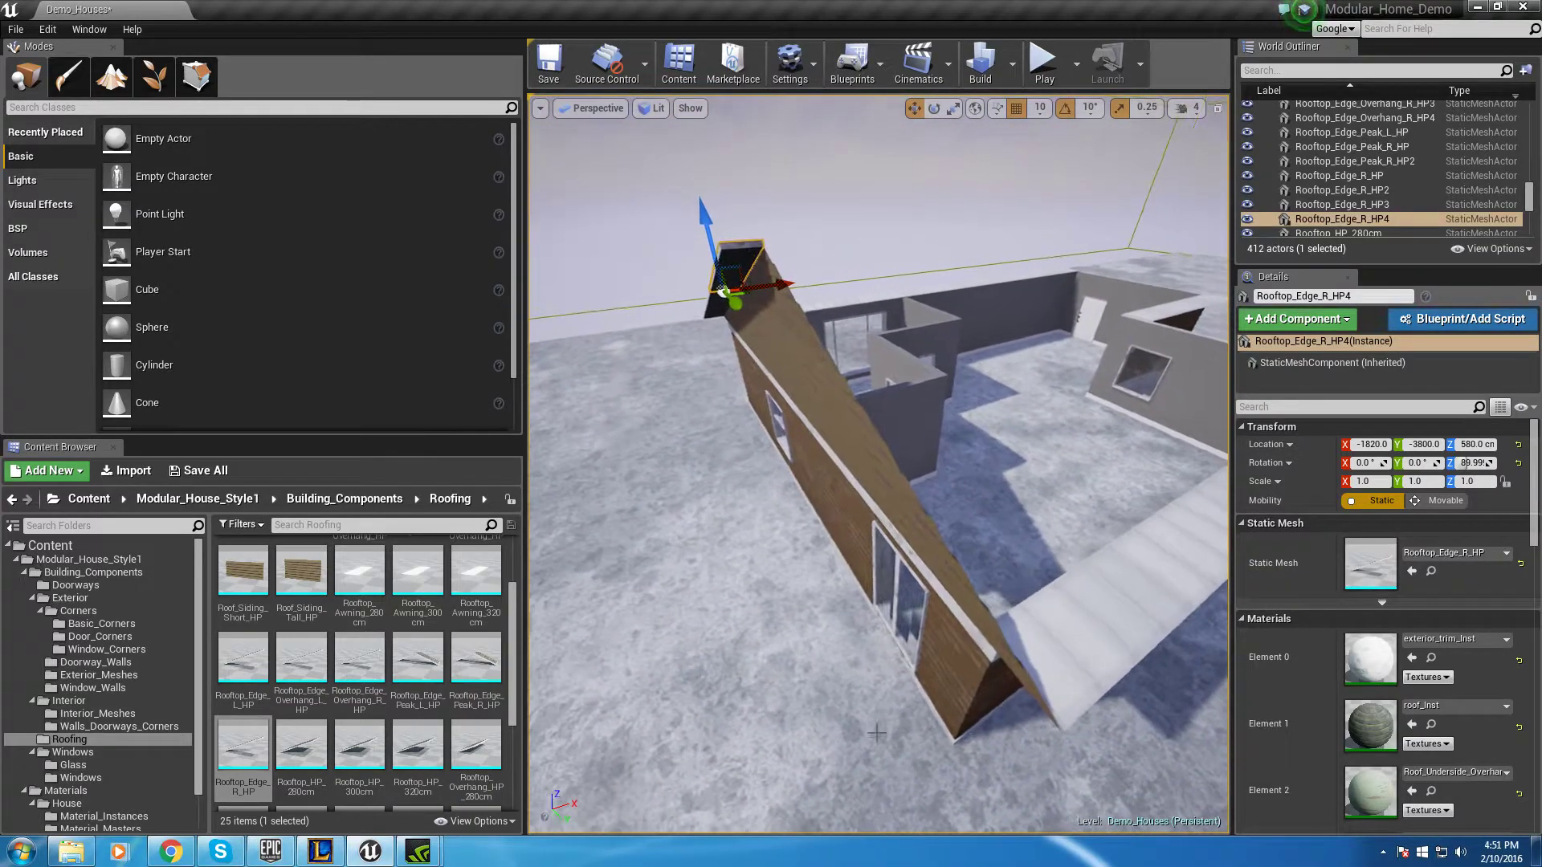
right_drag(872, 708, 863, 683)
right_drag(610, 539, 601, 537)
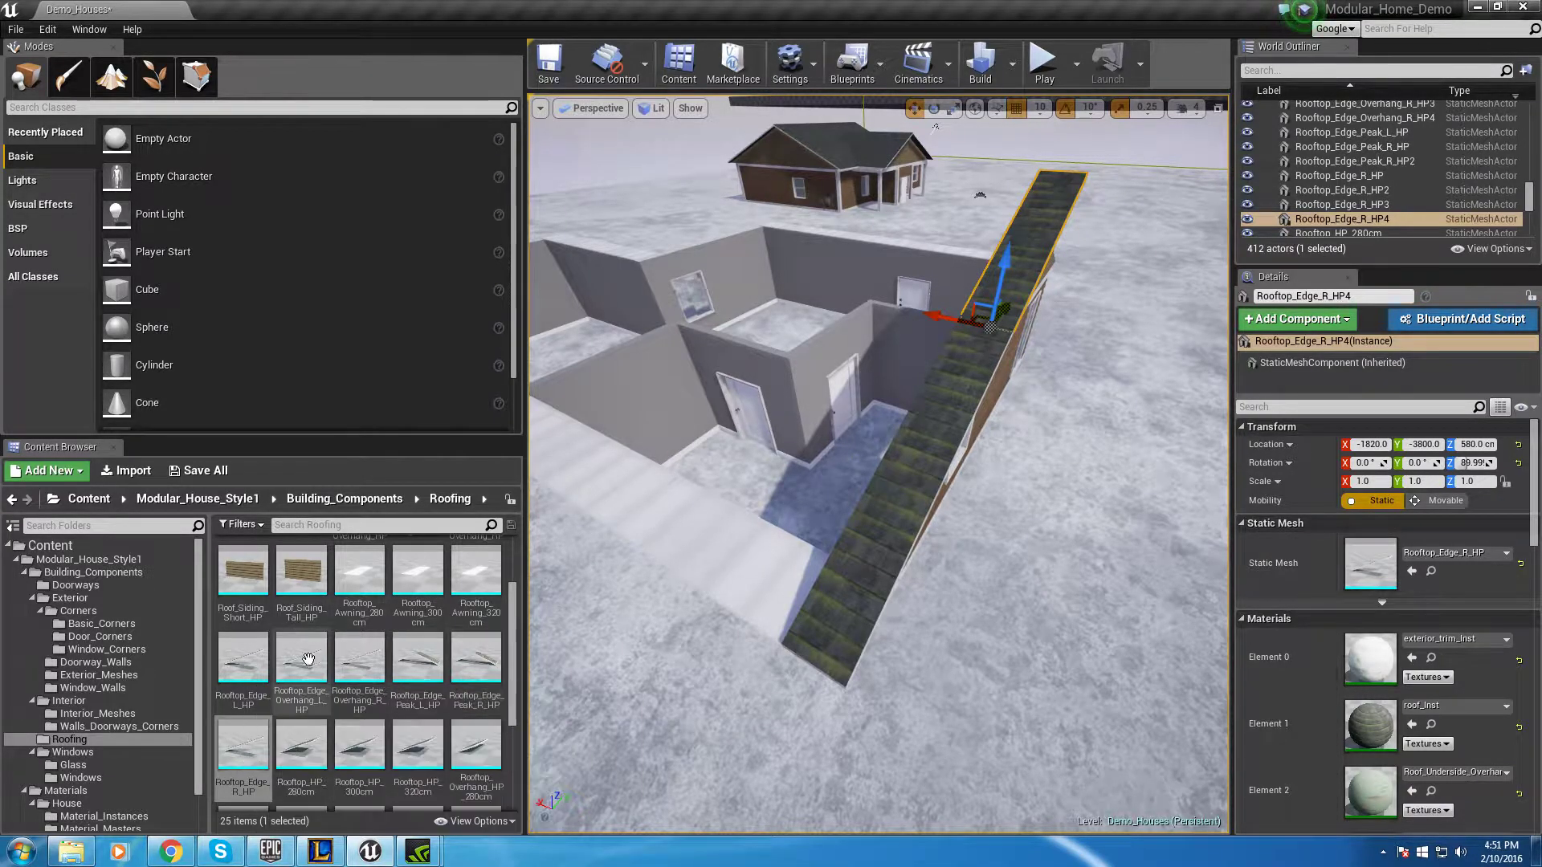
Examine how the edge overhang and upper roof edge pieces meet on the gable, and inspect the bare opposite slope
right_drag(853, 500, 877, 522)
right_drag(939, 447, 962, 464)
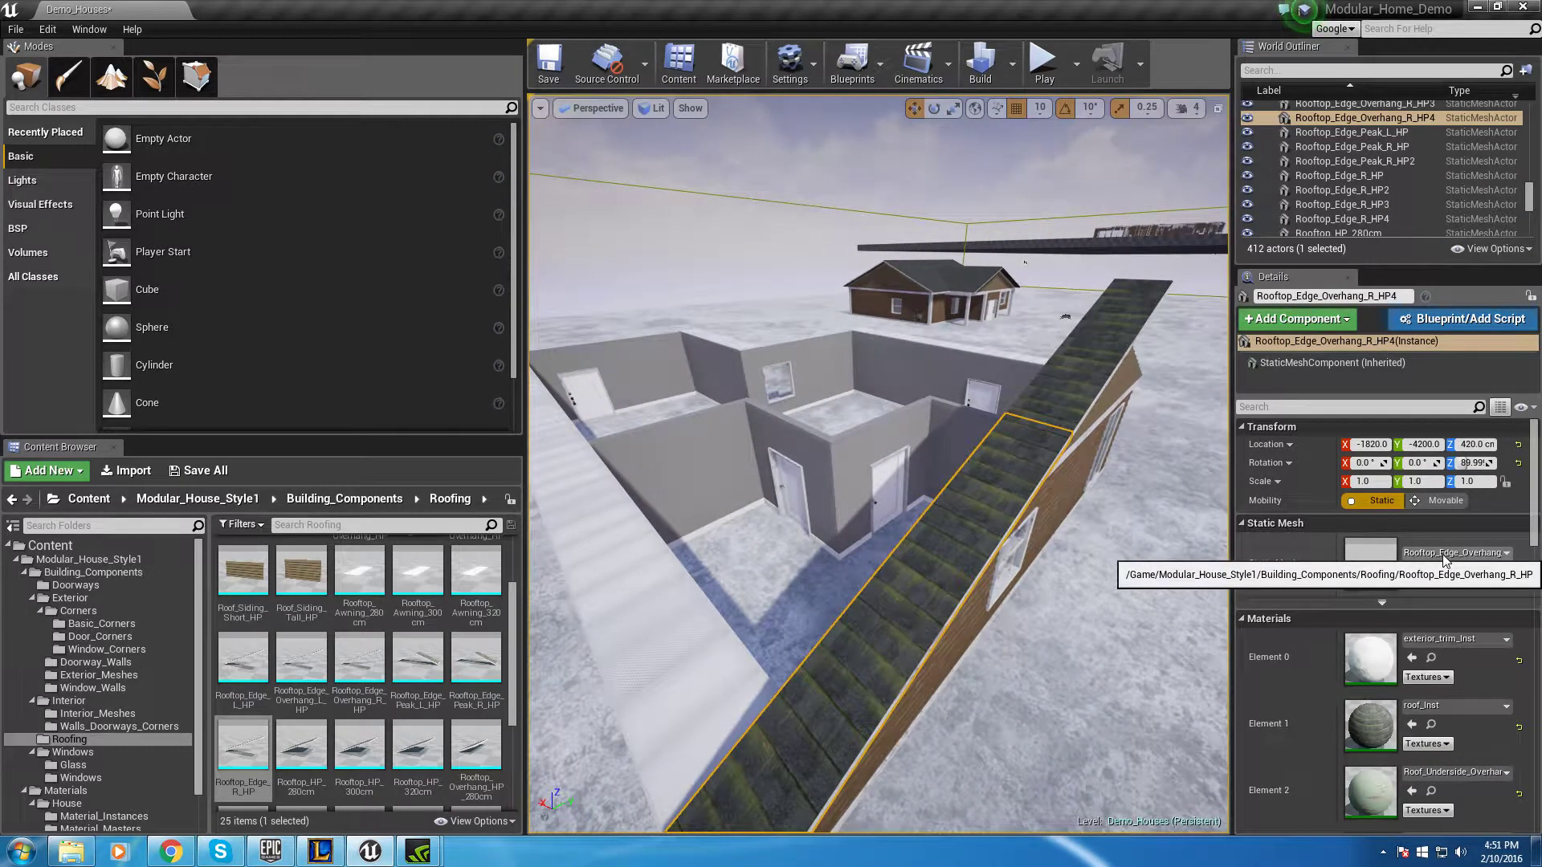
right_drag(858, 674, 899, 542)
click(903, 537)
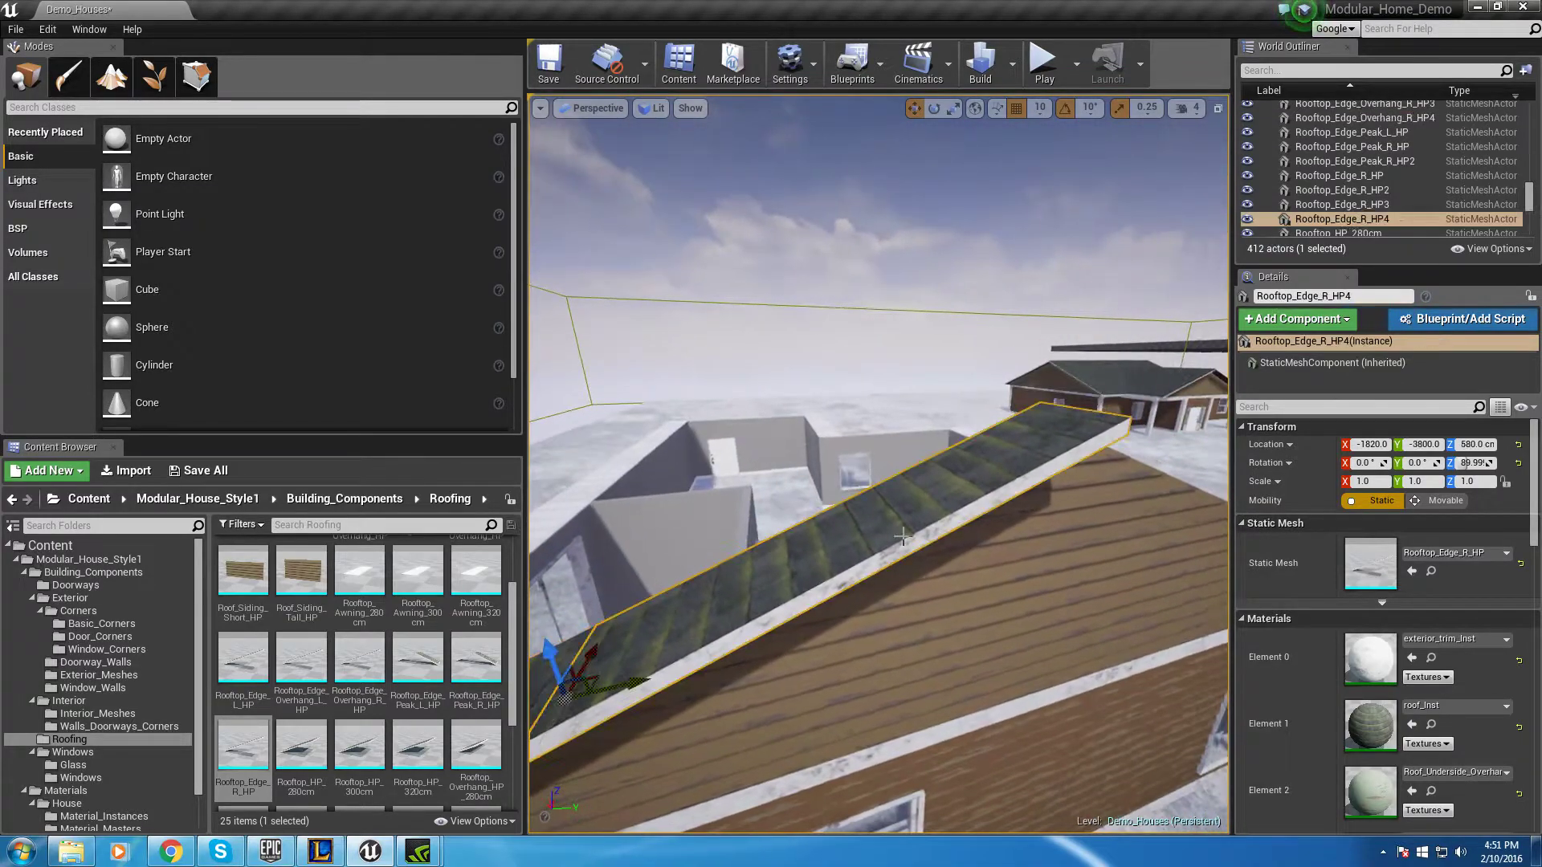
right_drag(845, 632, 991, 494)
click(936, 526)
ctrl+click(1005, 522)
right_drag(900, 401, 944, 389)
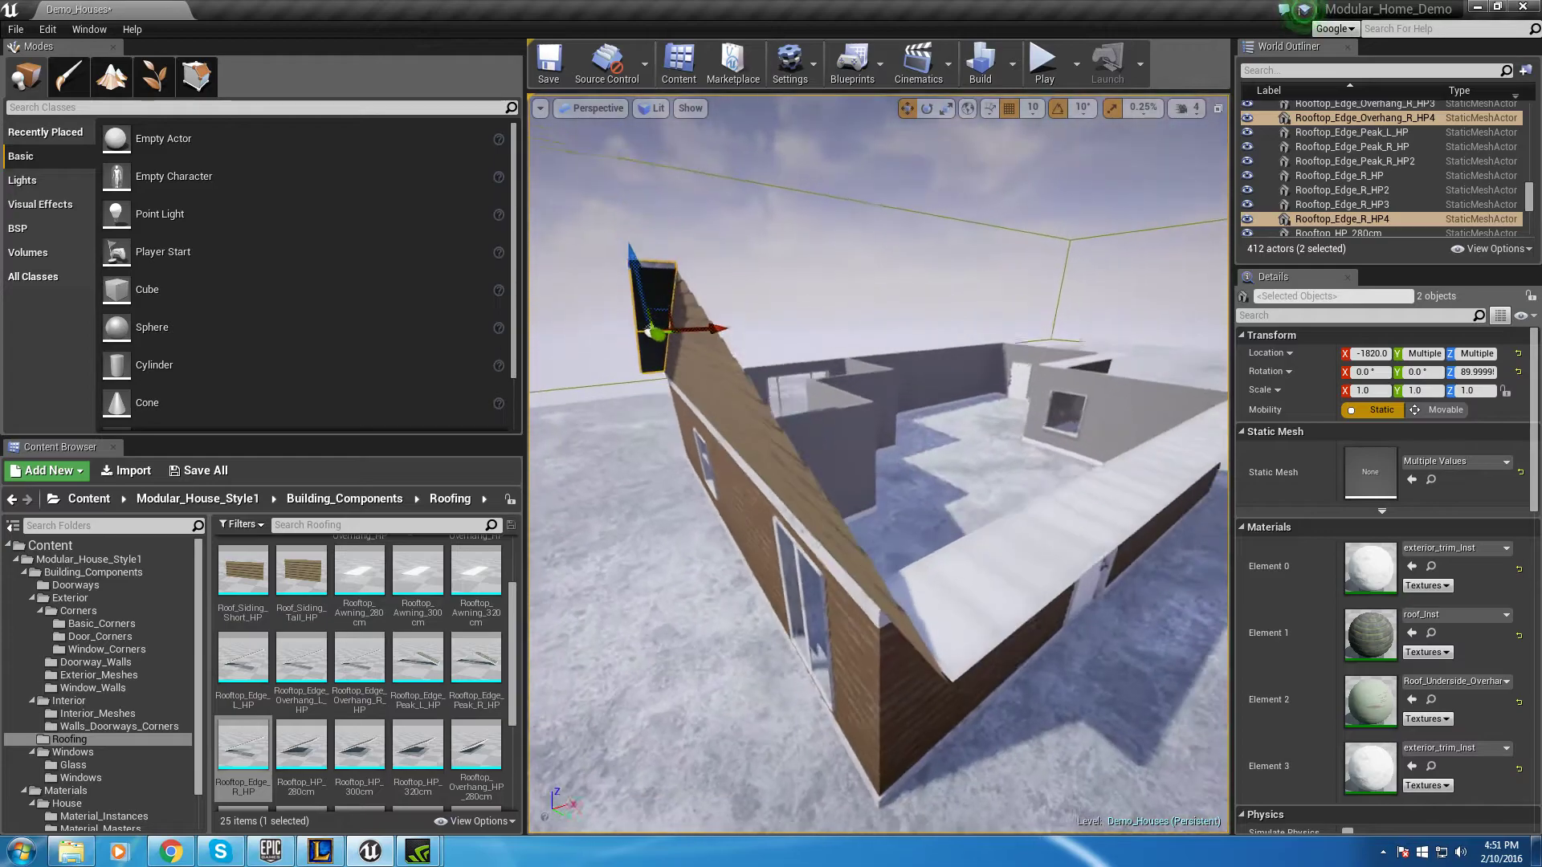
right_drag(697, 485, 700, 483)
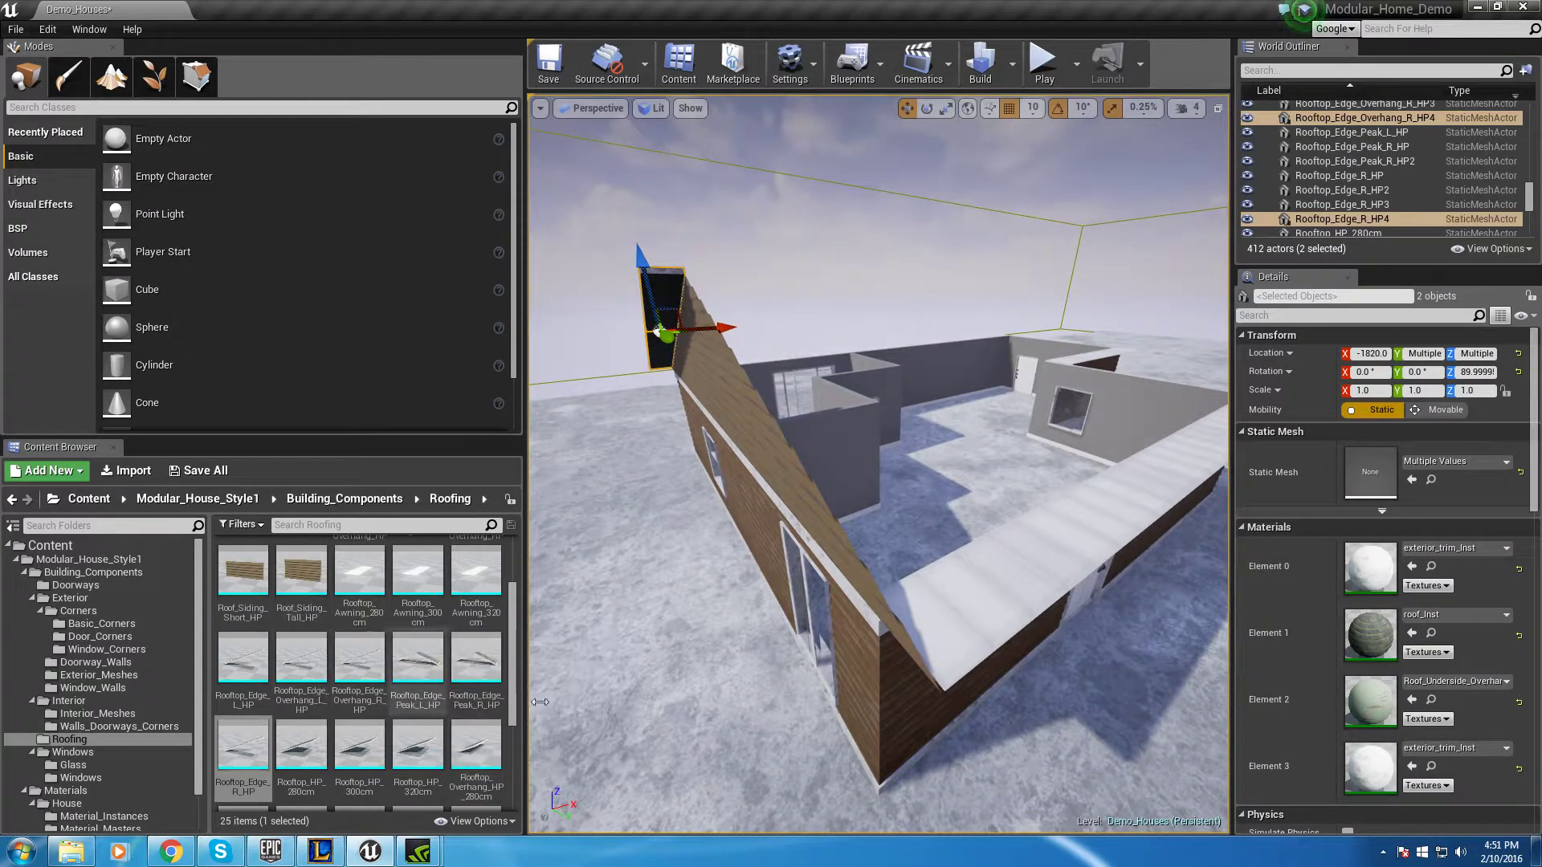
Place a Rooftop_Edge_Overhang_L_HP mesh on the gable's bare lower slope, rotated -90°, at X -1820, Y -2800, Z 420
drag(311, 675, 887, 700)
key(e)
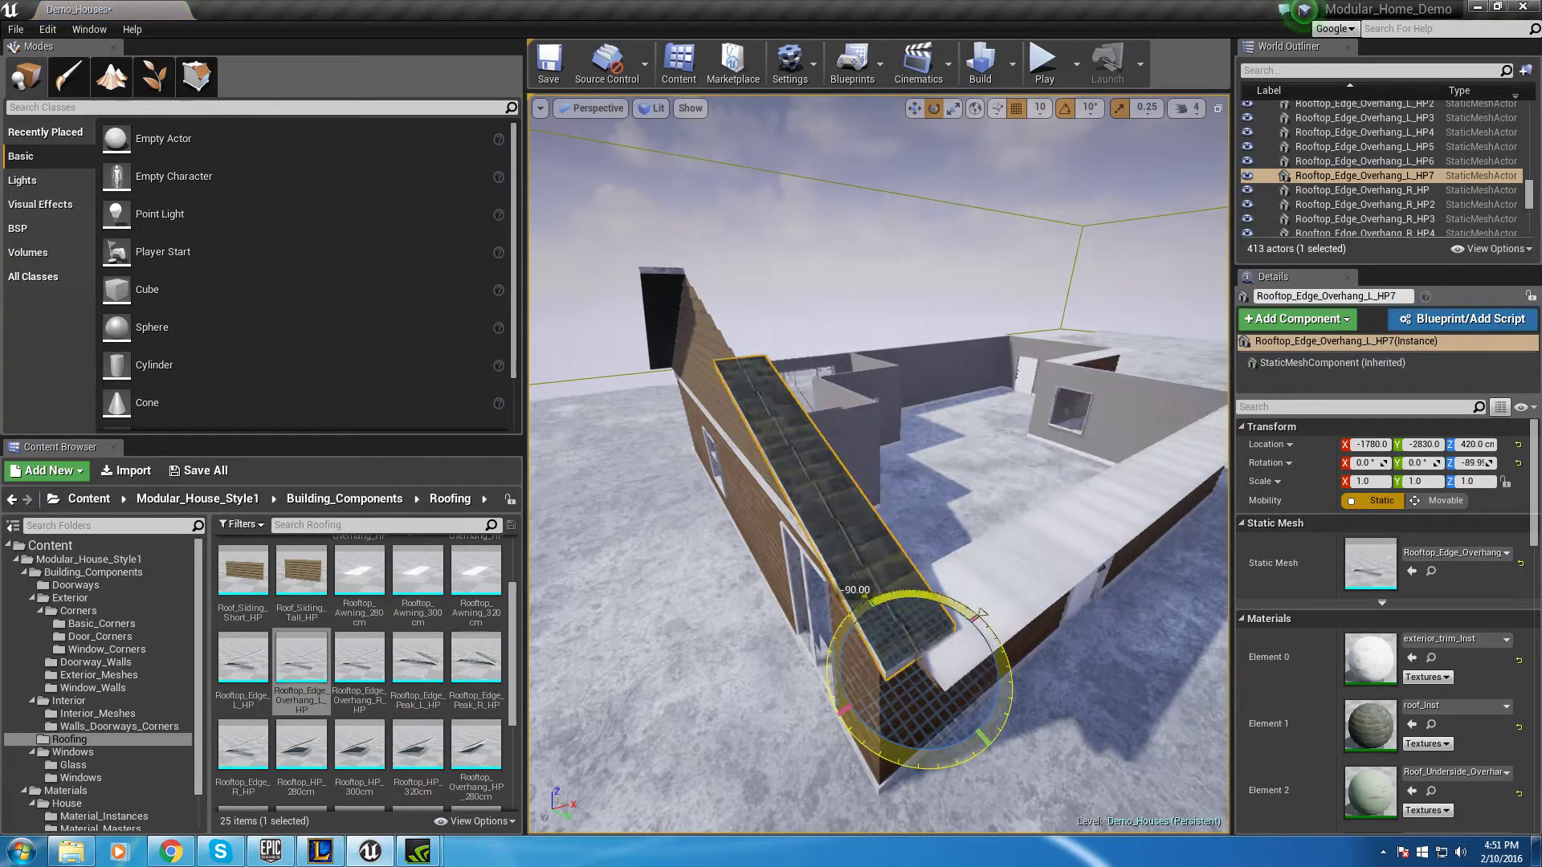
alt+drag(730, 612, 733, 630)
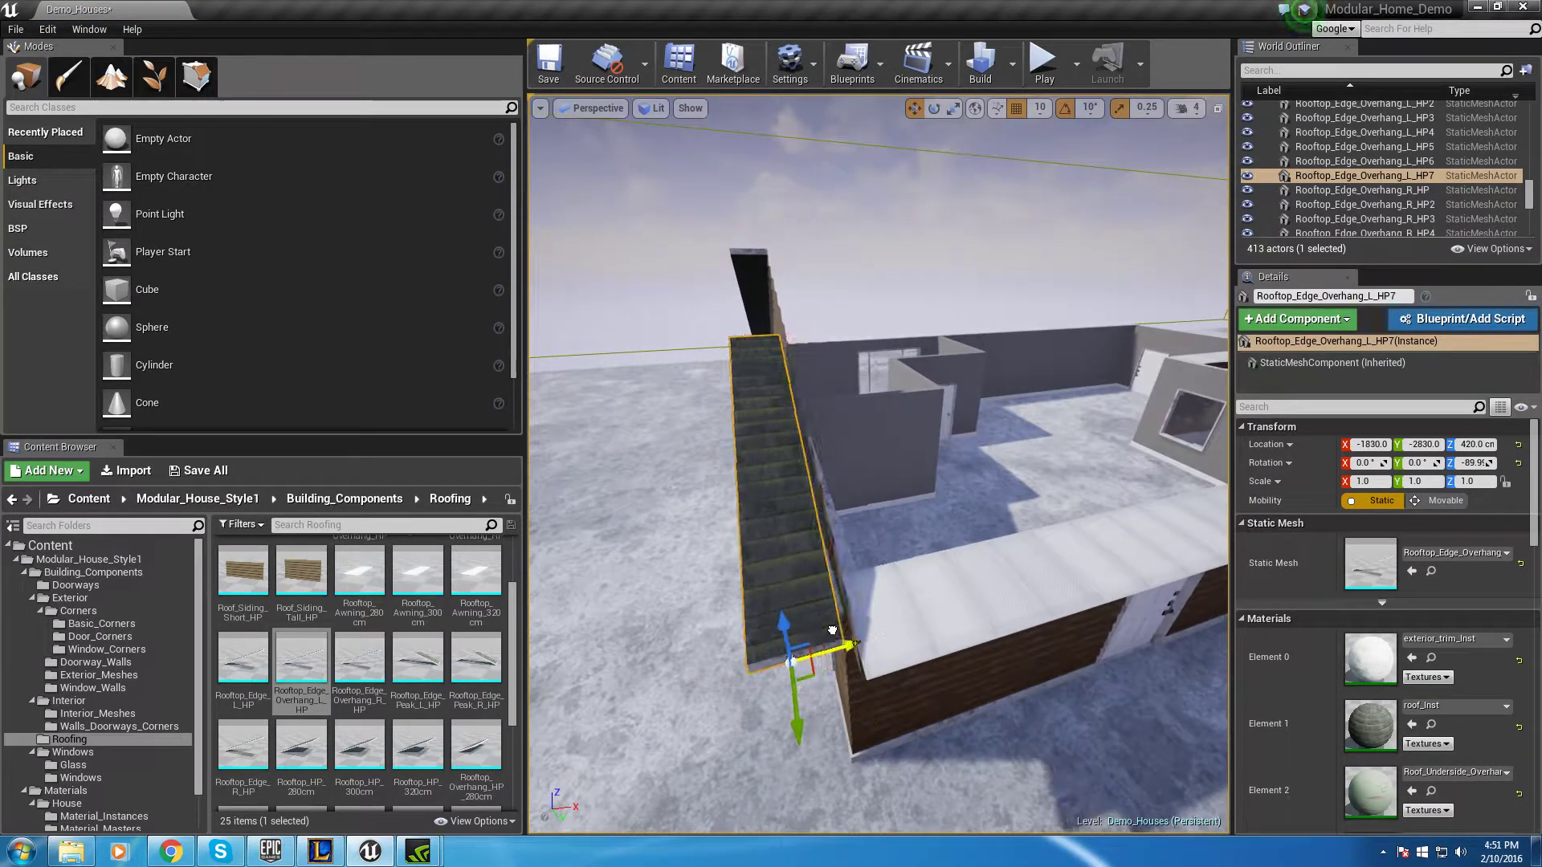
right_drag(808, 710, 829, 594)
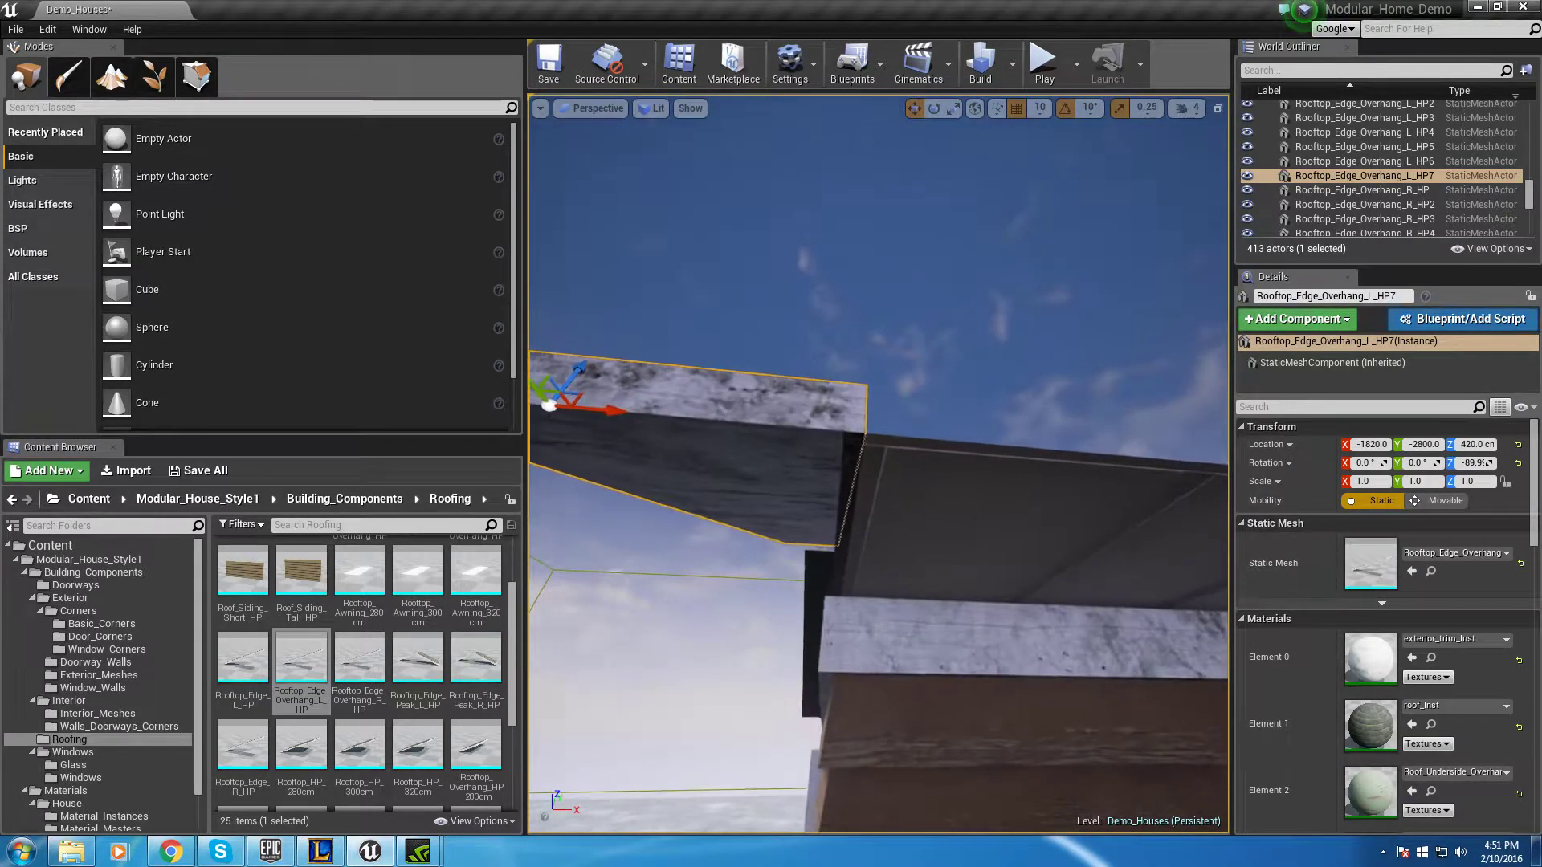
click(893, 462)
right_drag(825, 396, 775, 422)
Place a Rooftop_Edge_L_HP mesh above the left edge overhang, rotated -90°, at X -1820, Y -3200, Z 580 to reach the ridge
drag(228, 701, 870, 599)
key(e)
drag(853, 697, 924, 683)
key(w)
right_drag(742, 633, 823, 612)
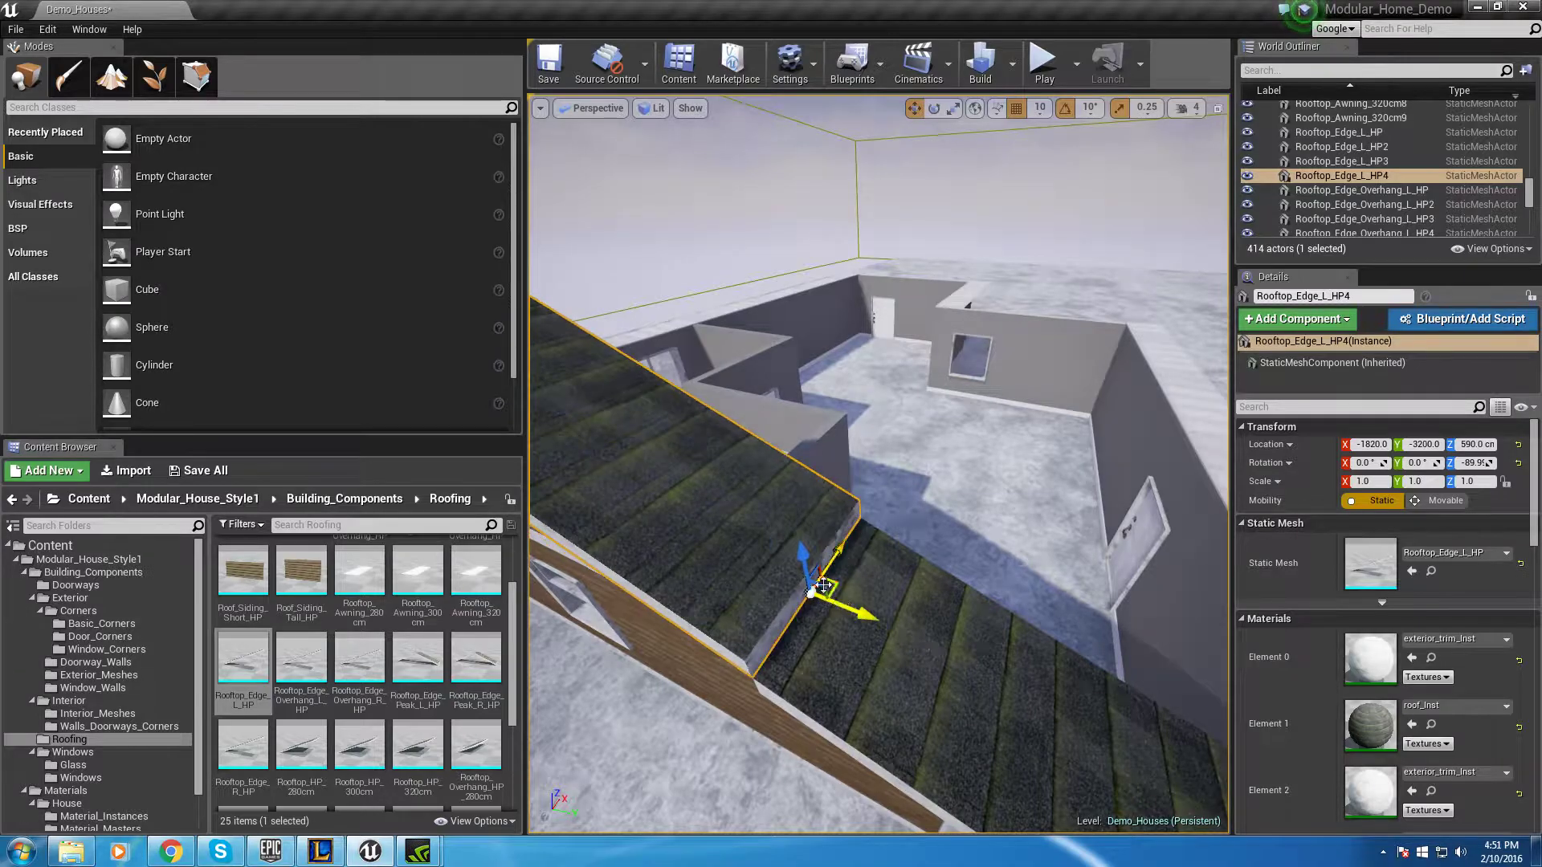
drag(803, 565, 804, 575)
right_drag(805, 575, 855, 493)
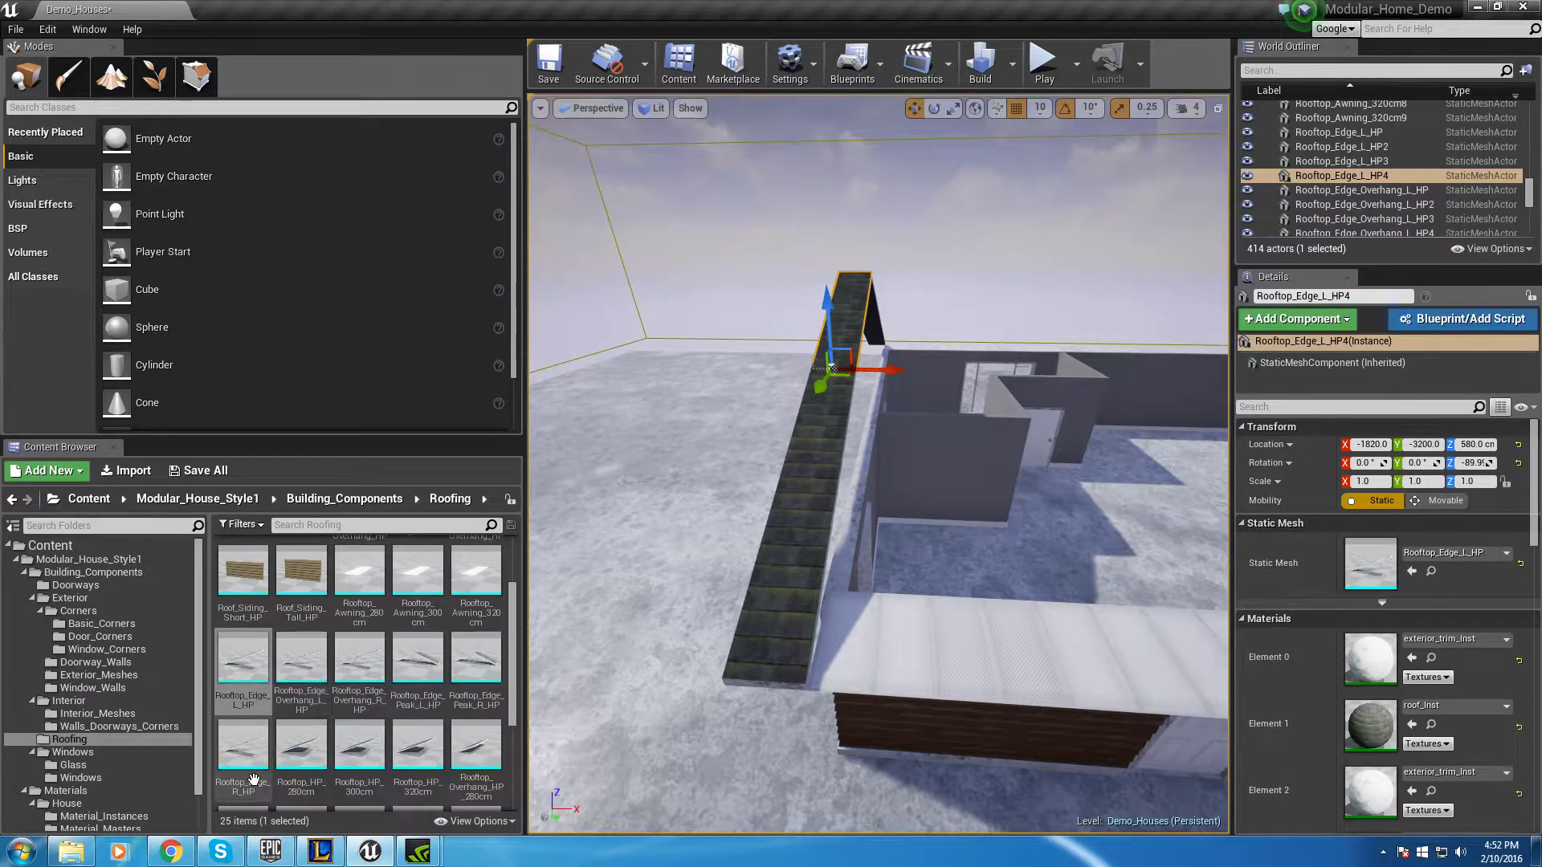
Place a Rooftop_Overhang_HP_320cm mesh over the first awning beside the gable edge, rotated -90°, at X -1620, Y -2800, Z 420
click(244, 747)
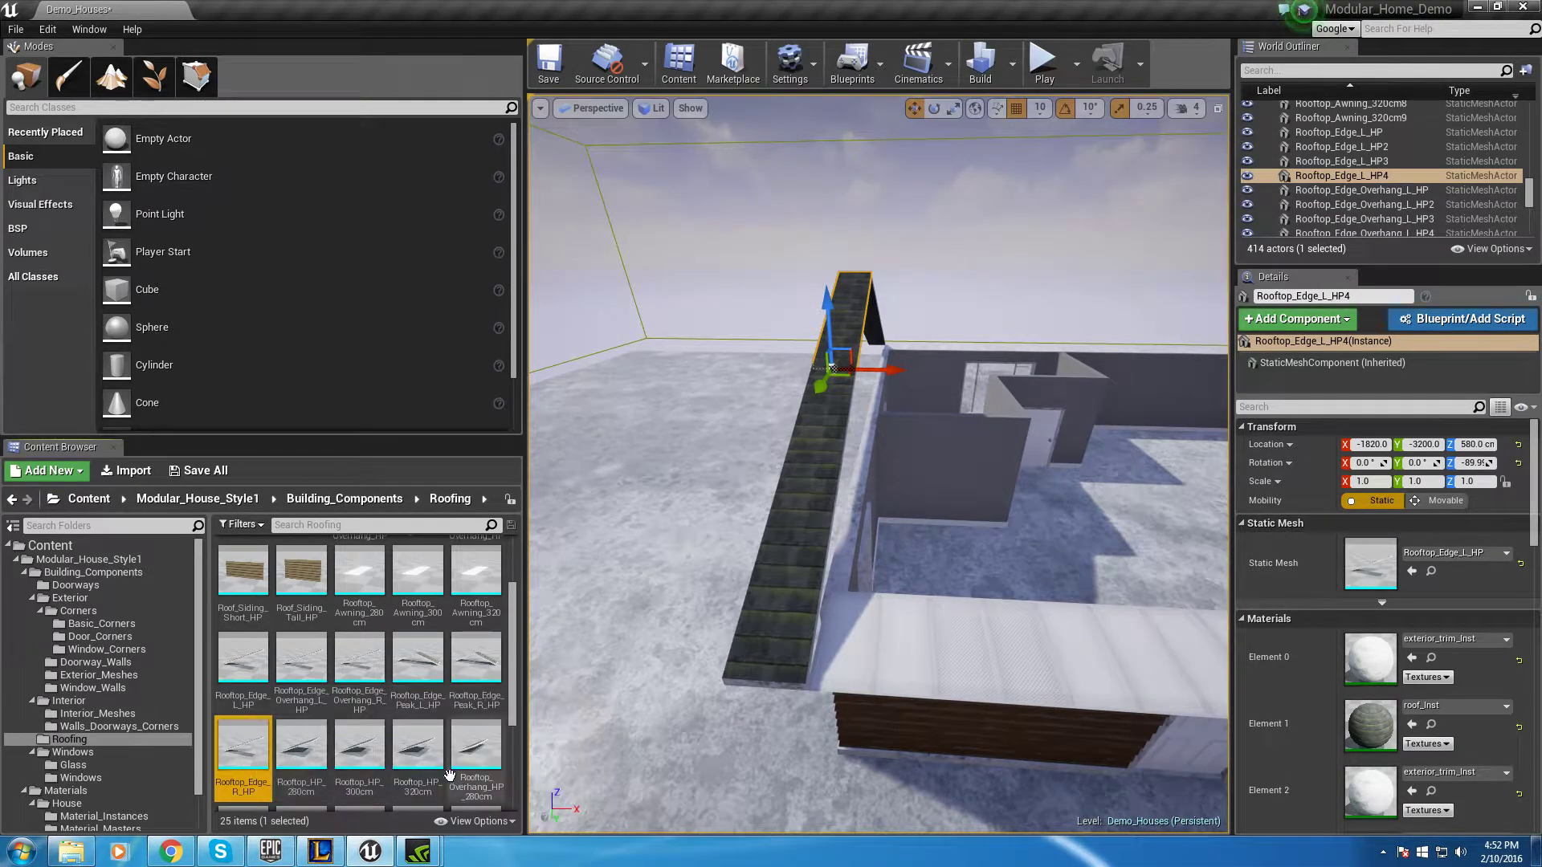
scroll(456, 771, down, 1)
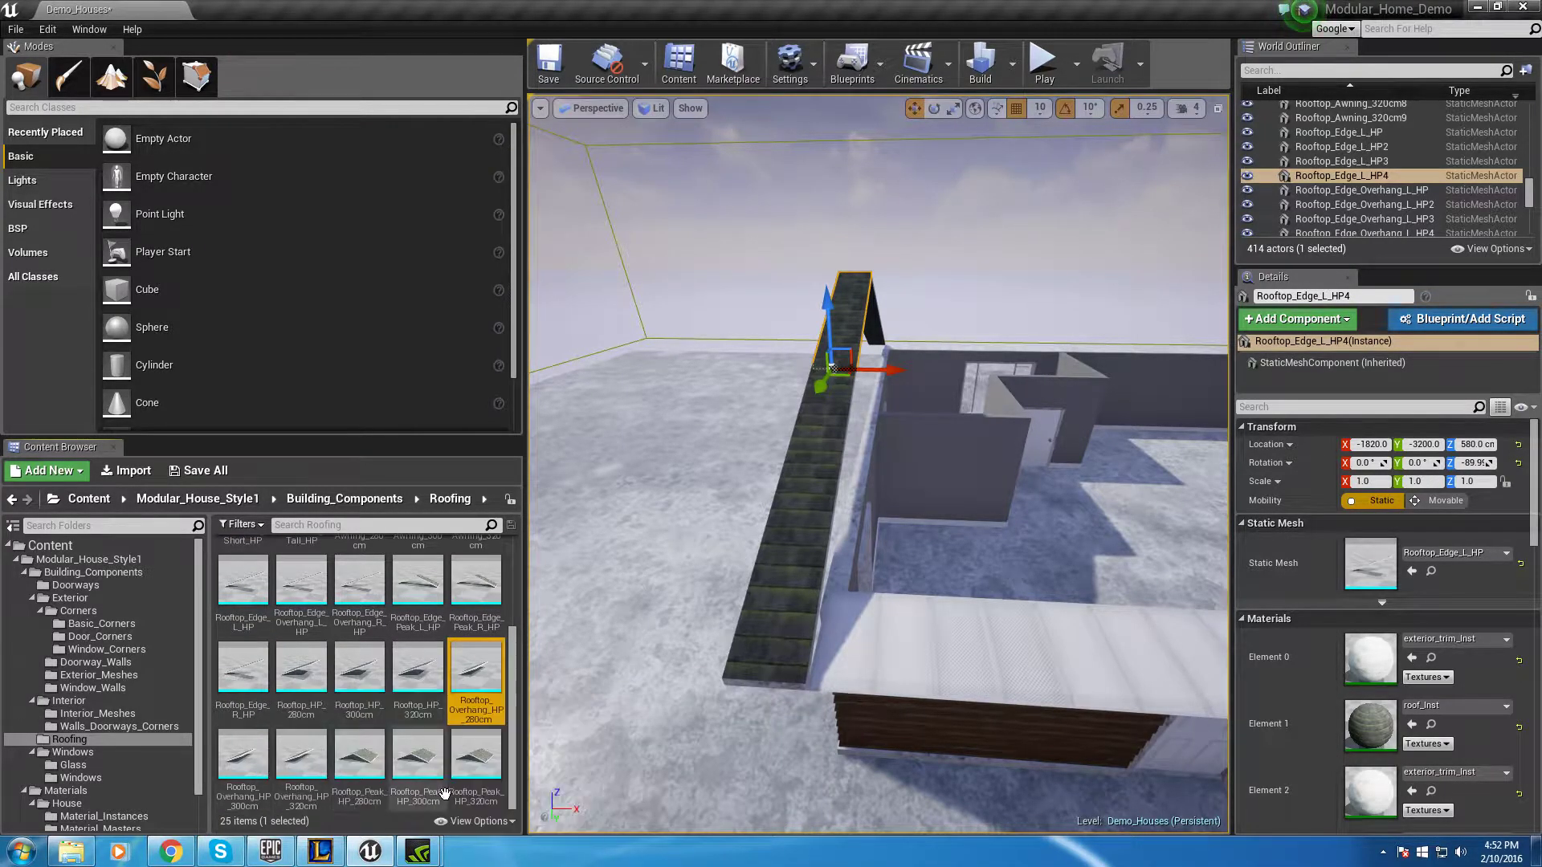
right_drag(629, 682, 771, 682)
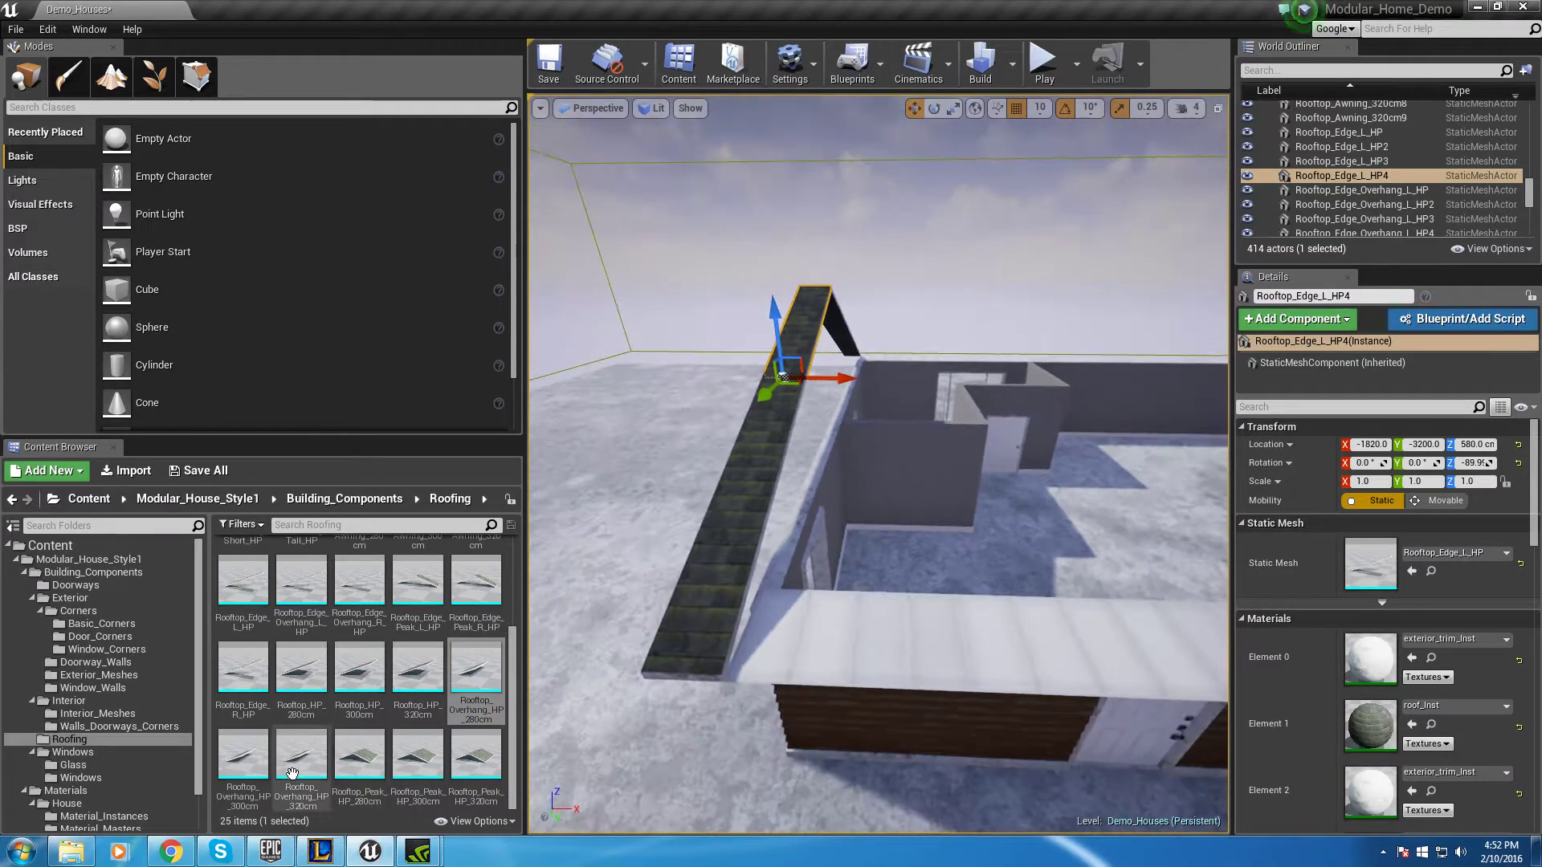
drag(301, 763, 946, 700)
right_drag(932, 698, 932, 642)
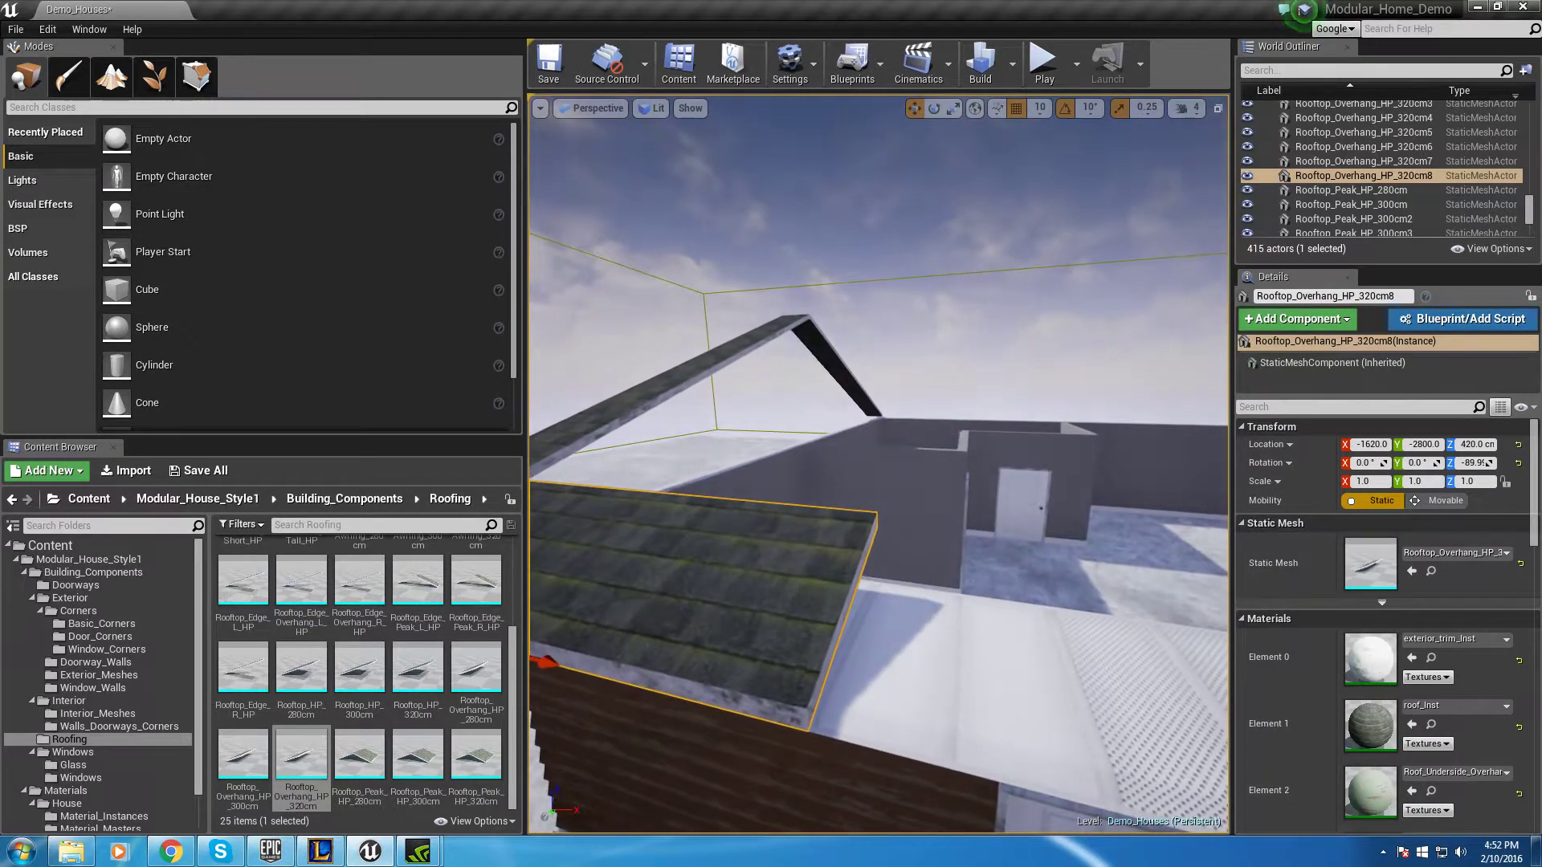
Inspect the awnings along the wall and compare their lengths and seams with the 320 cm overhang piece
click(1028, 595)
right_drag(1028, 594, 1028, 574)
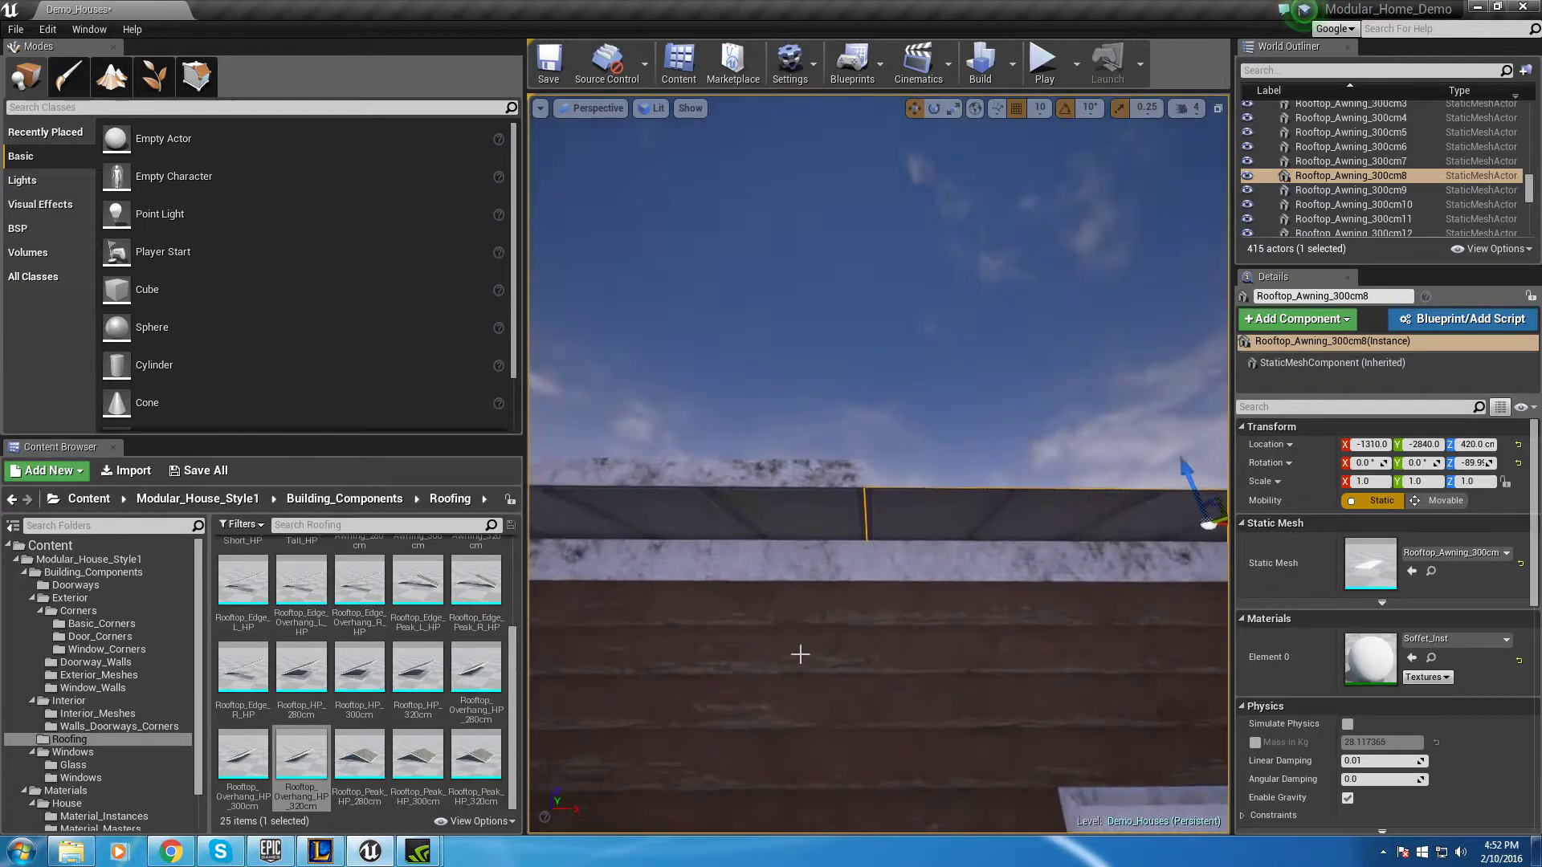
click(799, 674)
mouse_move(798, 674)
right_down()
mouse_move(779, 643)
mouse_move(772, 666)
right_up()
click(915, 666)
right_drag(916, 667, 915, 667)
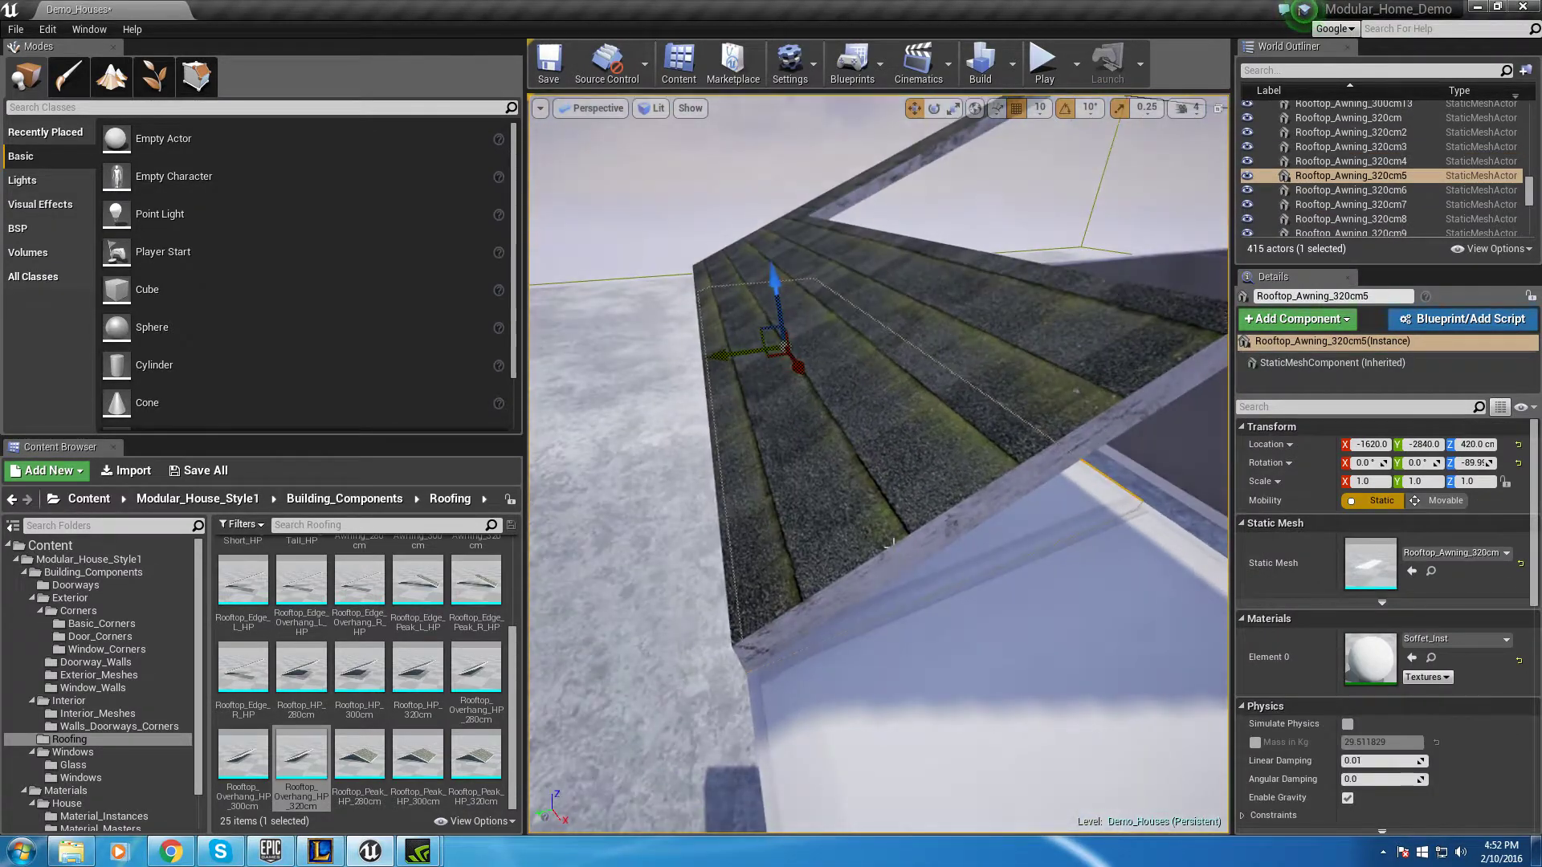
ctrl+click(871, 688)
ctrl+click(747, 612)
right_drag(747, 613, 689, 691)
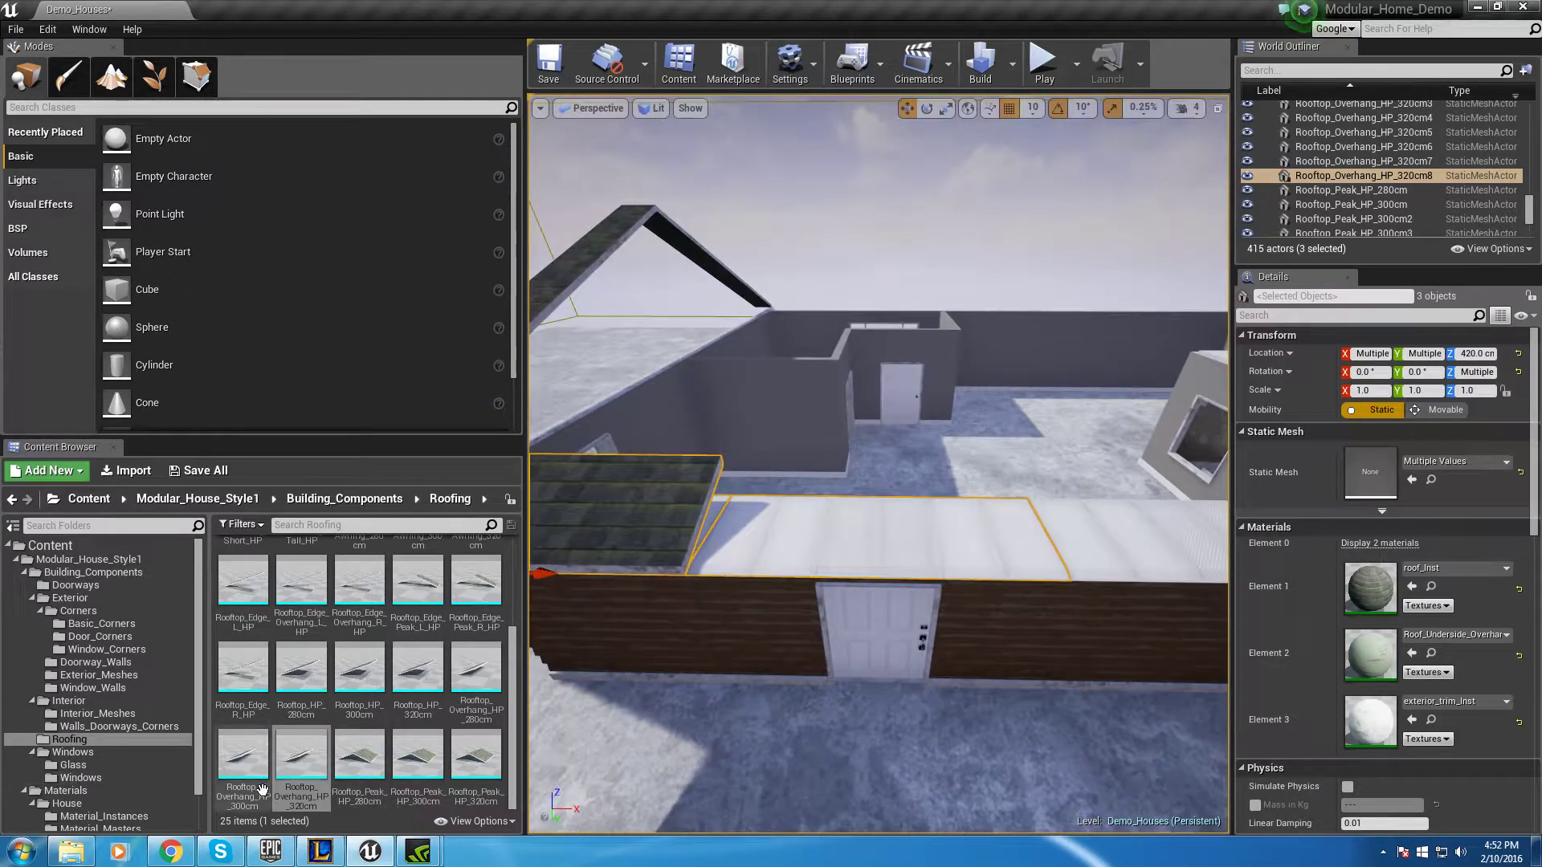
Place a Rooftop_Overhang_HP_300cm mesh rotated -90° beside the 320 cm overhang, and duplicate it along the wall to X -1010, Y -2800, Z 420
drag(263, 791, 757, 681)
drag(832, 534, 831, 533)
key(e)
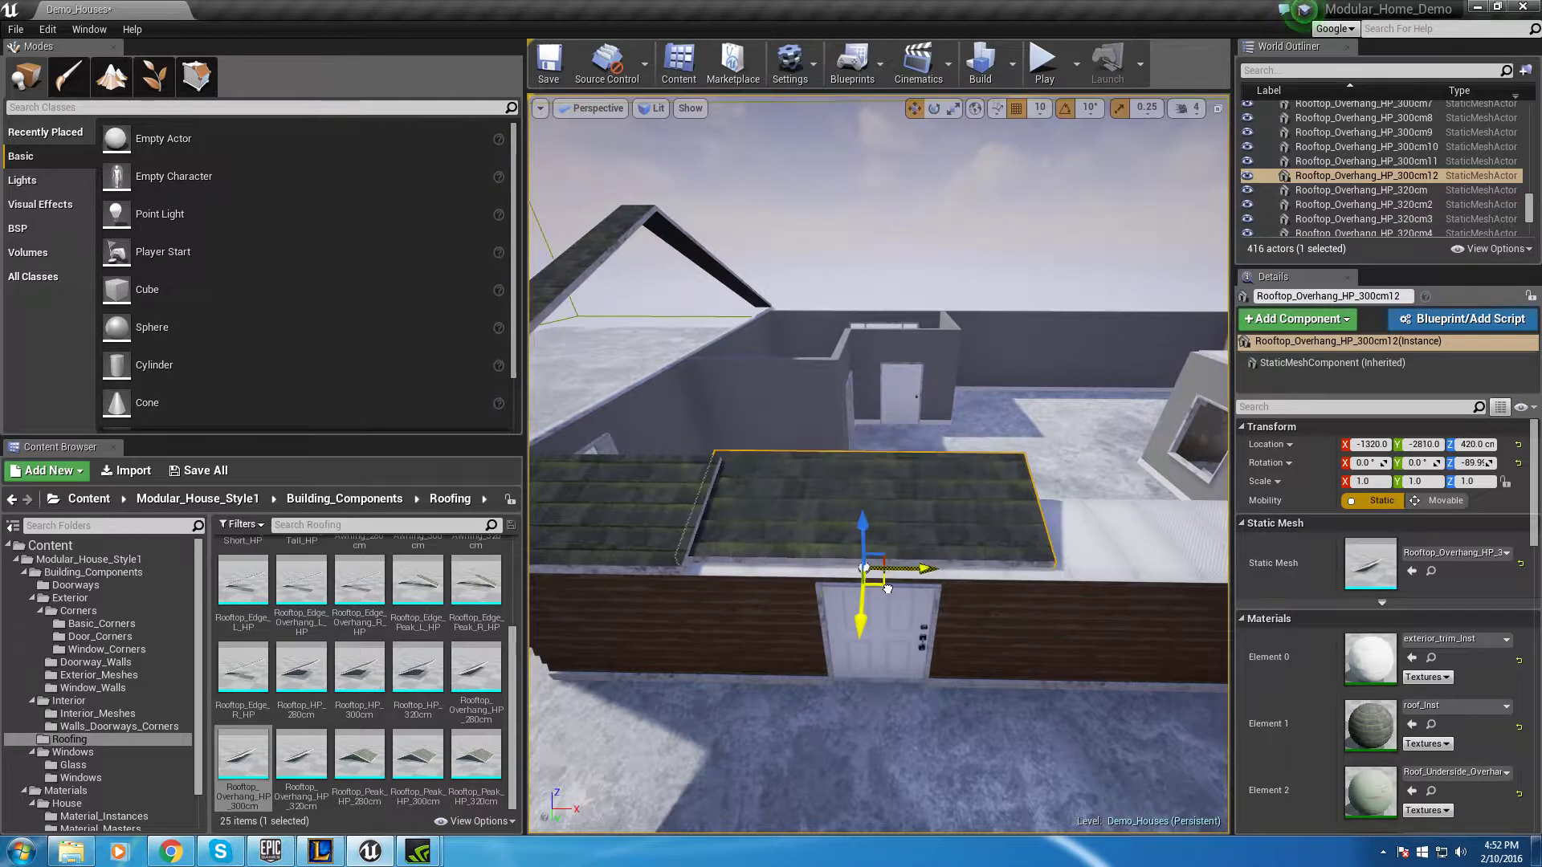
right_drag(951, 610, 799, 562)
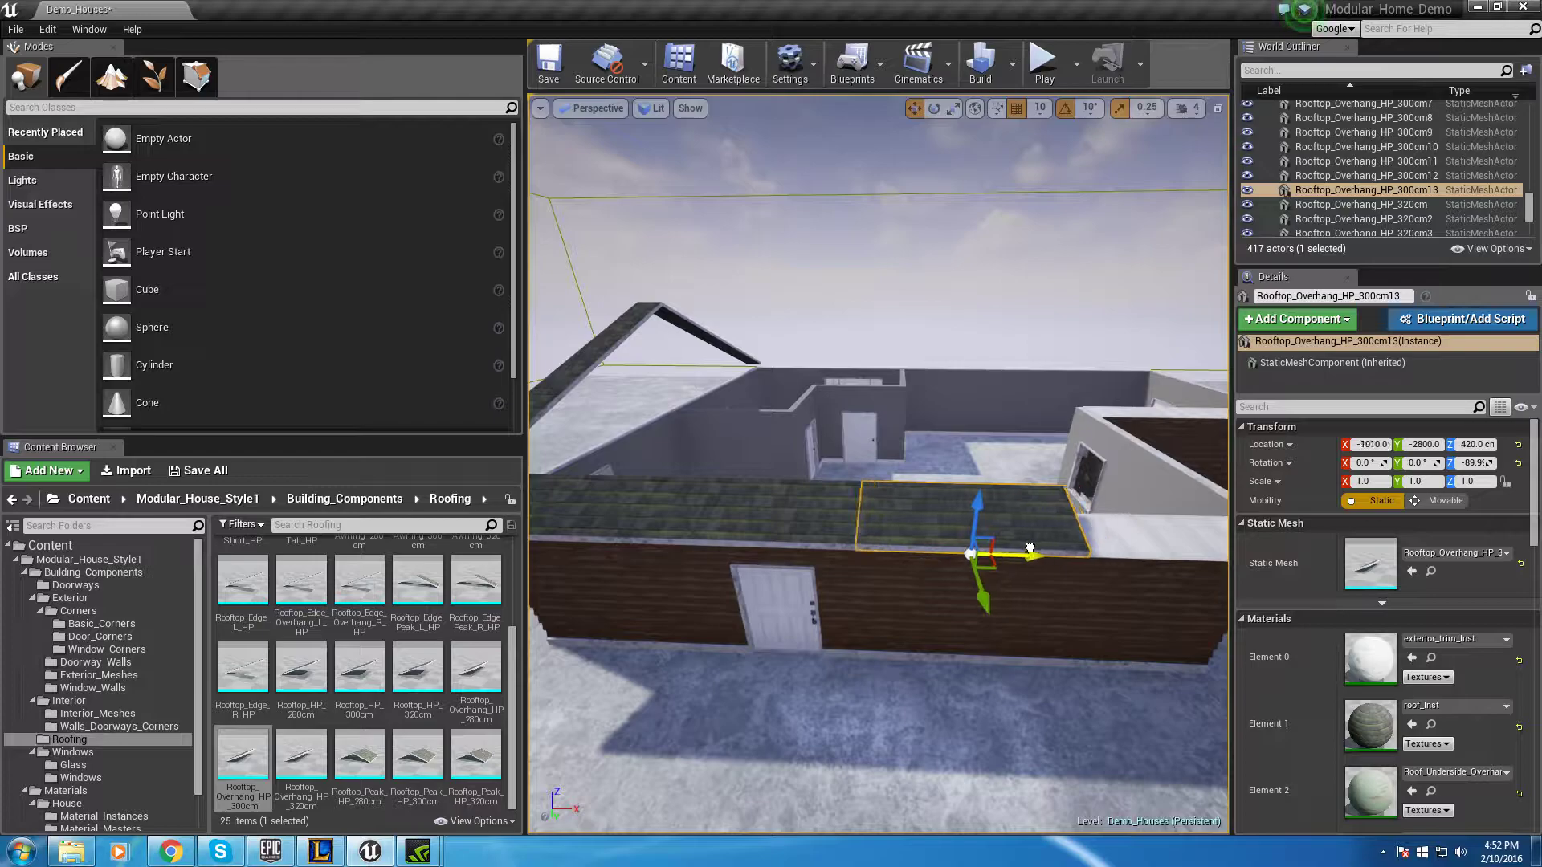
Duplicate the 320 cm overhang piece to the far end of the wall at X -690, Y -2800, Z 420
right_drag(751, 588, 796, 530)
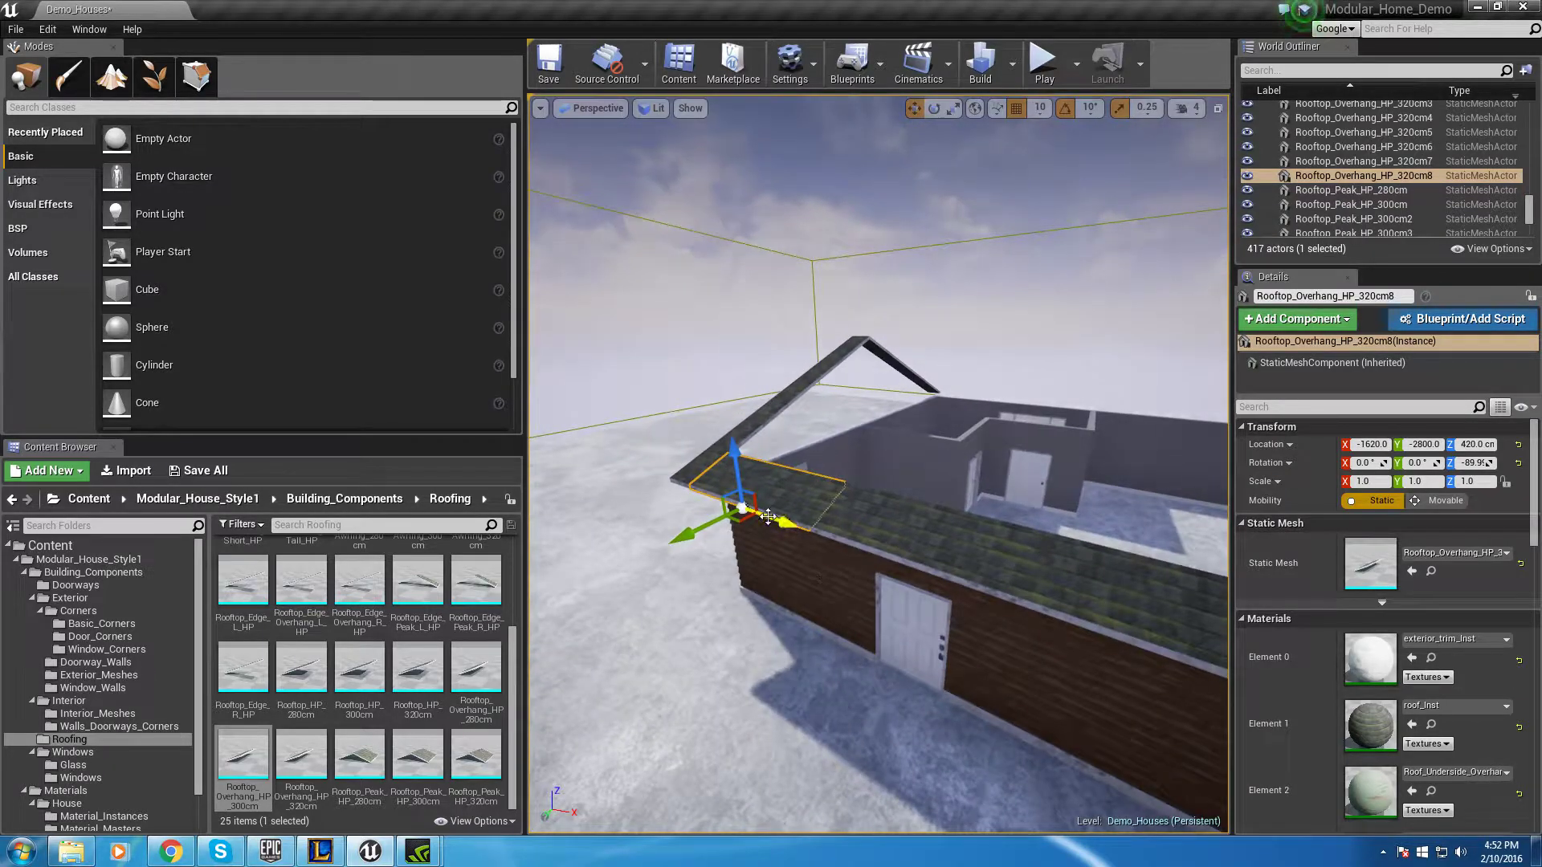
shift+drag(819, 534, 940, 563)
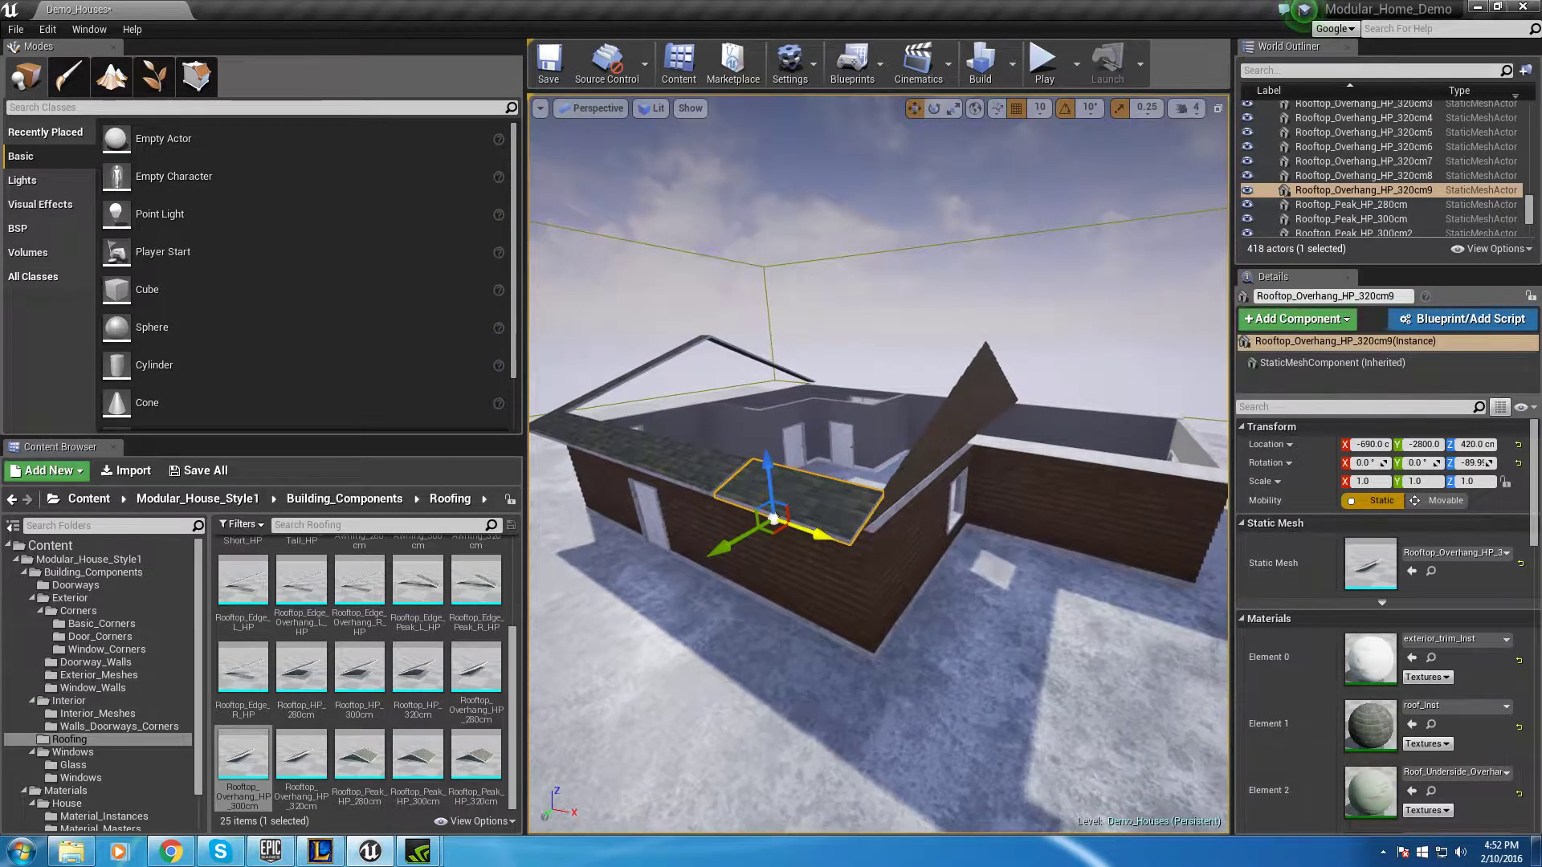
shift+drag(819, 534, 812, 532)
Duplicate the Rooftop_Edge_Overhang_L_HP and Rooftop_Edge_L_HP pieces across the house to X -510 along the opposite gable
right_drag(813, 532, 929, 613)
click(775, 562)
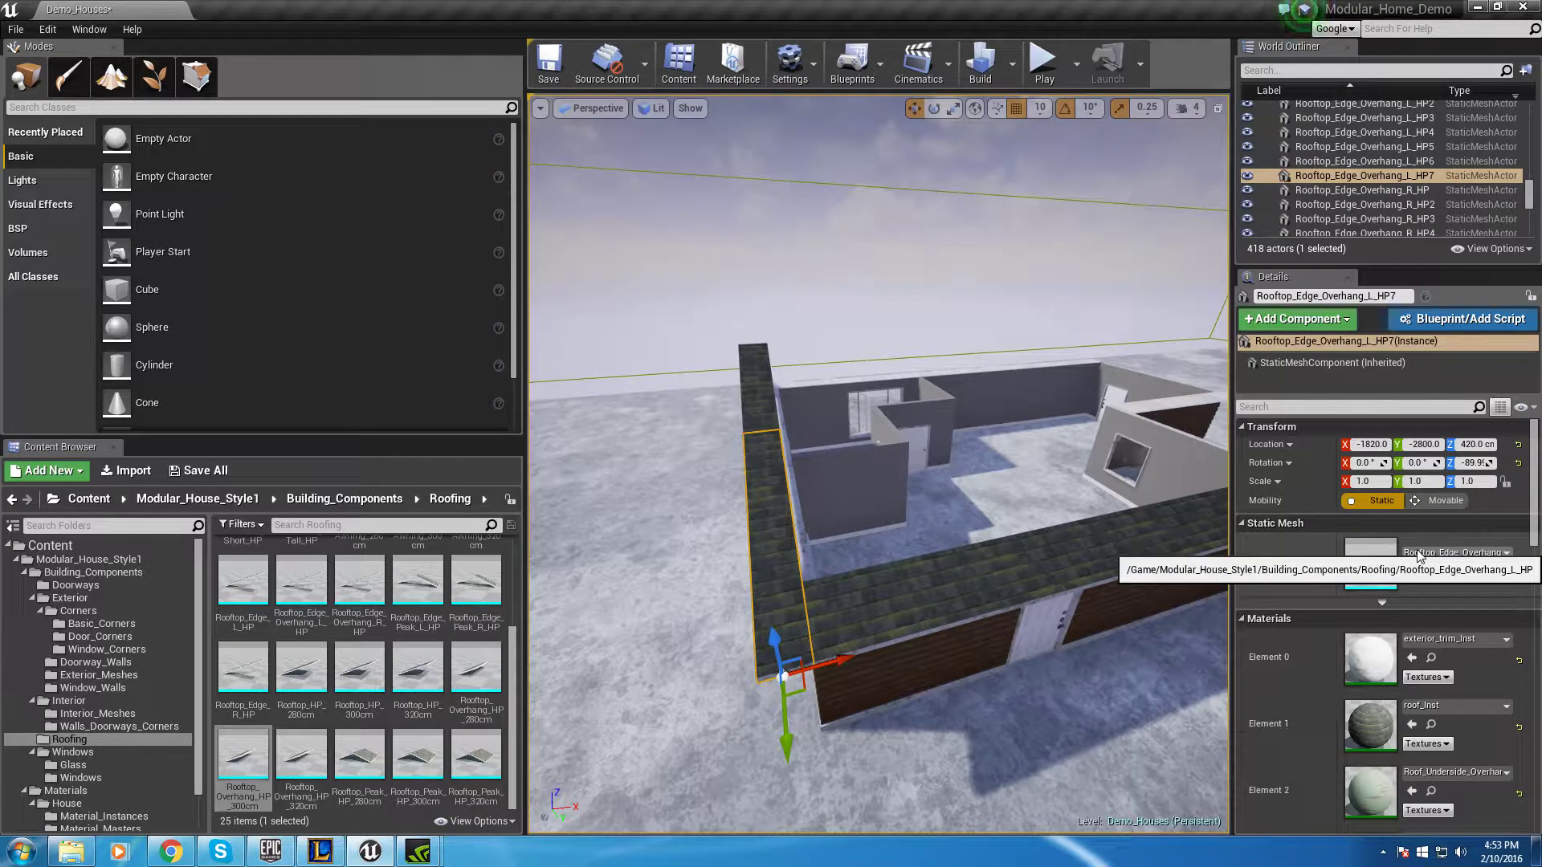
right_drag(915, 270, 914, 270)
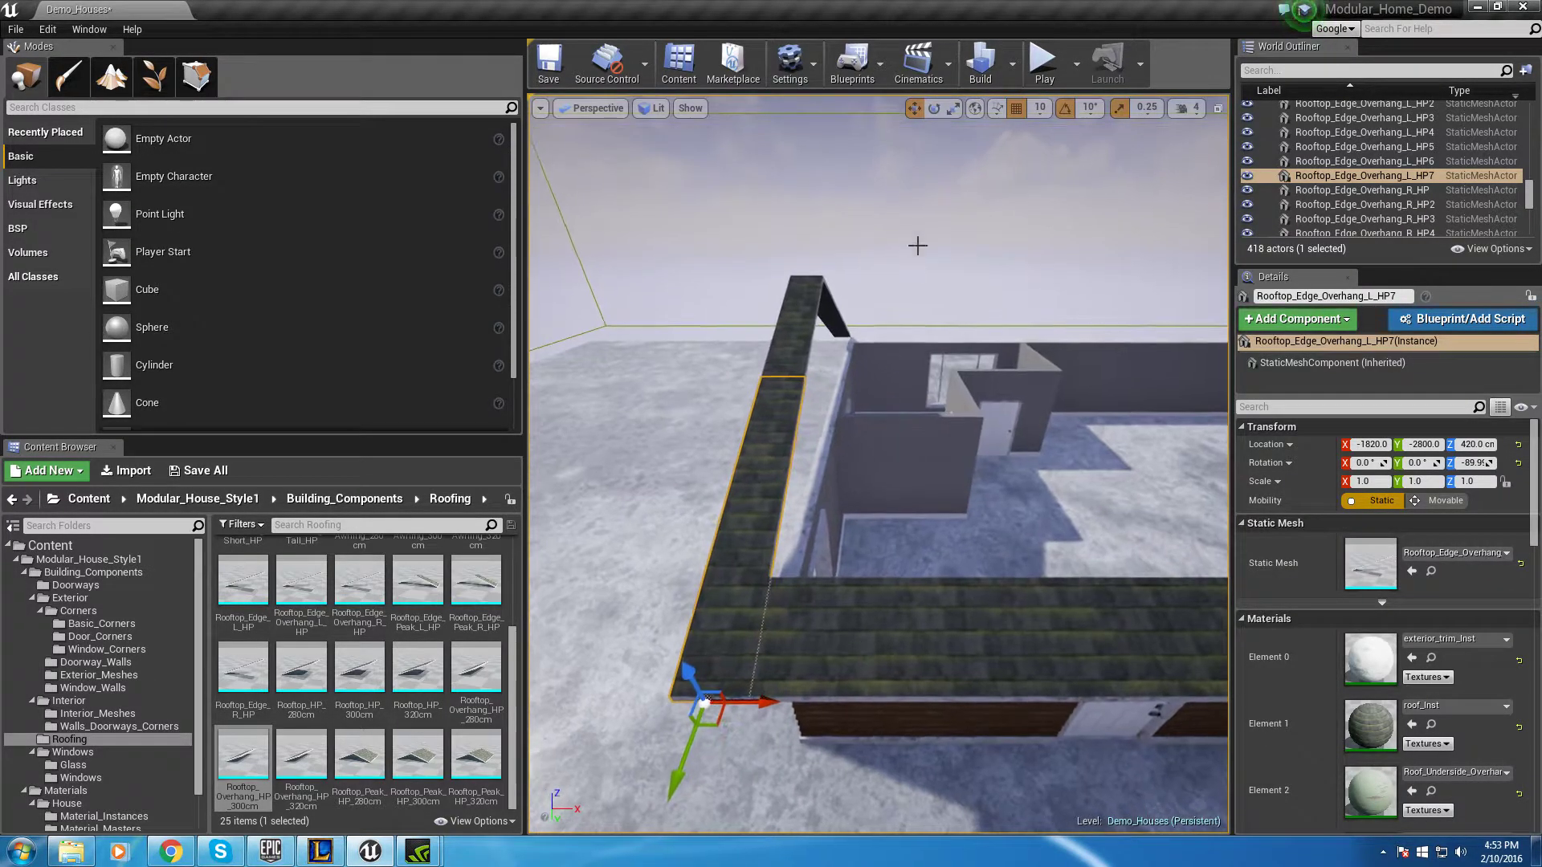
click(1483, 554)
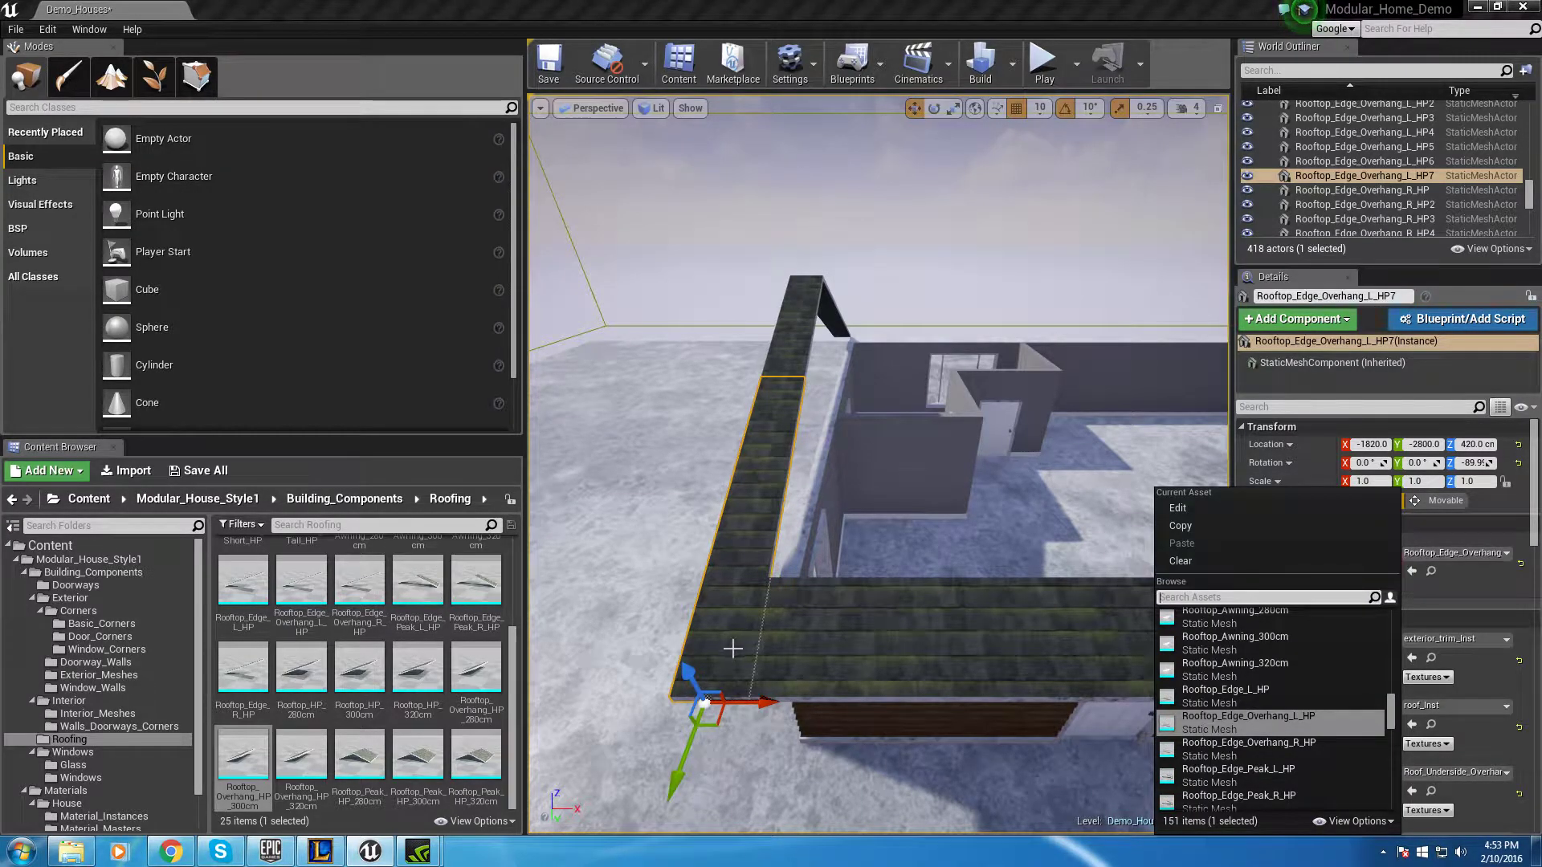
click(734, 648)
alt+shift+drag(739, 702, 770, 701)
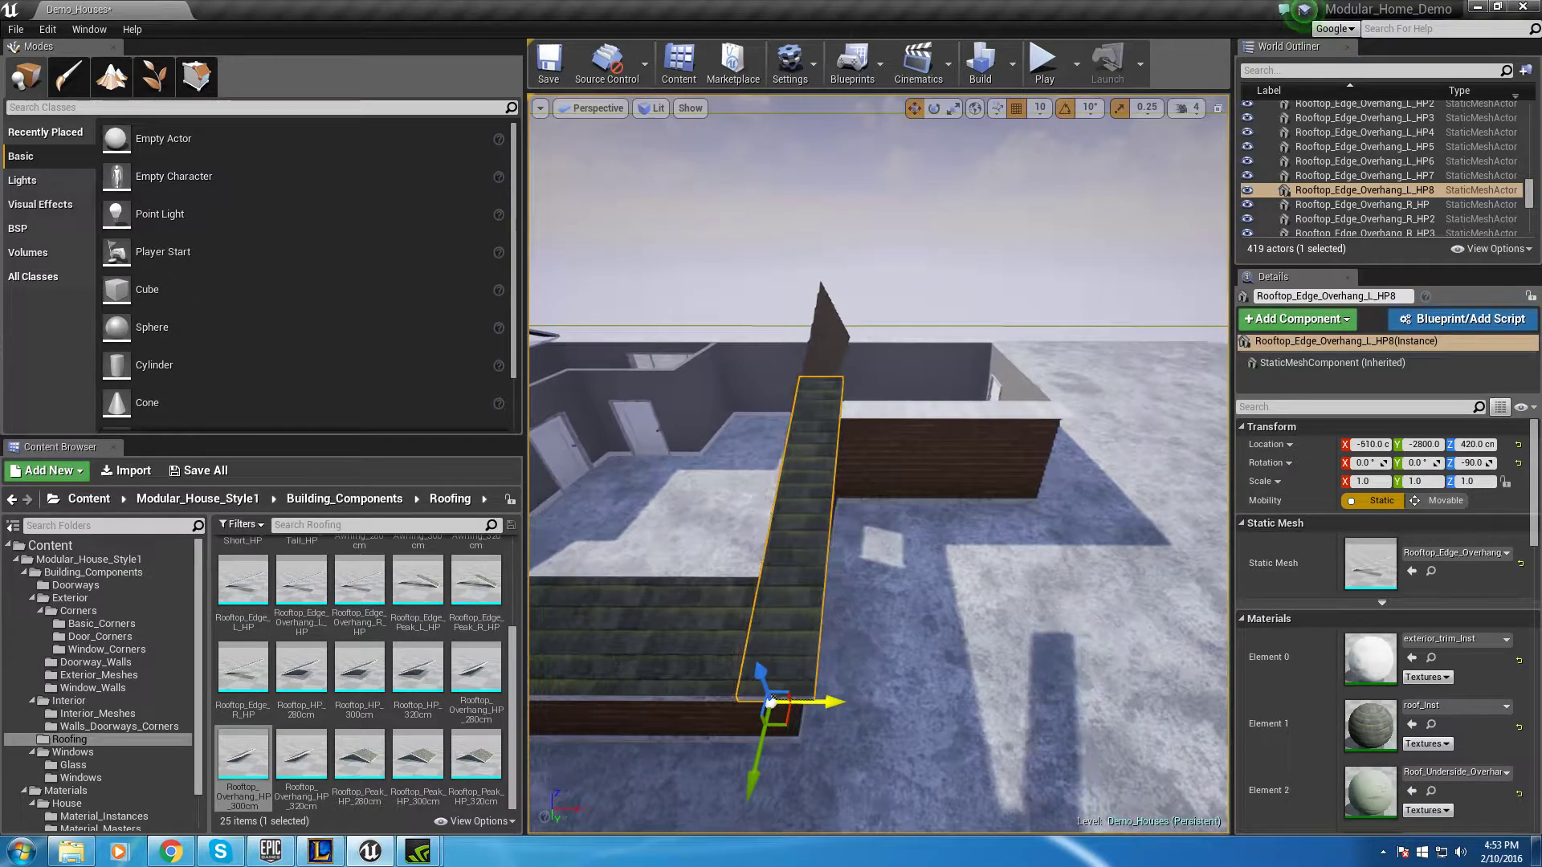
right_drag(713, 727, 657, 545)
click(753, 477)
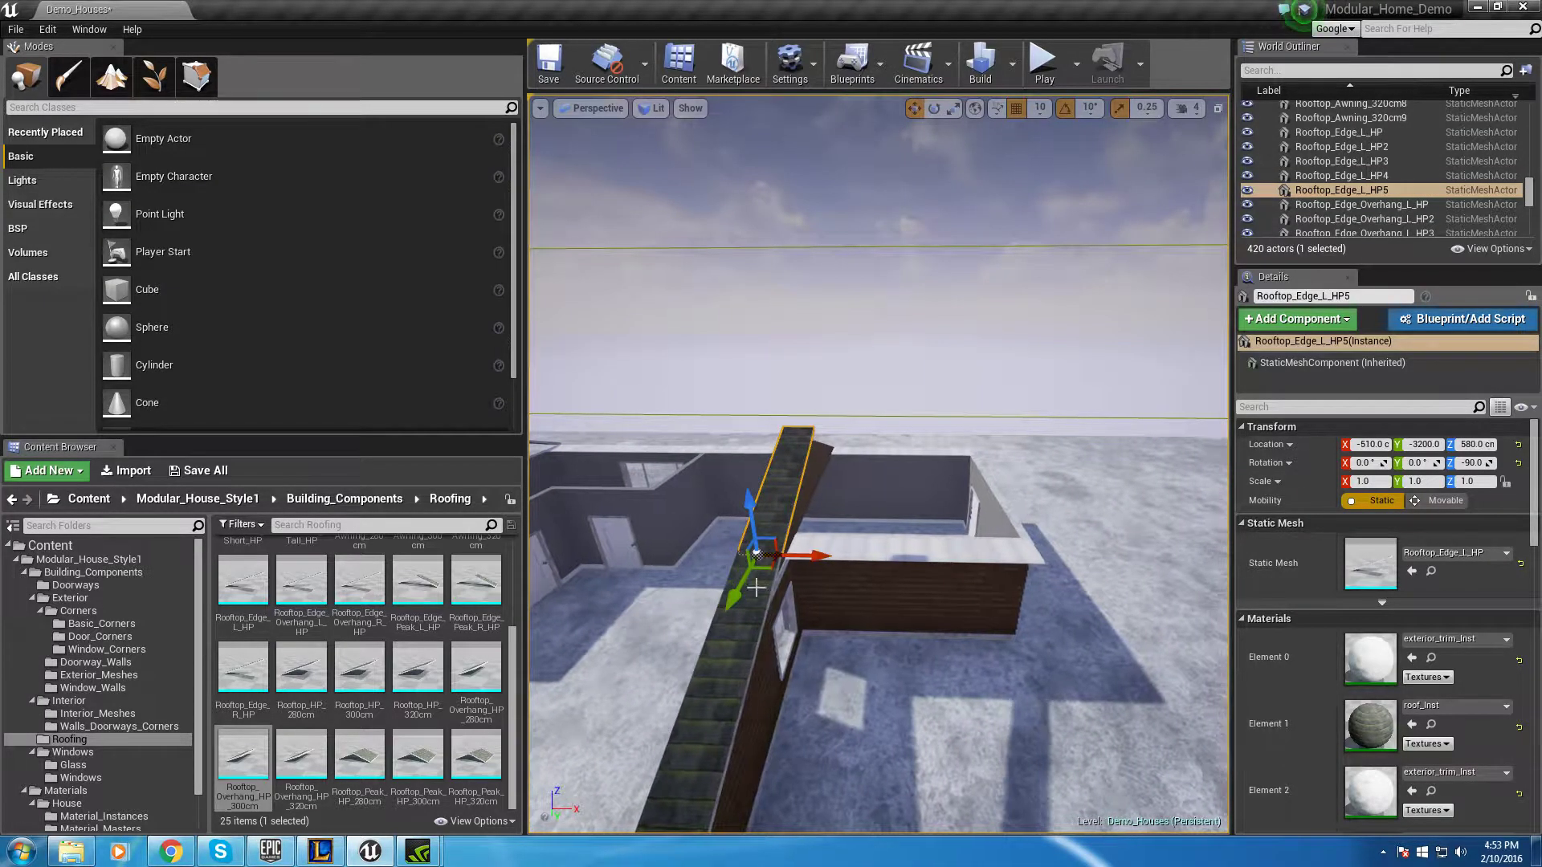
right_drag(754, 560, 719, 543)
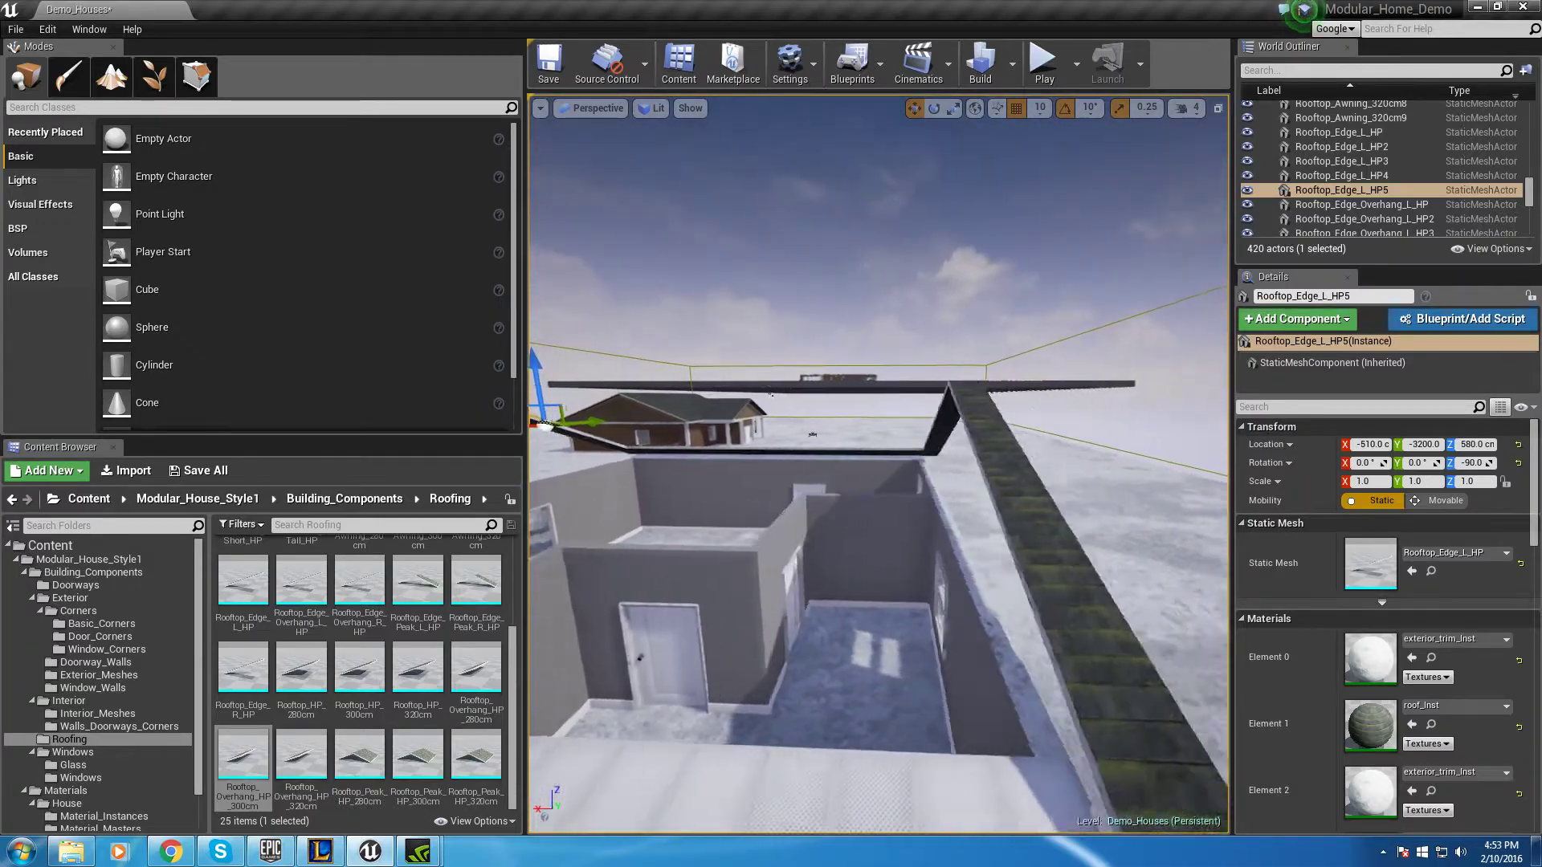
click(814, 418)
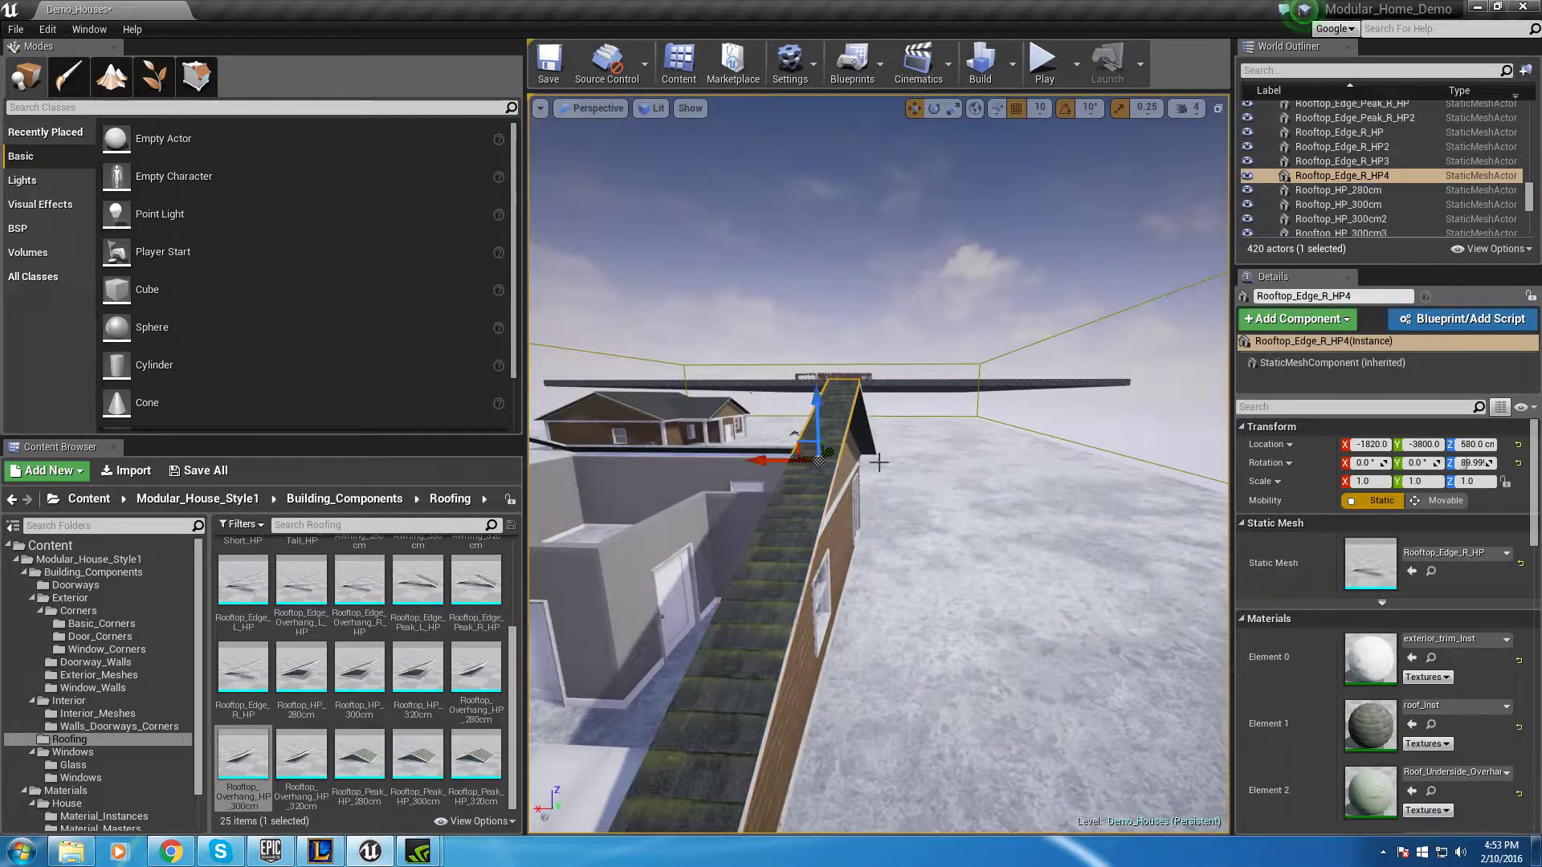
right_drag(963, 603, 885, 667)
key(ctrl+z)
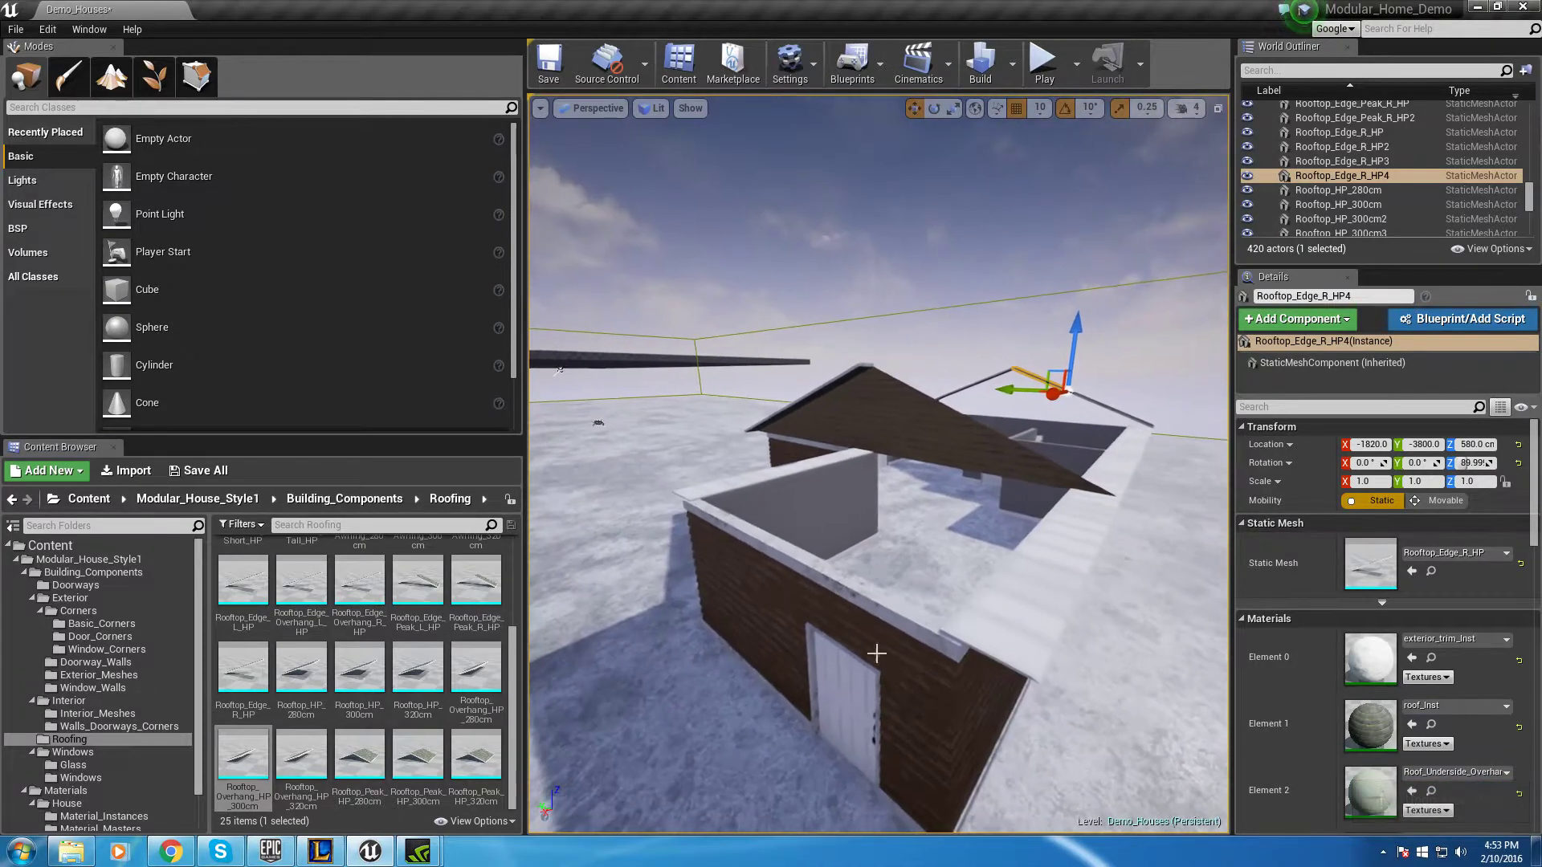
right_drag(934, 395, 993, 379)
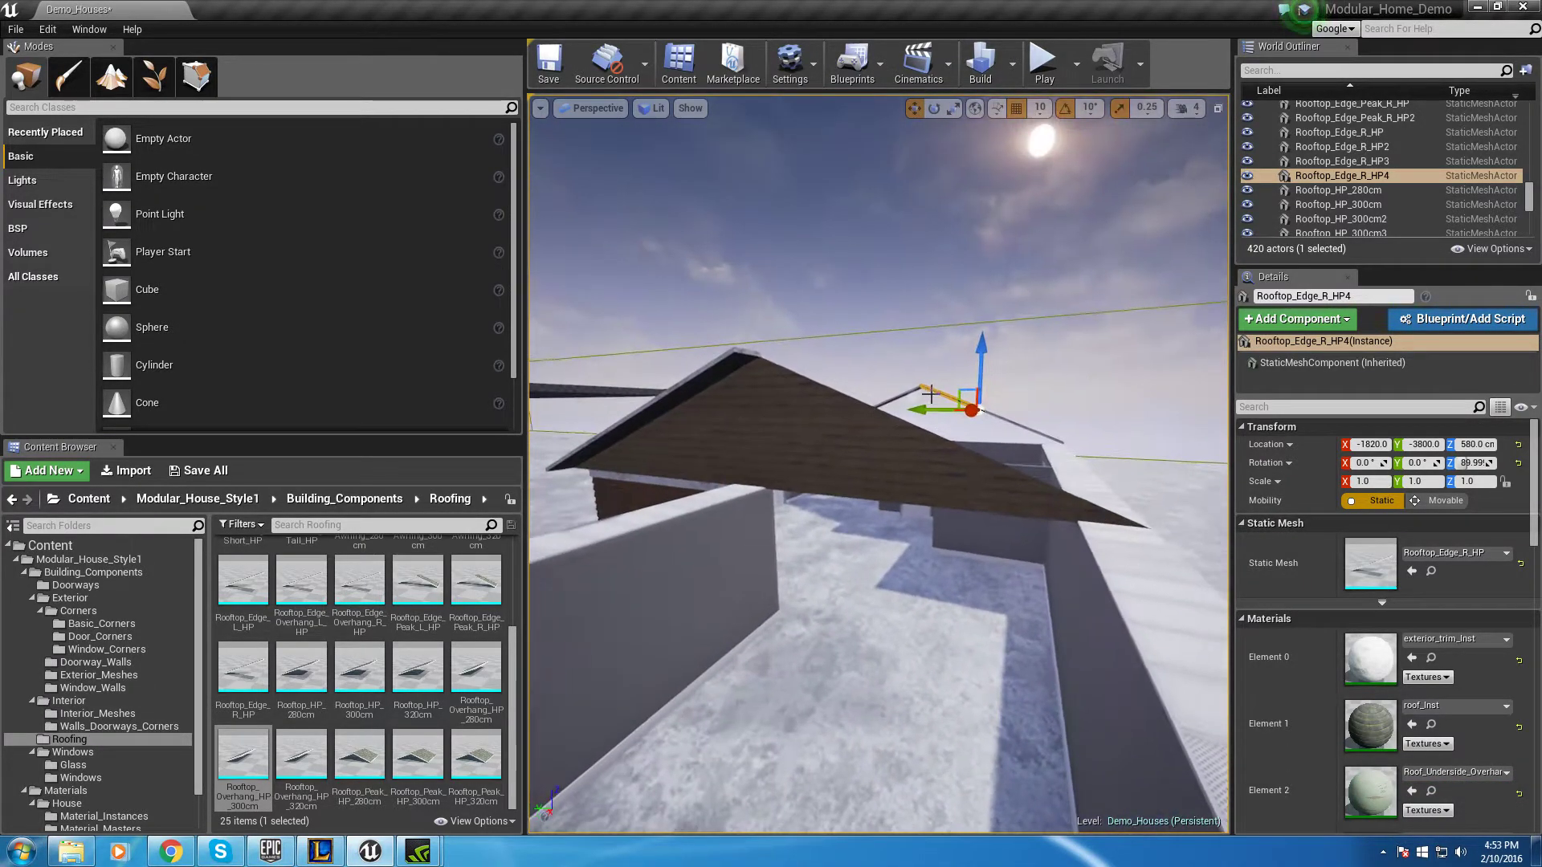
right_drag(1099, 516, 1120, 596)
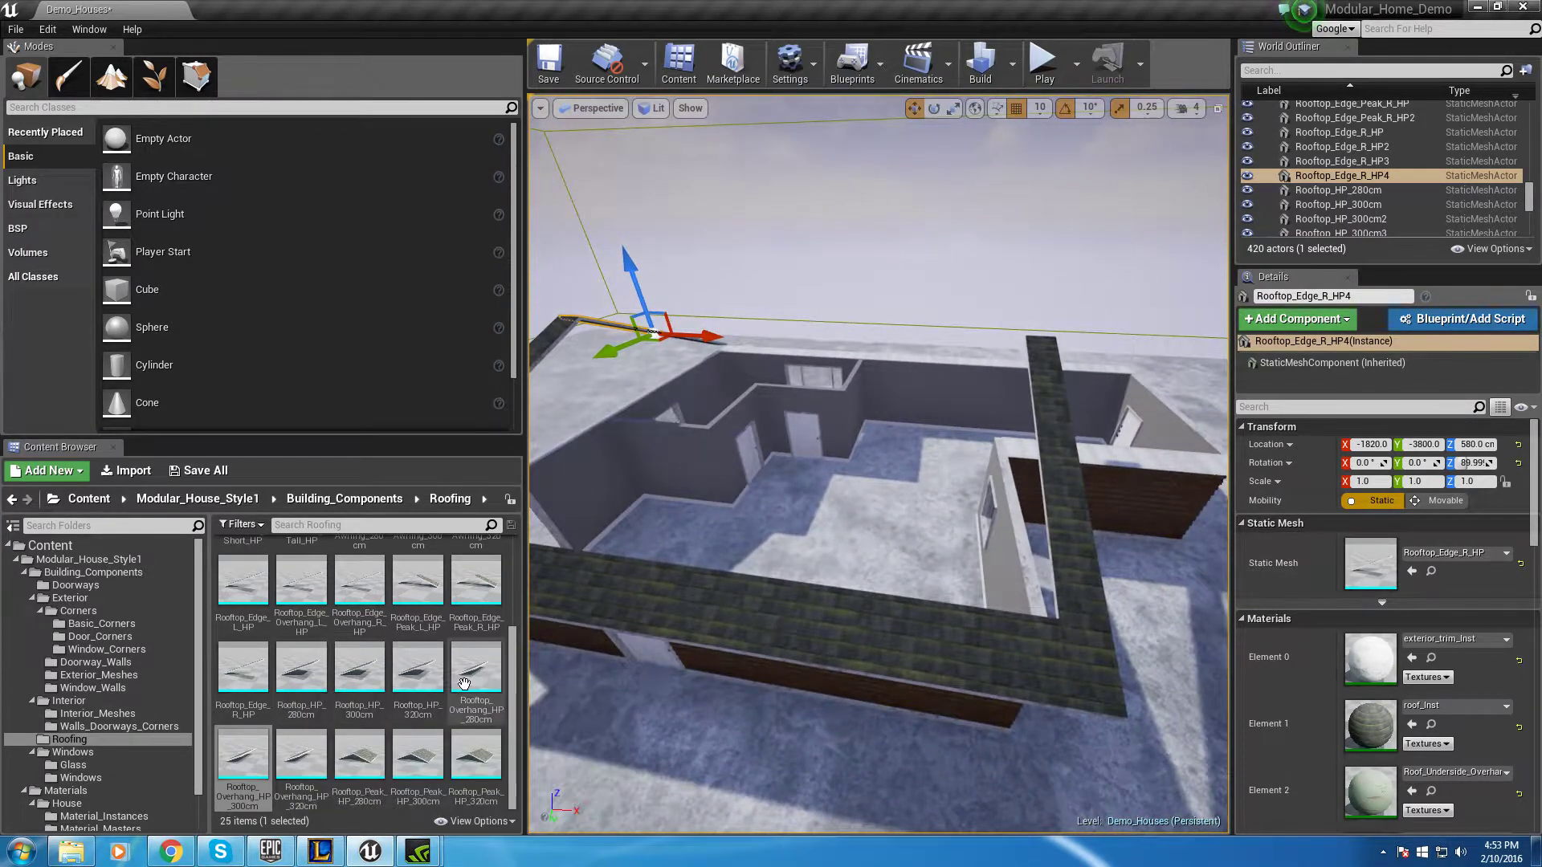
Place a Rooftop_HP_320cm mesh rotated -90° above the overhangs by the opposite gable, and duplicate it to X -1620, Y -2900, Z 460
click(419, 689)
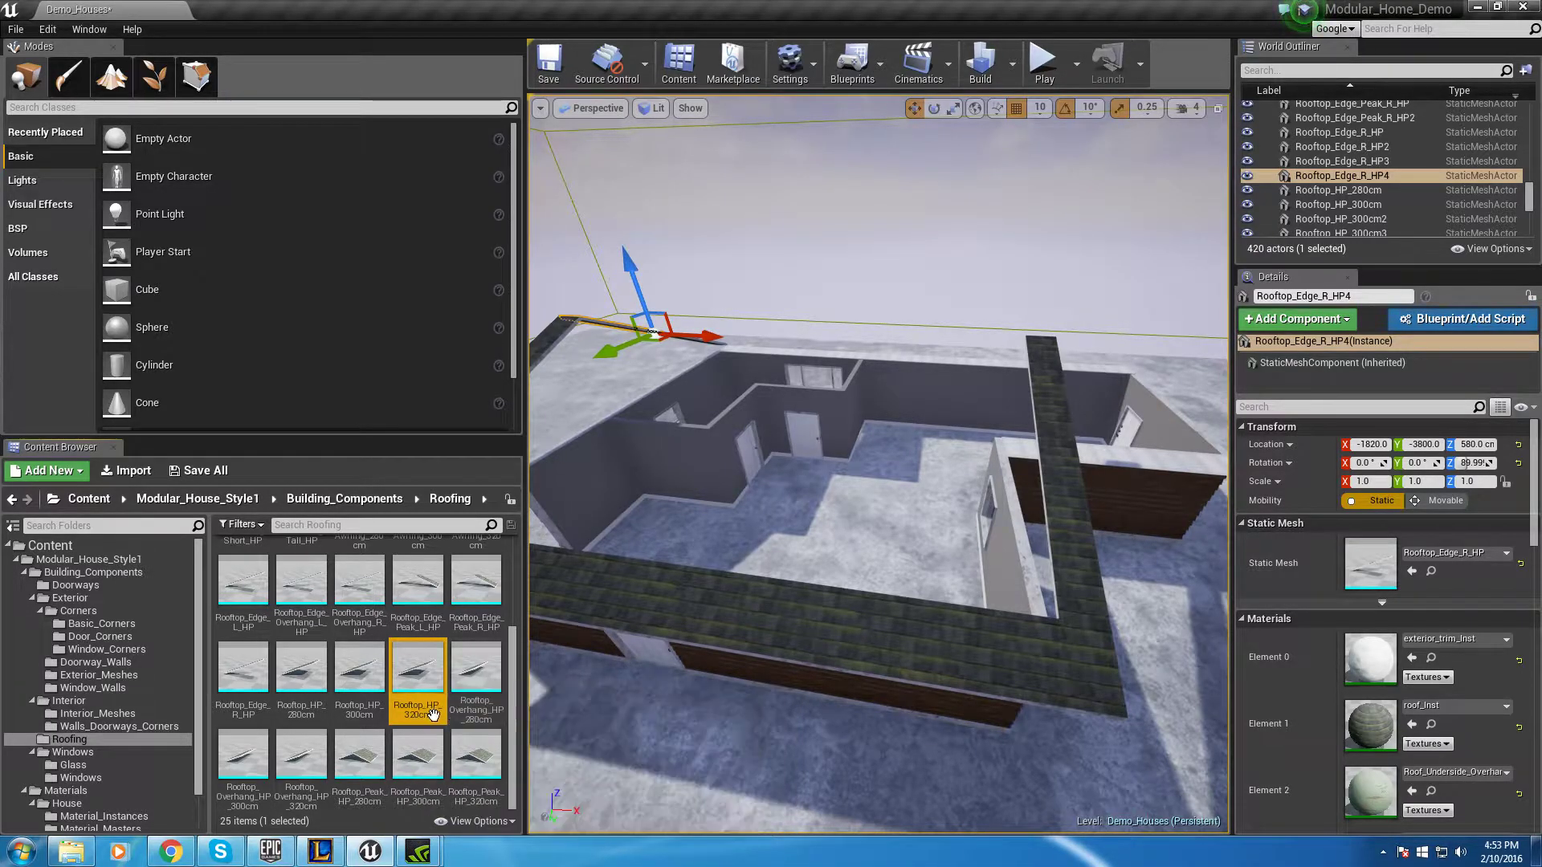
drag(431, 716, 915, 617)
key(e)
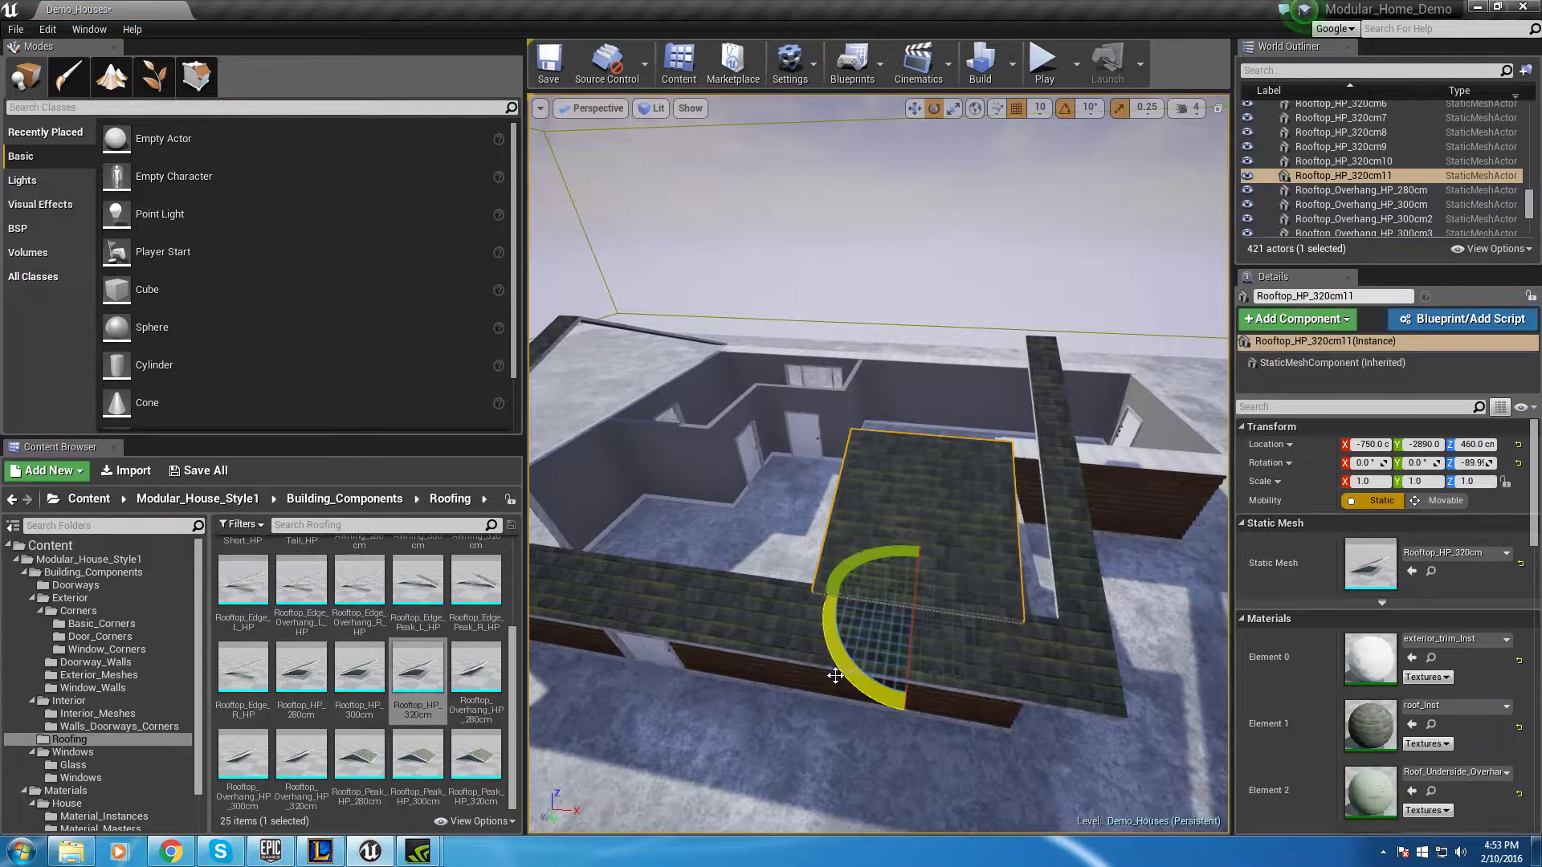
right_drag(1044, 585, 914, 665)
drag(787, 613, 851, 622)
drag(773, 678, 778, 671)
right_drag(777, 670, 1082, 605)
alt+shift+drag(1009, 551, 936, 543)
Place a Rooftop_HP_300cm mesh rotated -90° beside the 320 cm roof panel at X -1310, Y -2900, Z 460
right_drag(936, 543, 546, 642)
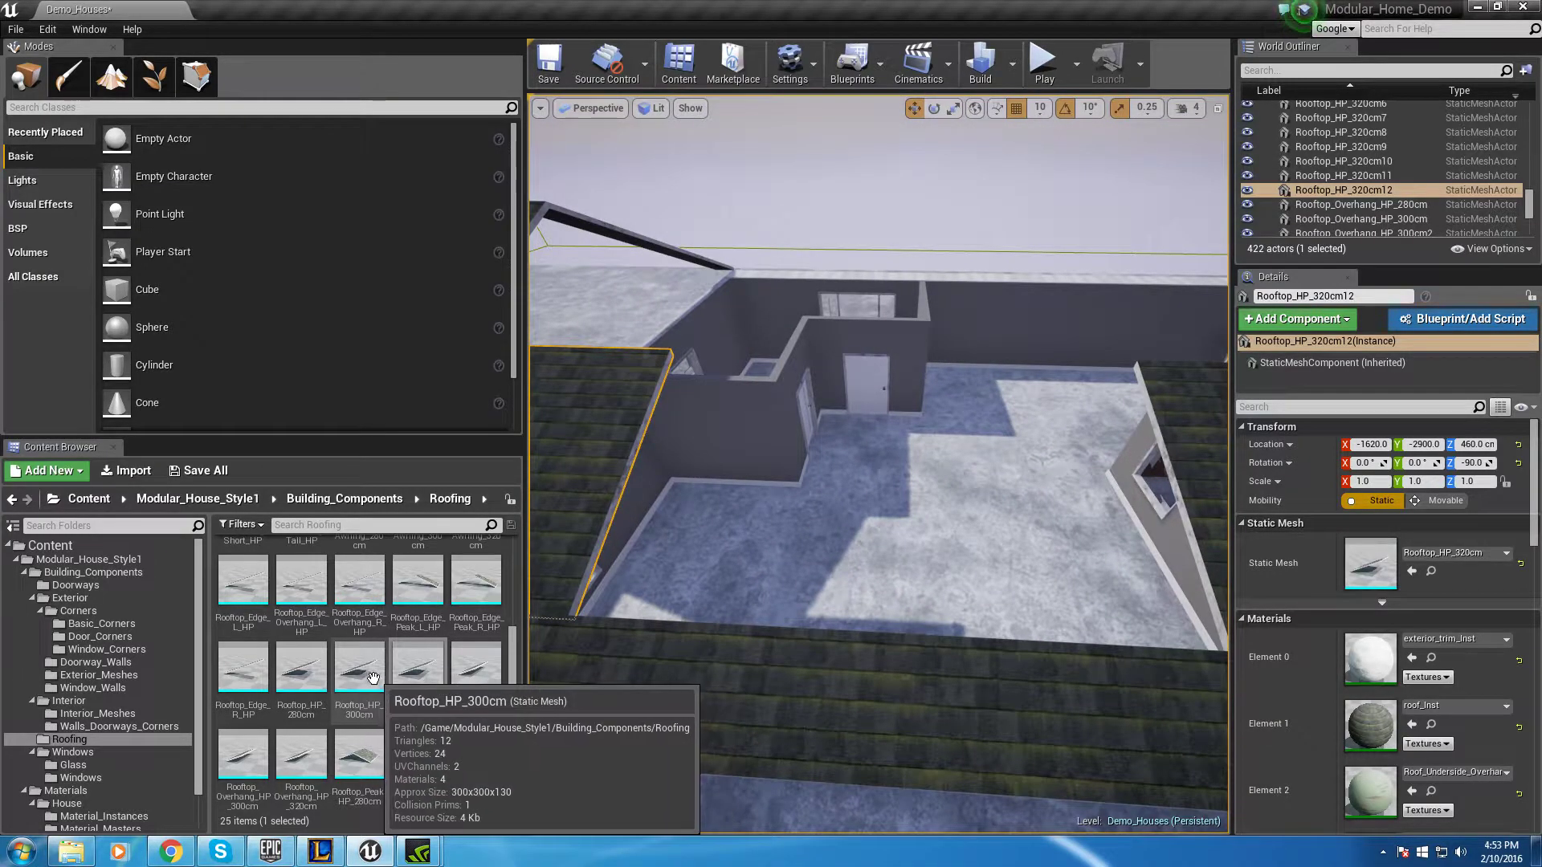
drag(372, 677, 650, 719)
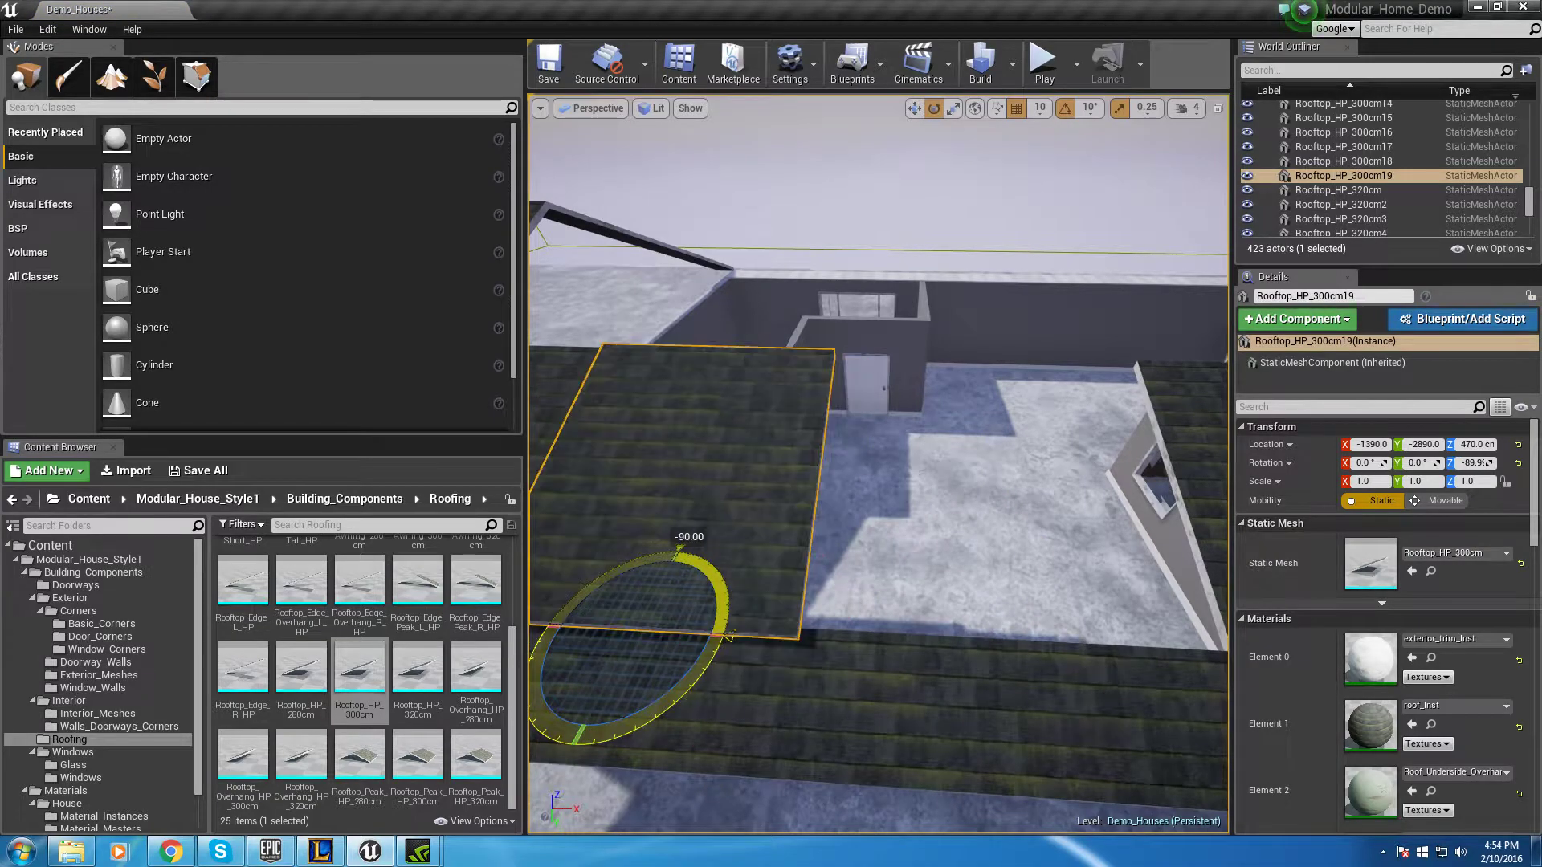
key(w)
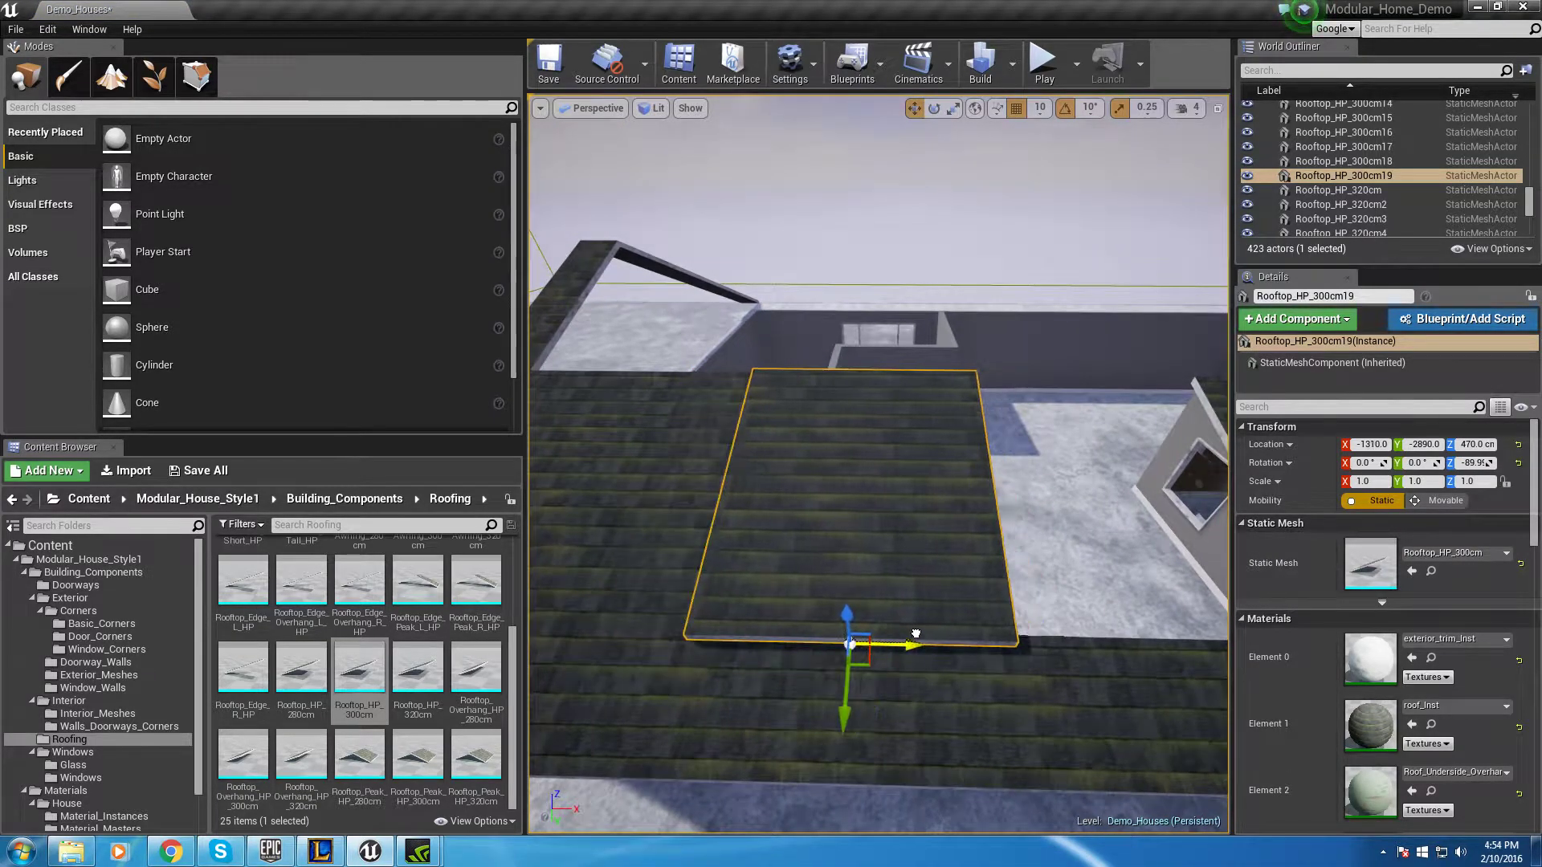
right_drag(917, 632, 883, 660)
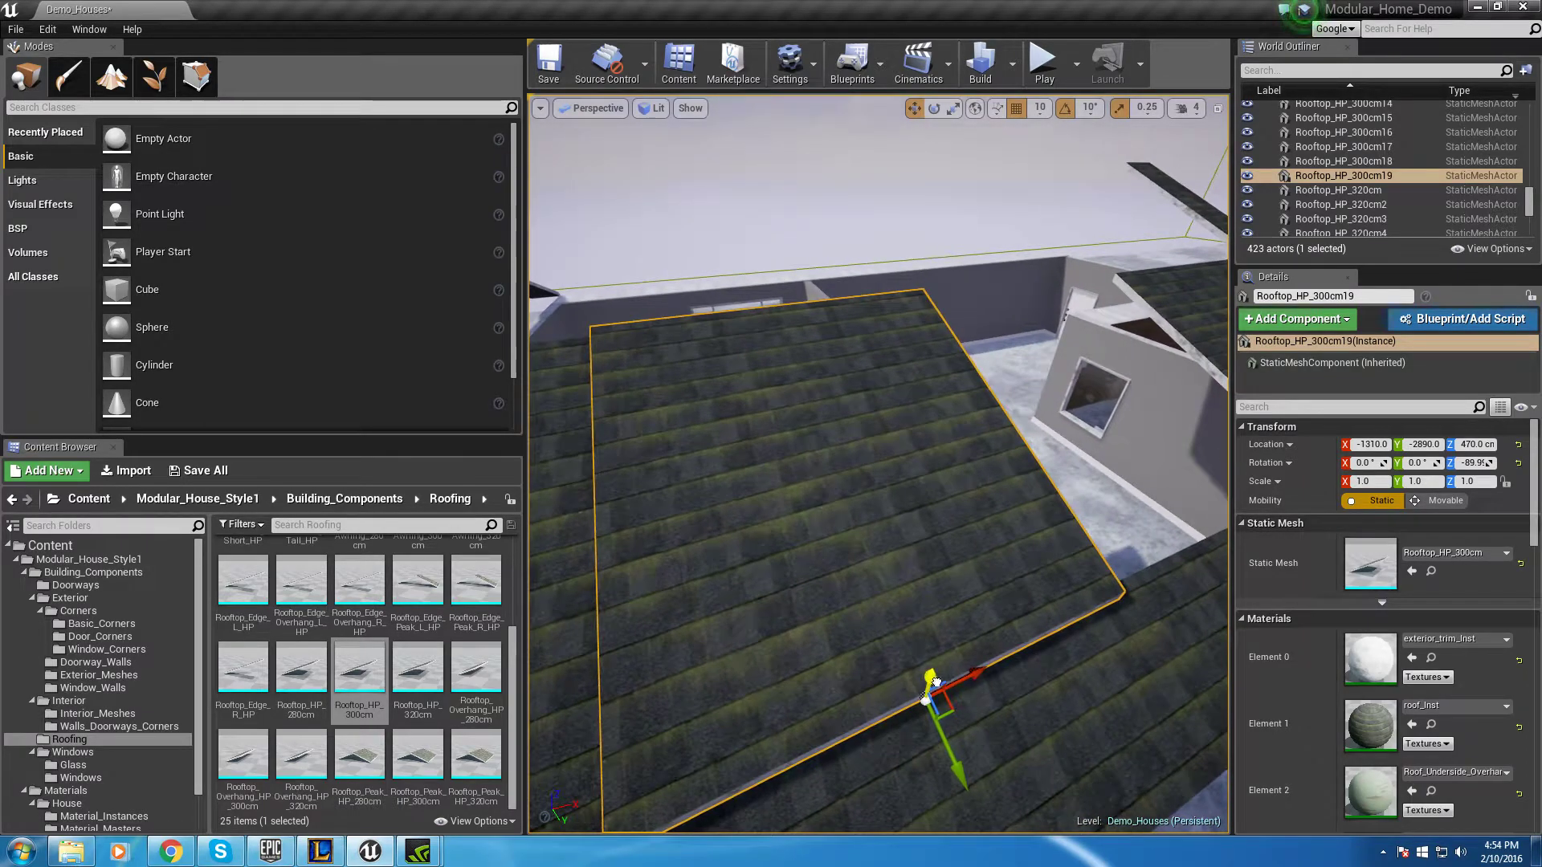
drag(935, 681, 938, 685)
right_drag(864, 690, 788, 661)
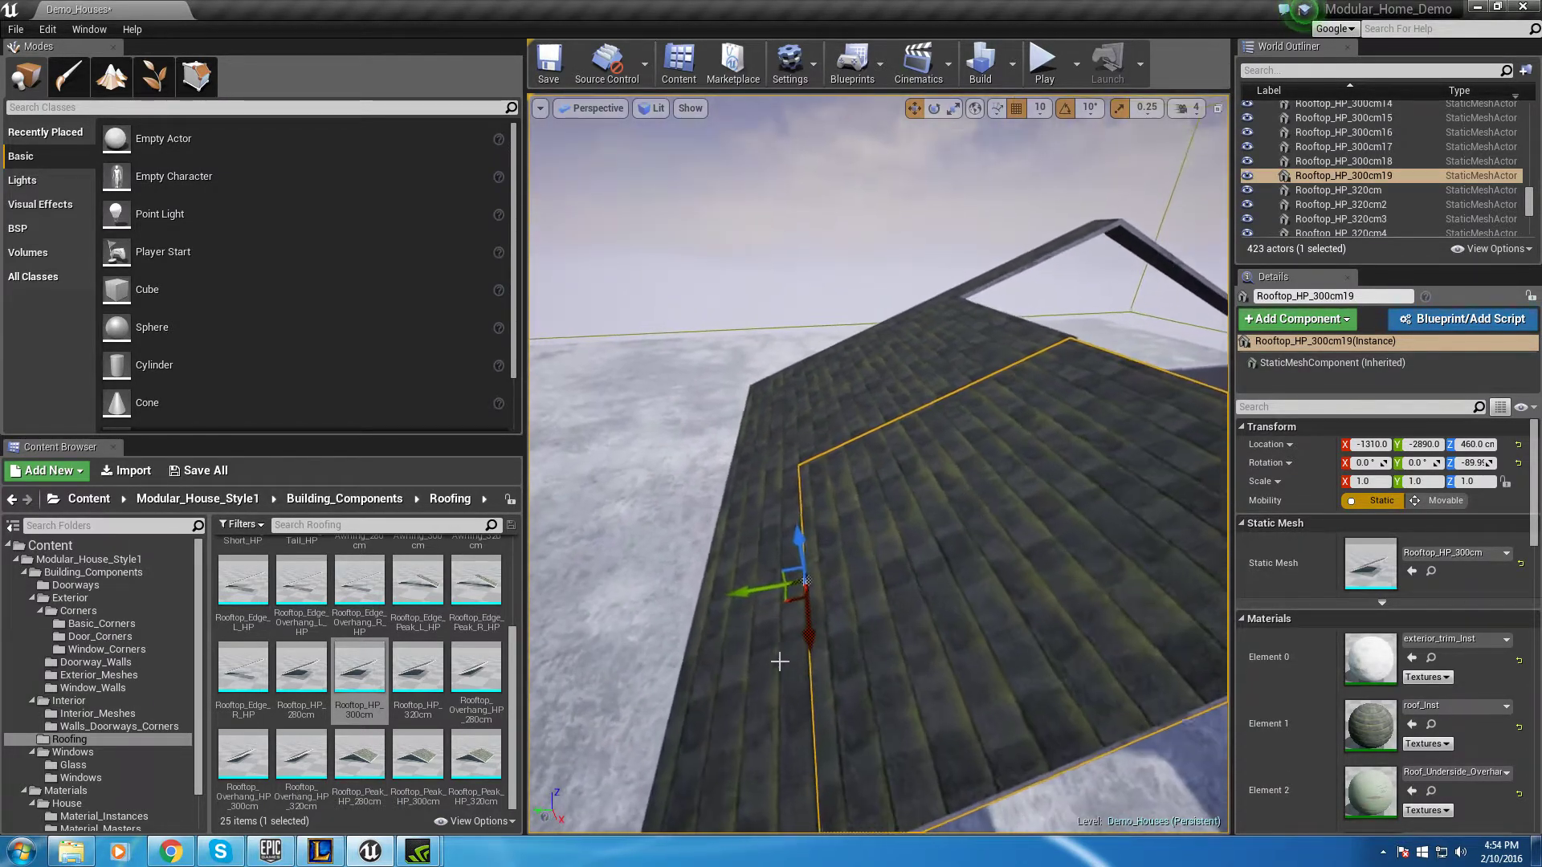
right_drag(766, 596, 665, 604)
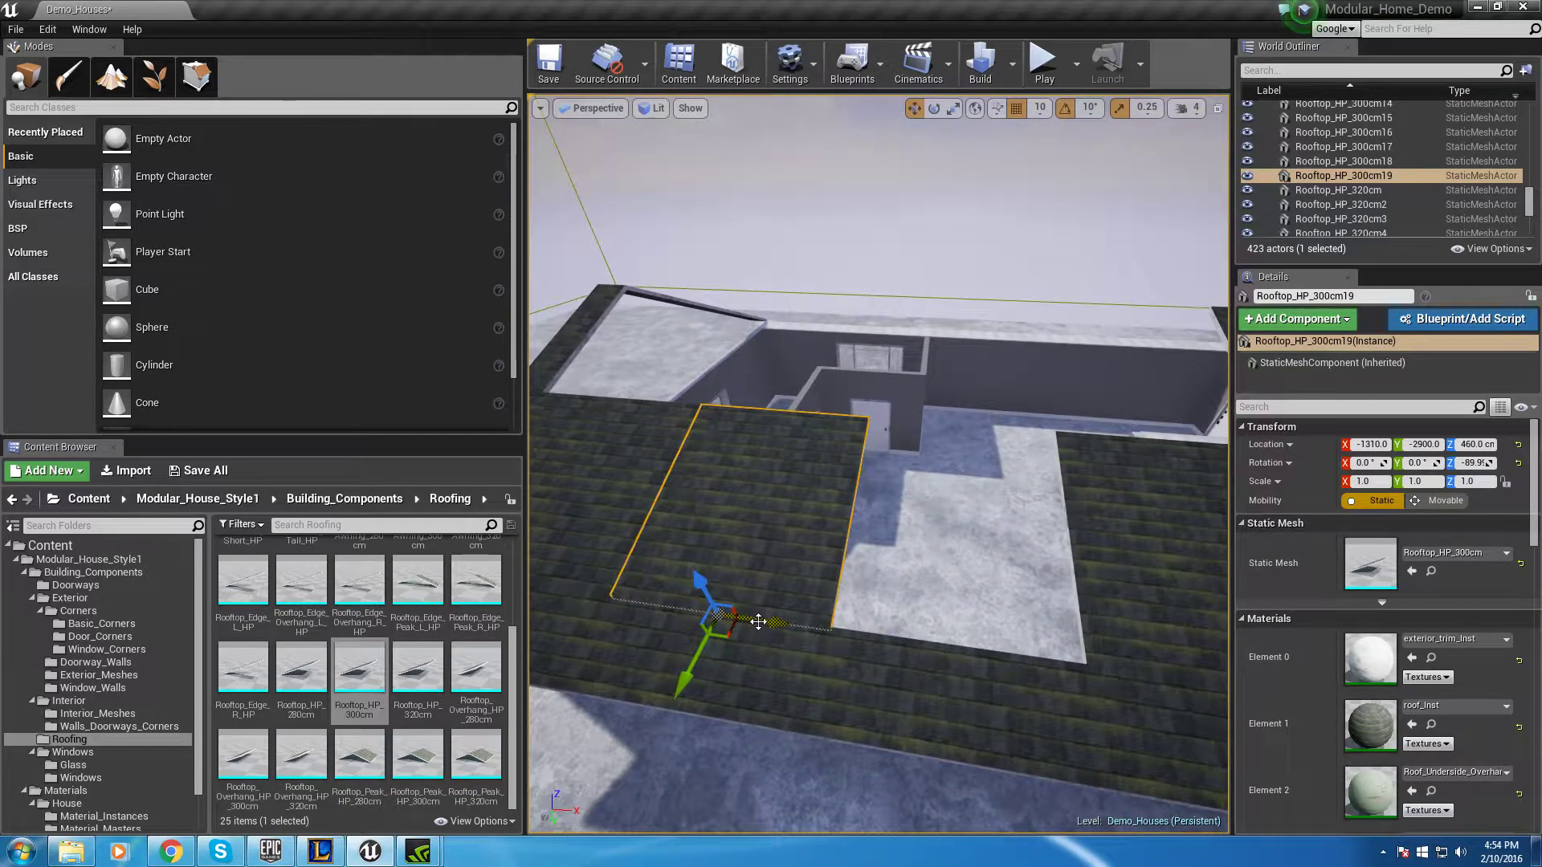
Fit the 300 cm roof panel against its neighbour and duplicate it along the slope to X -1010, Y -2900, Z 460
shift+drag(758, 620, 883, 629)
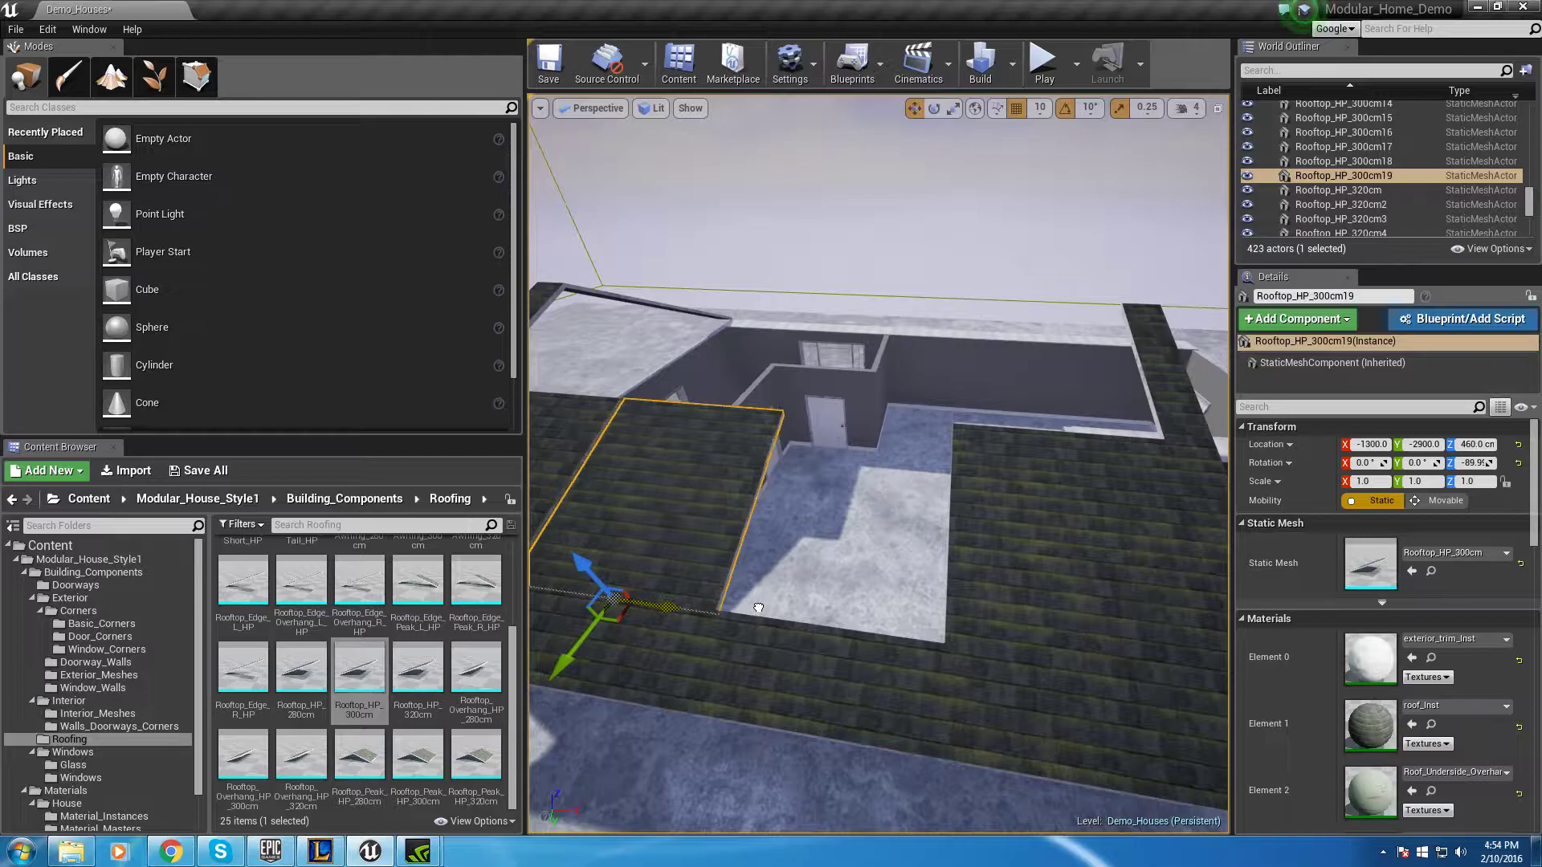
alt+shift+drag(741, 608, 706, 591)
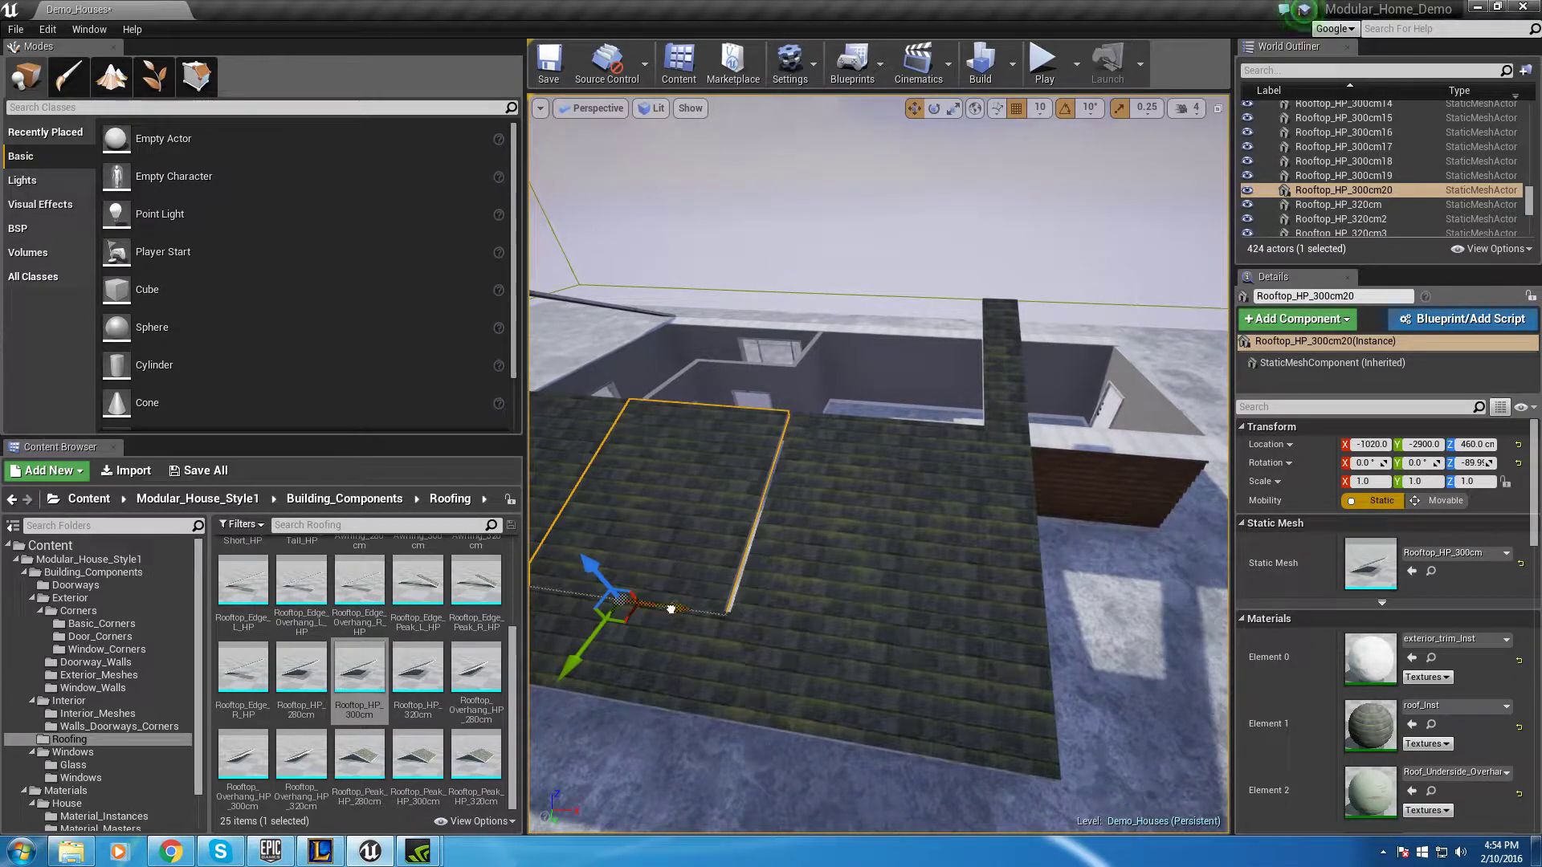
scroll(849, 654, down, 5)
scroll(855, 654, up, 5)
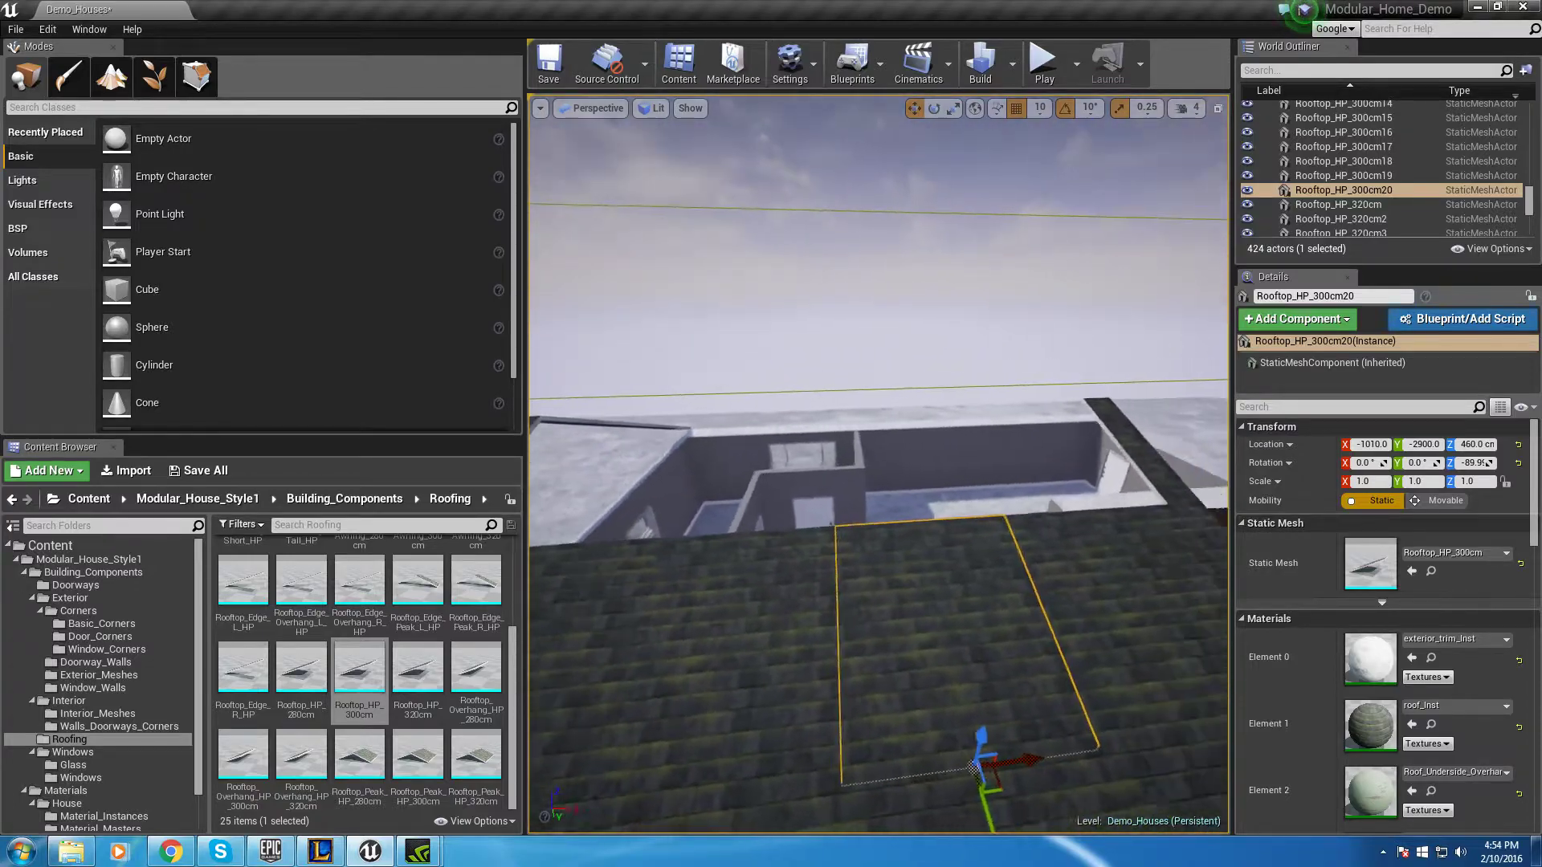
Duplicate the row of four roof panels up the slope to Y -3200, Z 580
ctrl+click(973, 586)
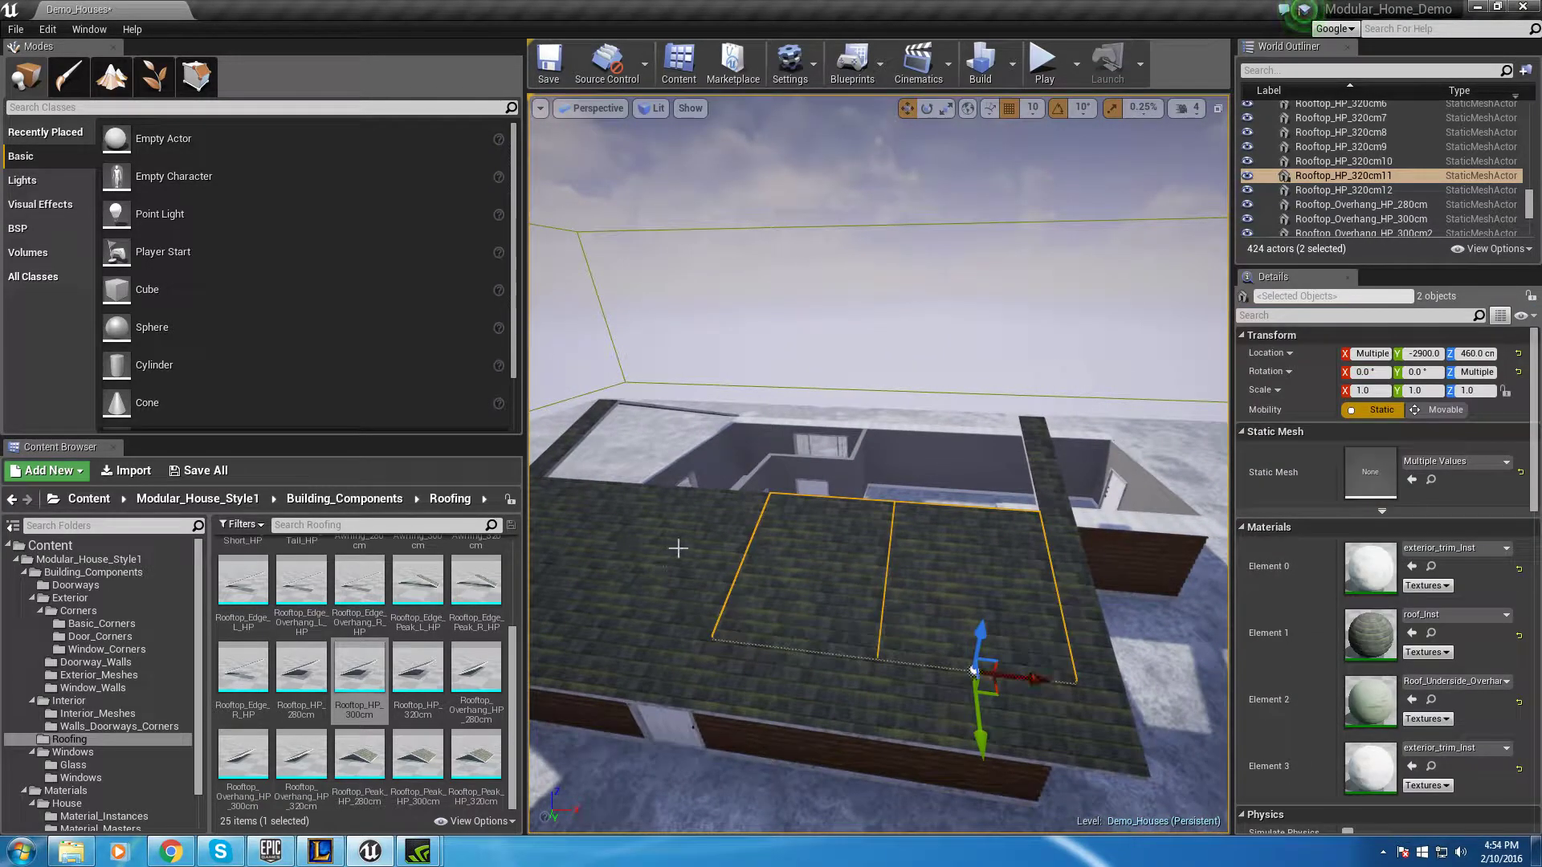
click(603, 535)
ctrl+click(697, 546)
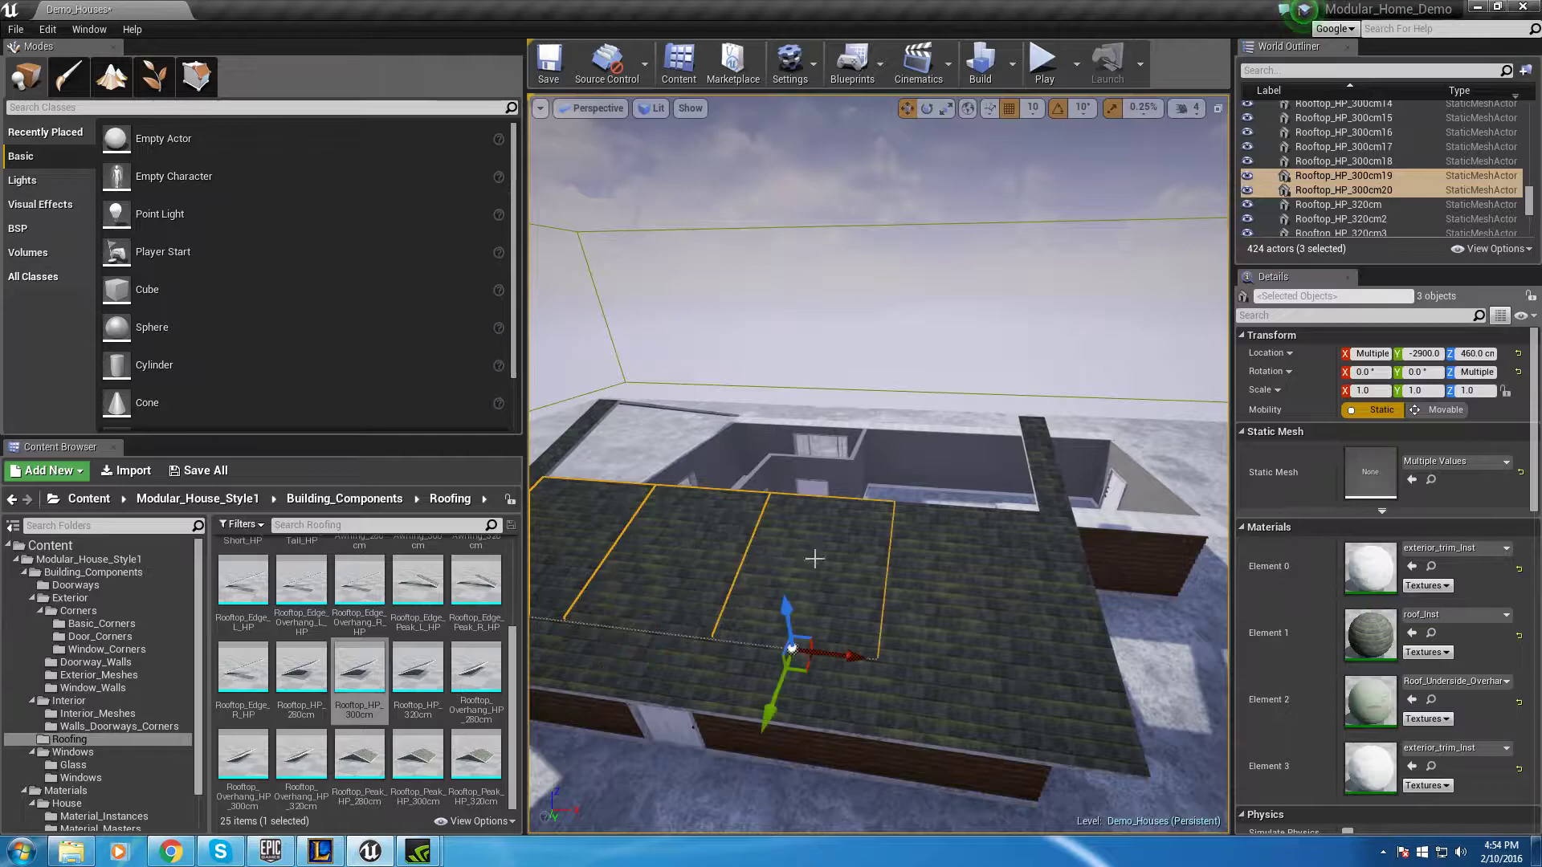
right_drag(941, 583, 1040, 665)
alt+drag(699, 548, 912, 543)
drag(941, 432, 945, 369)
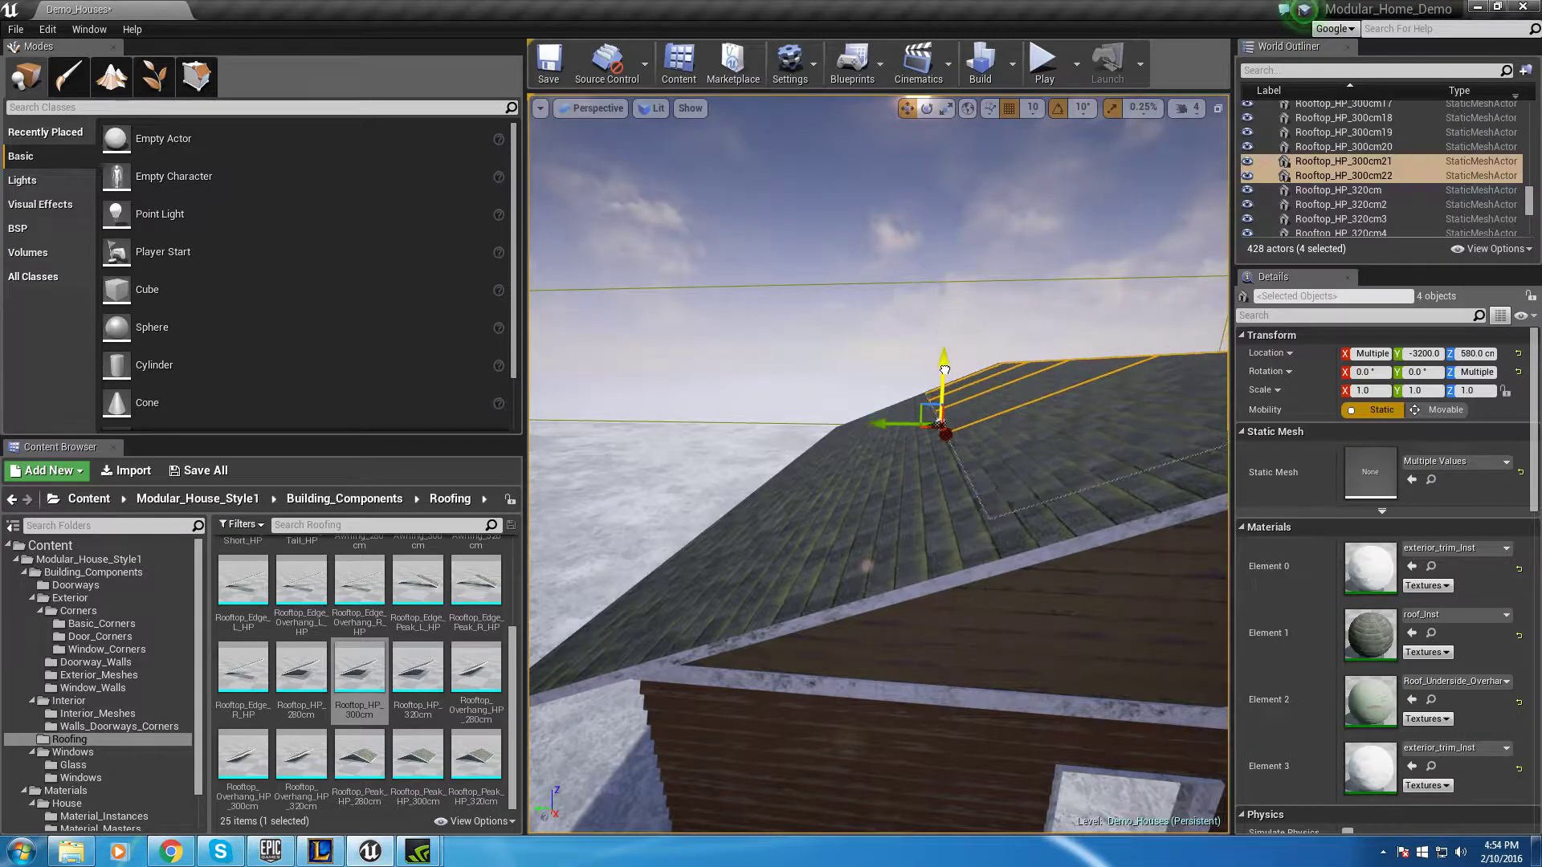
Duplicate the eight roof panels and three overhang pieces together, rotate the copies 180°, and move them over the opposite slope
right_drag(878, 588, 883, 670)
right_drag(738, 384, 1054, 565)
ctrl+click(1062, 552)
ctrl+click(1202, 603)
ctrl+click(892, 640)
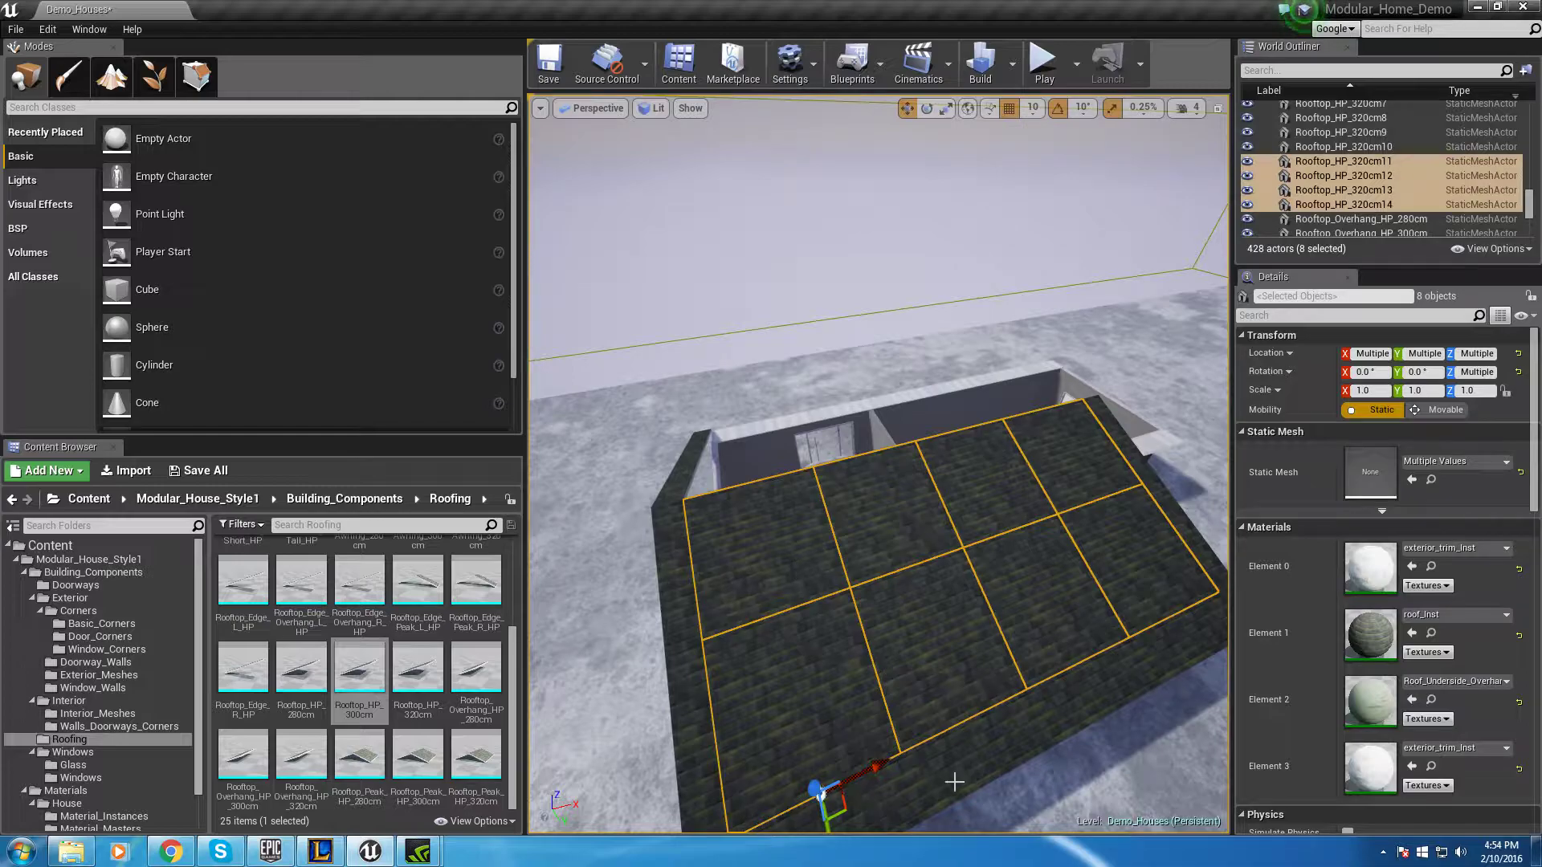
ctrl+click(983, 773)
ctrl+click(1087, 703)
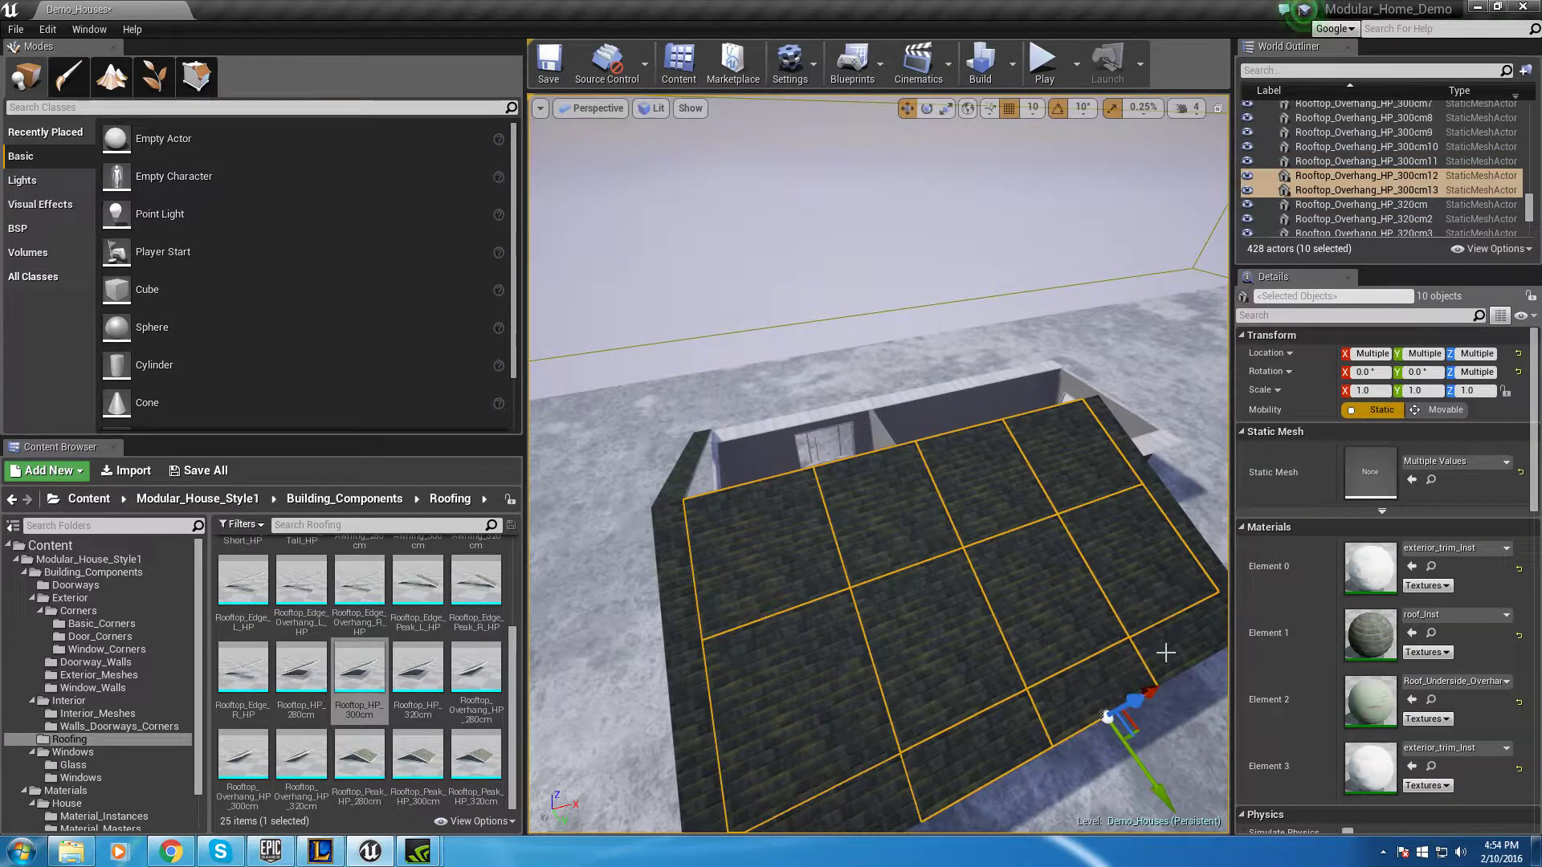
drag(891, 562, 859, 617)
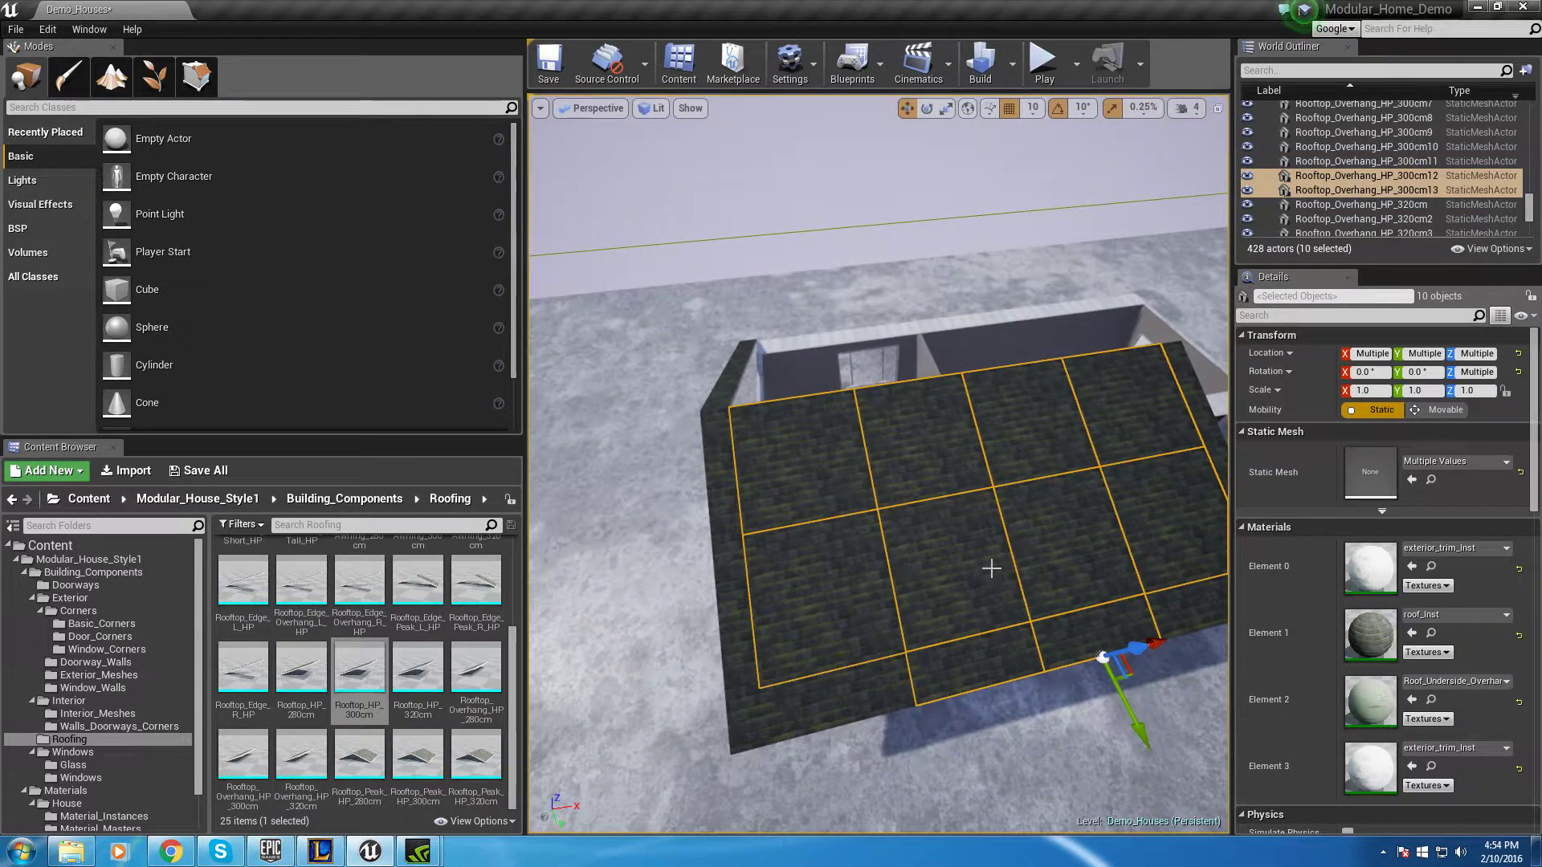
drag(991, 568, 1106, 556)
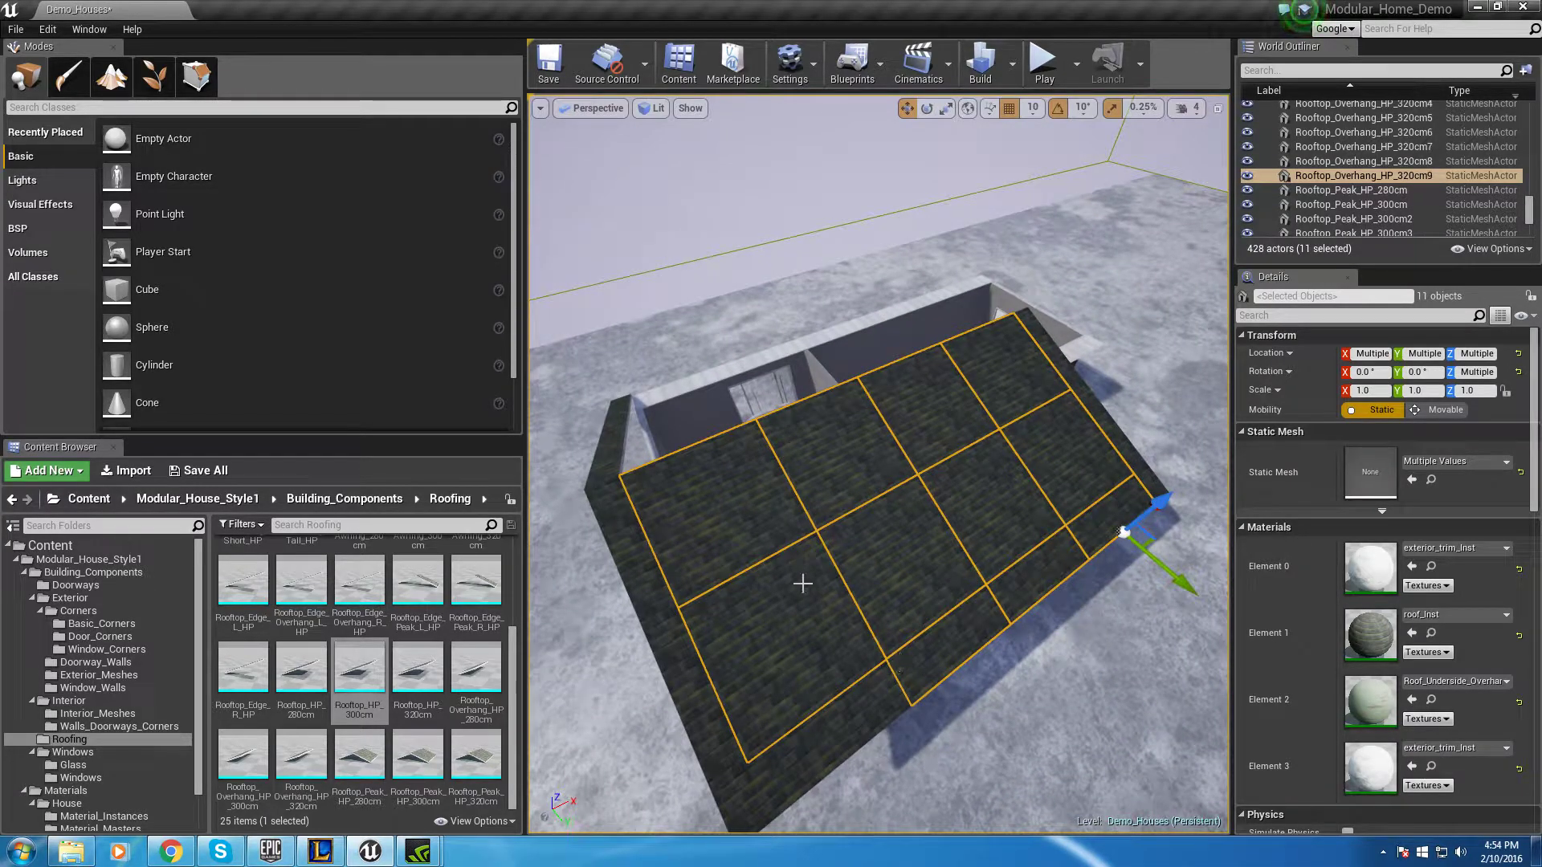
alt+drag(1048, 528, 989, 697)
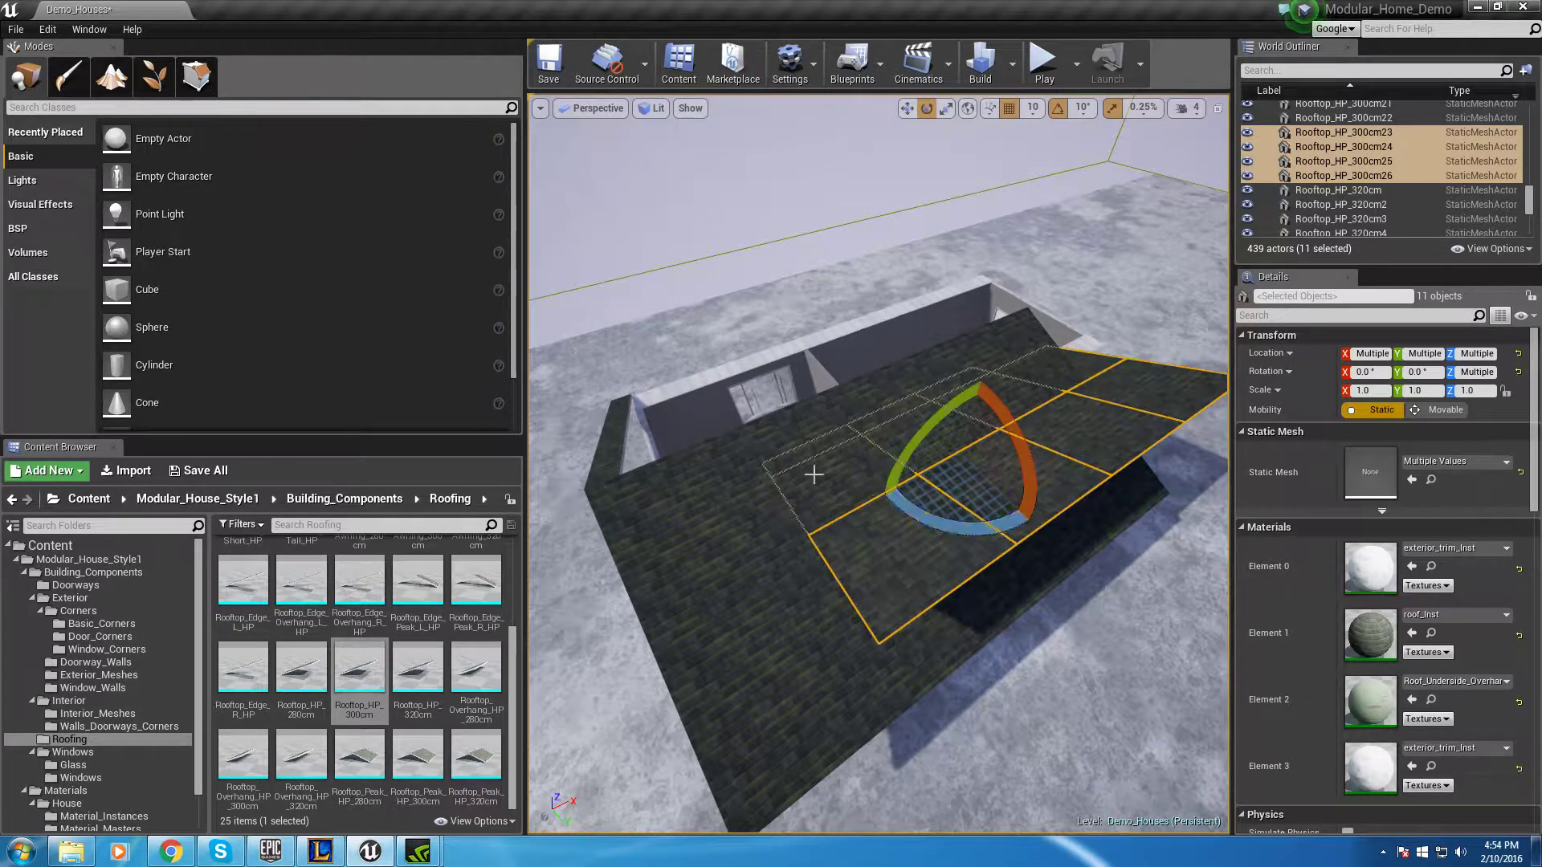
drag(986, 485, 795, 400)
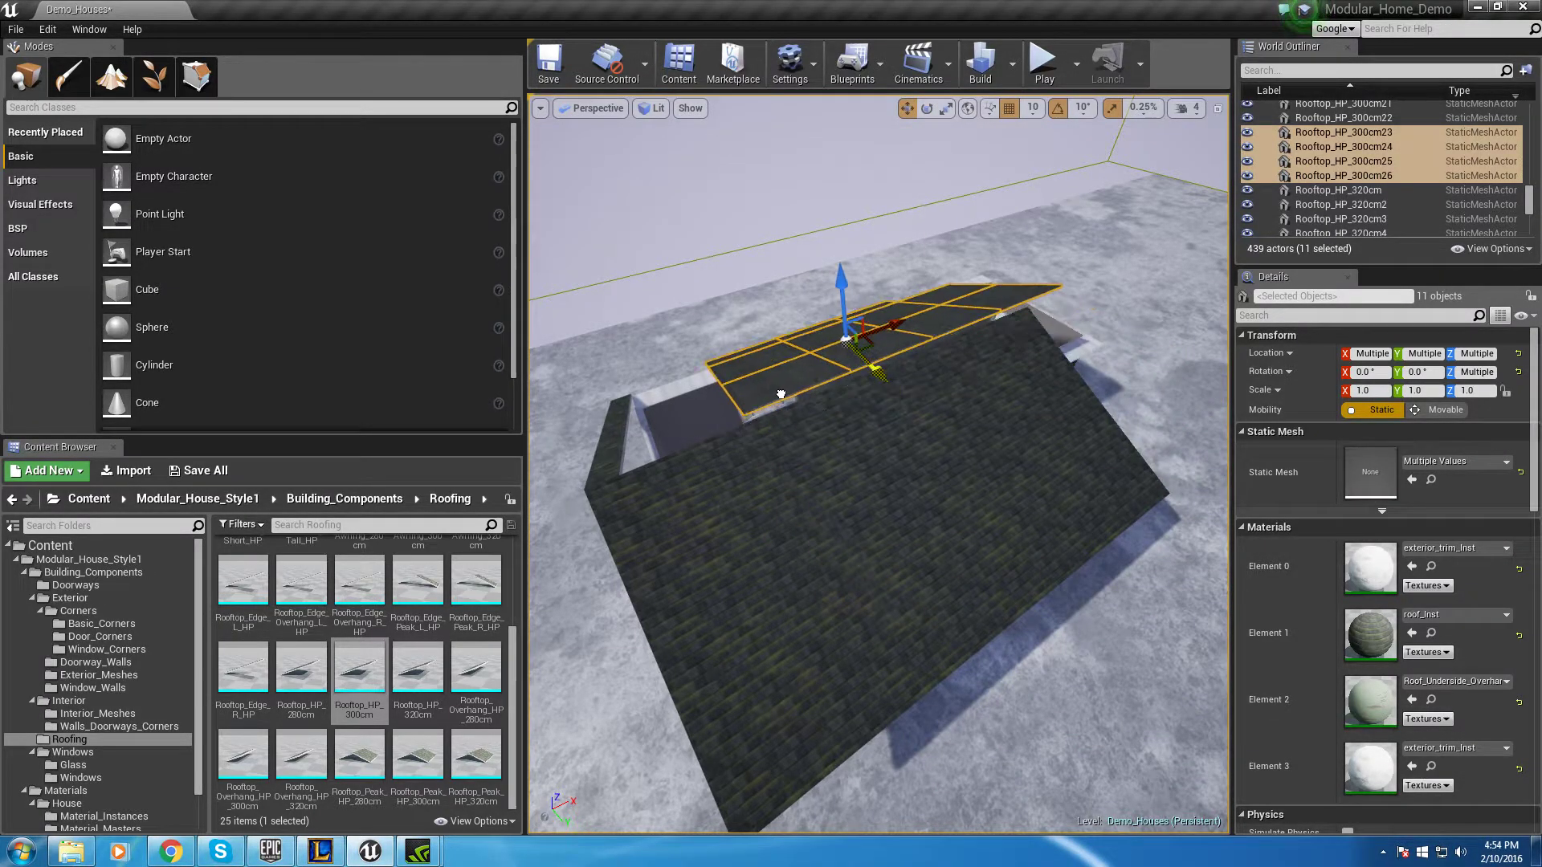
Align the copied panels and overhangs with the ridge and gable edge on the opposite side of the roof
right_drag(785, 400, 642, 318)
right_drag(901, 321, 900, 370)
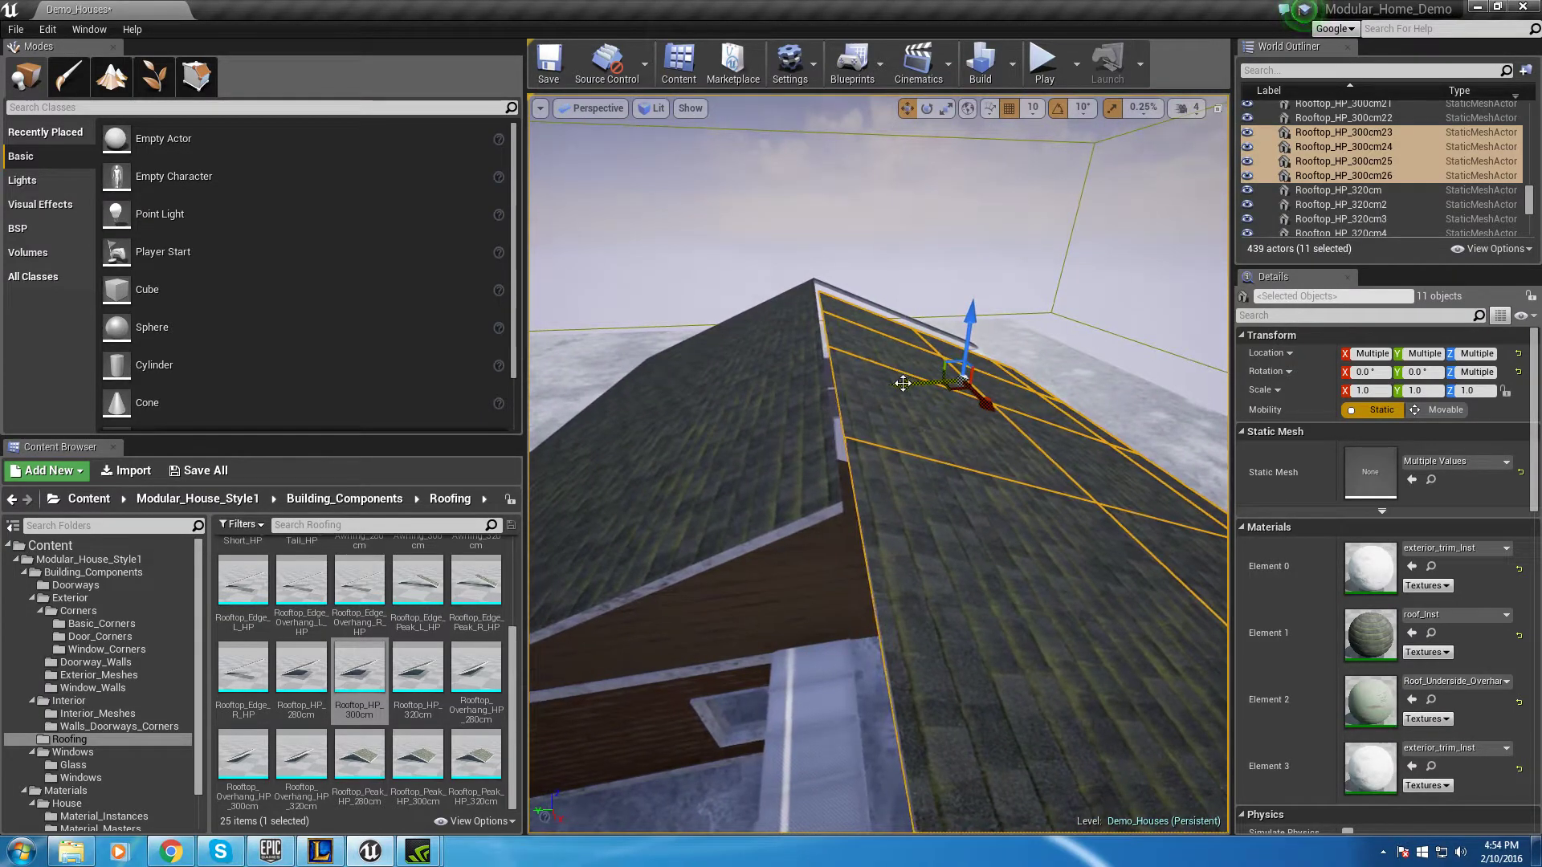
right_drag(906, 520, 654, 562)
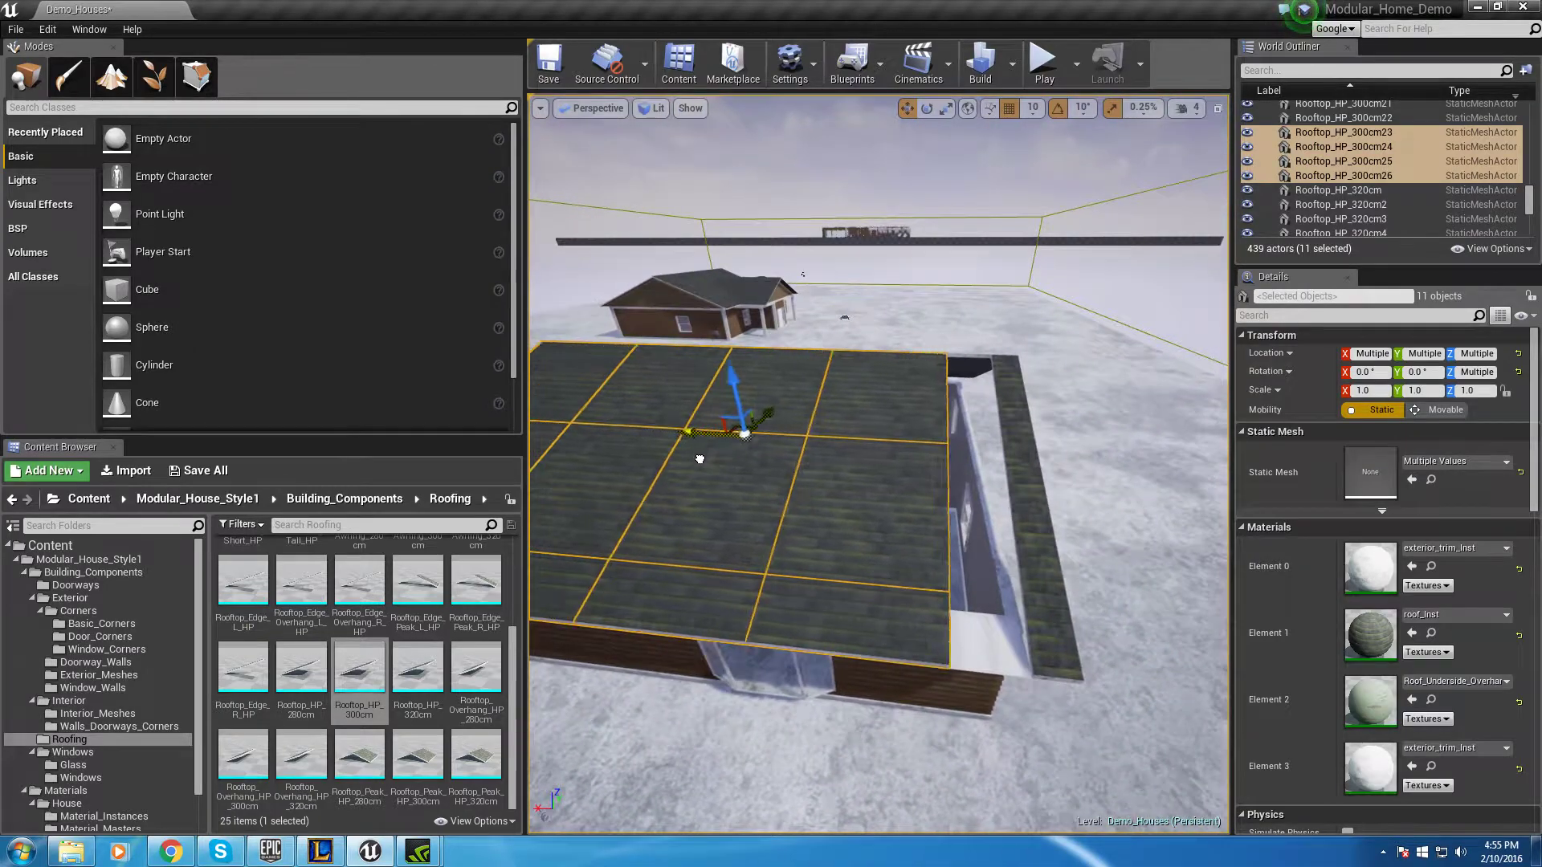
right_drag(743, 480, 643, 492)
right_drag(921, 602, 923, 719)
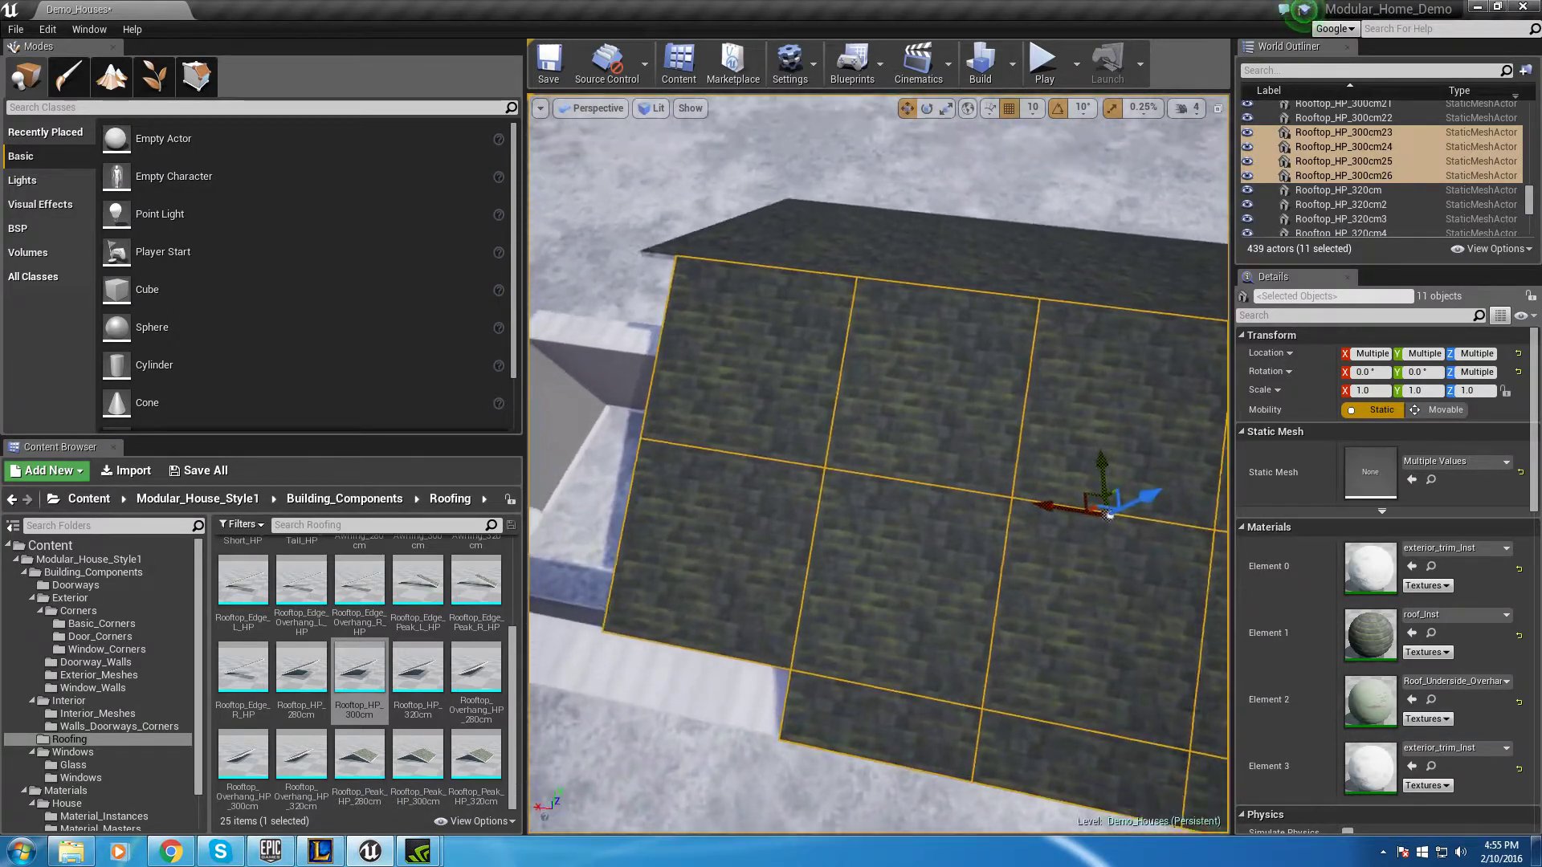
scroll(877, 556, down, 4)
right_drag(884, 482, 867, 481)
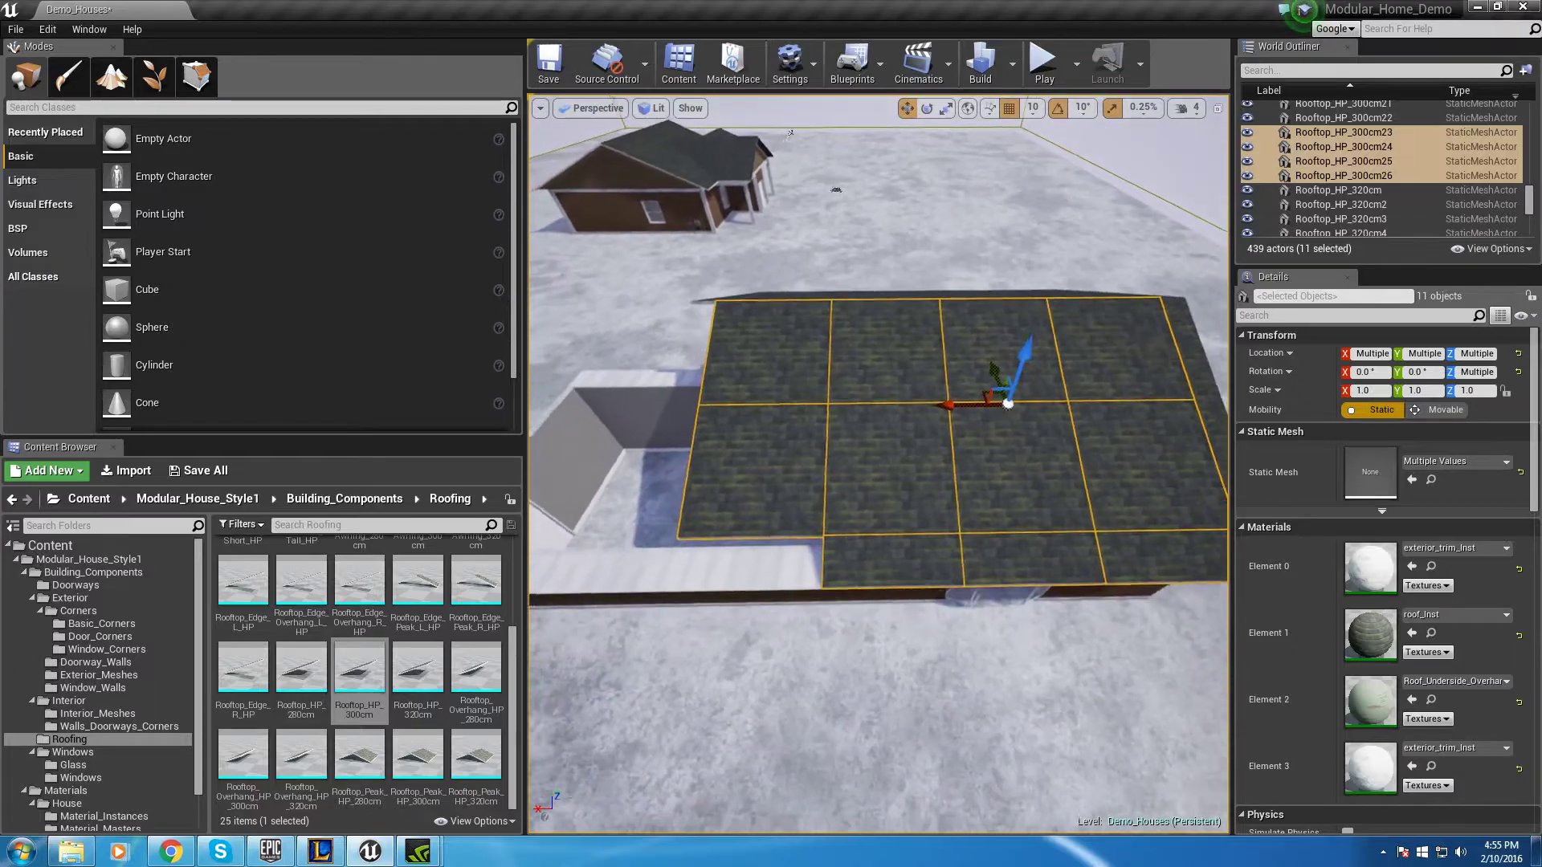
Duplicate the end Rooftop_Overhang_HP_320cm piece along the eave into the gap at X -700, Y -4200, Z 420
click(1006, 572)
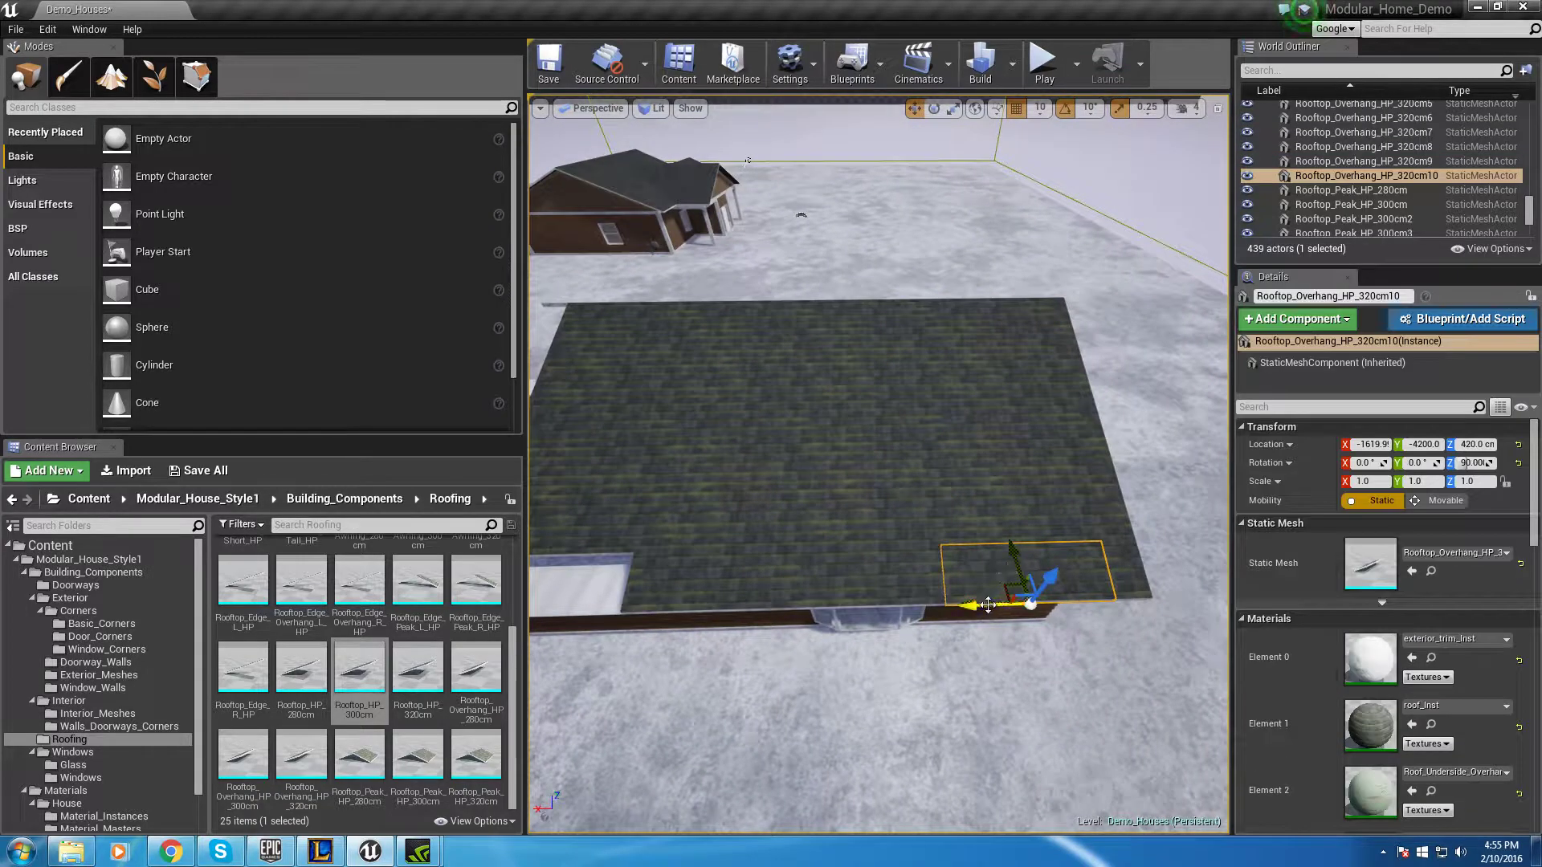
alt+drag(987, 604, 929, 605)
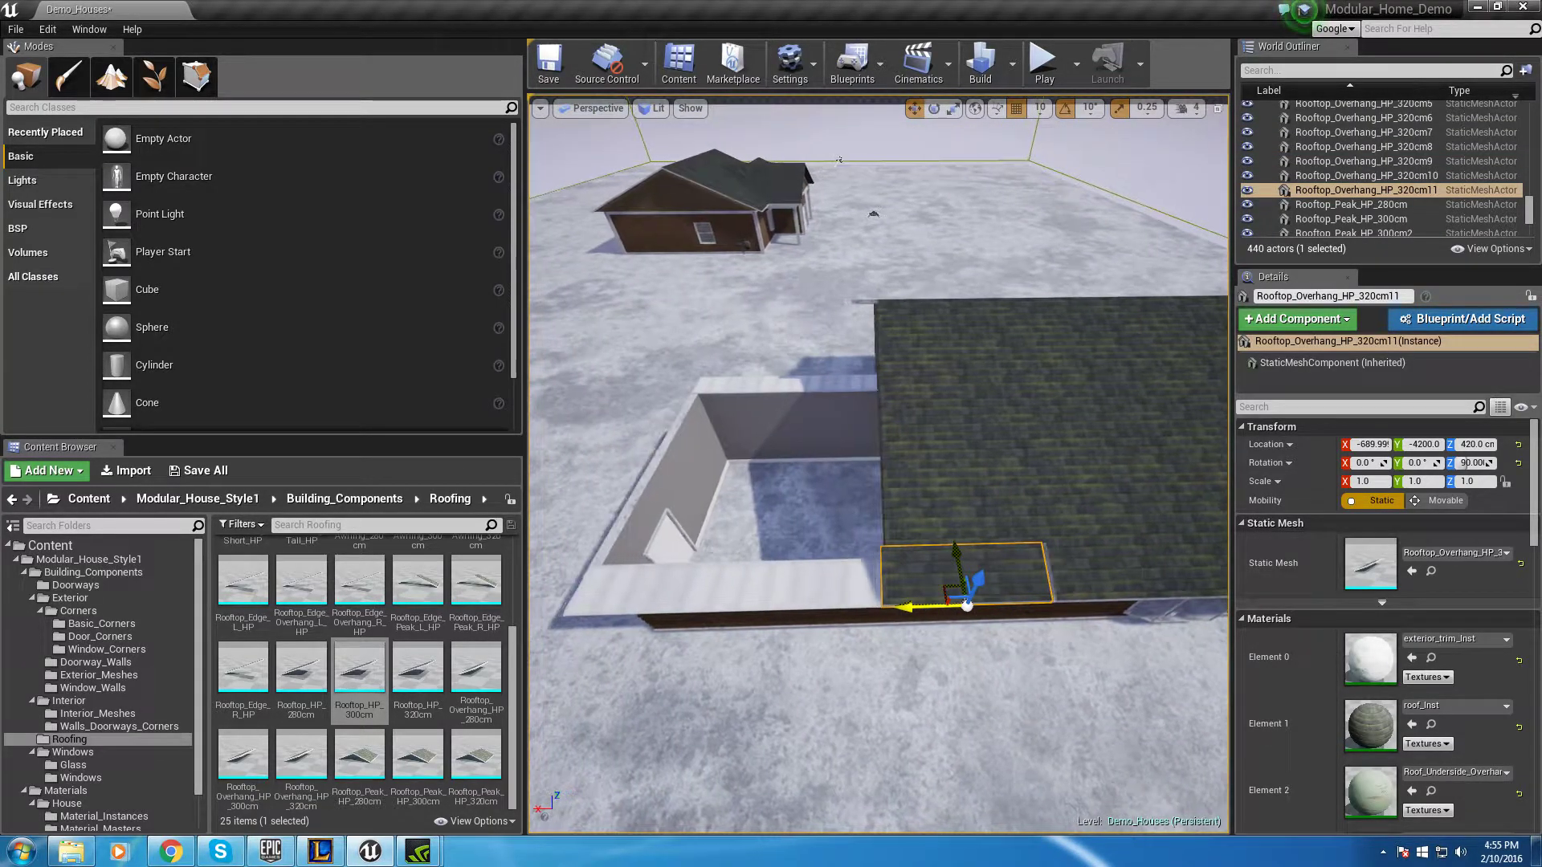
right_drag(752, 544, 777, 564)
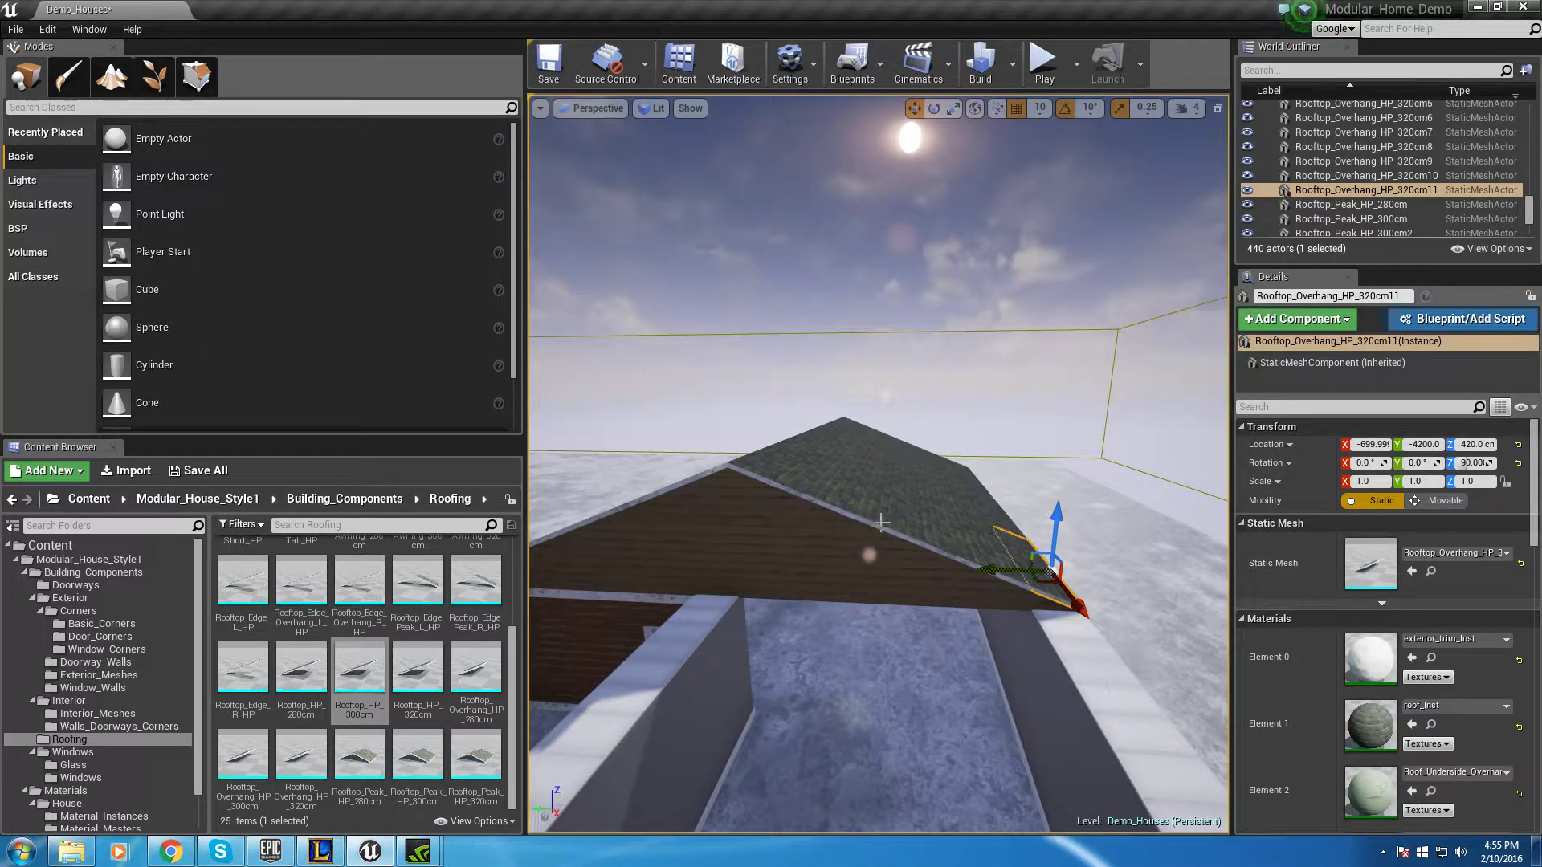
Examine how the overhangs, awnings and exterior walls meet at the gable beside the unroofed section
right_drag(901, 592, 893, 294)
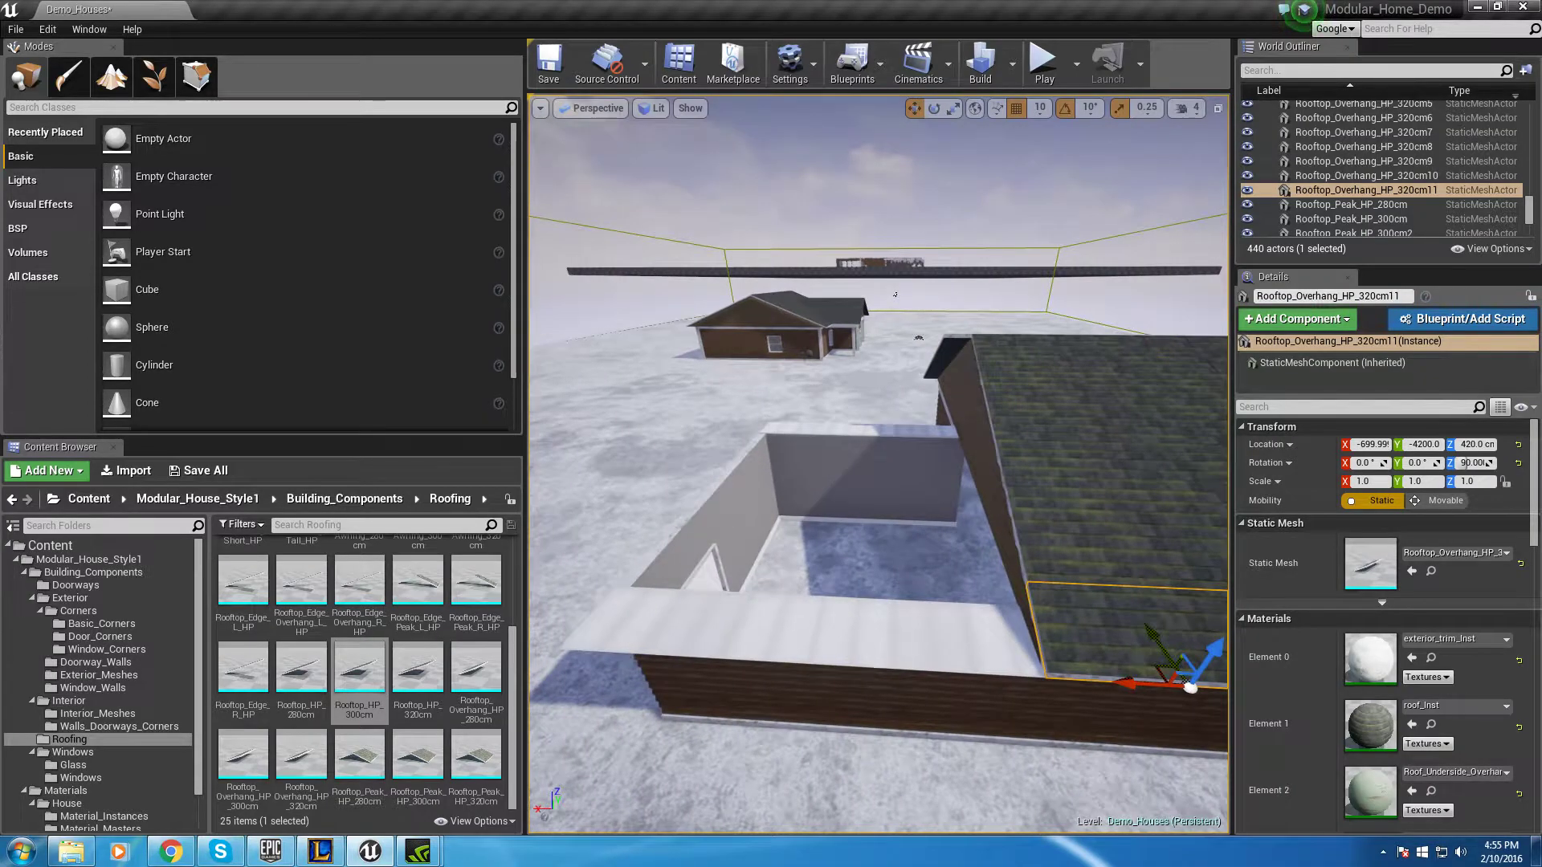
right_drag(878, 464, 973, 474)
click(897, 622)
right_drag(897, 622, 1073, 698)
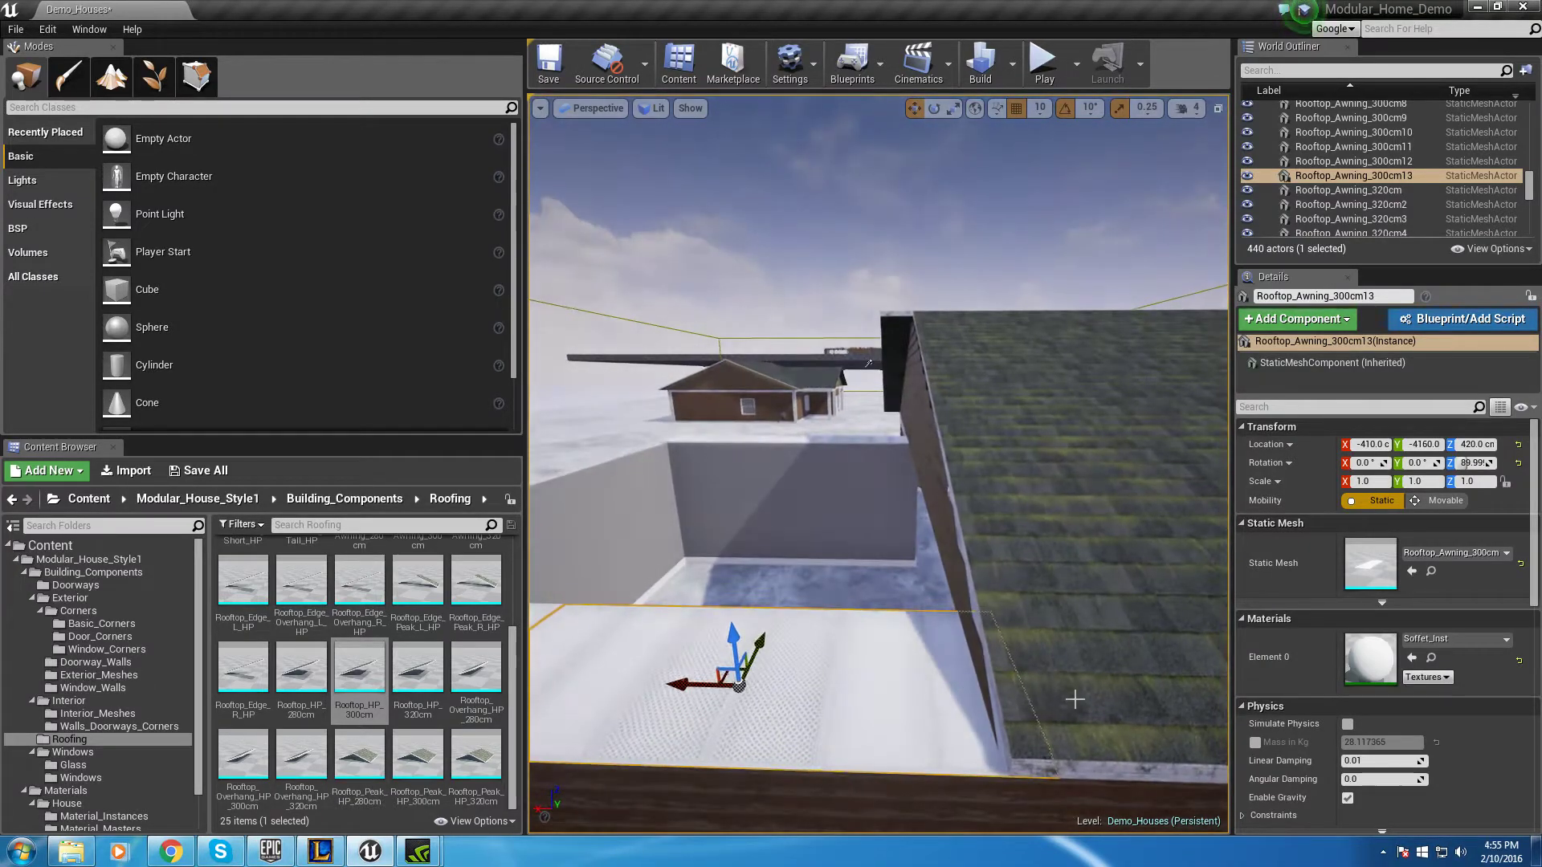
click(1074, 699)
right_drag(924, 642, 929, 630)
click(961, 554)
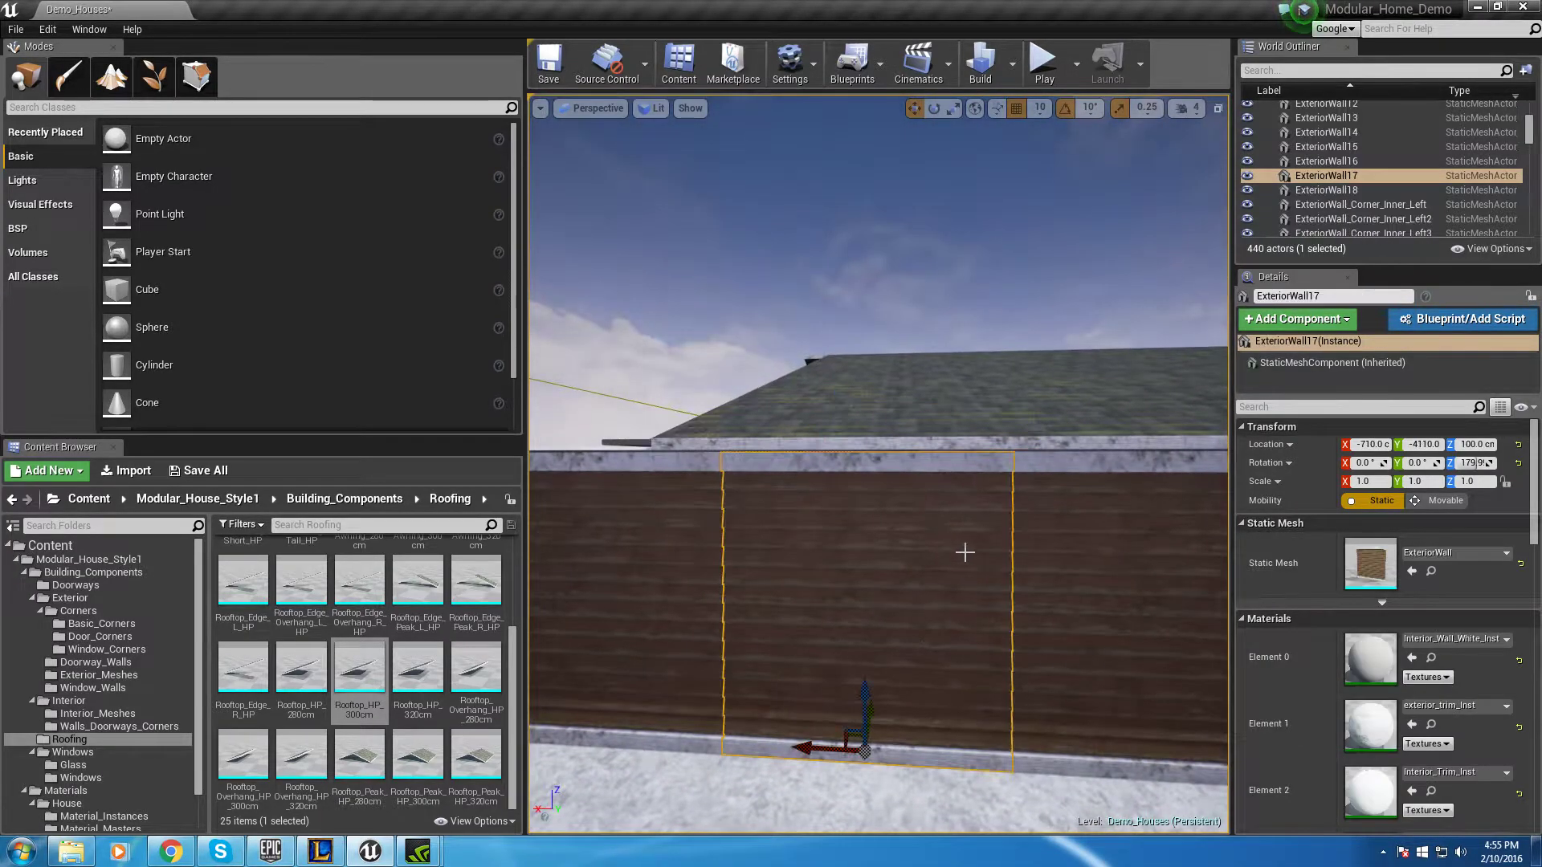
right_drag(961, 554, 964, 482)
click(964, 345)
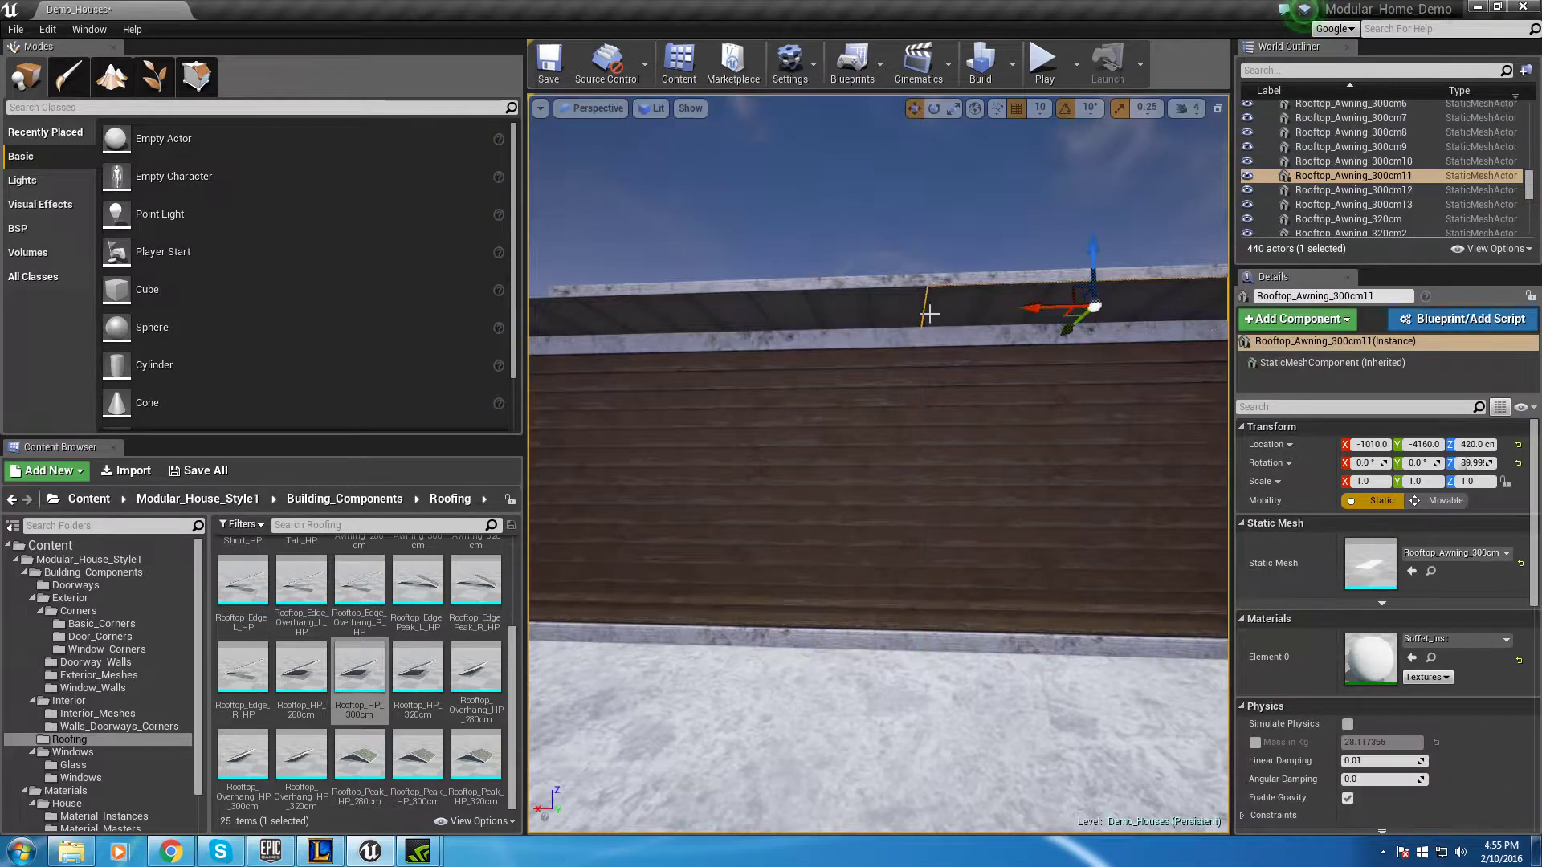
click(878, 371)
right_drag(973, 487, 903, 459)
Try to extend the slope past the gable by duplicating the end 320 cm roof panel and its overhang to X -380
click(903, 459)
ctrl+click(847, 617)
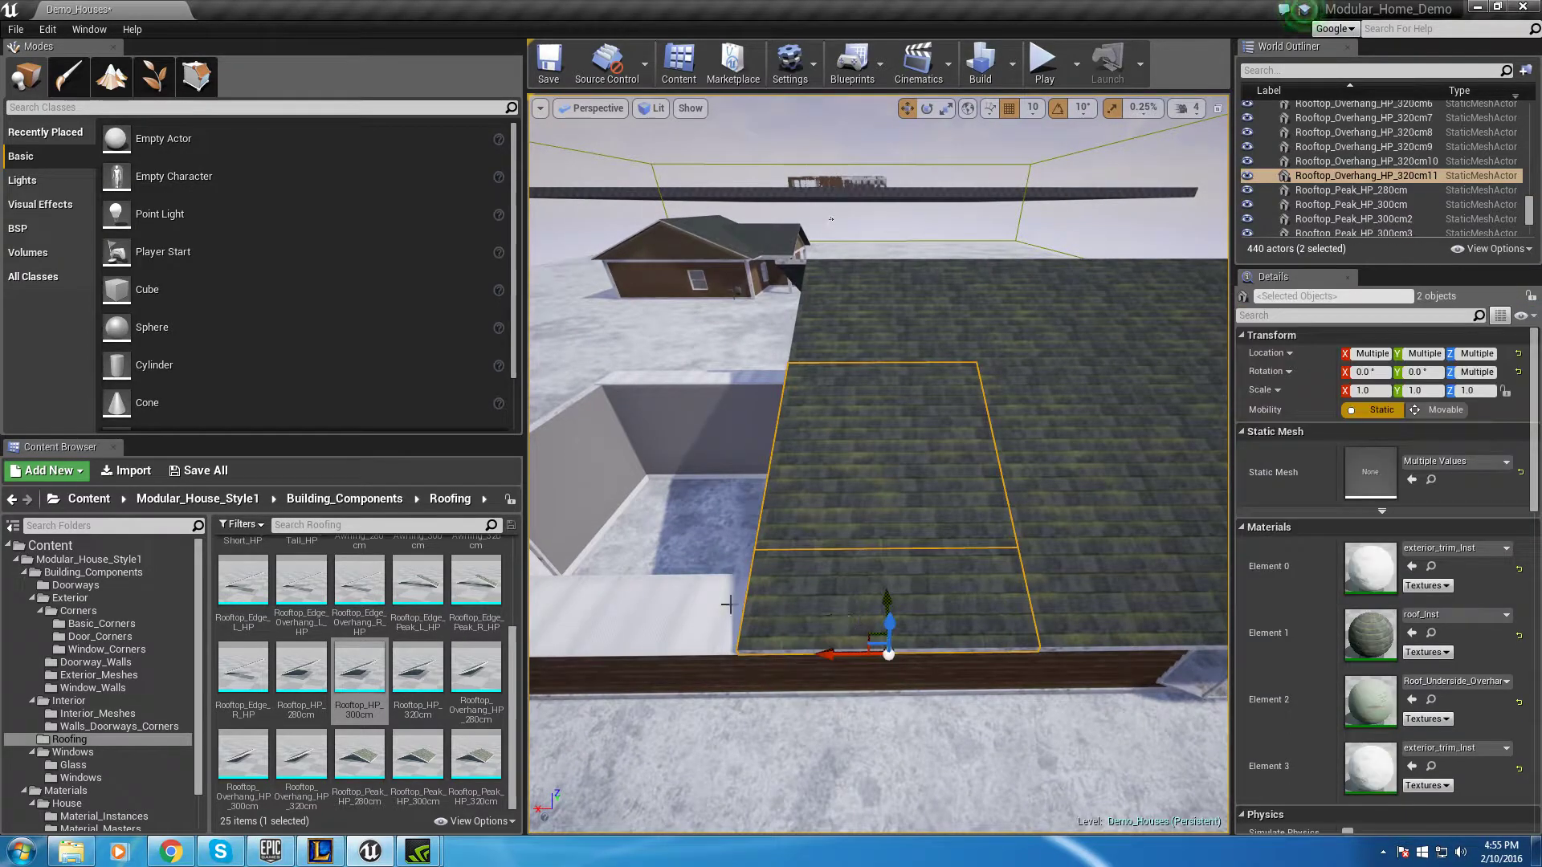
alt+drag(843, 653, 751, 655)
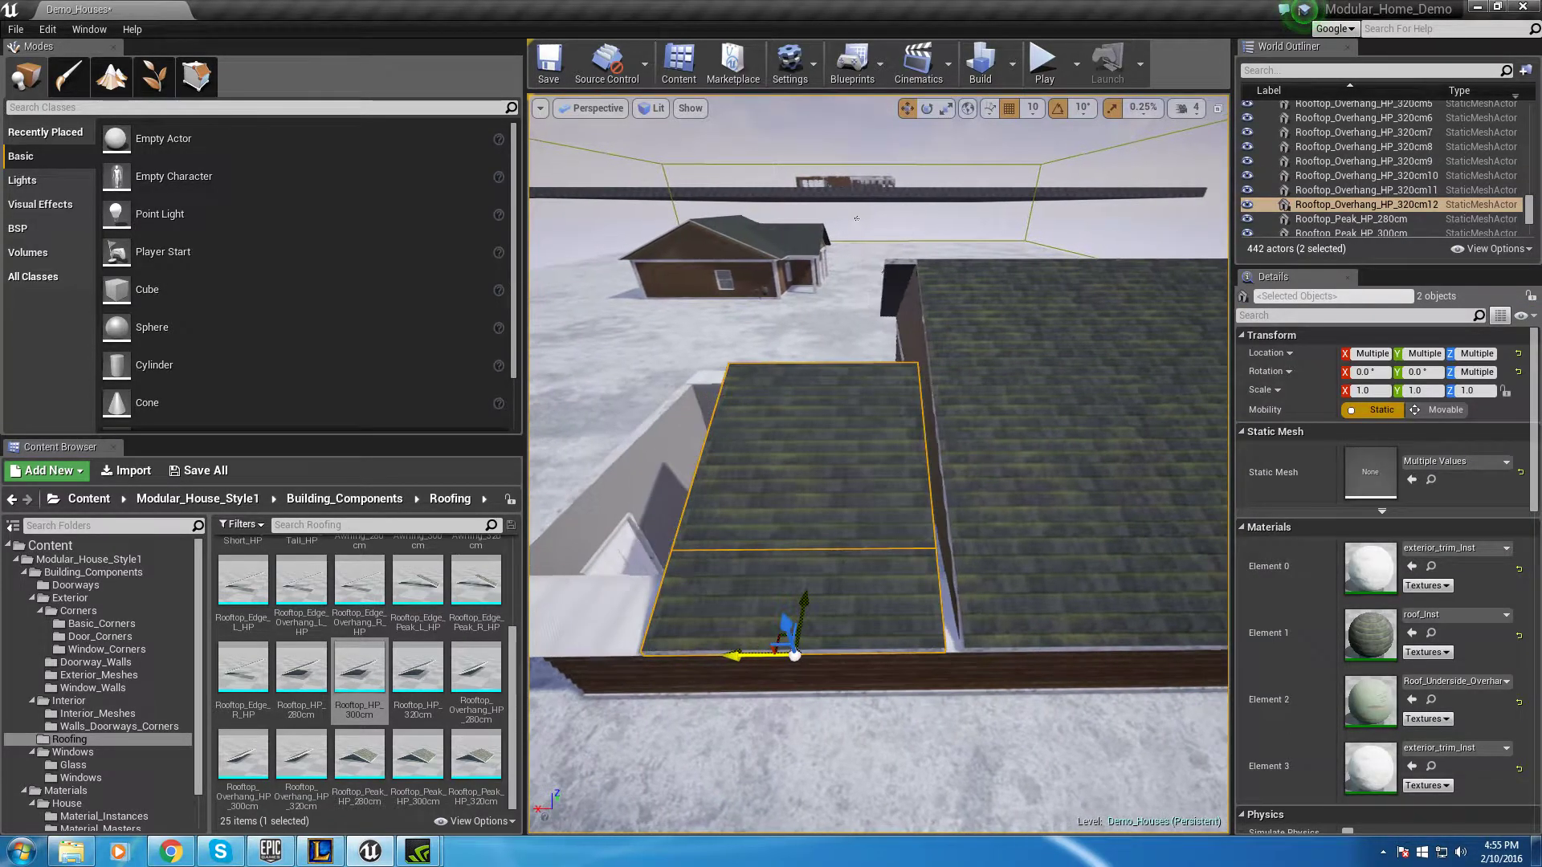
key(ctrl+z)
right_drag(835, 579, 870, 595)
click(823, 579)
key(ctrl+z)
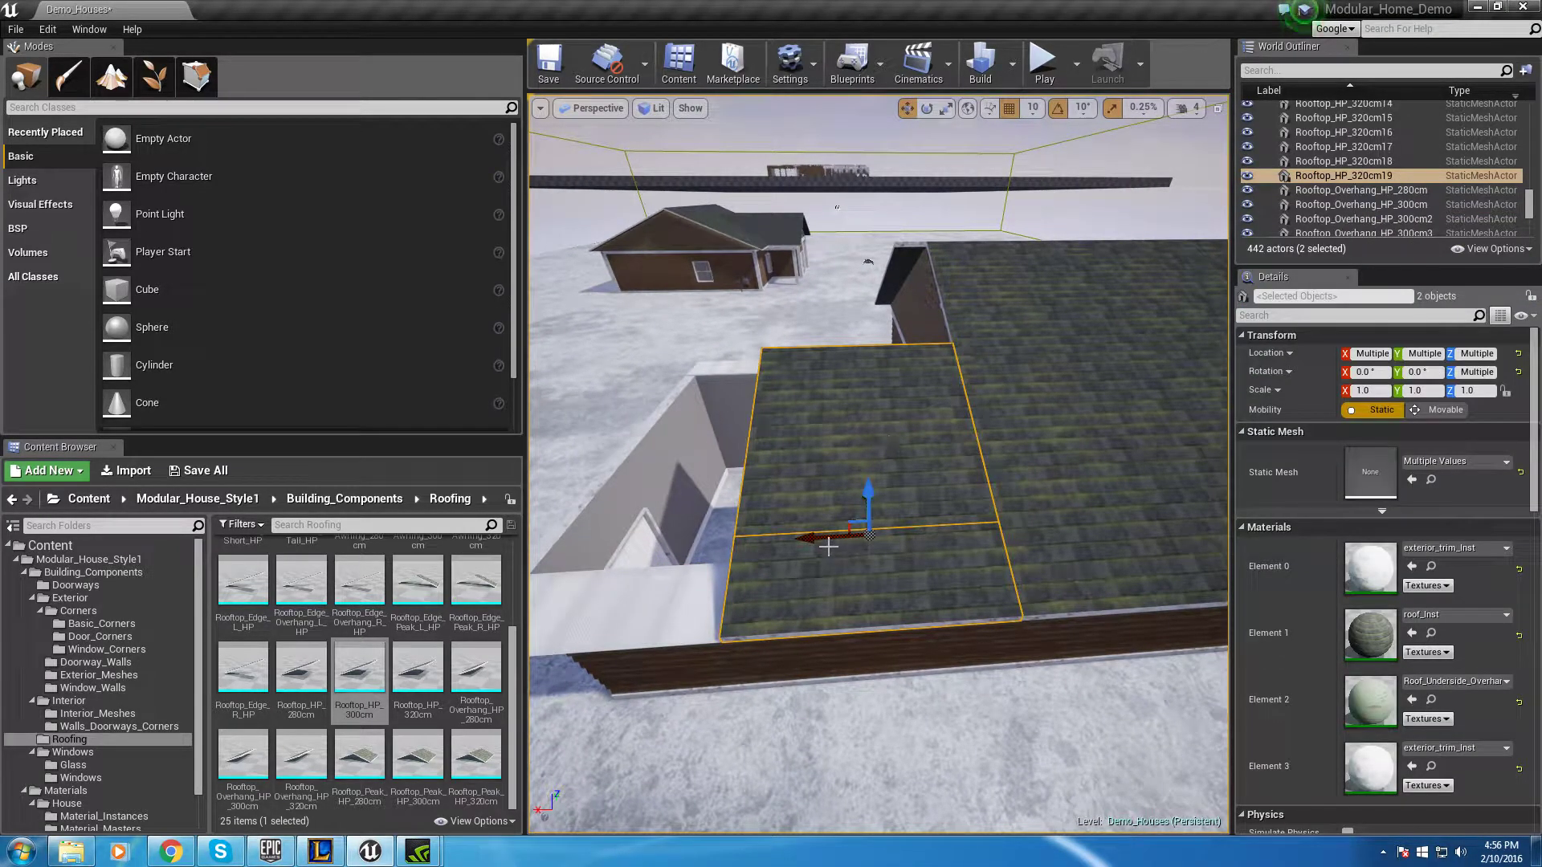
alt+drag(828, 538, 607, 561)
Delete the trial copies of the 320 cm roof panel and overhang beyond the gable
key(Delete)
click(843, 417)
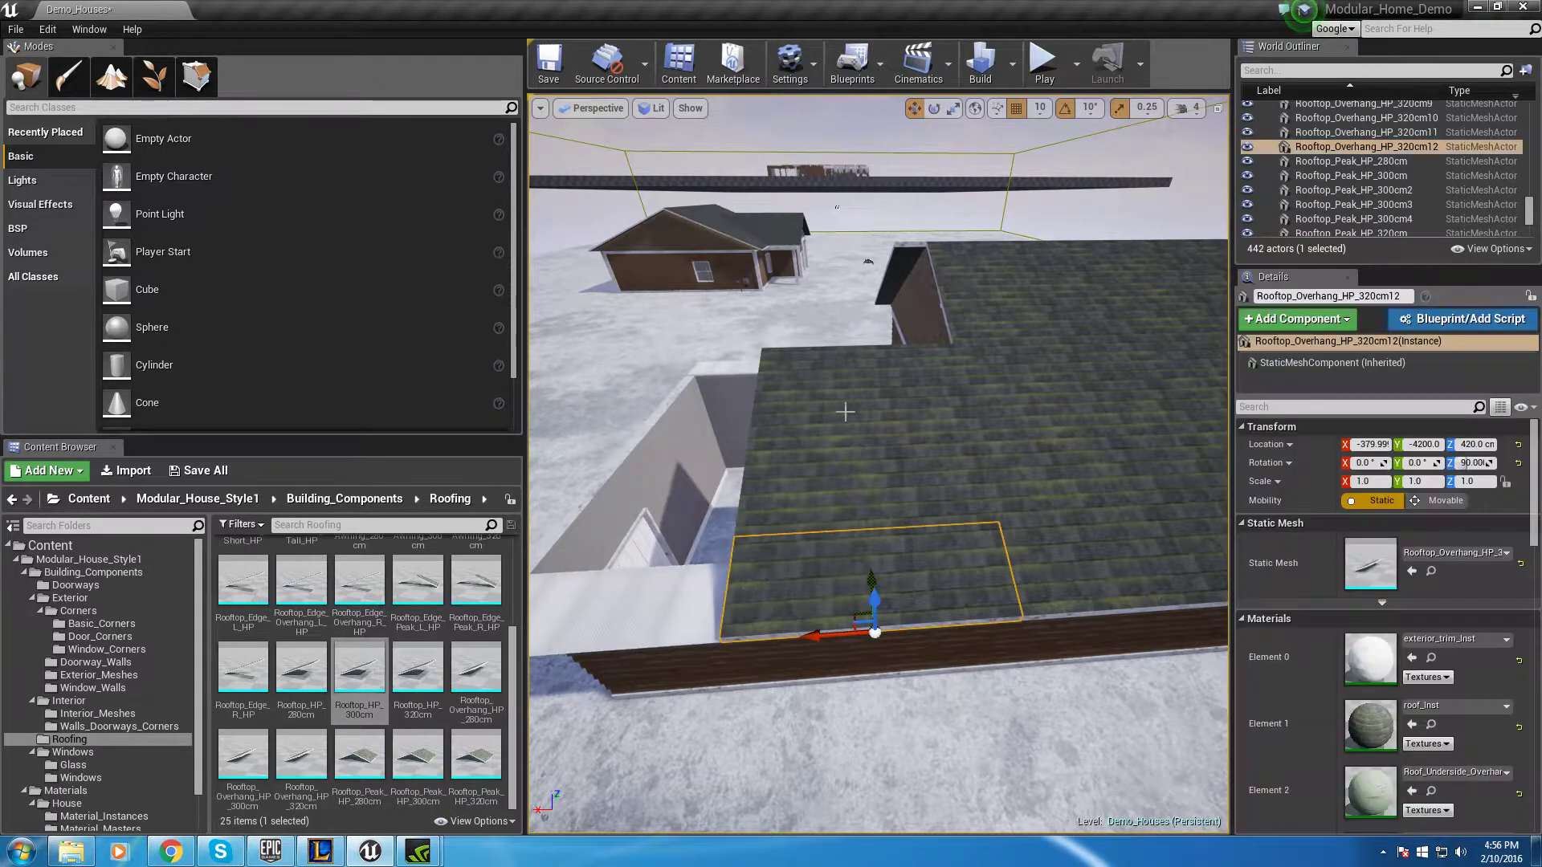
key(Delete)
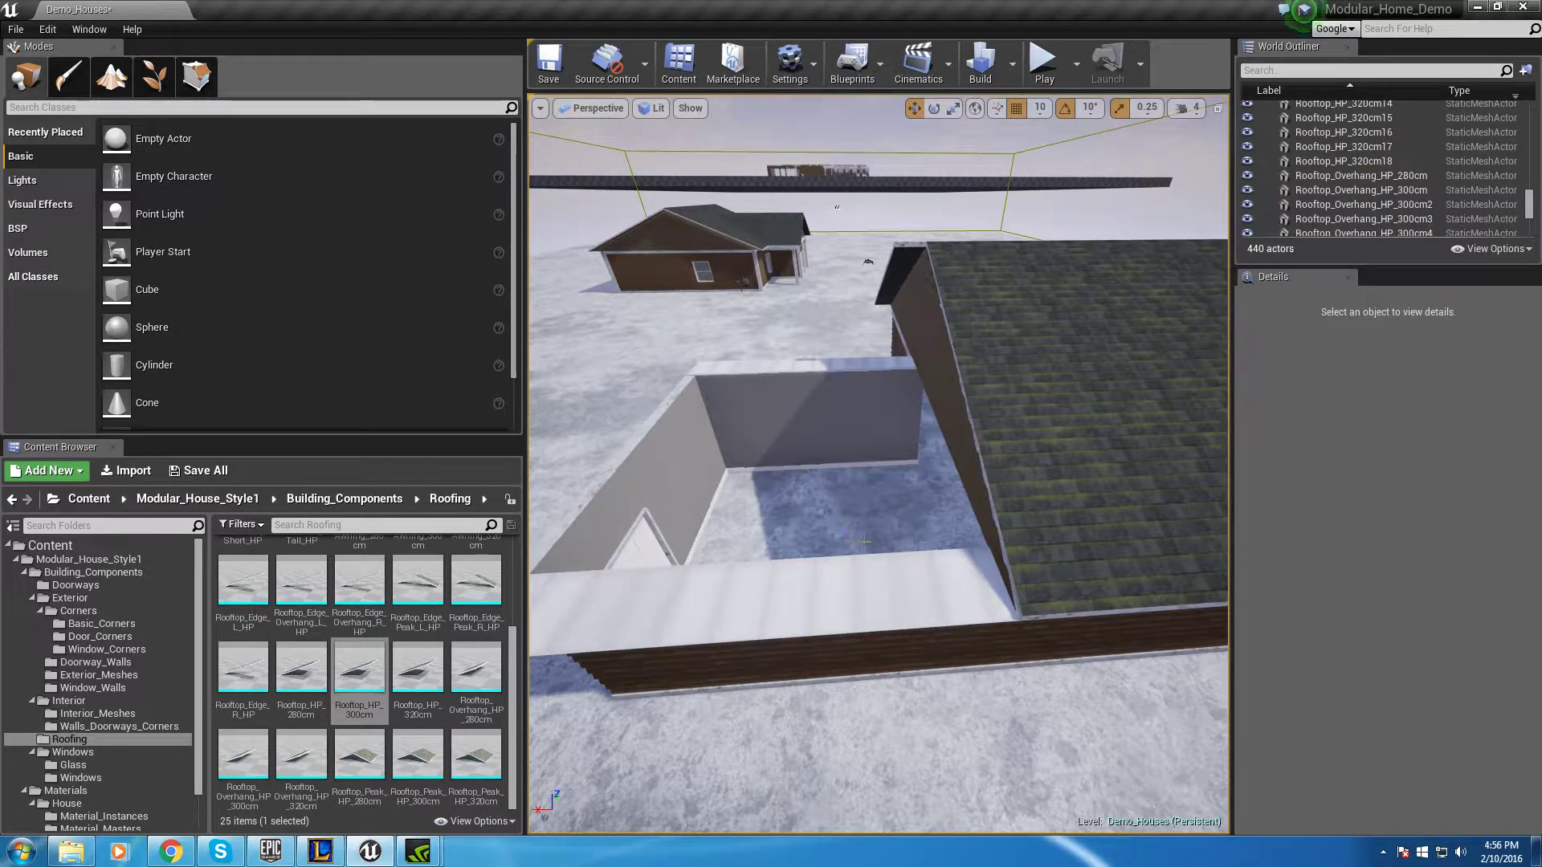
Place a Rooftop_Overhang_HP_280cm piece on the awning beside the gable and rotate and align it with the existing eave
click(886, 613)
key(f)
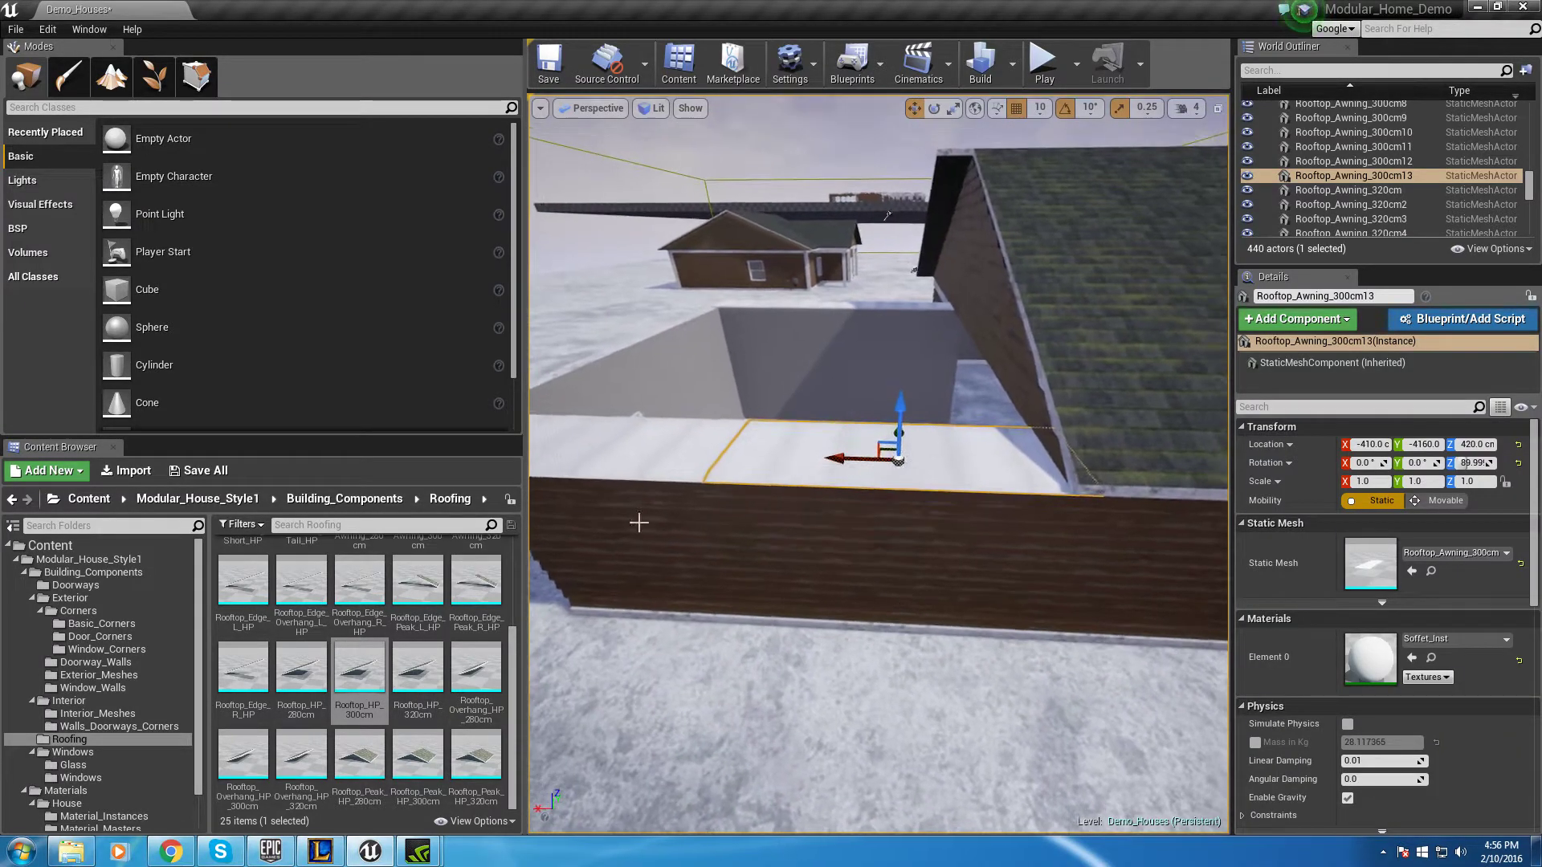
click(301, 675)
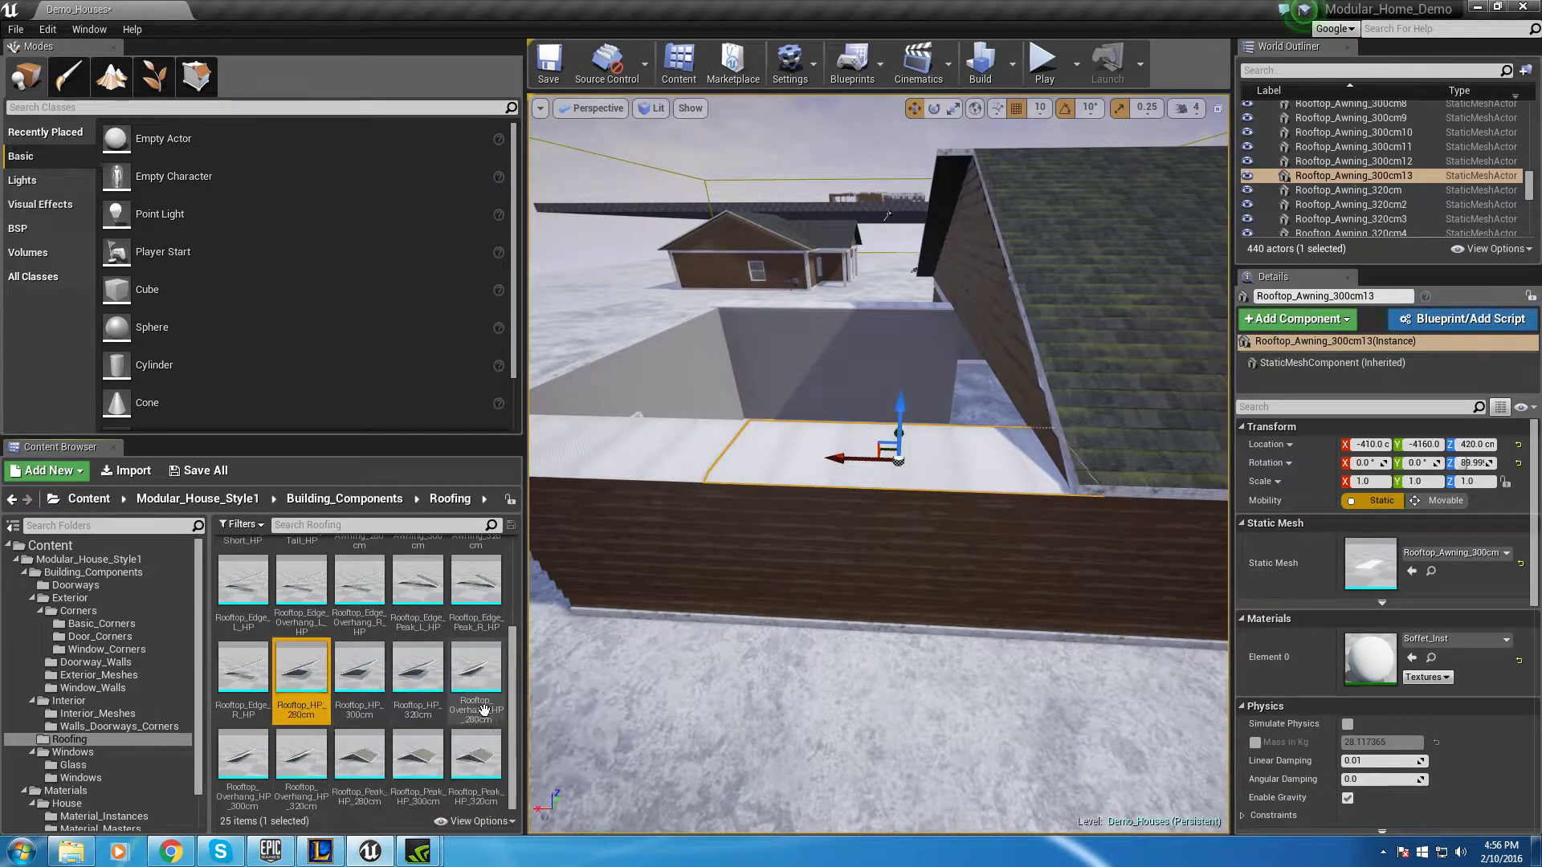
scroll(385, 719, up, 1)
scroll(332, 730, down, 1)
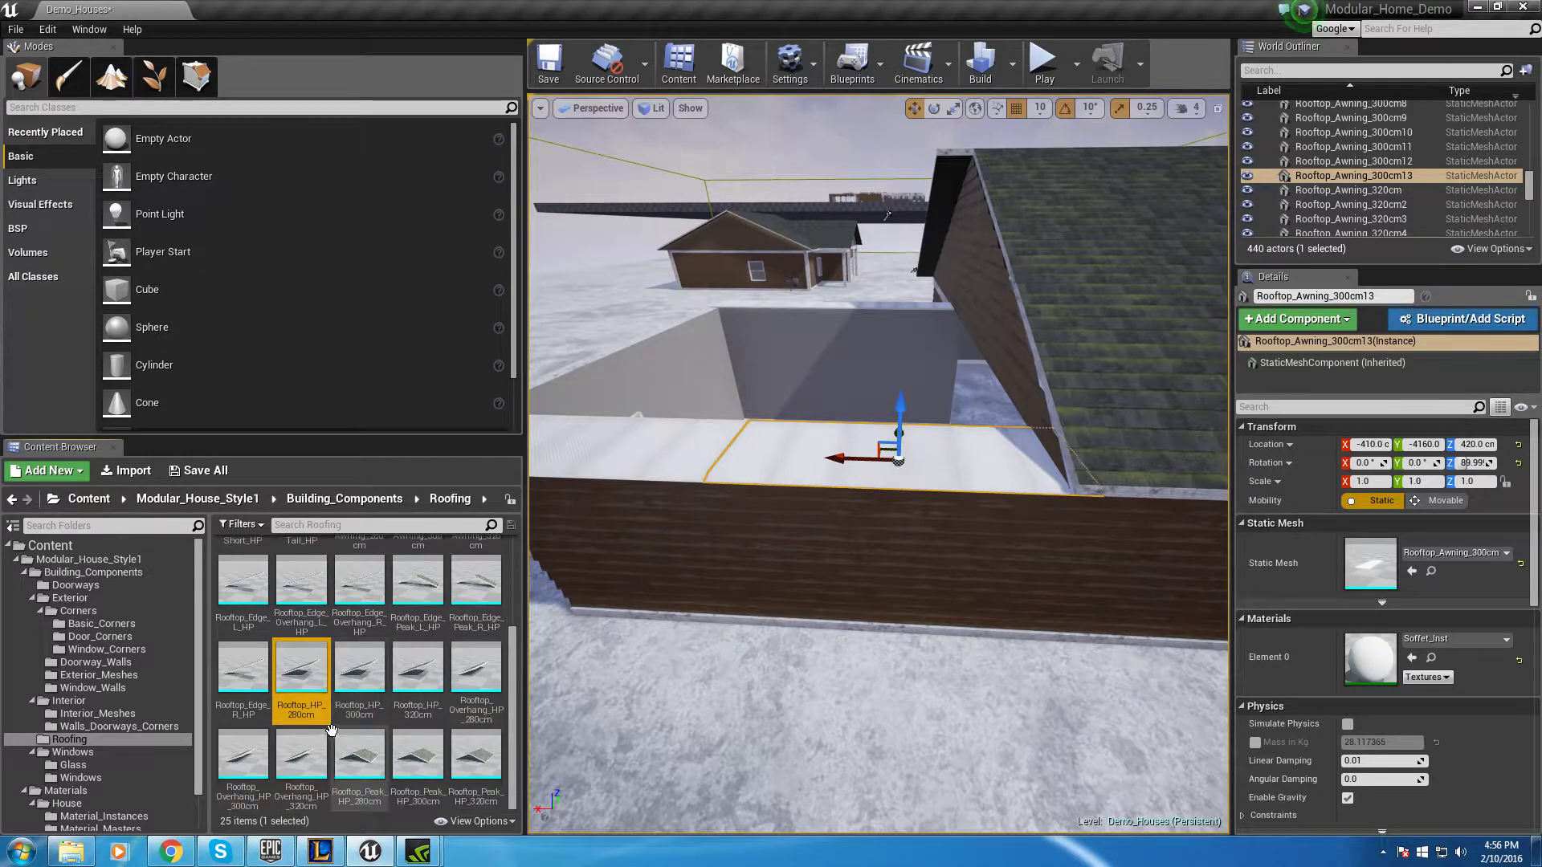
drag(476, 670, 923, 474)
key(e)
drag(900, 554, 911, 533)
right_drag(914, 457, 932, 524)
drag(932, 560, 898, 585)
right_drag(899, 584, 914, 233)
right_drag(1014, 611, 1018, 619)
Place a Rooftop_Overhang_HP_320cm piece over the end awning, rotated 90°, at X -100, Y -4200, Z 420
click(952, 511)
right_drag(952, 511, 908, 474)
right_drag(887, 379, 806, 447)
mouse_move(755, 561)
right_down()
mouse_move(711, 561)
mouse_move(743, 556)
right_up()
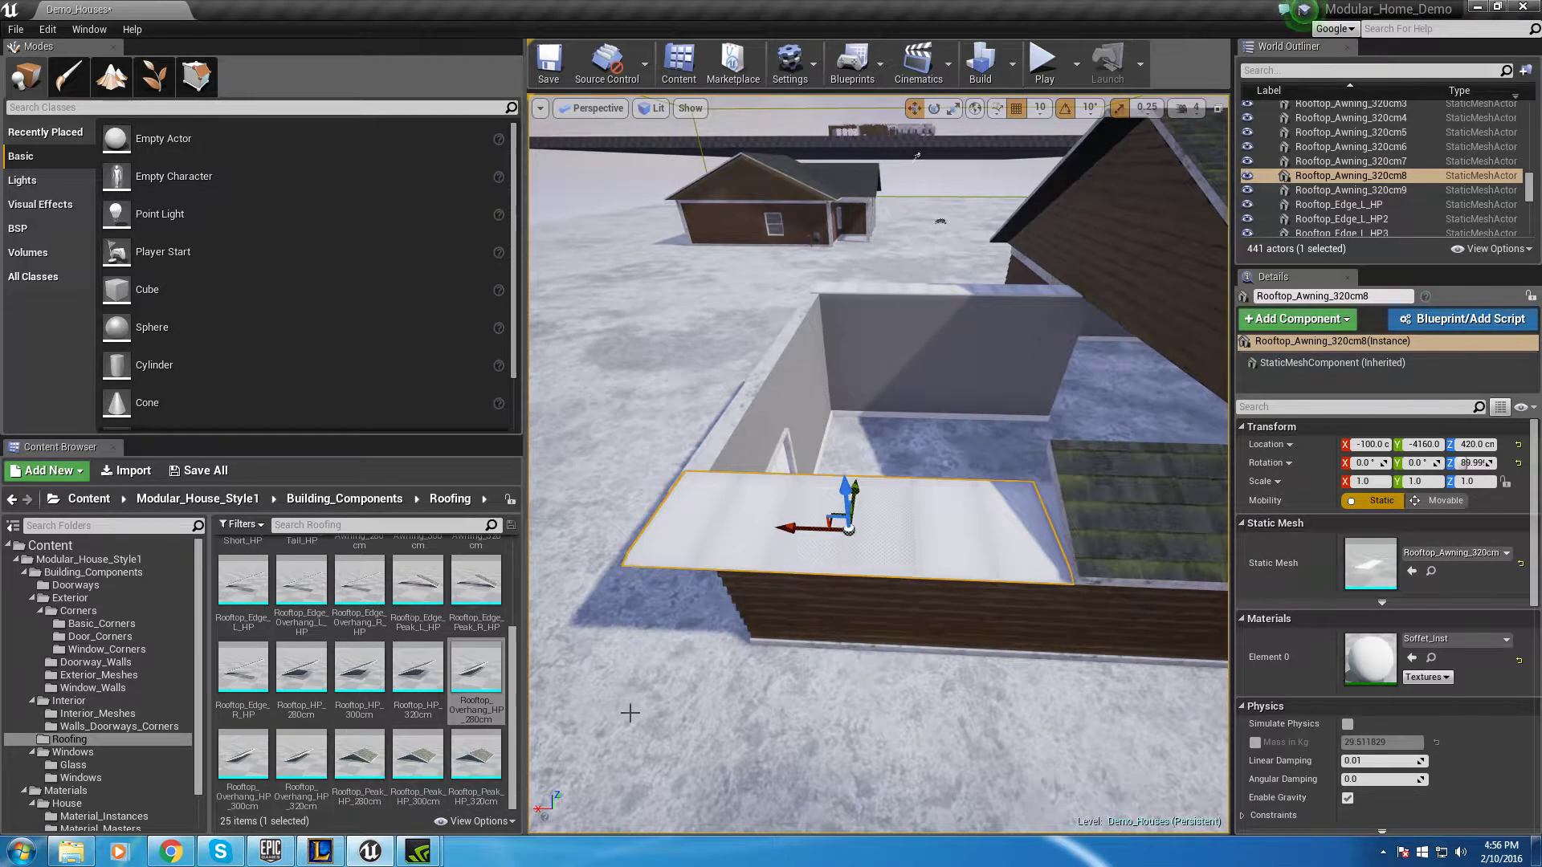
drag(417, 666, 359, 691)
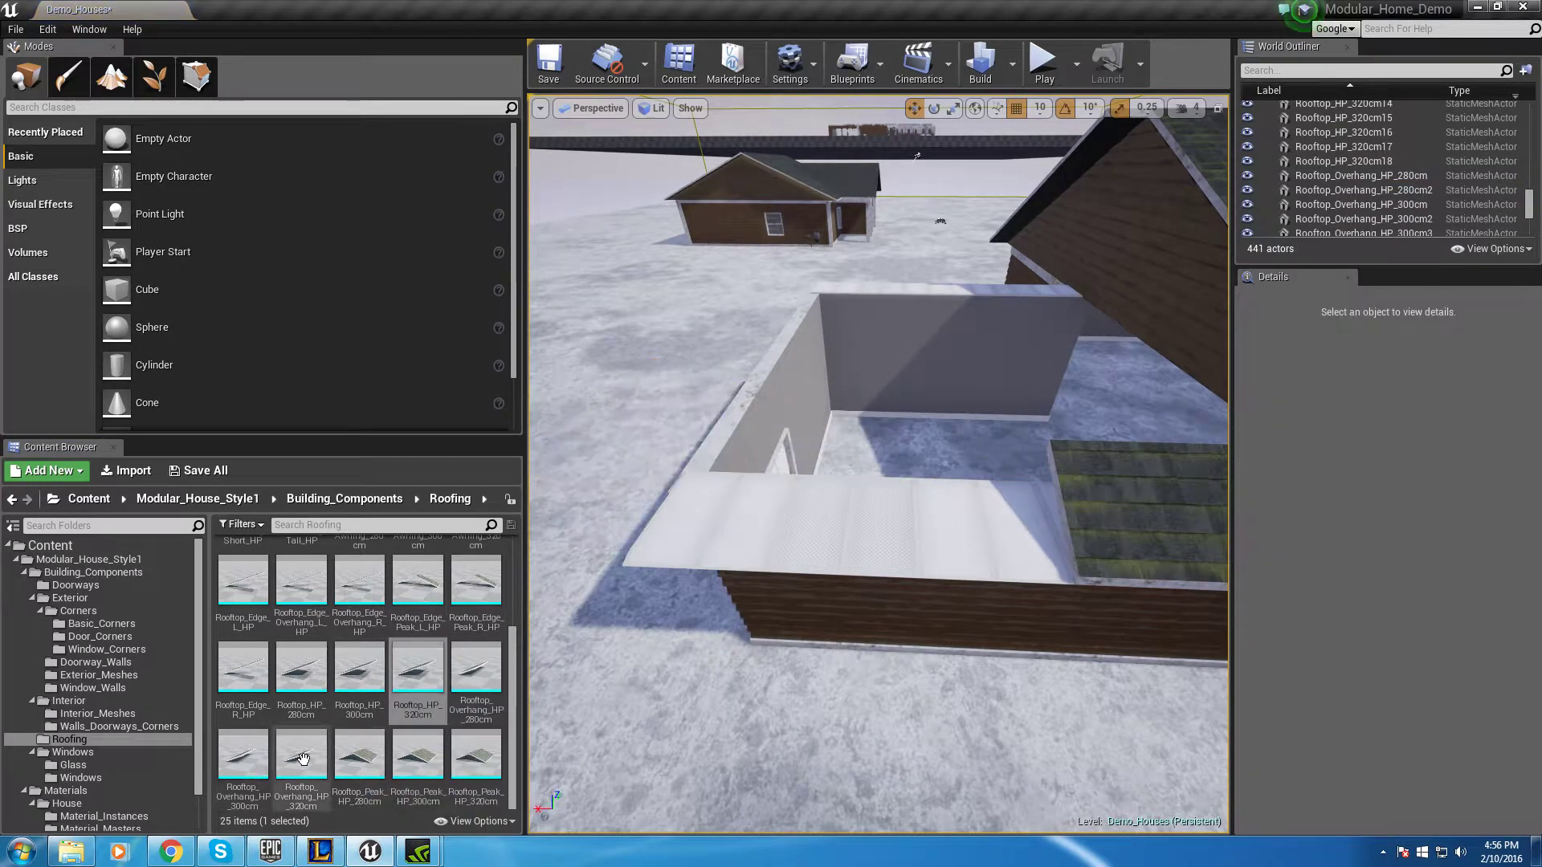
drag(302, 759, 779, 562)
key(e)
drag(685, 546, 801, 484)
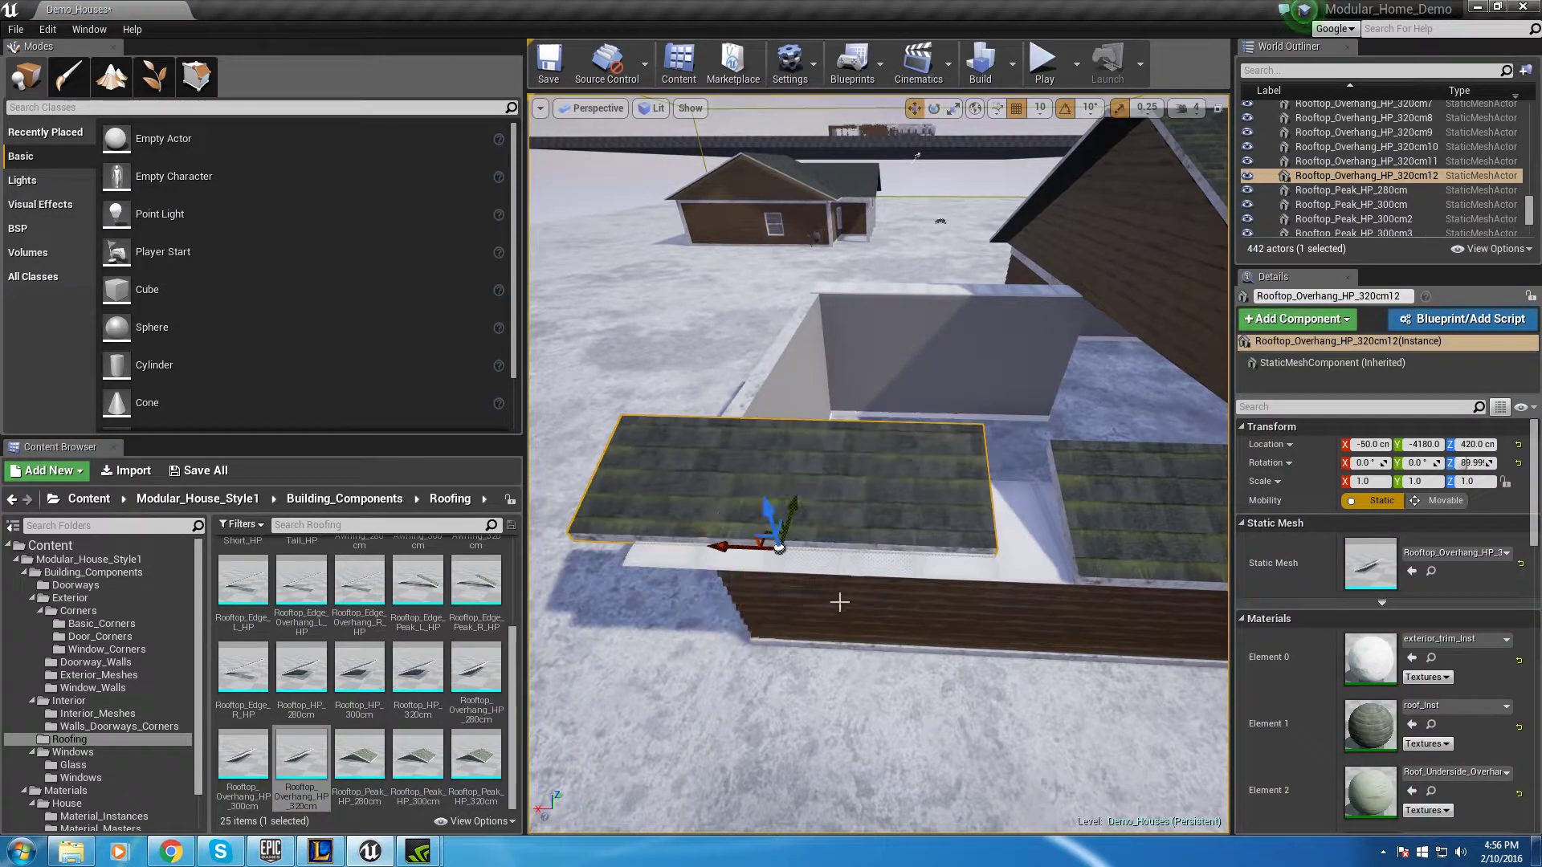
drag(744, 544, 791, 554)
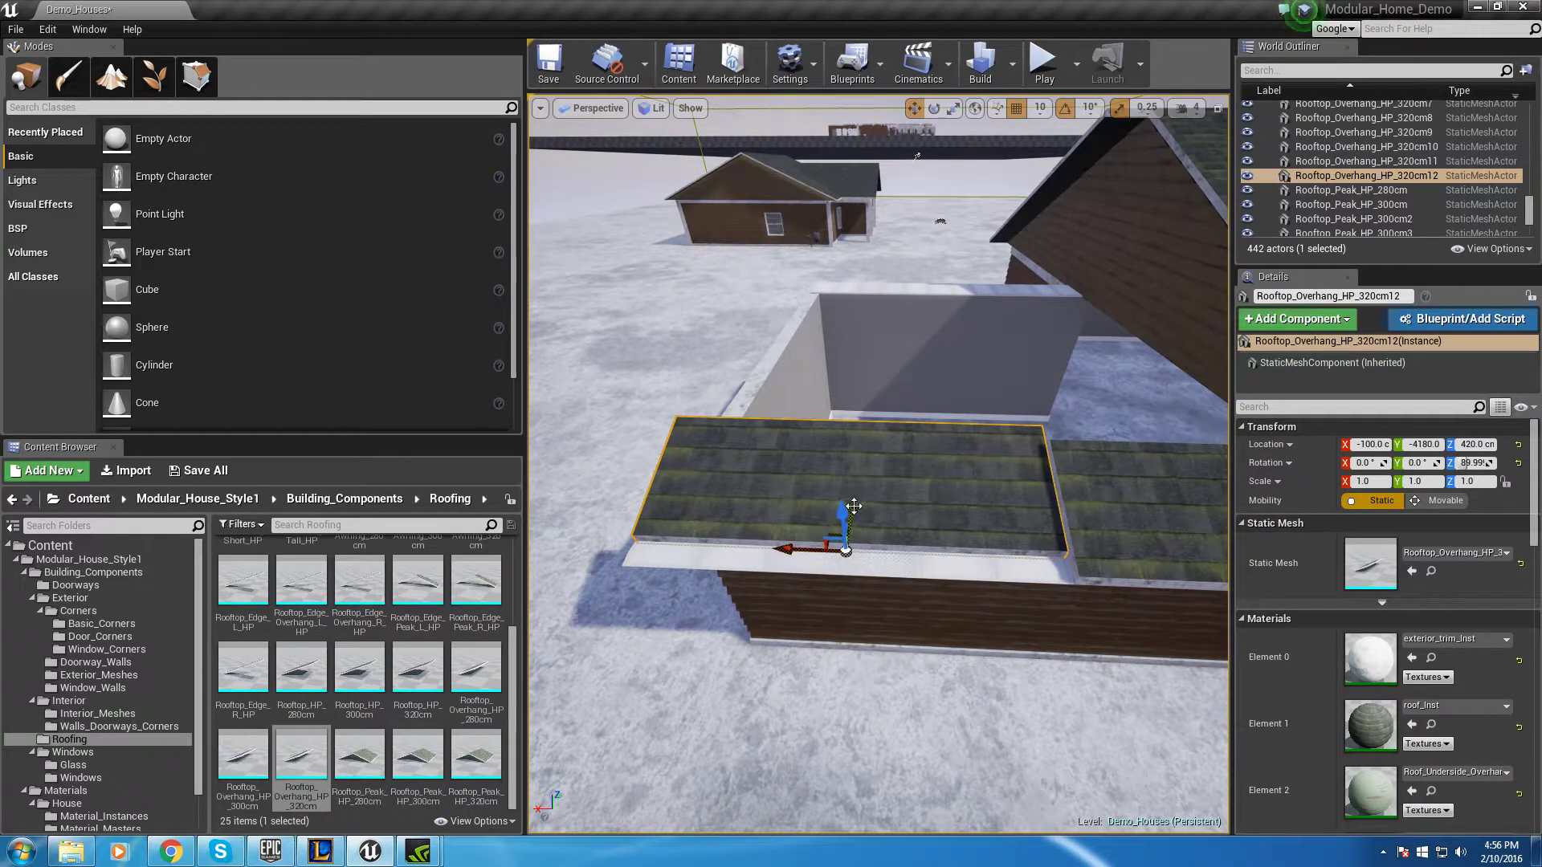
drag(853, 506, 851, 514)
right_drag(851, 514, 624, 590)
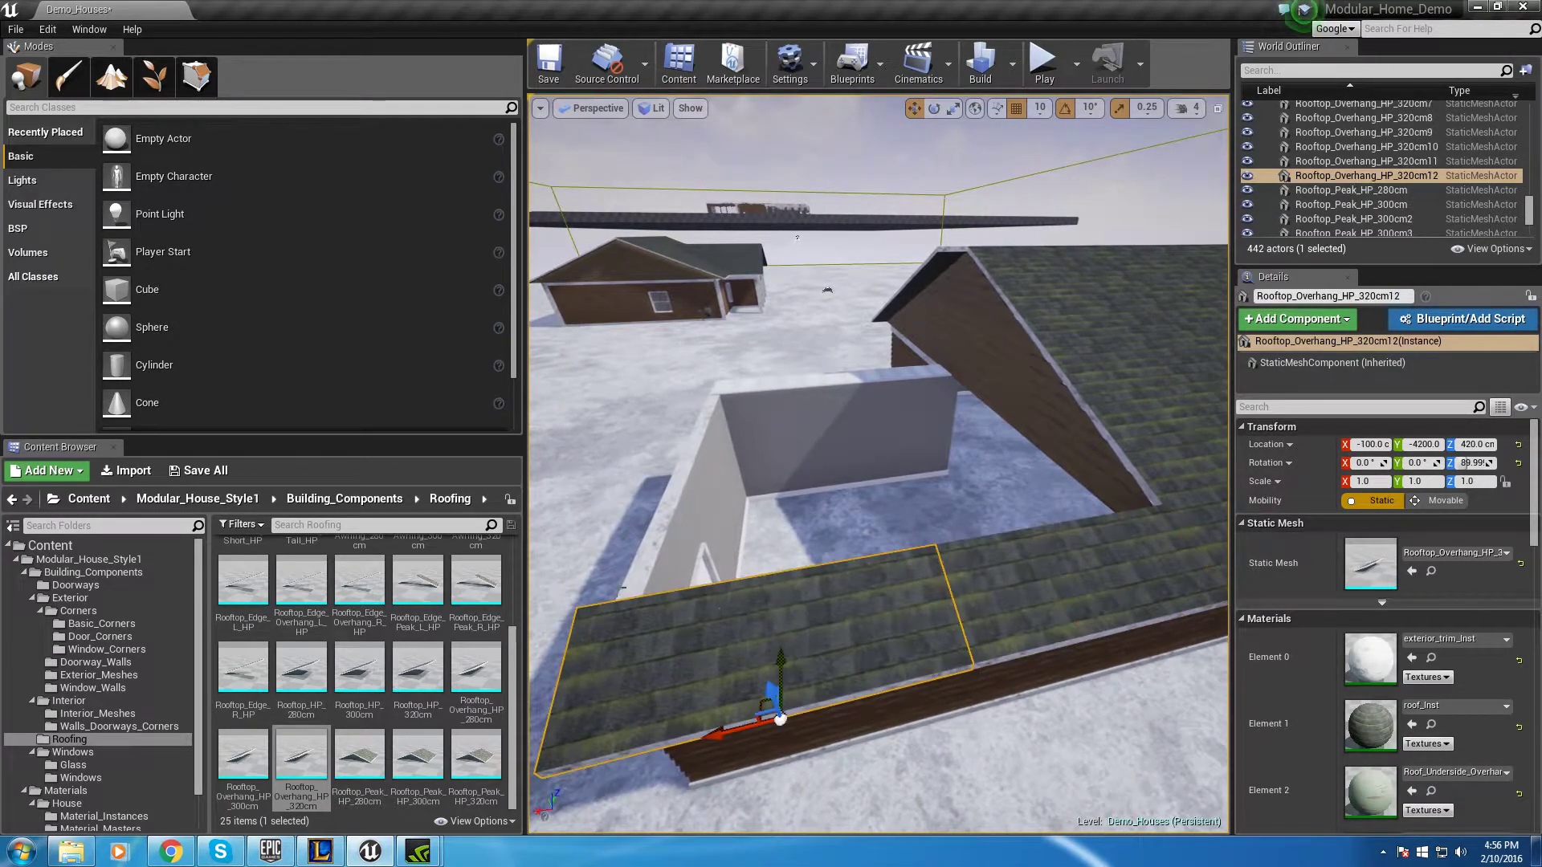
Place a Rooftop_HP_320cm panel above the end overhang, rotated 90°, at X -100, Y -4100, Z 460
drag(418, 666, 771, 723)
key(e)
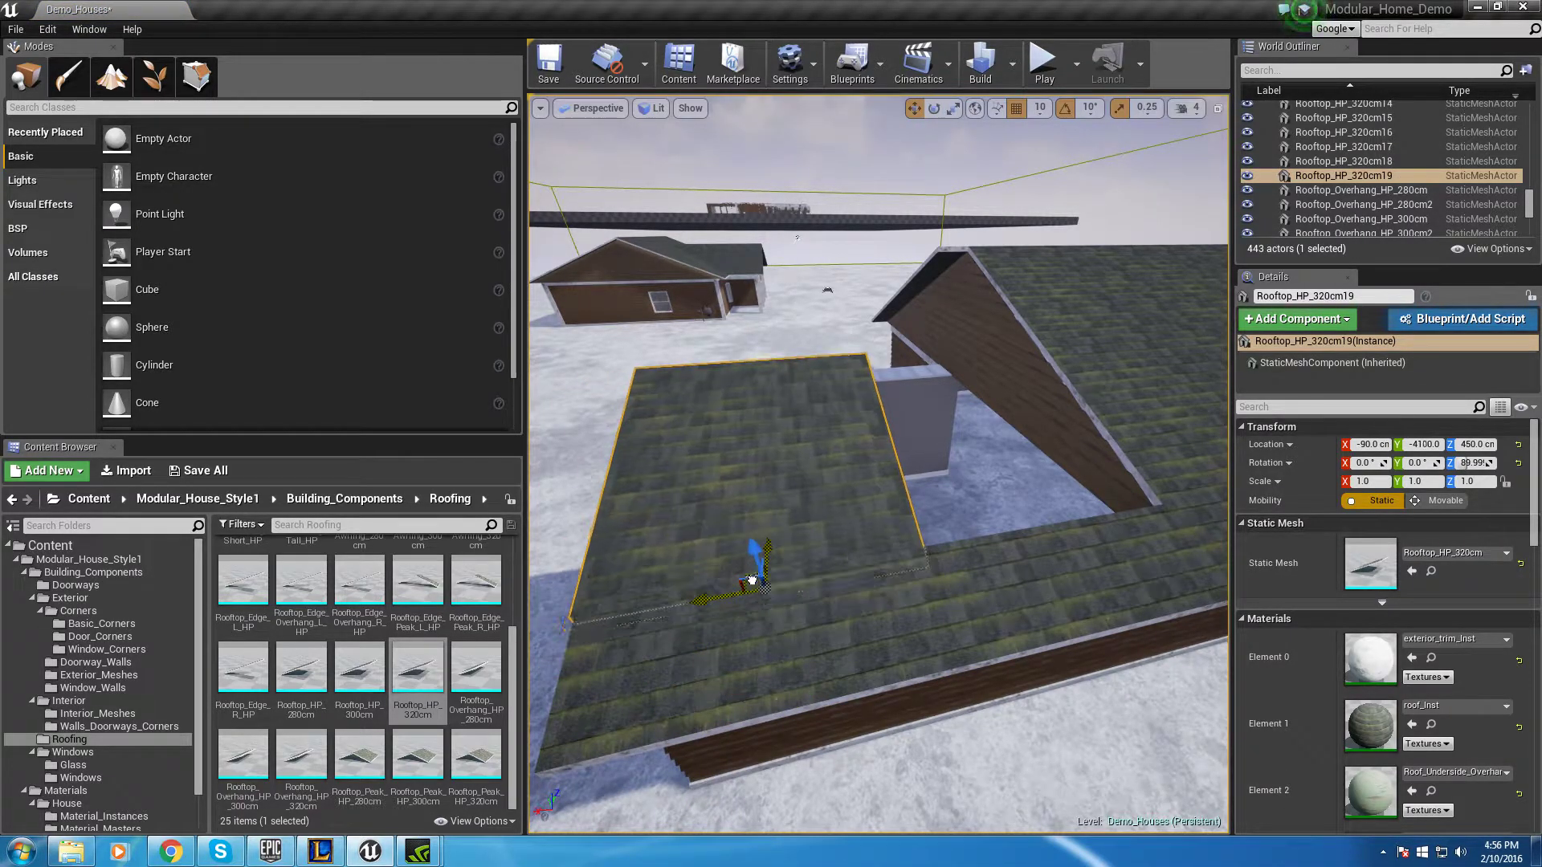
right_drag(759, 584, 948, 586)
right_drag(864, 430, 613, 640)
Place a Rooftop_HP_280cm panel between the end panel and the gable, rotated 90°, at X -400, Z 460
drag(301, 668, 947, 486)
drag(913, 553, 948, 557)
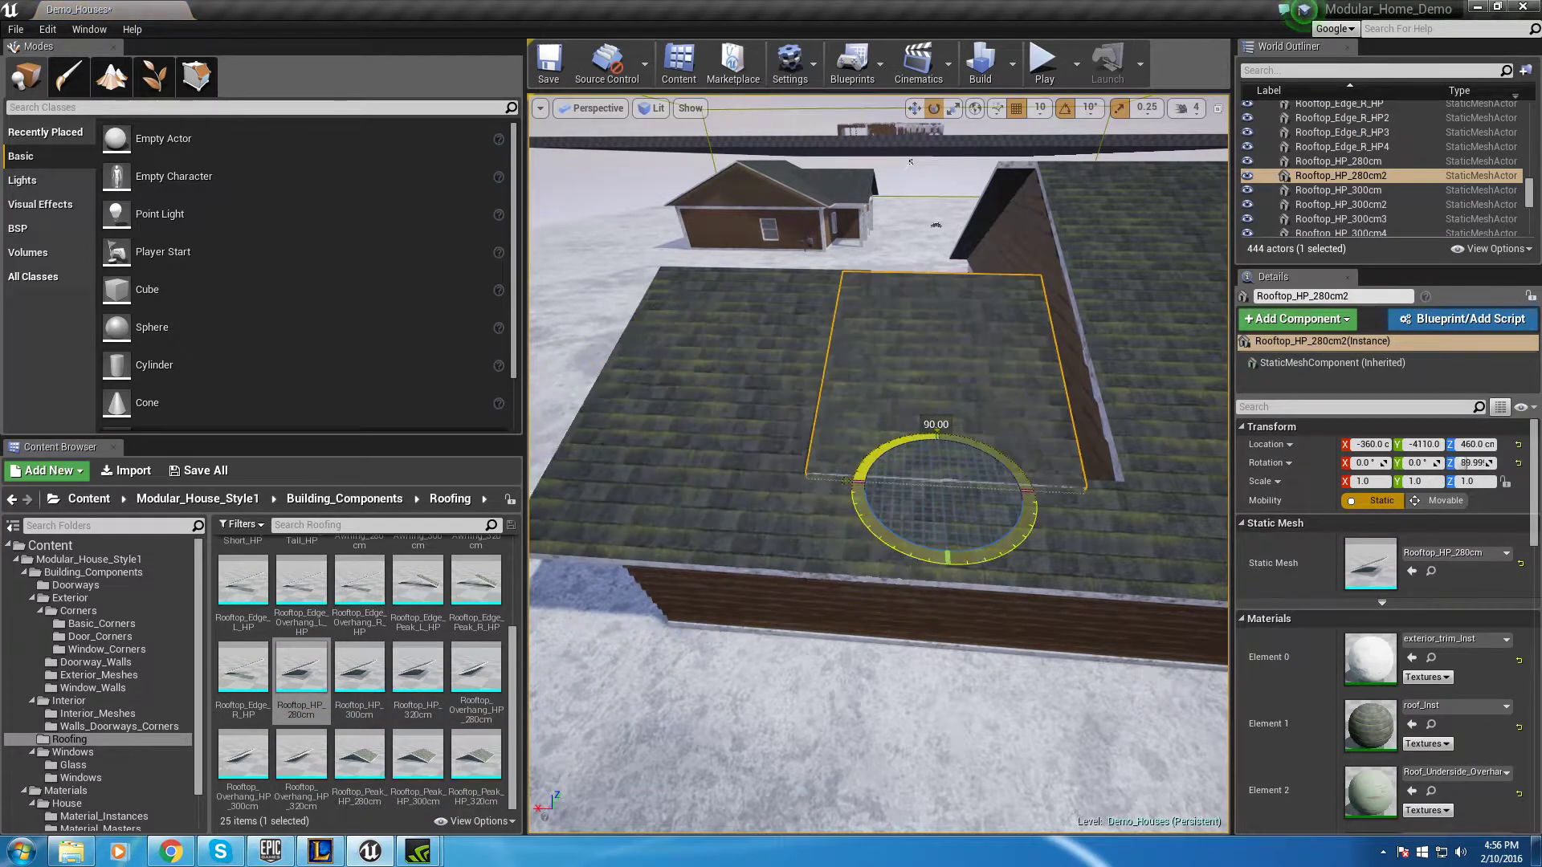
key(w)
right_drag(894, 548, 760, 625)
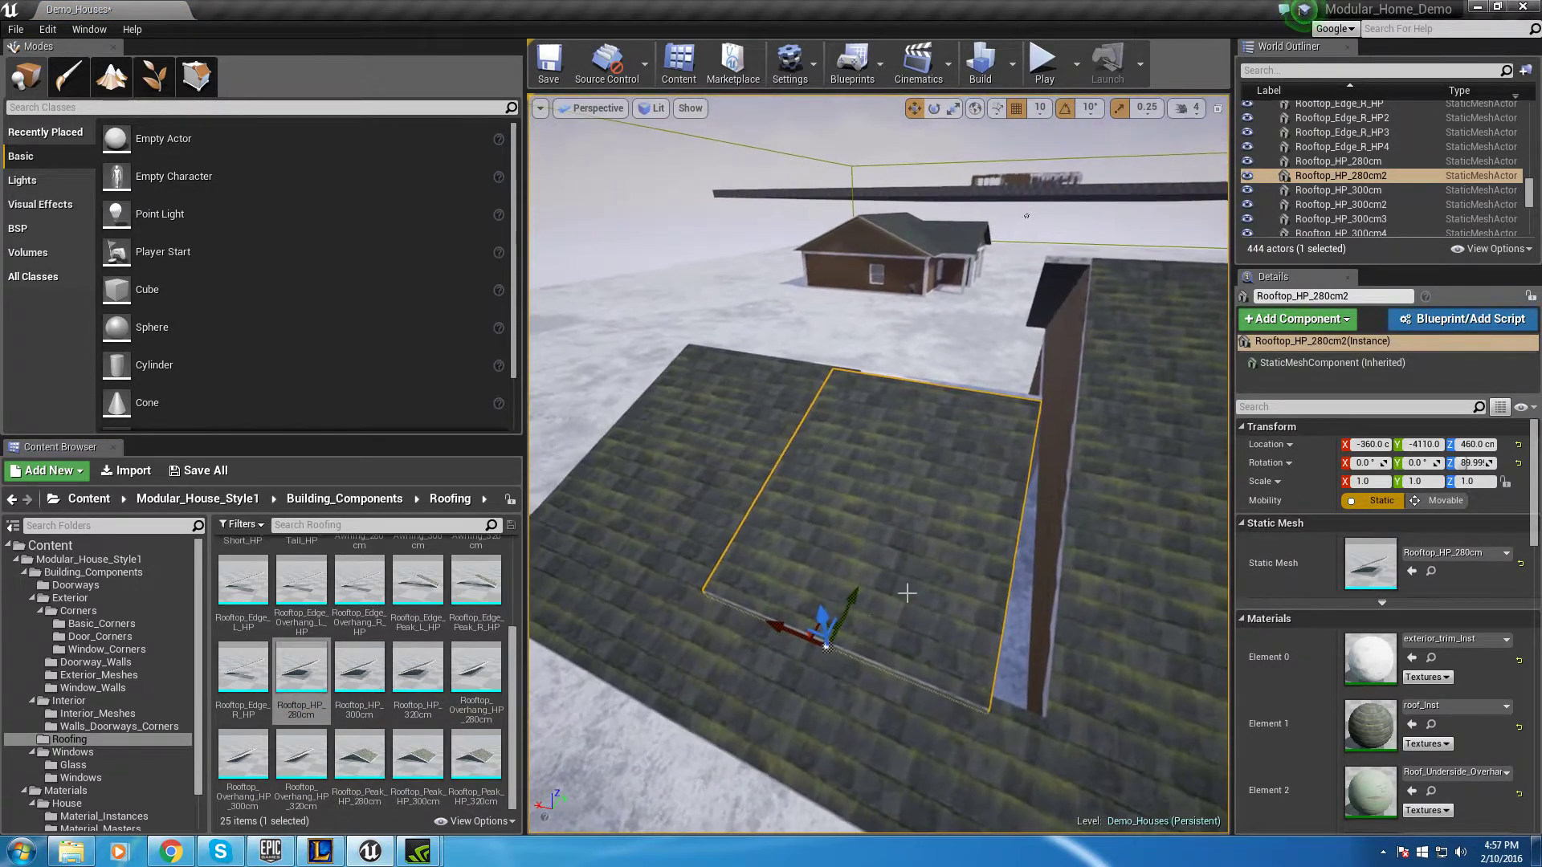
drag(761, 625, 802, 636)
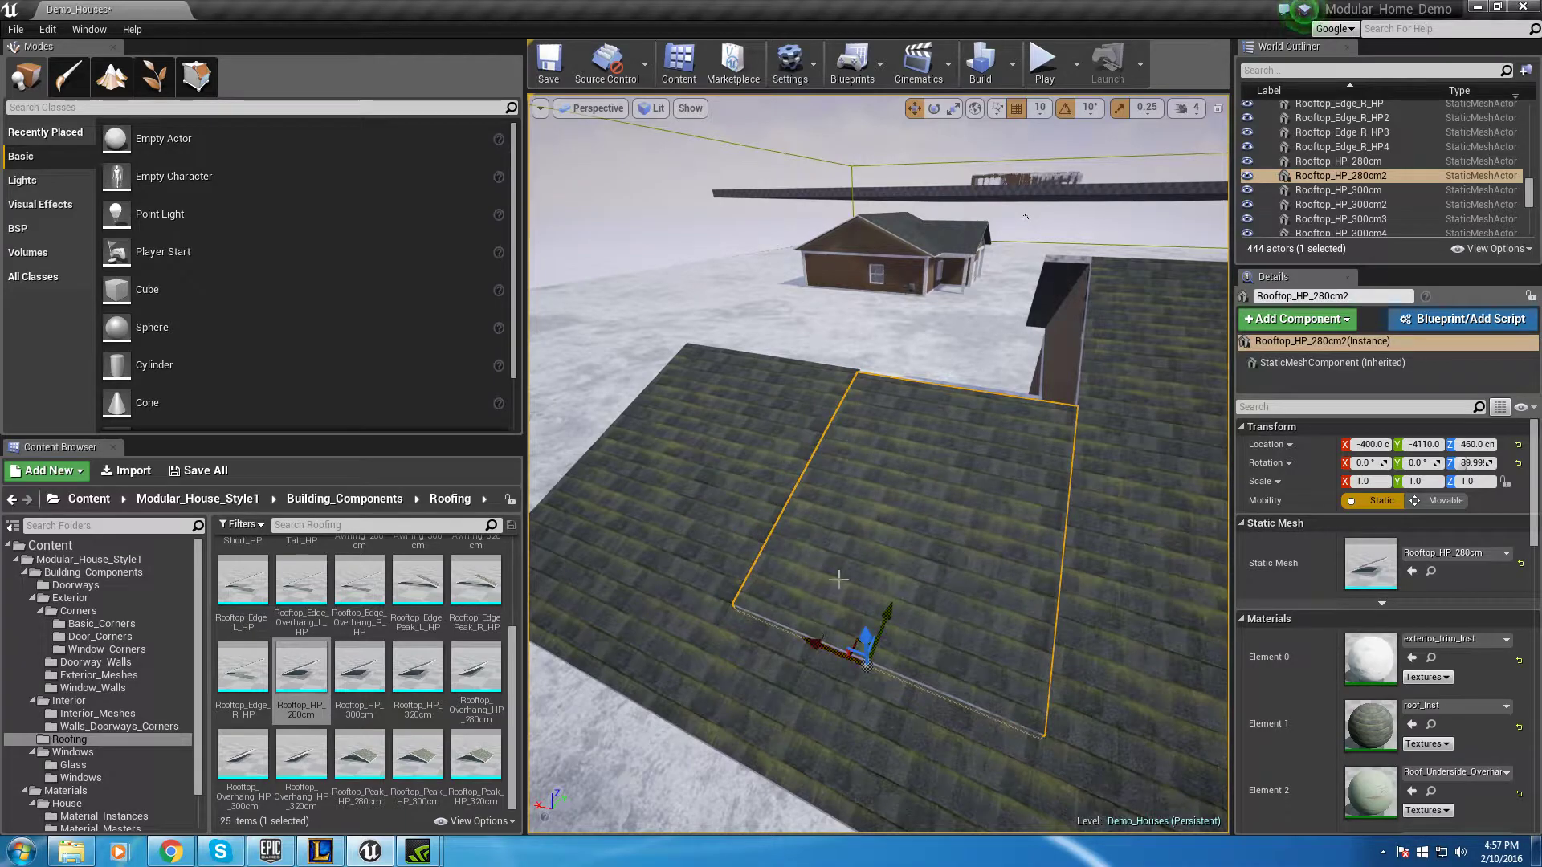
right_drag(891, 615, 874, 565)
Place Roof_Peak_Right_Overhang_HP and Roof_Peak_Left_Overhang_HP above the door wall, rotated -90°, at X 60, Y -3800, Z 420
click(890, 562)
scroll(345, 669, up, 4)
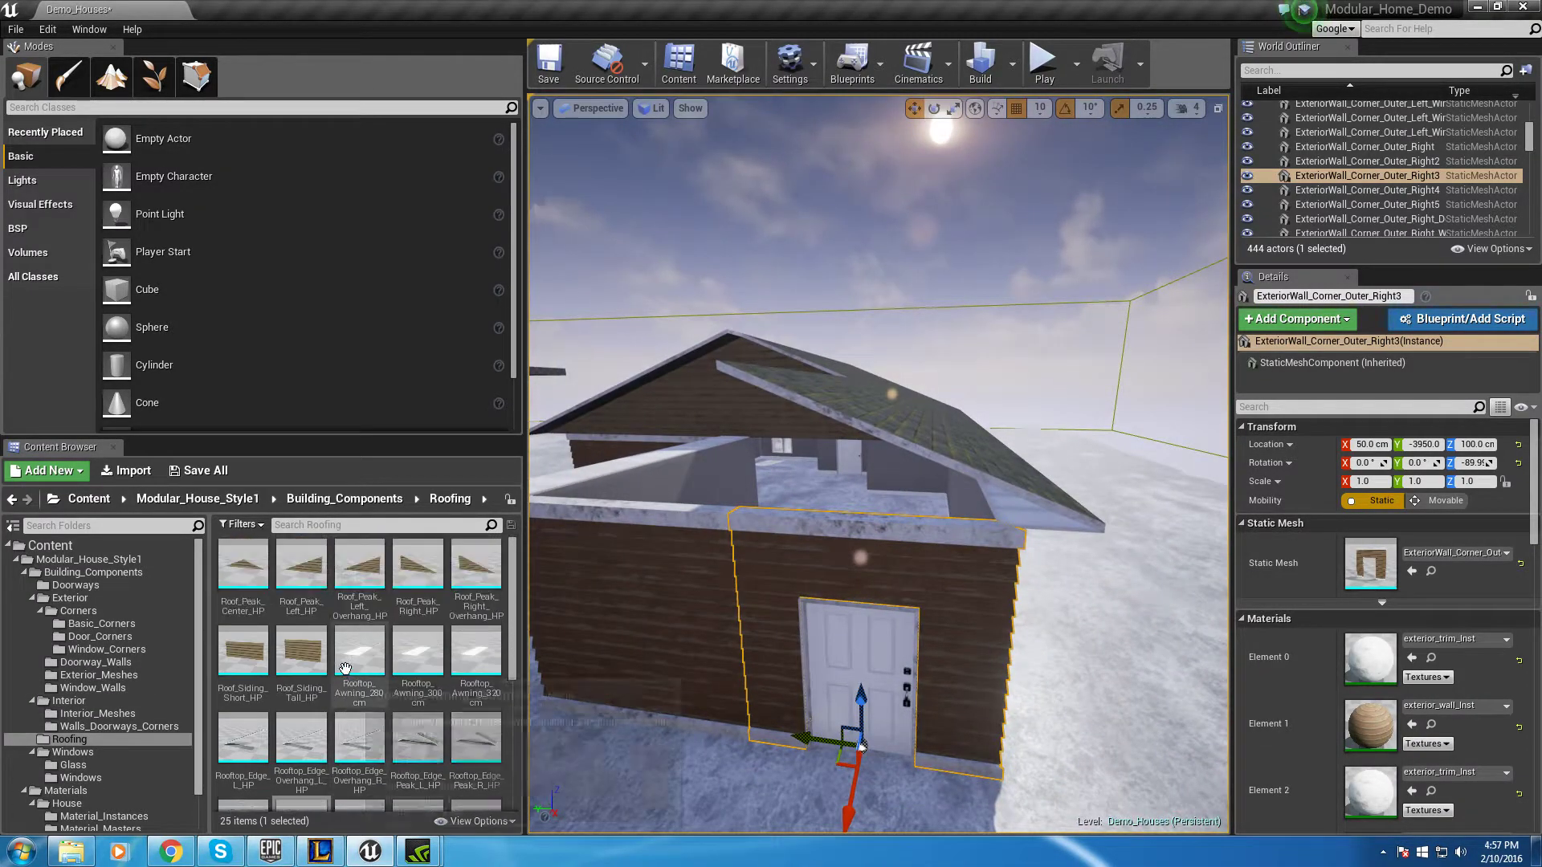
drag(489, 575, 814, 562)
key(e)
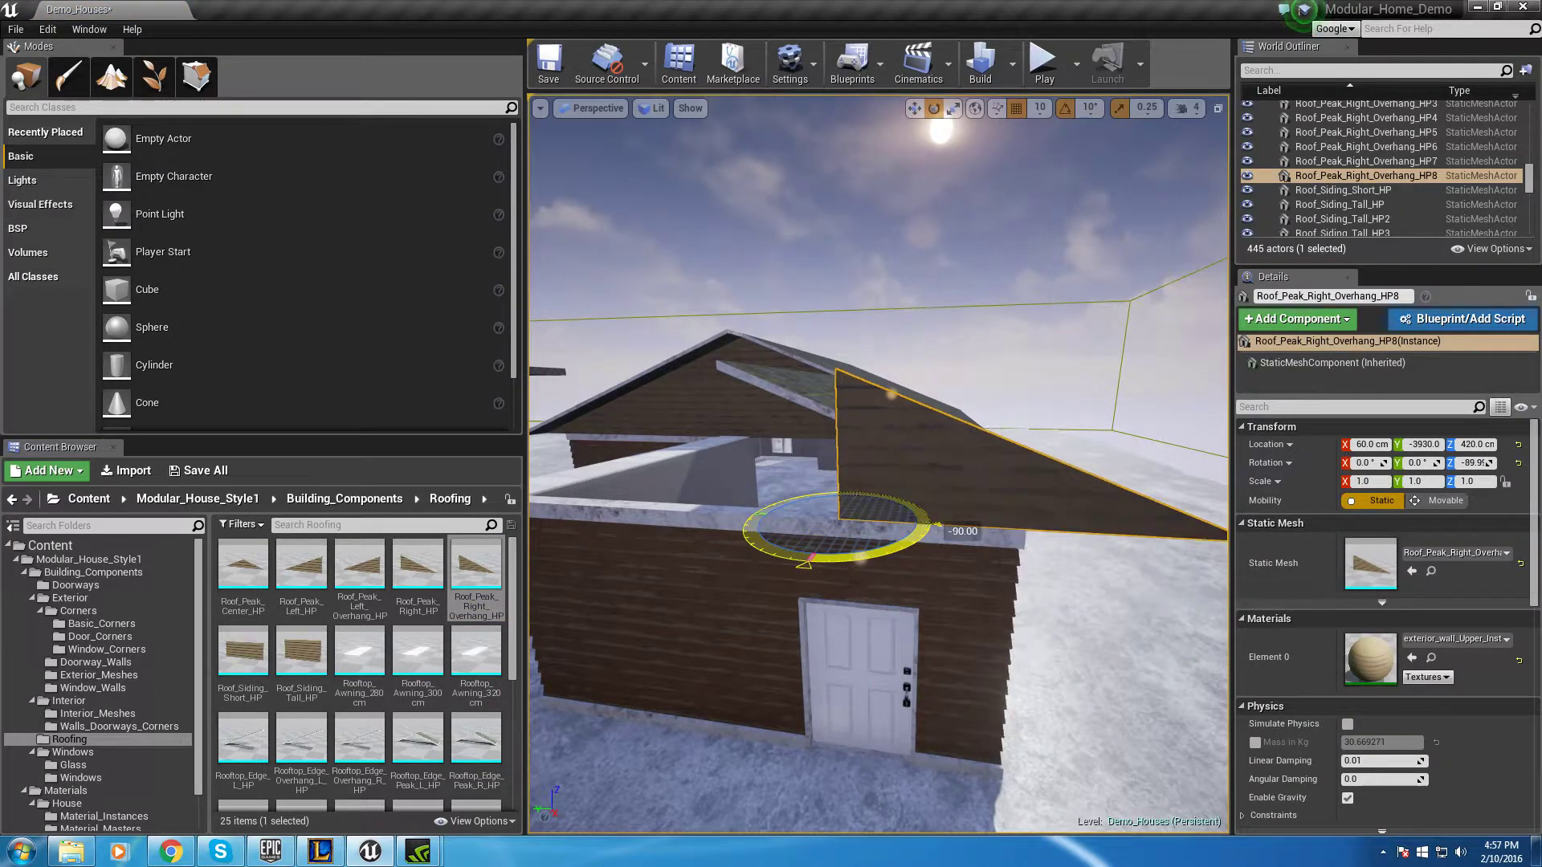
right_drag(814, 562, 804, 630)
drag(774, 587, 767, 586)
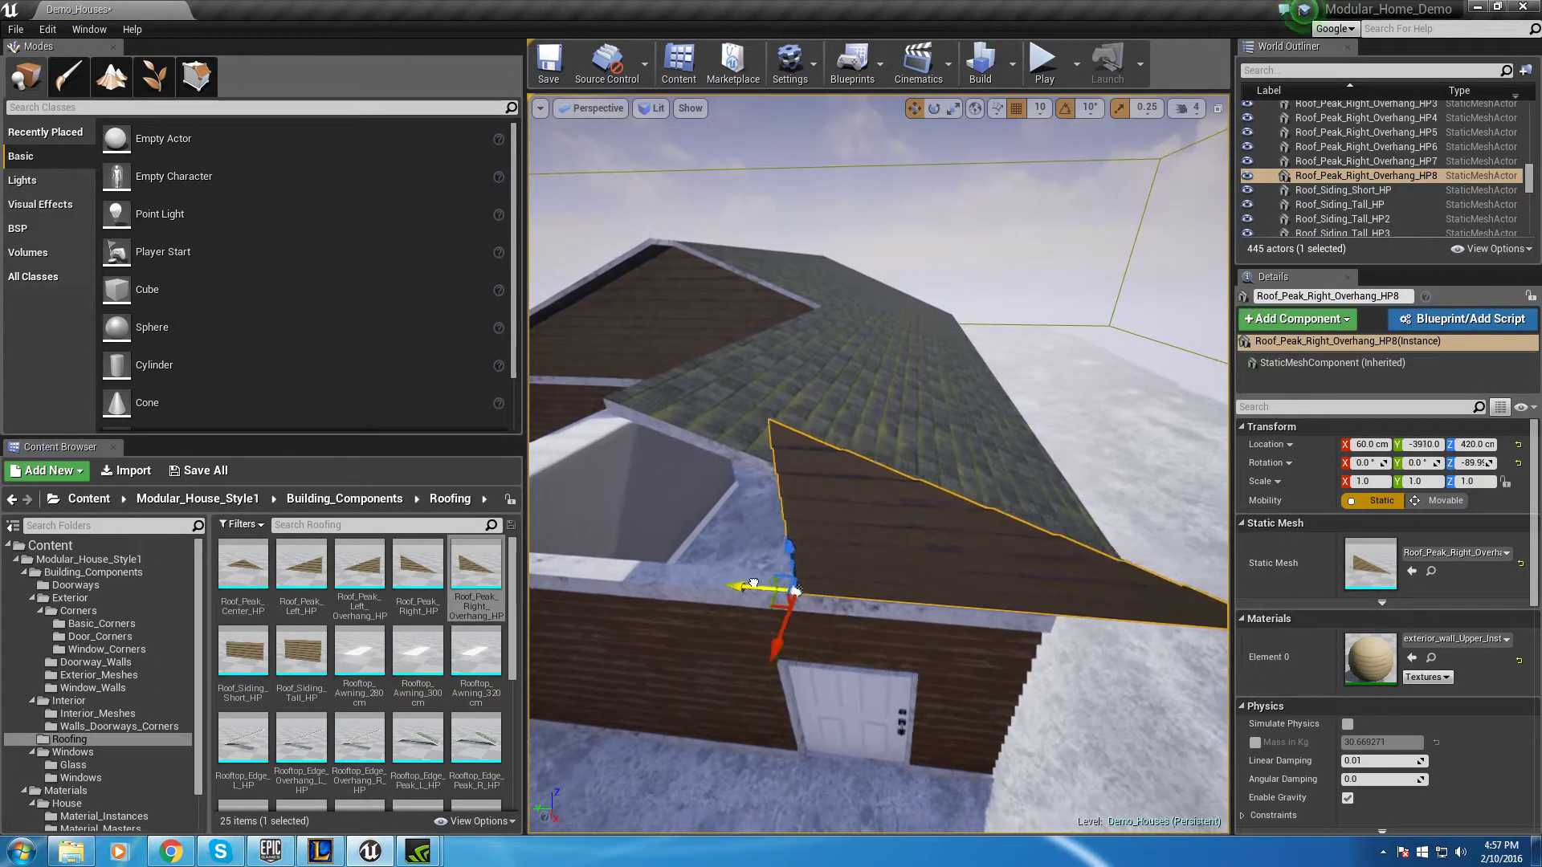
right_drag(630, 573, 633, 321)
drag(359, 578, 819, 487)
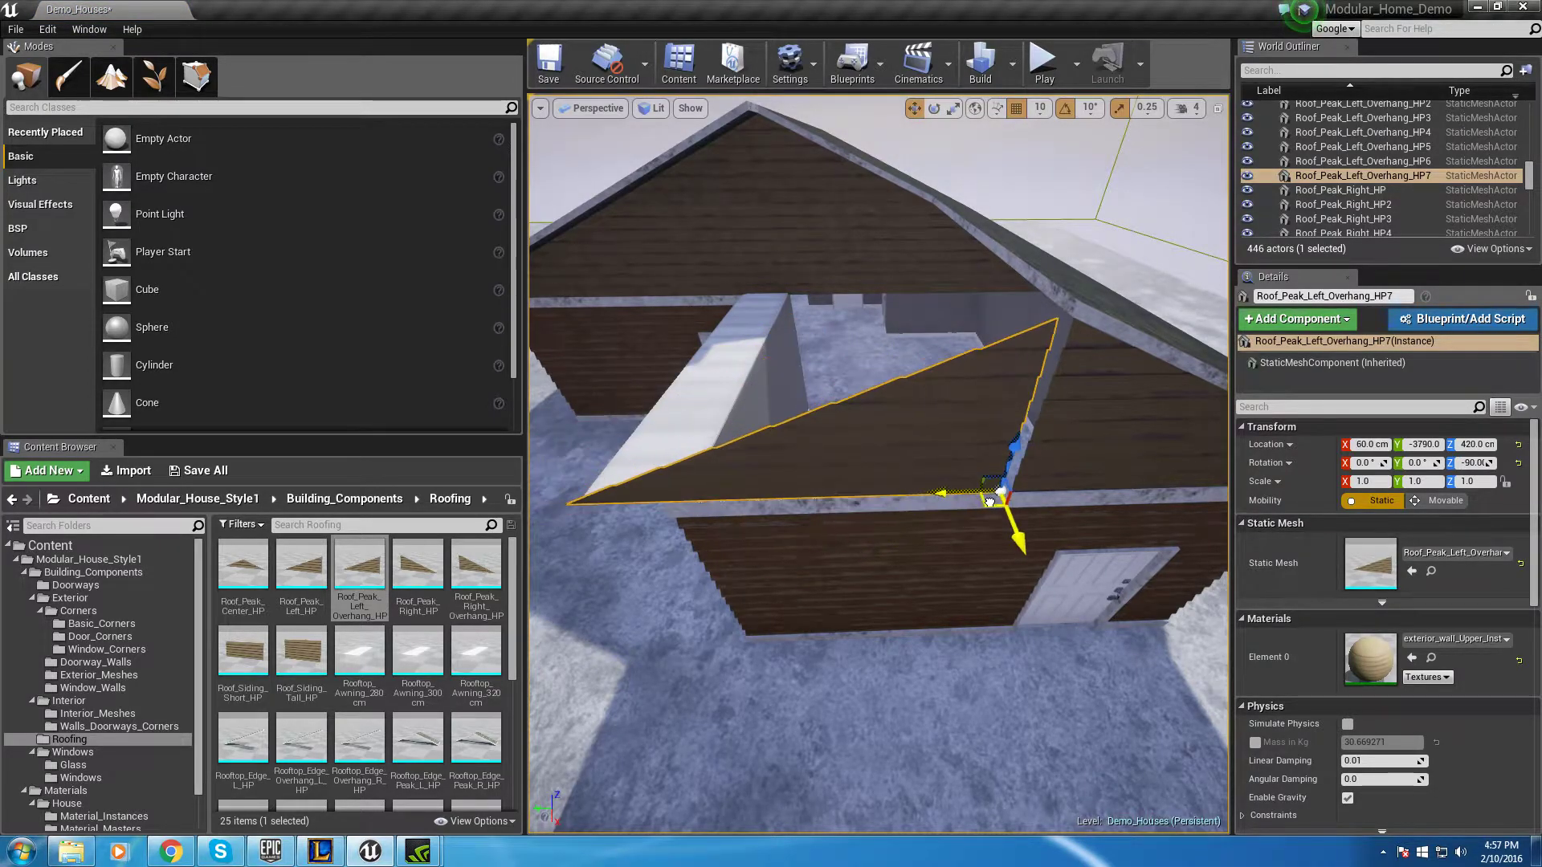
right_drag(999, 499, 923, 546)
Duplicate the new slope's two panels and two overhangs, rotate the copies to -90°, and fit them on the opposite slope
click(909, 522)
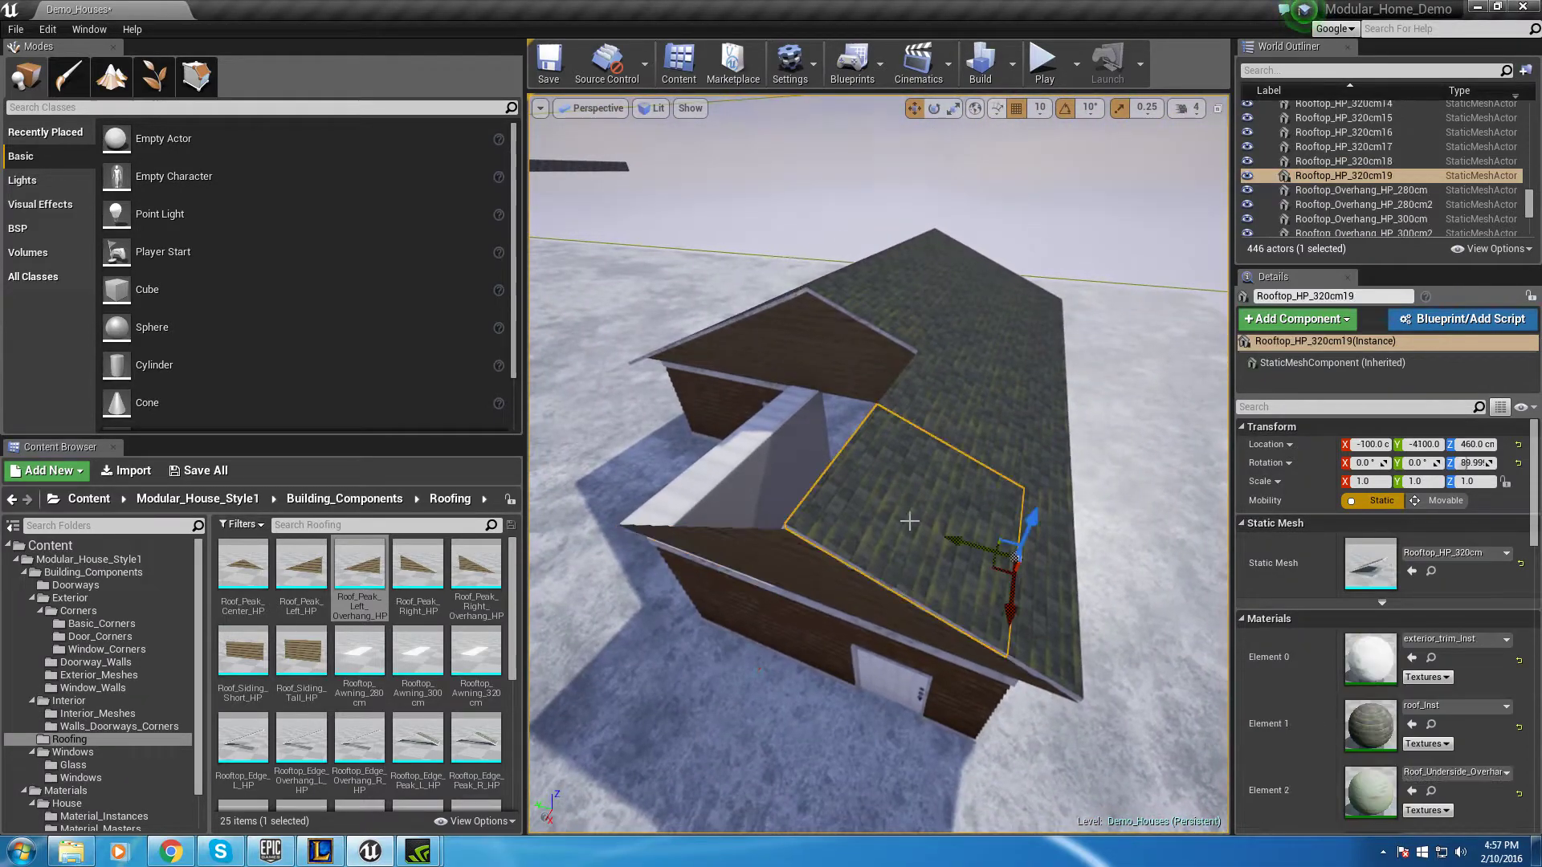
ctrl+click(1037, 614)
ctrl+click(1043, 465)
ctrl+click(967, 438)
right_drag(966, 440, 908, 438)
key(e)
alt+drag(1048, 563, 1042, 531)
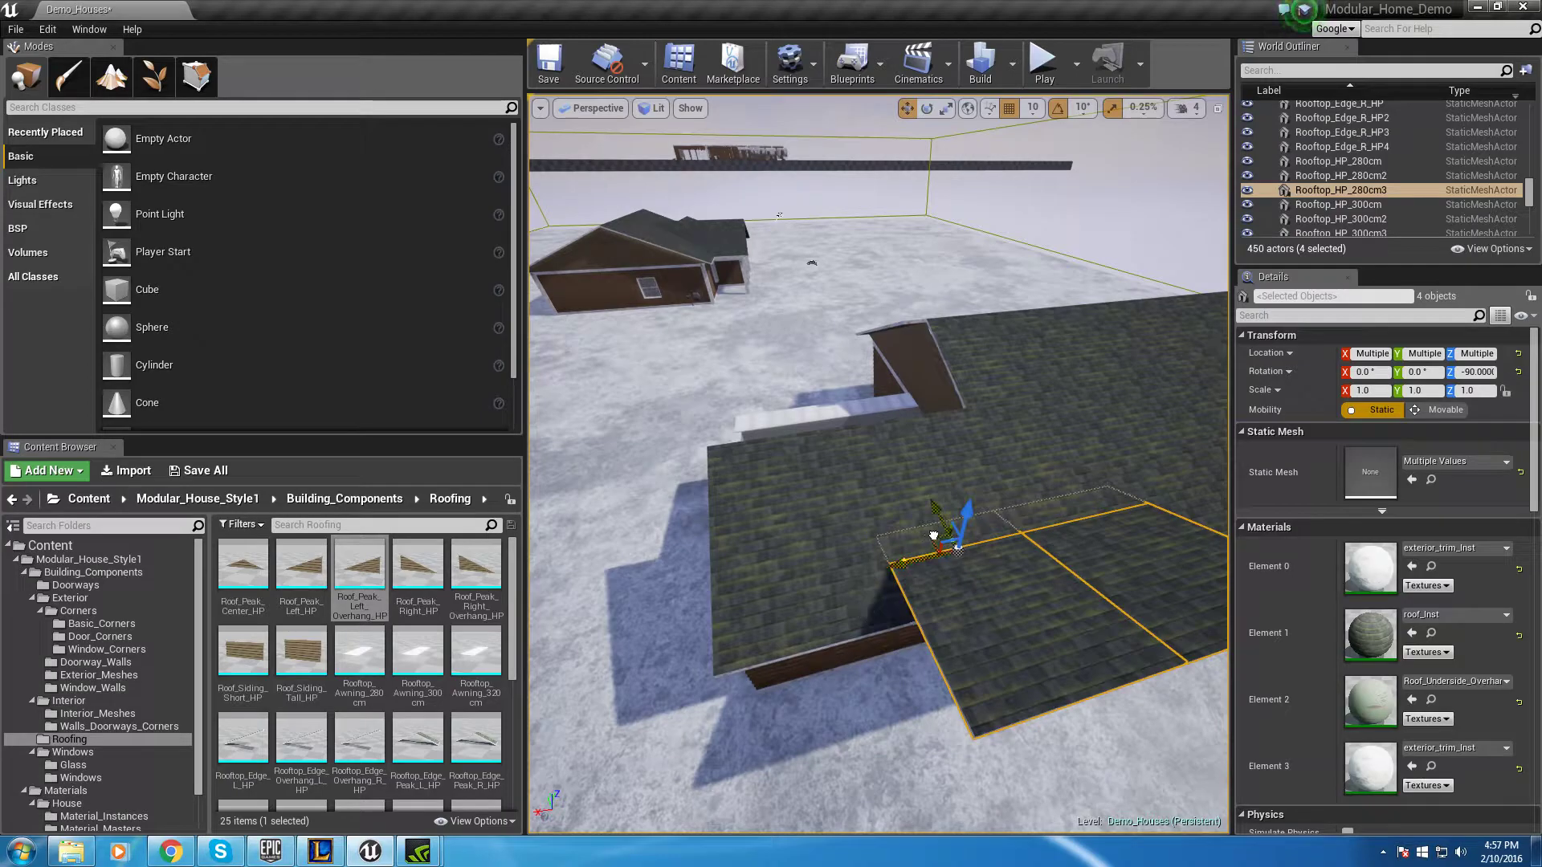
drag(933, 535, 768, 407)
right_drag(755, 420, 653, 456)
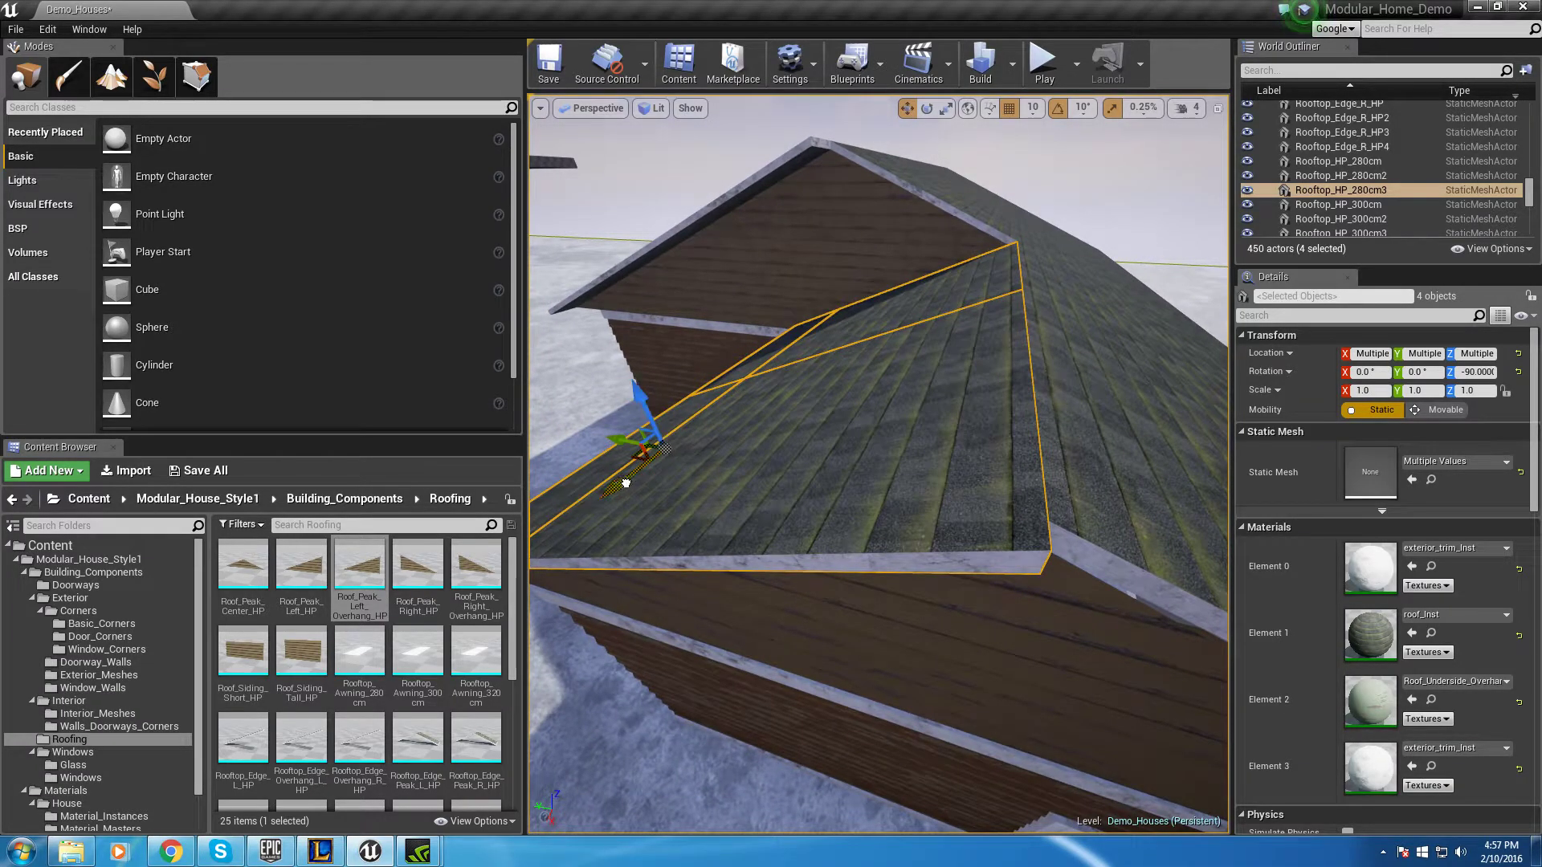
mouse_move(671, 442)
right_down()
mouse_move(658, 447)
mouse_move(691, 454)
mouse_move(658, 438)
mouse_move(691, 422)
right_up()
Duplicate the Rooftop_Edge_L_HP trim on the inner gable to X -500, Y -3800, Z 580
click(924, 441)
right_drag(924, 442, 867, 433)
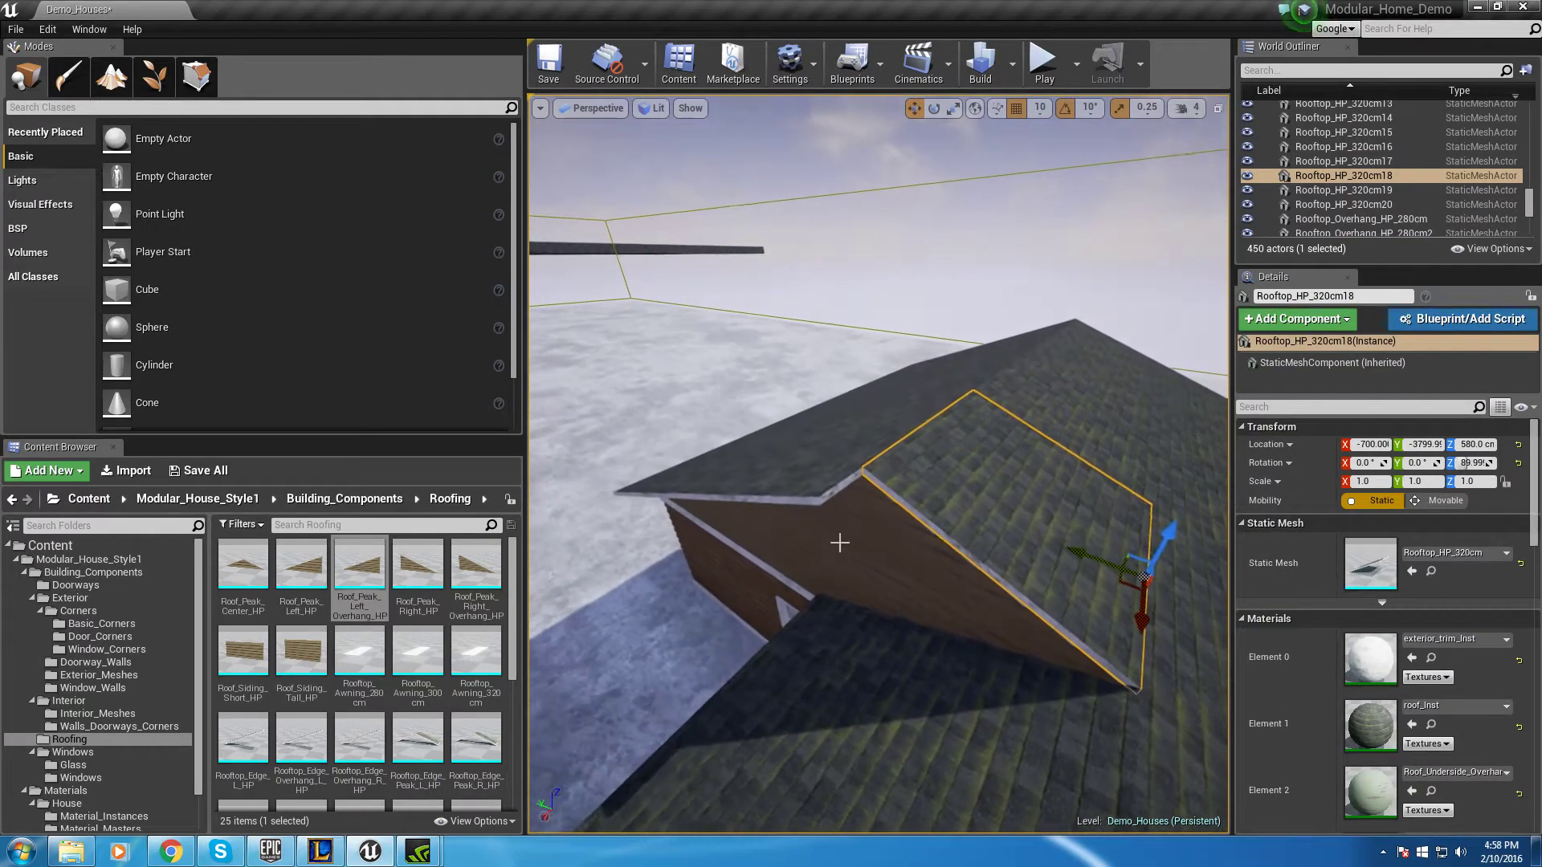
click(787, 489)
alt+drag(679, 549, 717, 551)
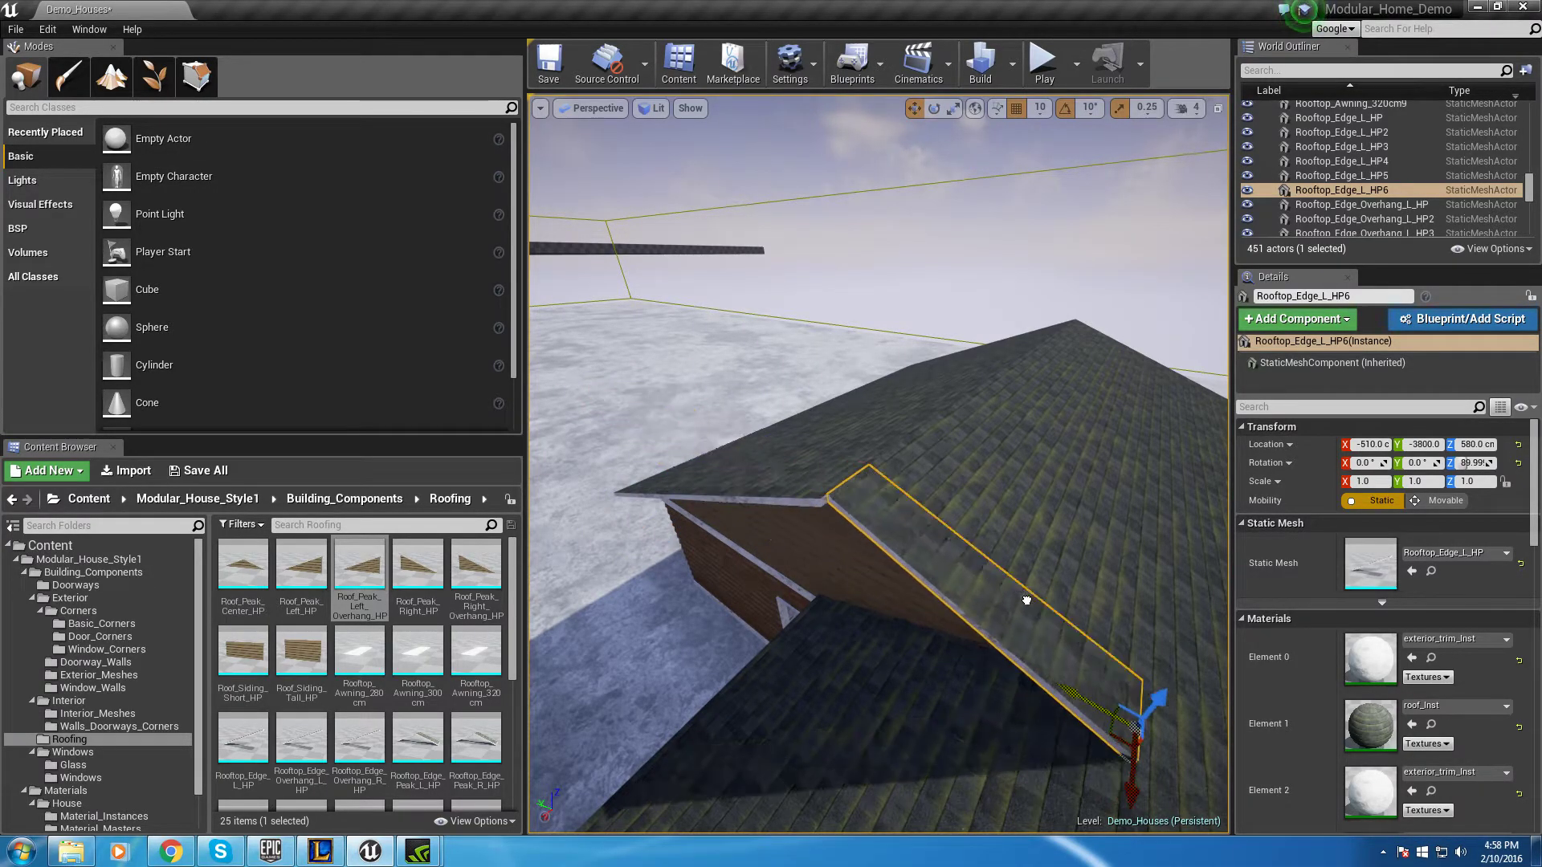
right_drag(1033, 601, 823, 610)
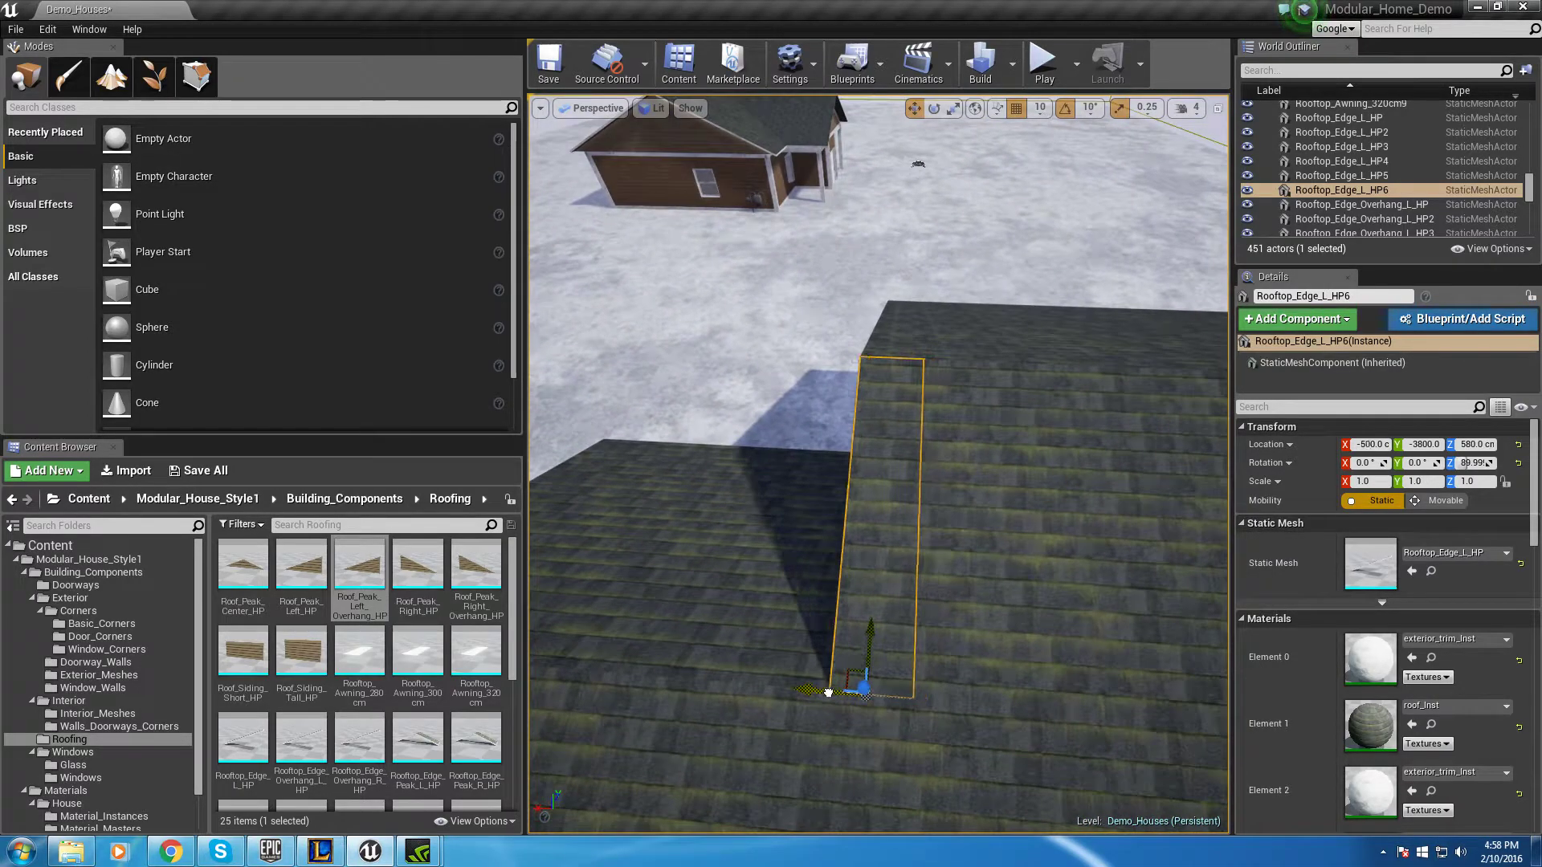
Examine the peak pieces on the end gable and browse the Roofing meshes for matching edge overhangs
click(747, 309)
mouse_move(747, 309)
right_down()
mouse_move(972, 297)
mouse_move(964, 217)
mouse_move(995, 193)
mouse_move(984, 216)
mouse_move(1000, 253)
mouse_move(1072, 188)
mouse_move(1003, 188)
mouse_move(1052, 201)
mouse_move(1004, 213)
mouse_move(983, 245)
right_up()
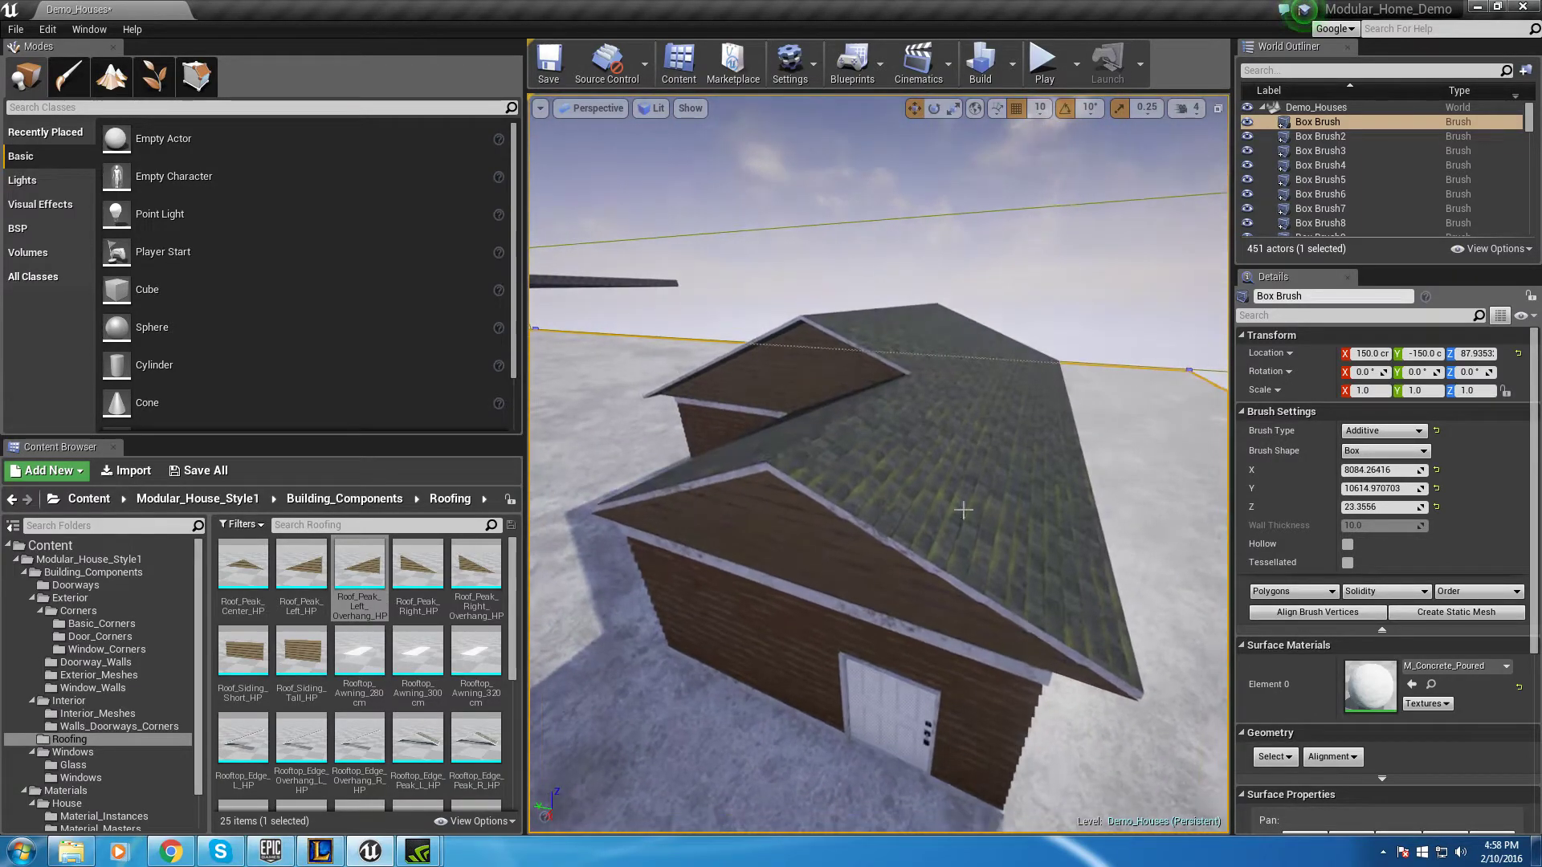
click(936, 601)
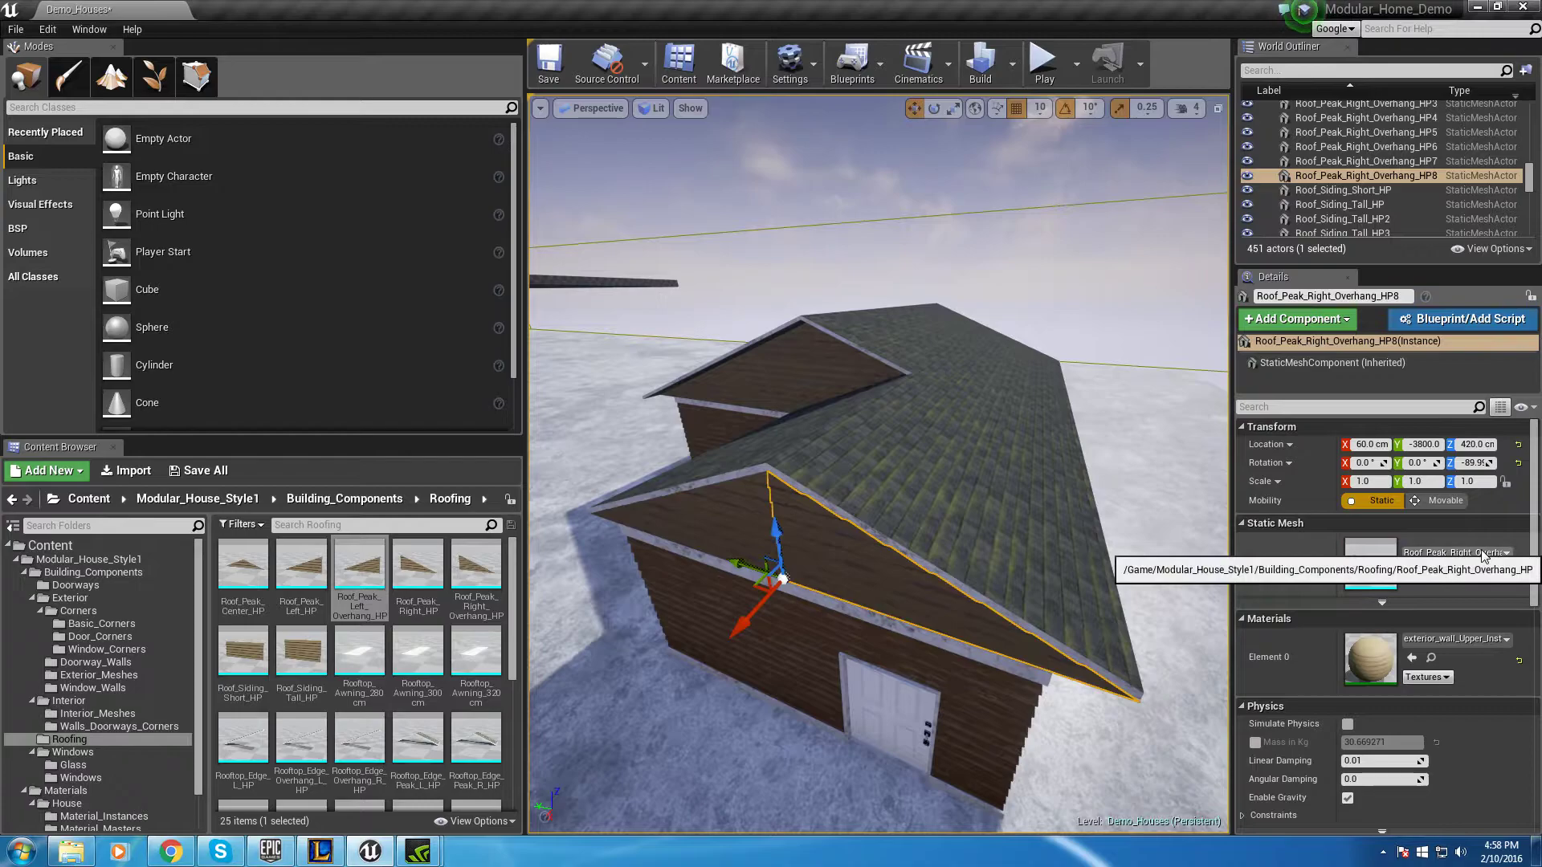
click(729, 523)
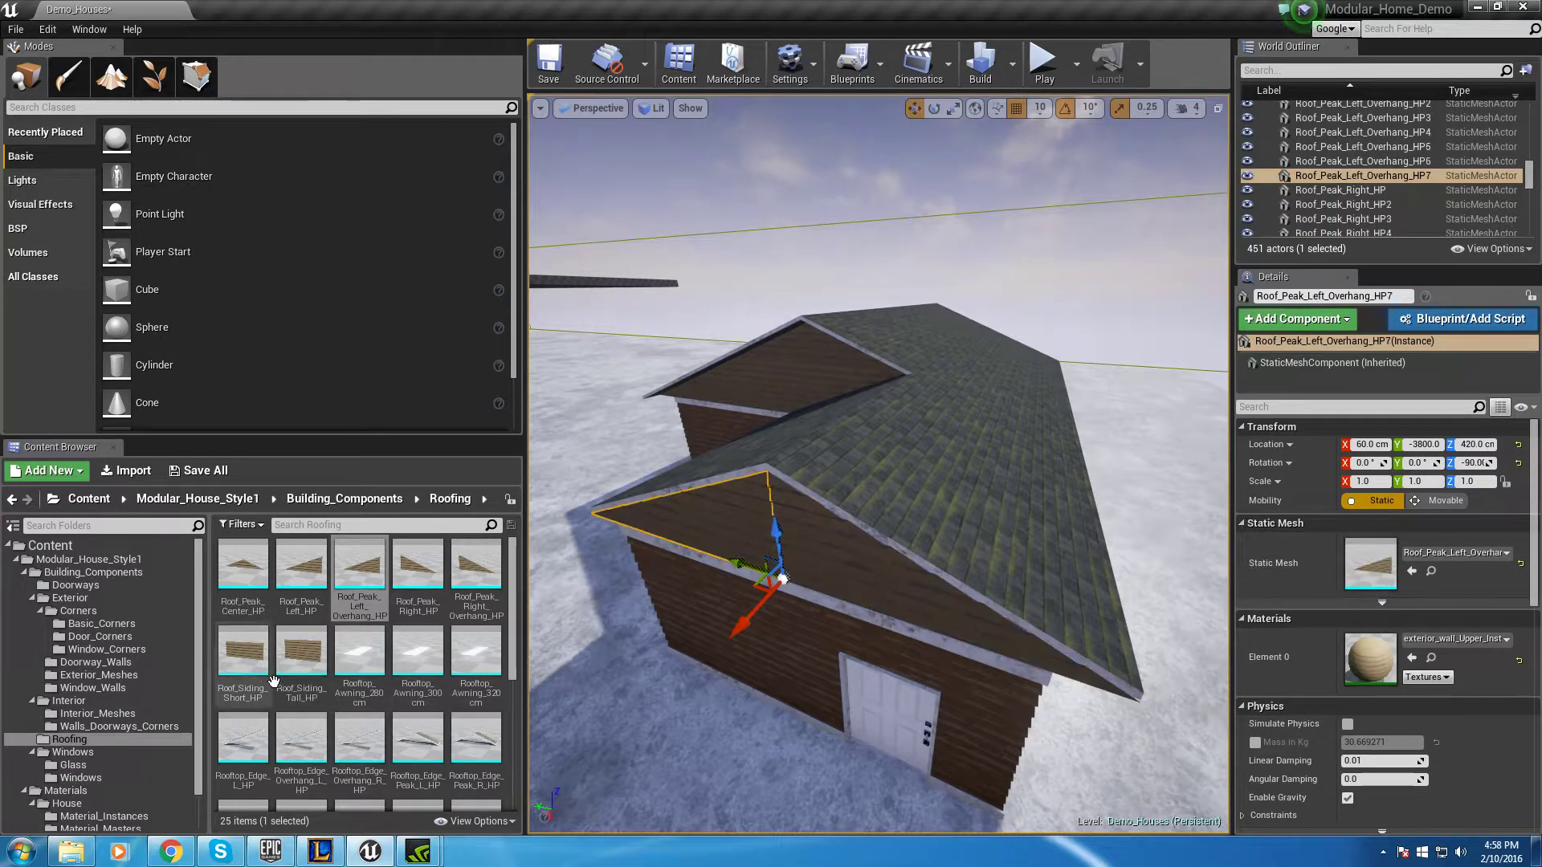
scroll(362, 675, down, 1)
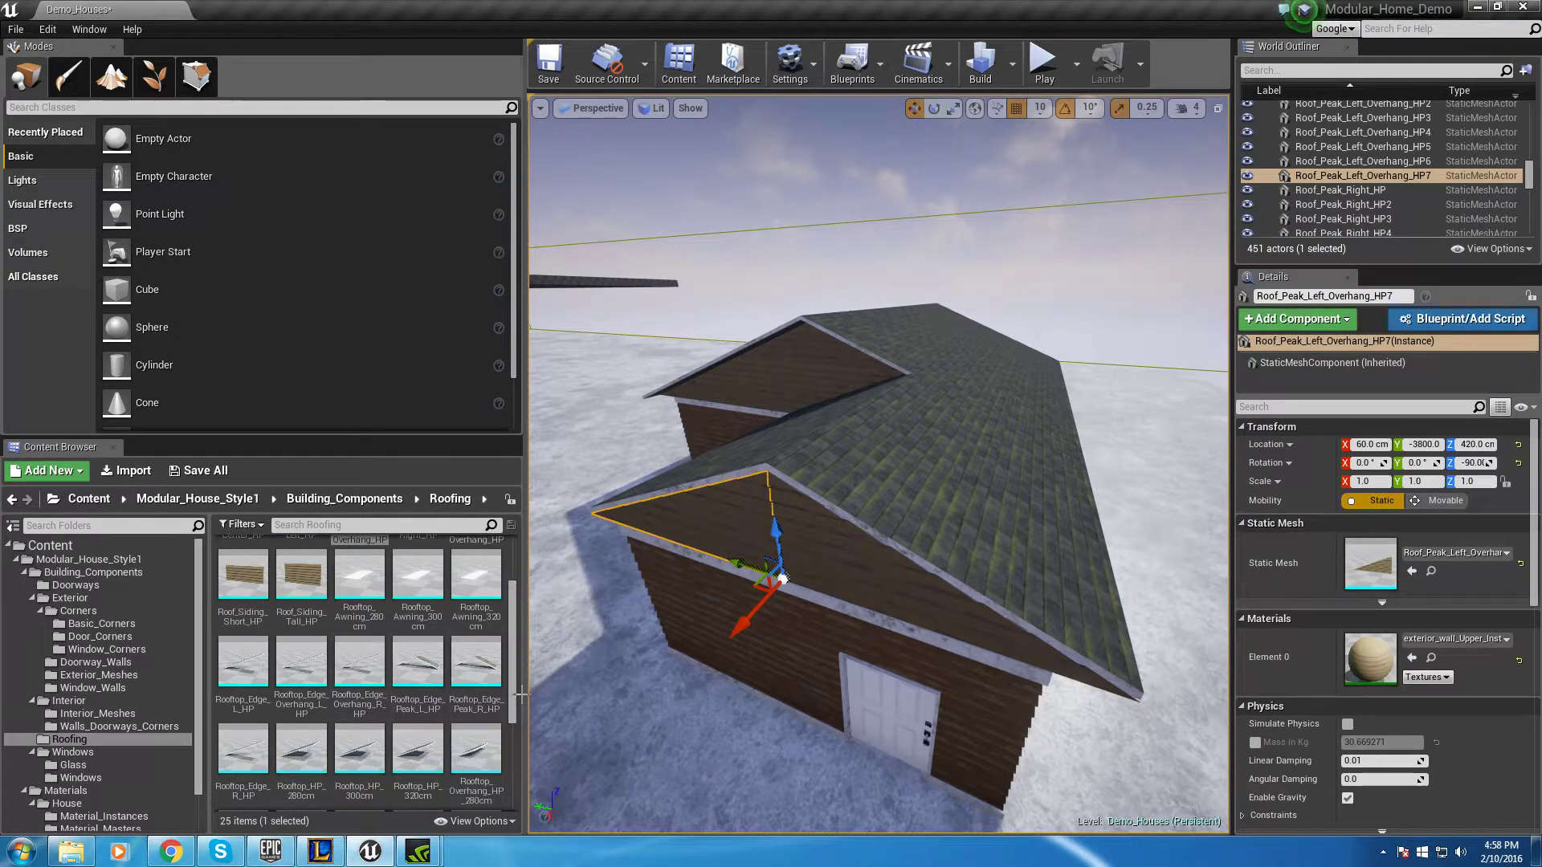
scroll(314, 729, down, 1)
scroll(279, 640, down, 1)
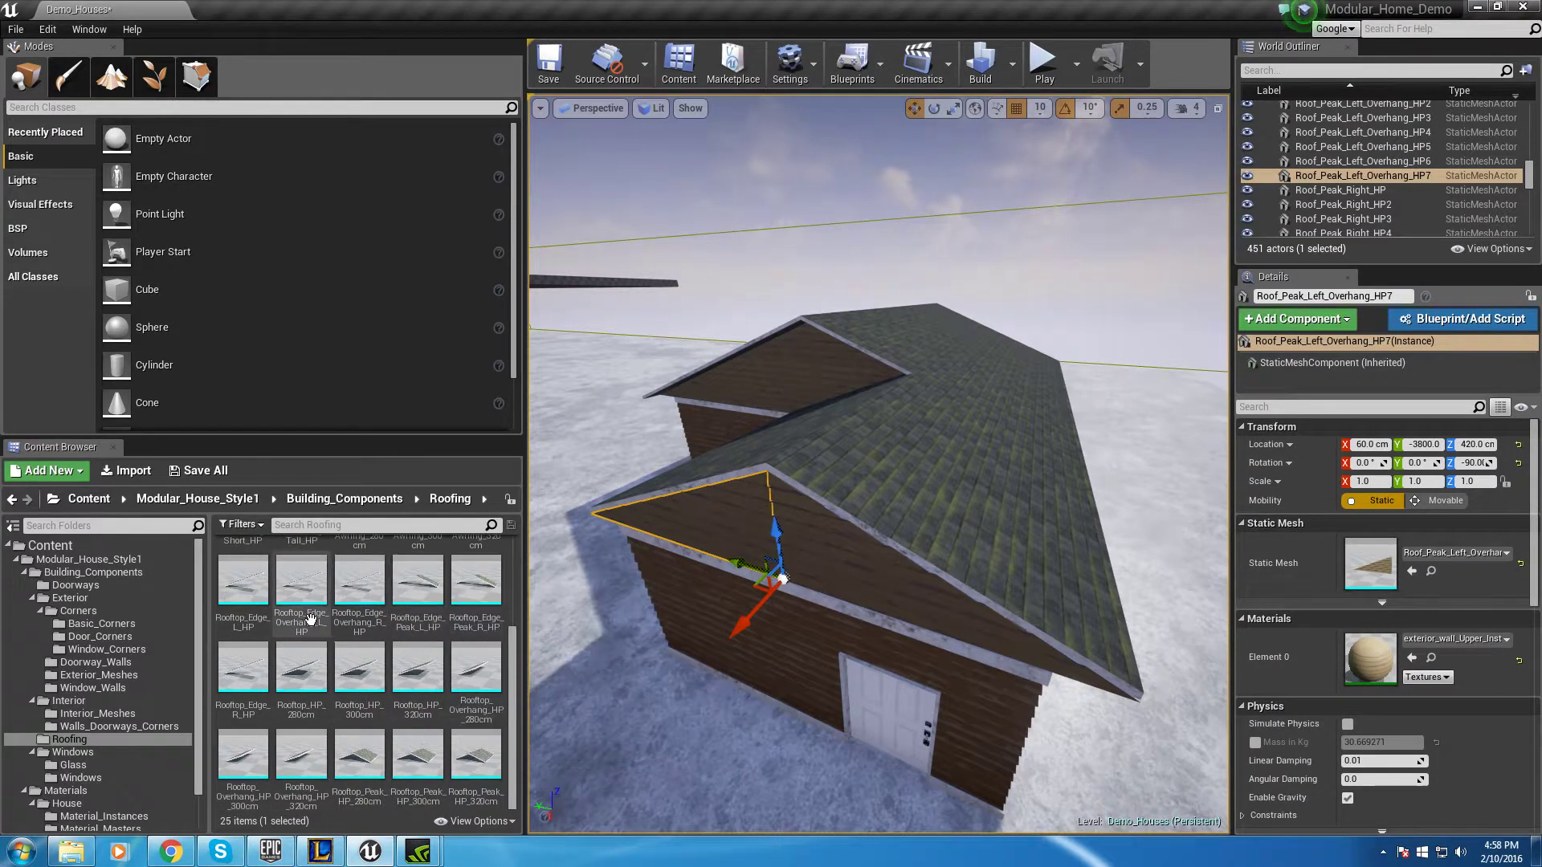
scroll(324, 619, up, 1)
Place a Rooftop_Edge_Overhang_R_HP piece on the end gable's far slope, rotated -90°, at X 100, Y -3400, Z 420
right_drag(803, 402, 626, 410)
drag(373, 634, 795, 570)
key(e)
mouse_move(898, 624)
mouse_down()
mouse_move(859, 620)
mouse_move(875, 617)
mouse_up()
key(w)
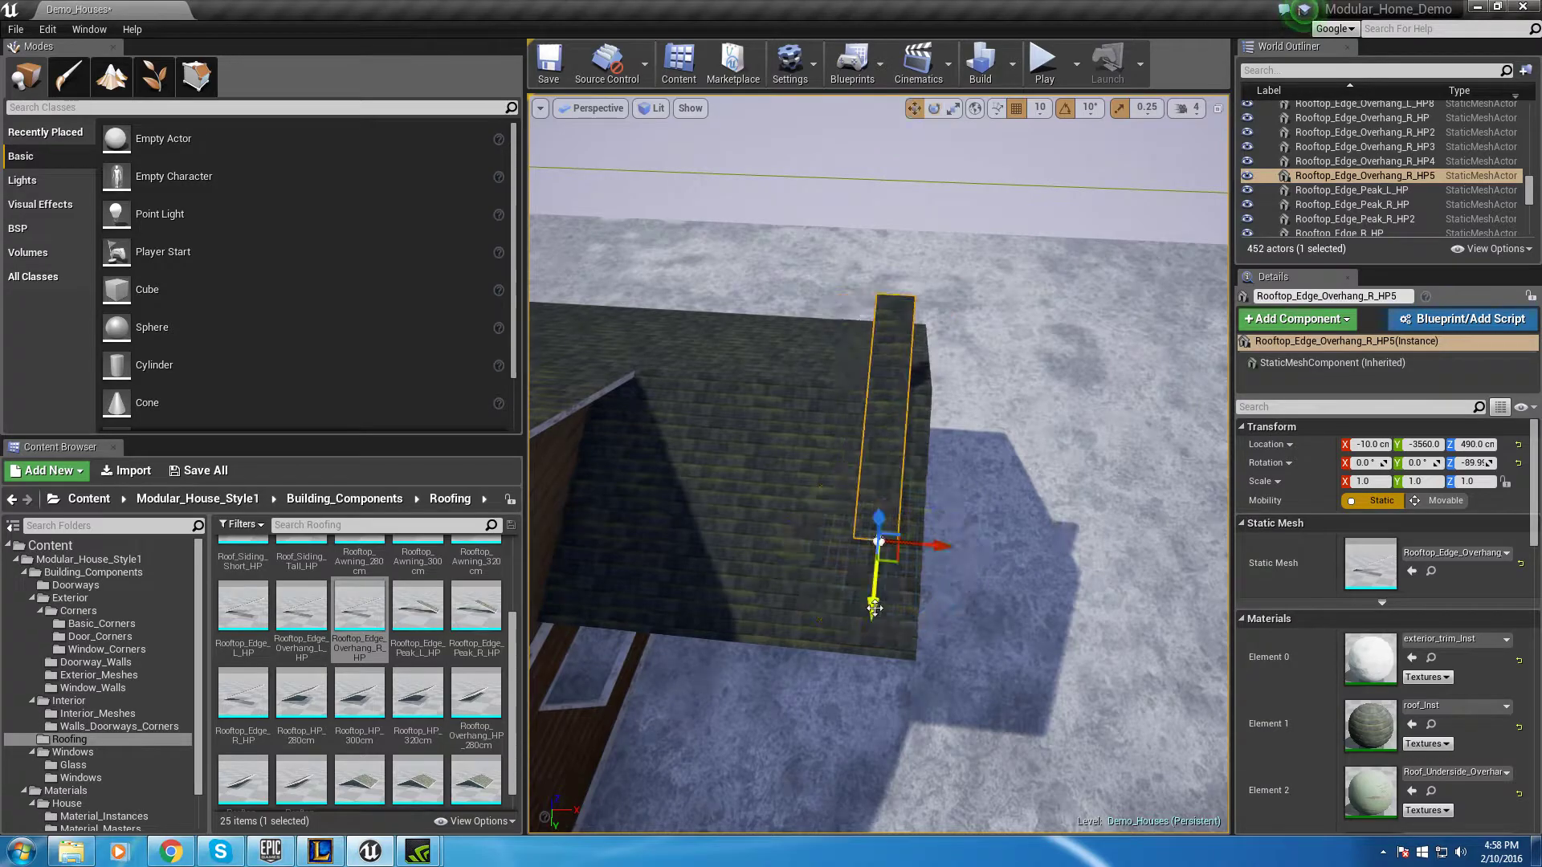
drag(889, 560, 956, 676)
right_drag(941, 651, 815, 554)
drag(815, 534, 821, 617)
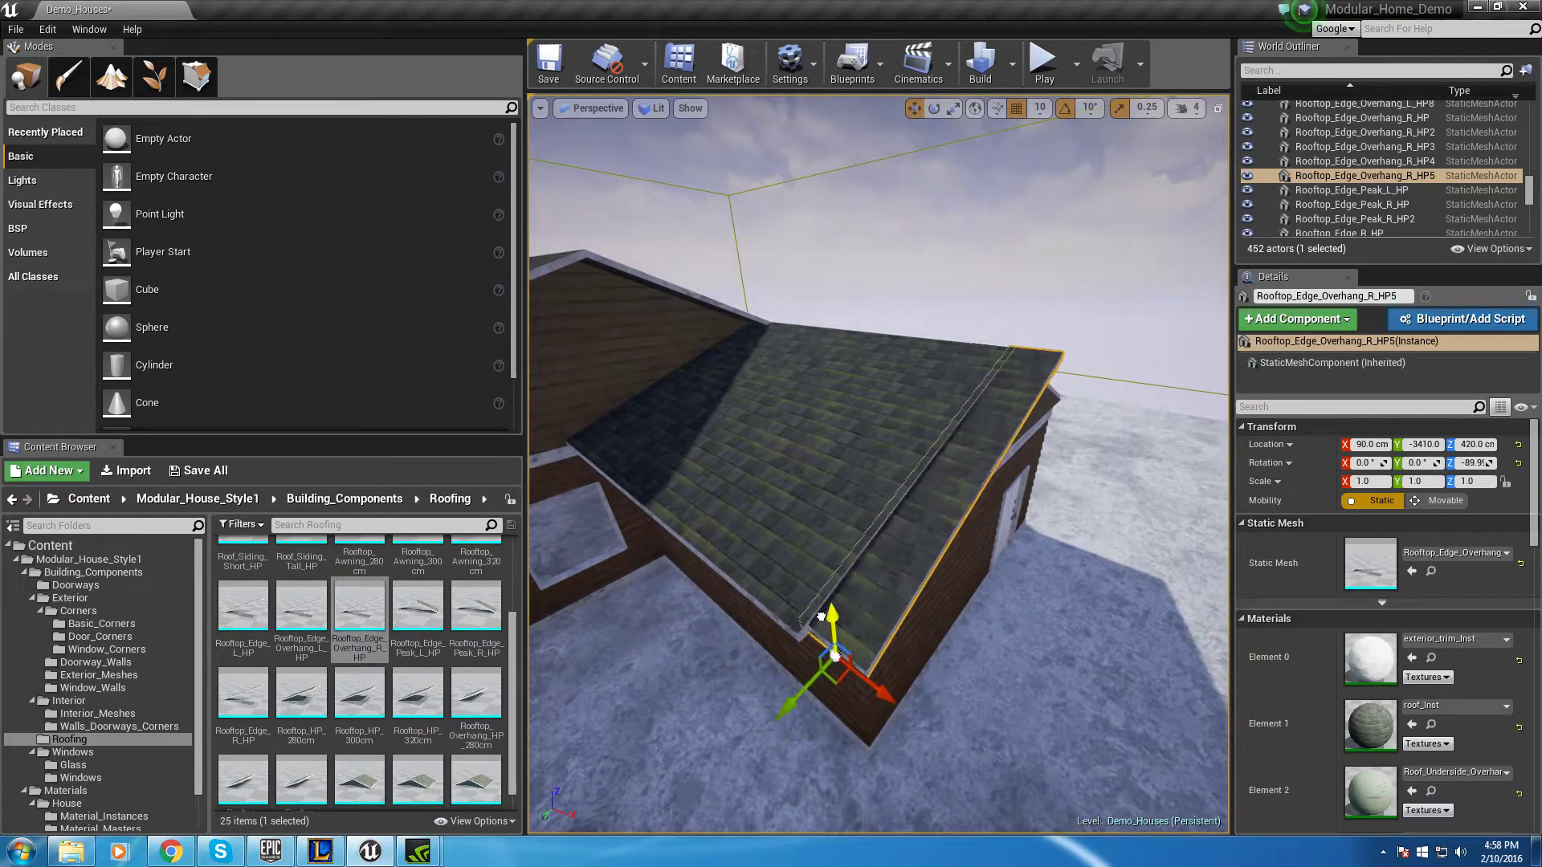
right_drag(824, 667, 765, 585)
Duplicate the edge overhang onto the end gable's other slope, rotated to 90°, at X 100, Y -4200, Z 420
key(e)
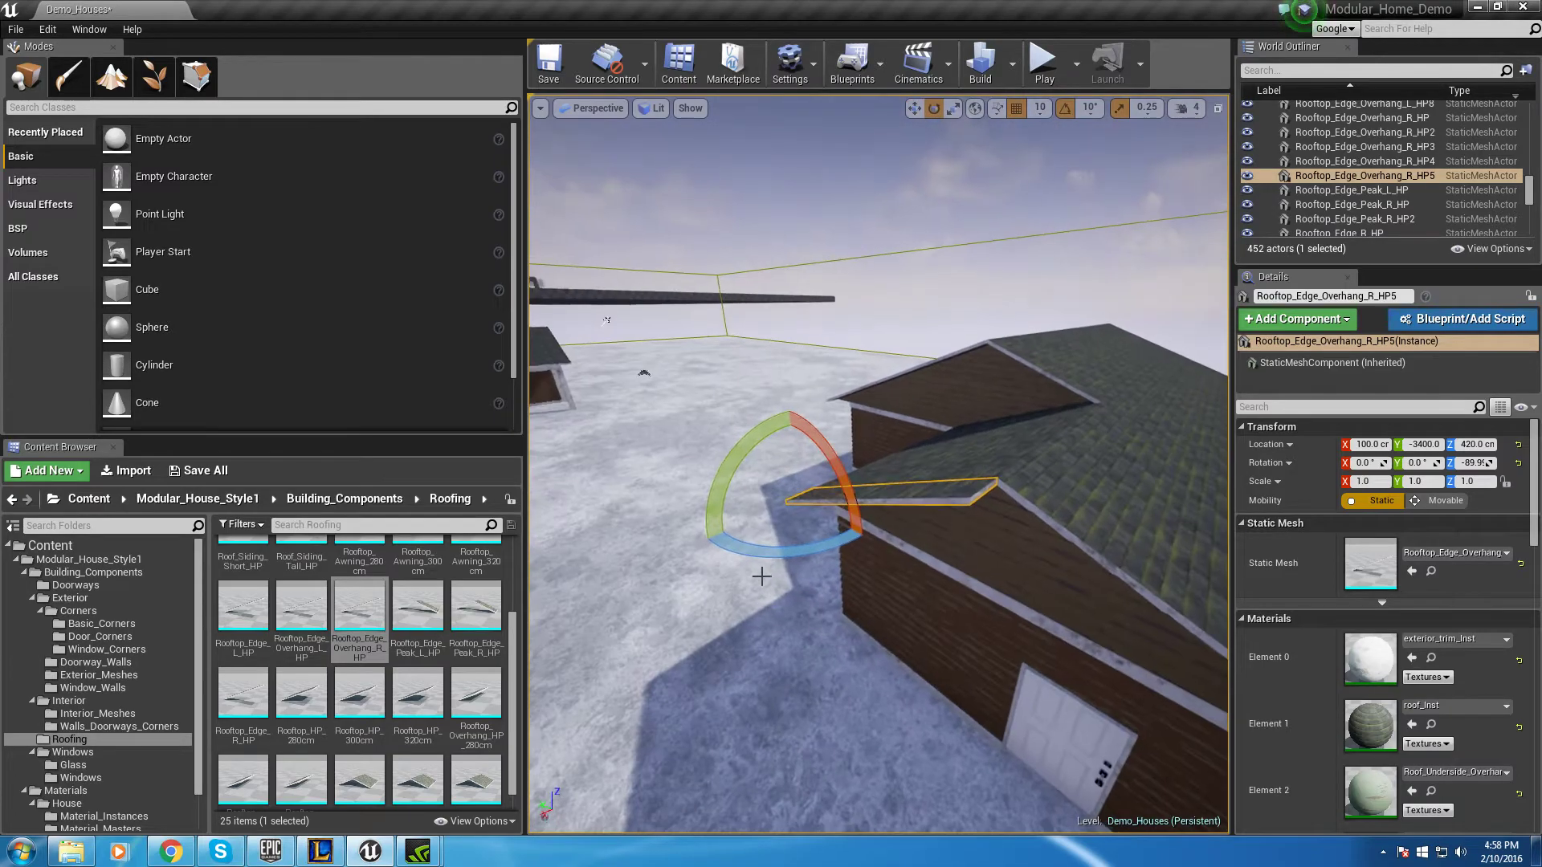
alt+drag(667, 554, 899, 497)
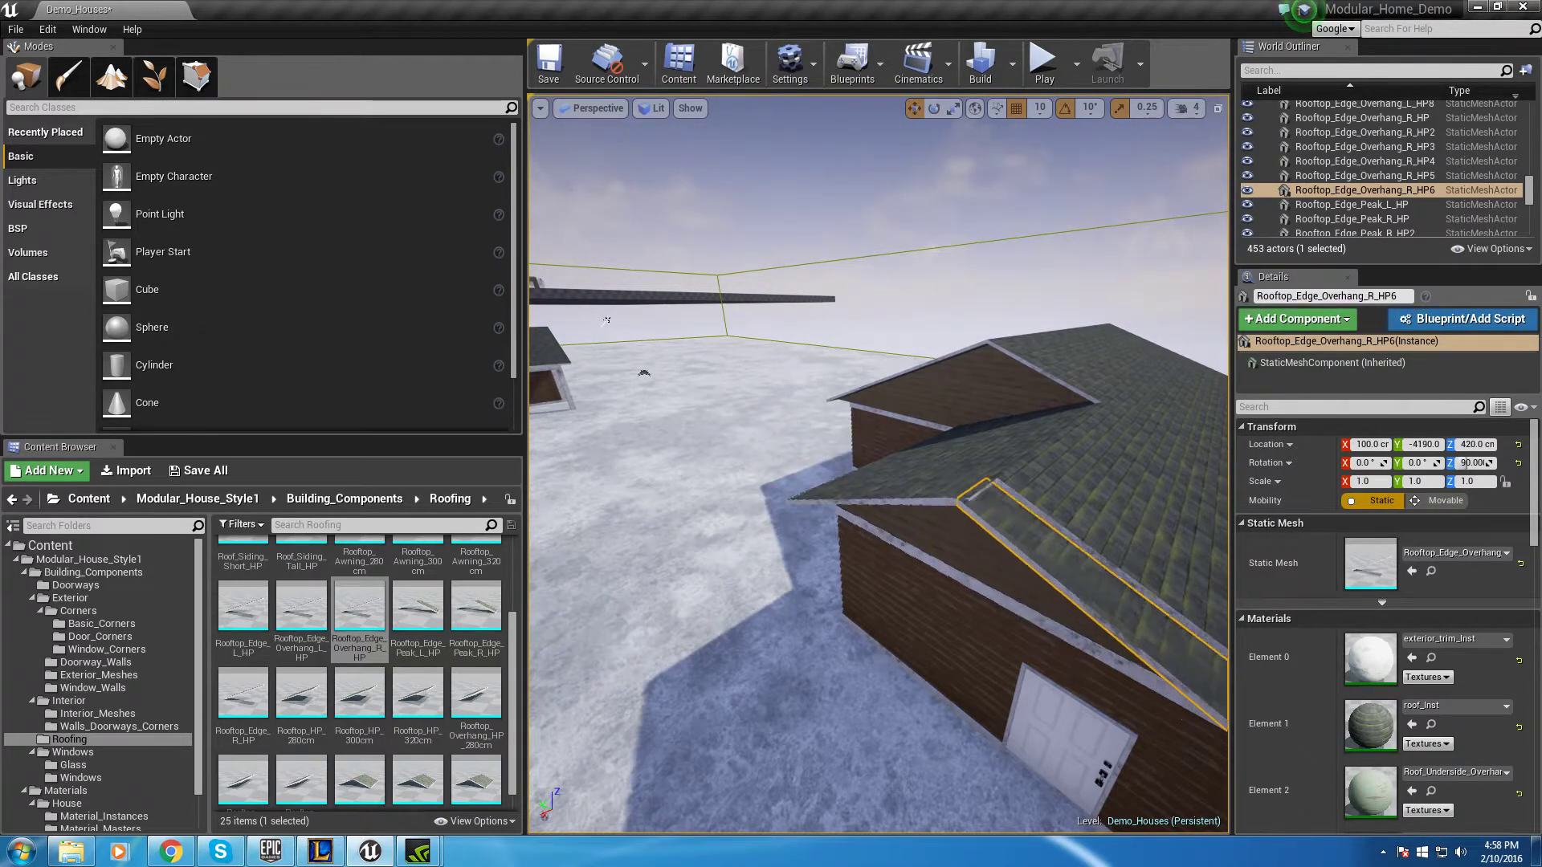
right_drag(764, 584, 682, 635)
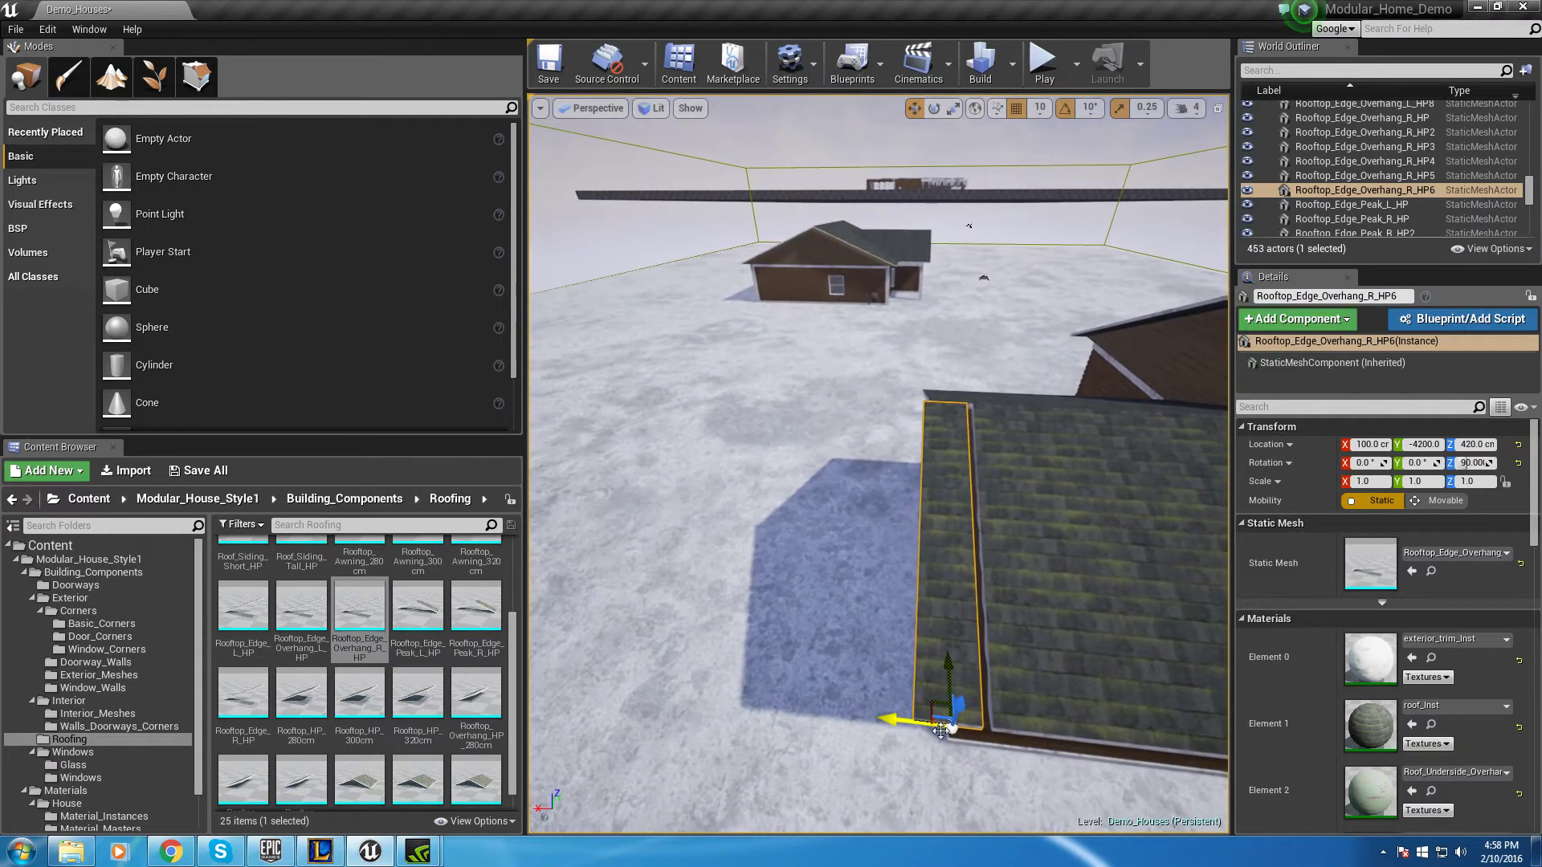
Examine how the roof edges are finished on the surrounding roof sections and around the new end gable
click(803, 498)
mouse_move(803, 498)
right_down()
mouse_move(1044, 425)
mouse_move(803, 450)
mouse_move(947, 436)
right_up()
right_drag(972, 541, 558, 550)
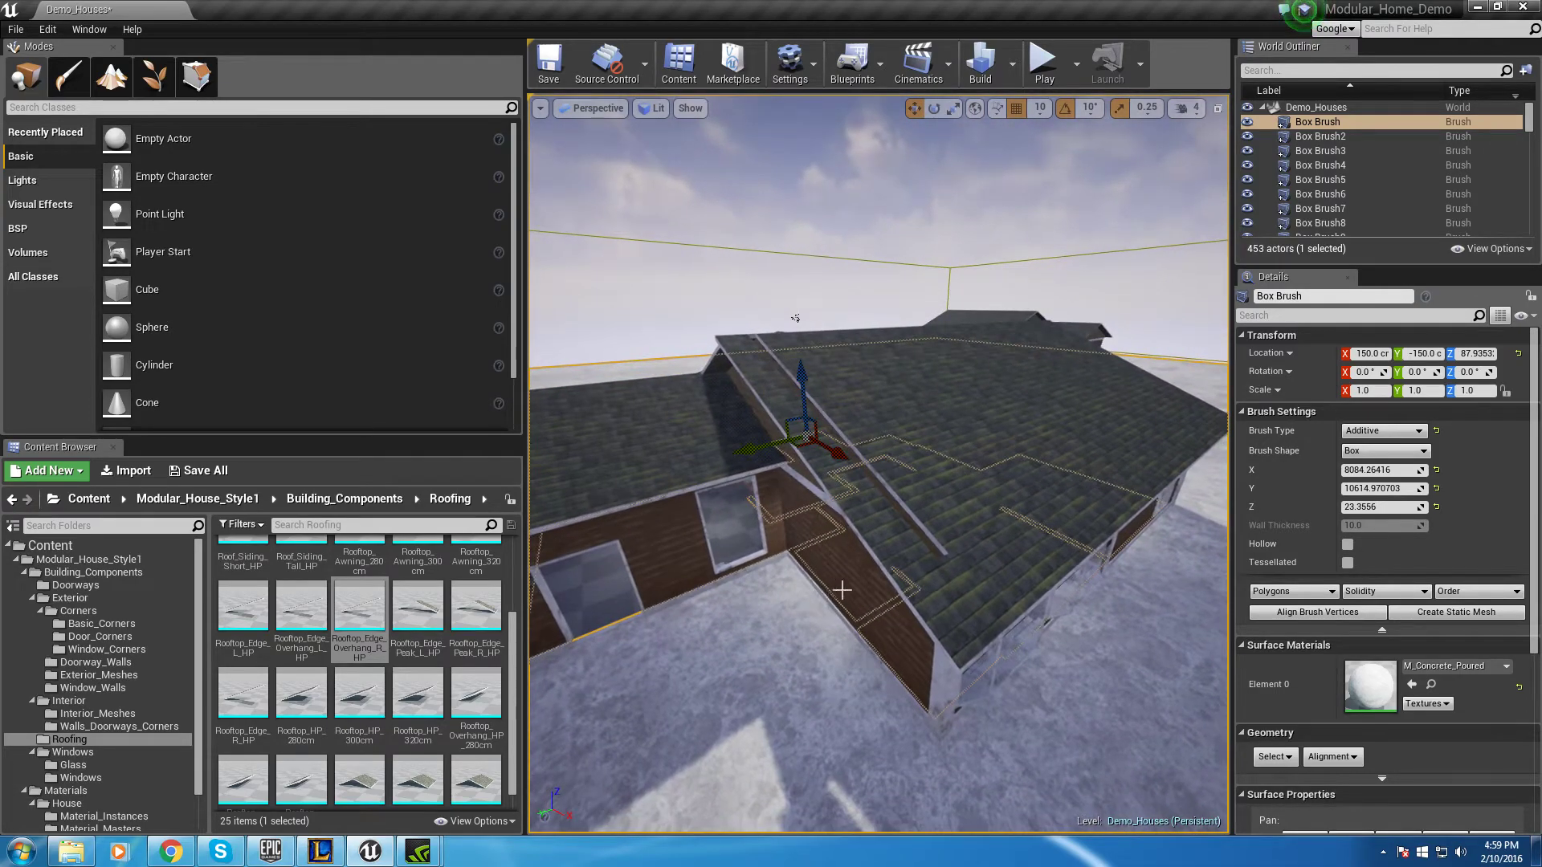
click(928, 573)
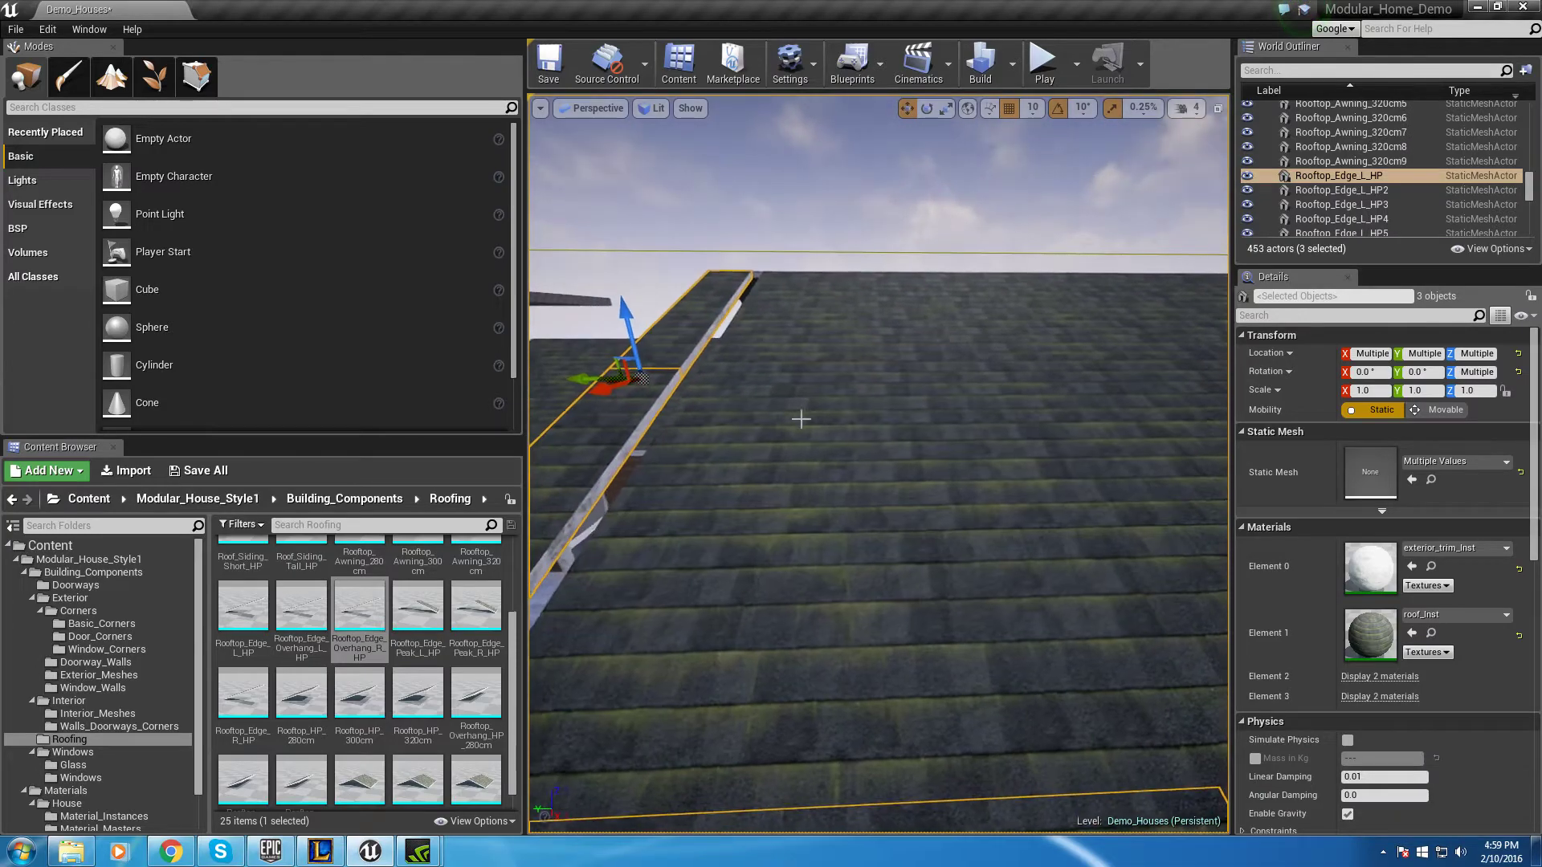
key(f)
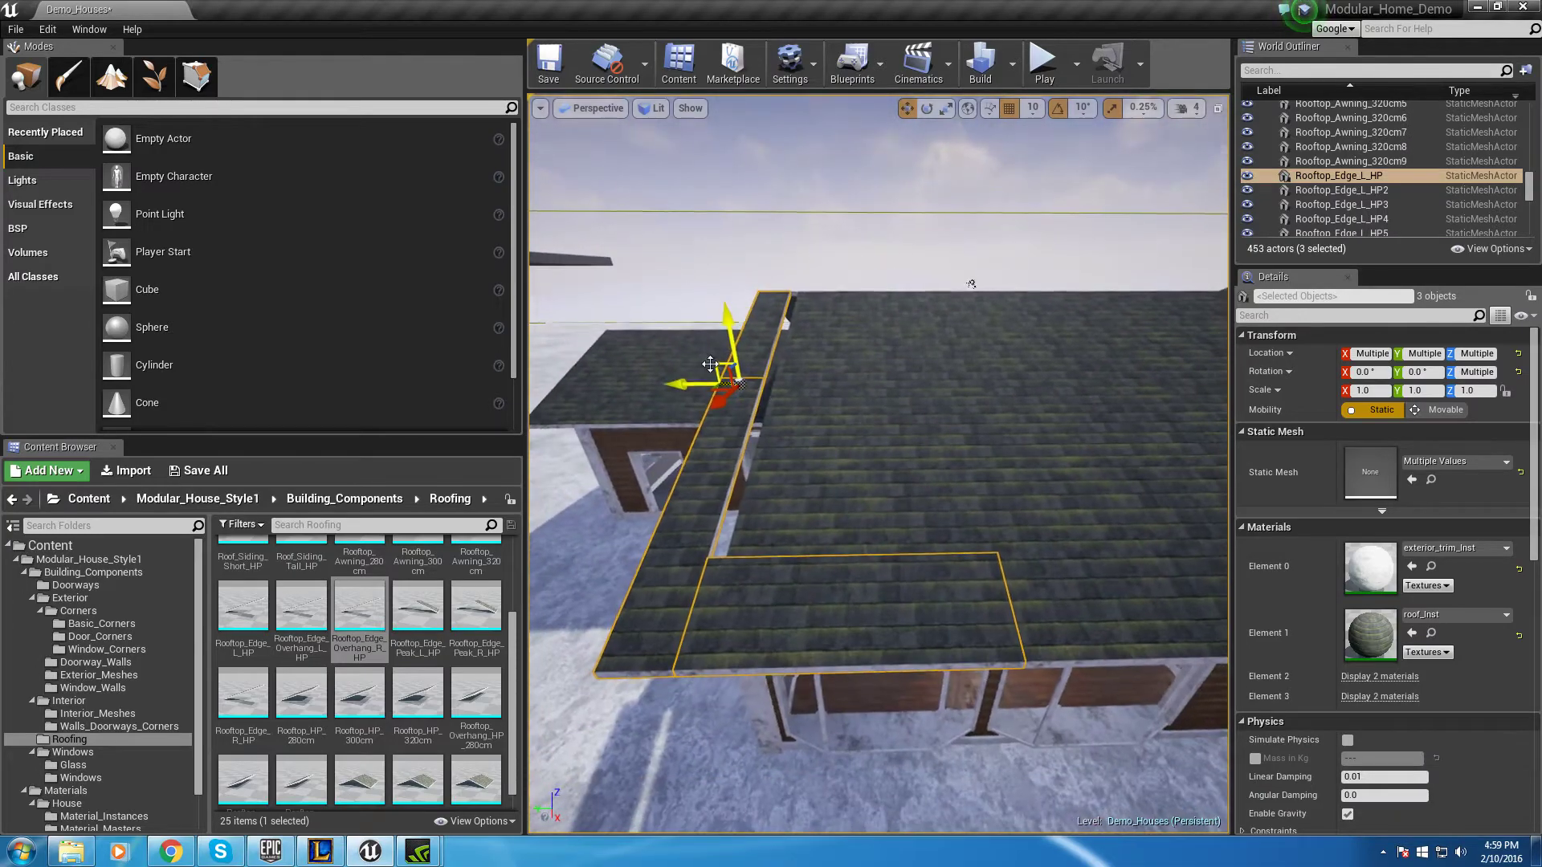
click(647, 375)
click(819, 474)
right_drag(819, 474, 659, 371)
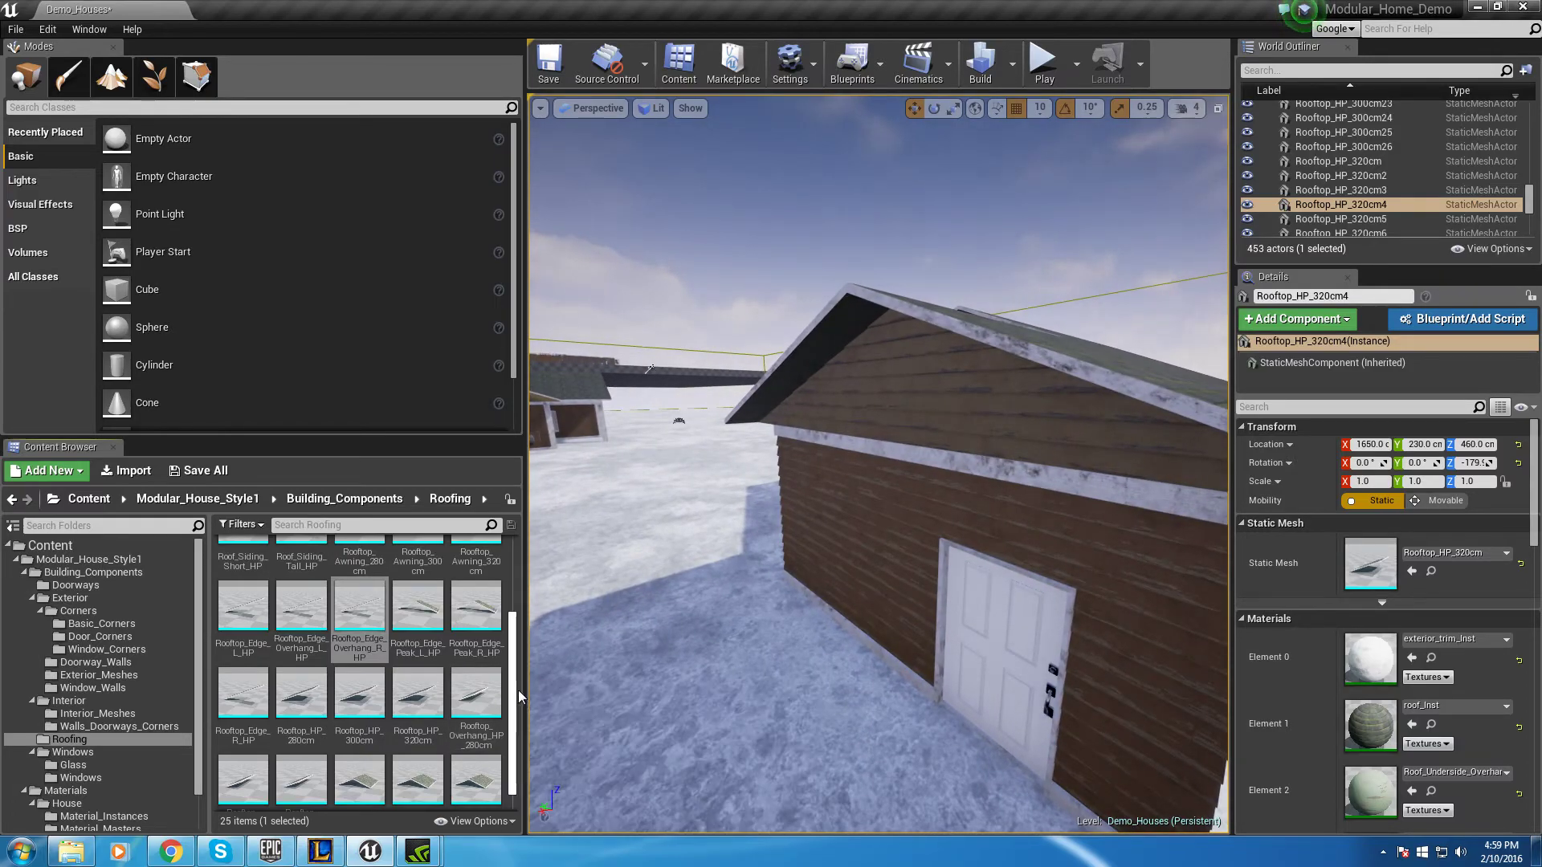
drag(519, 696, 522, 616)
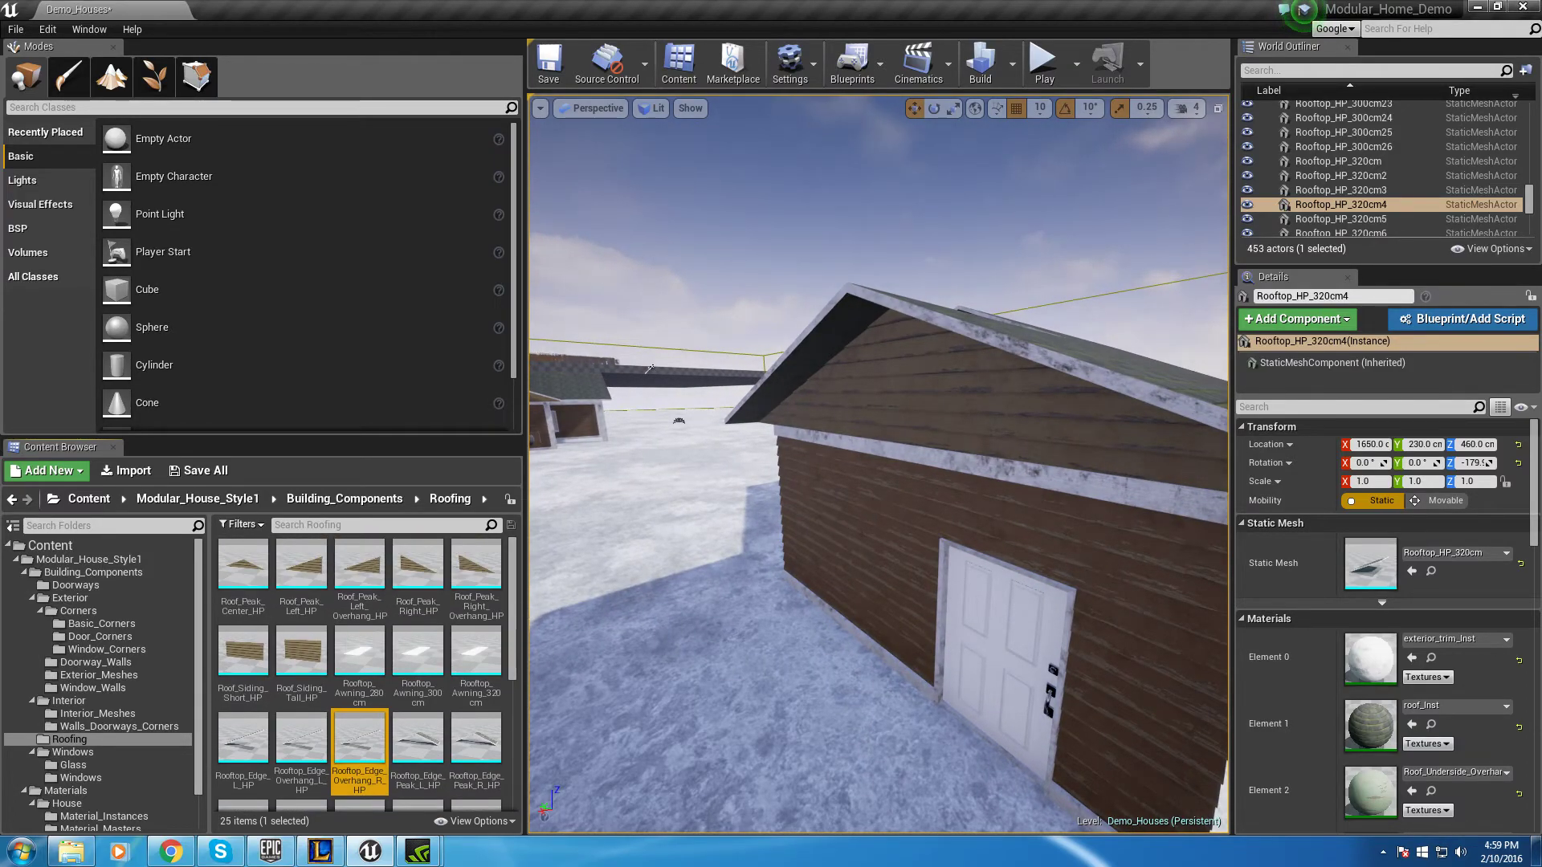